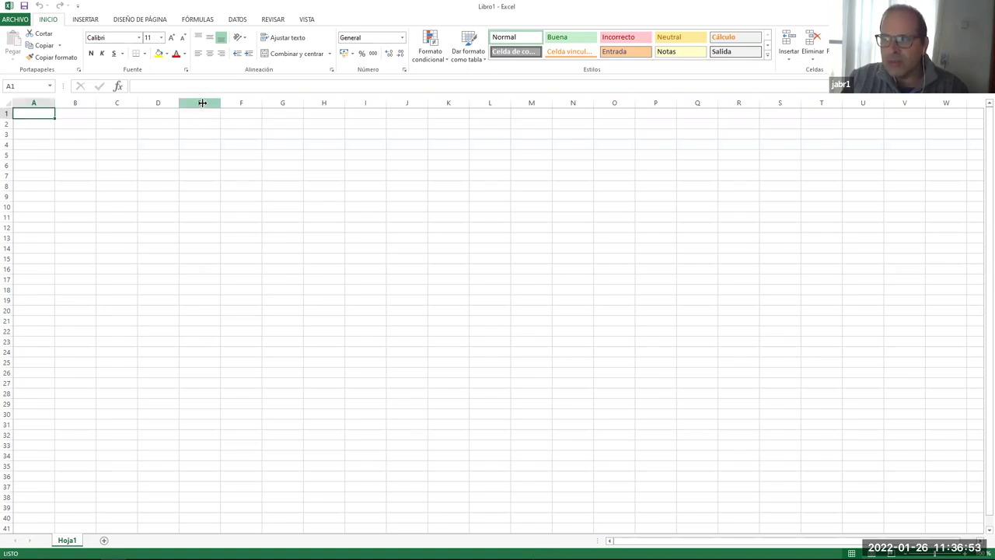
Select columns D to G, rows 4, 3 and 2, then cells H3, G3 and F3 in turn
click(163, 102)
click(195, 102)
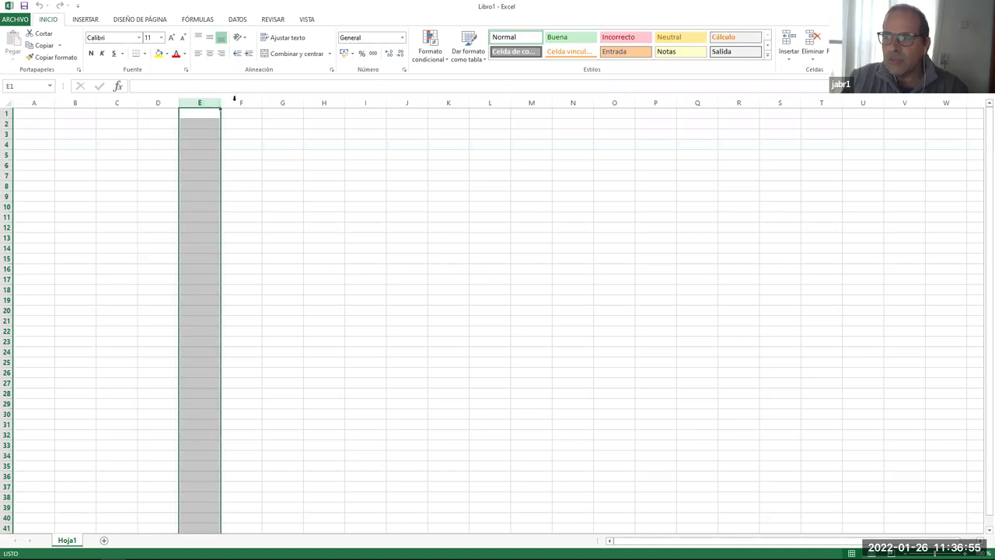
click(237, 101)
click(276, 102)
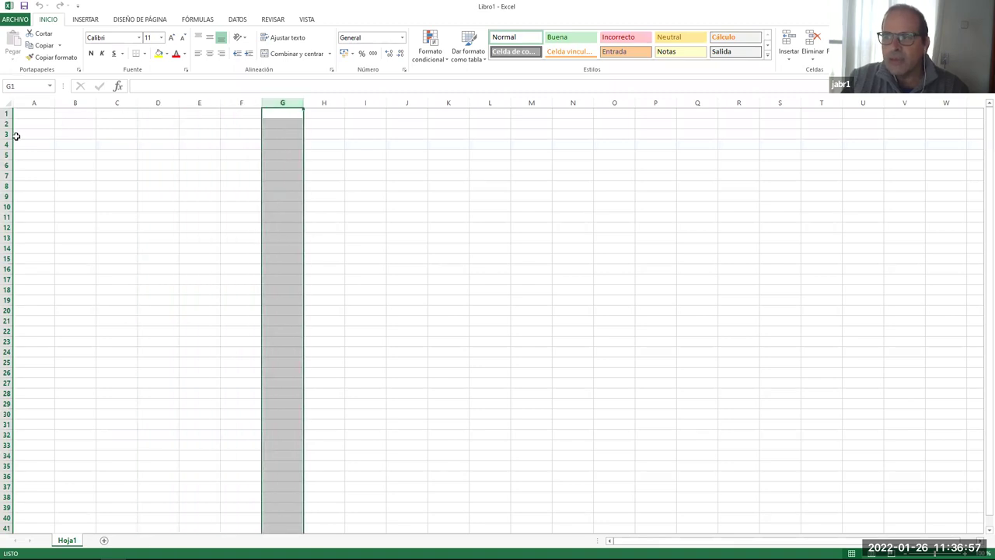
click(7, 145)
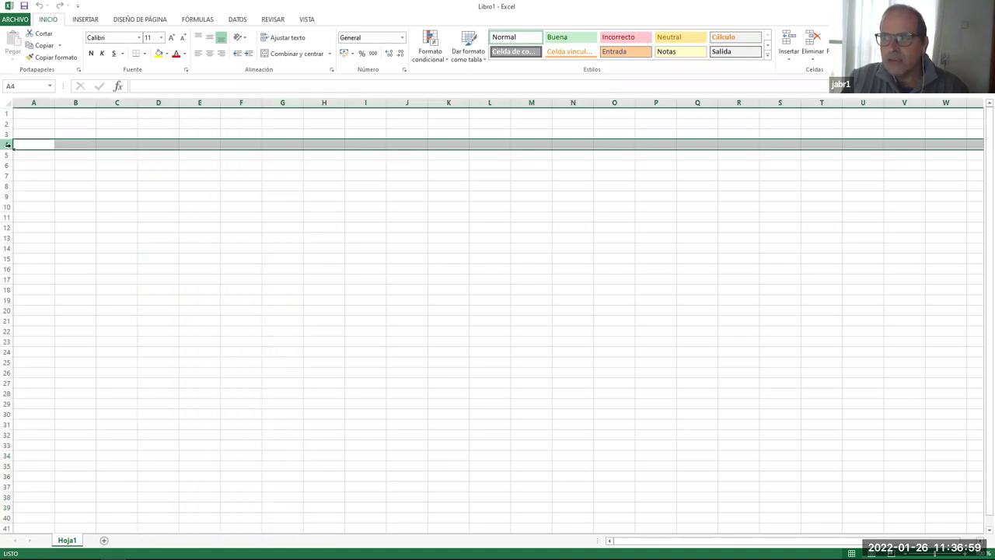
click(7, 134)
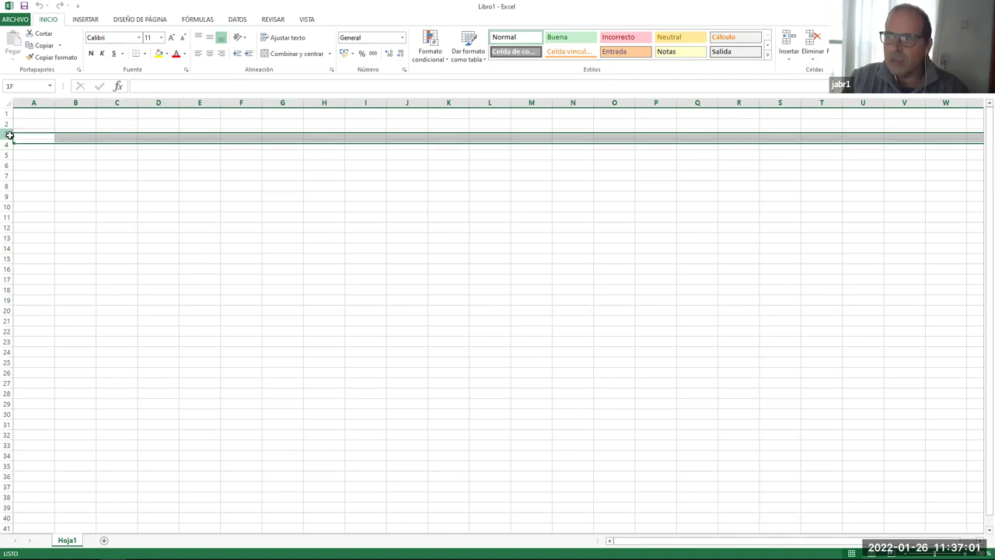
click(6, 124)
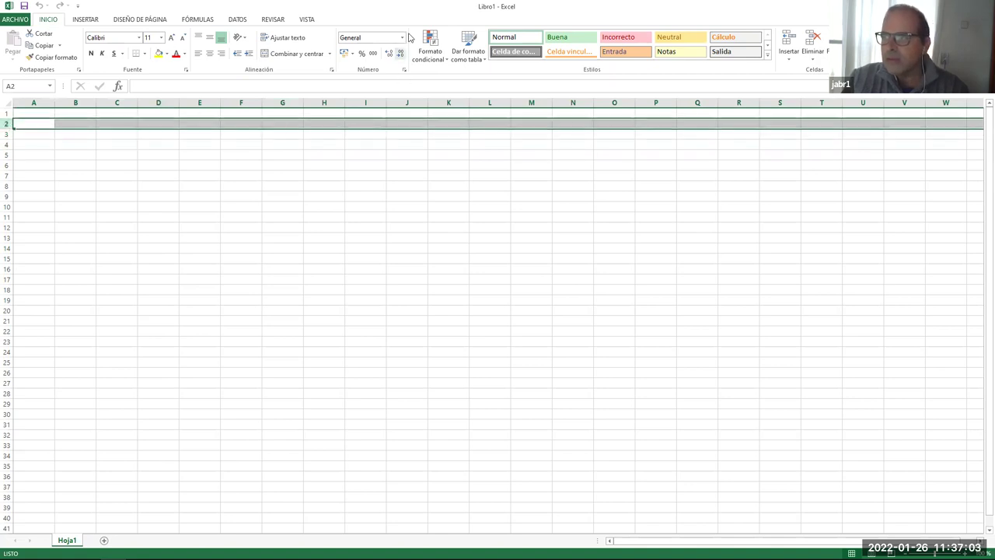
click(321, 136)
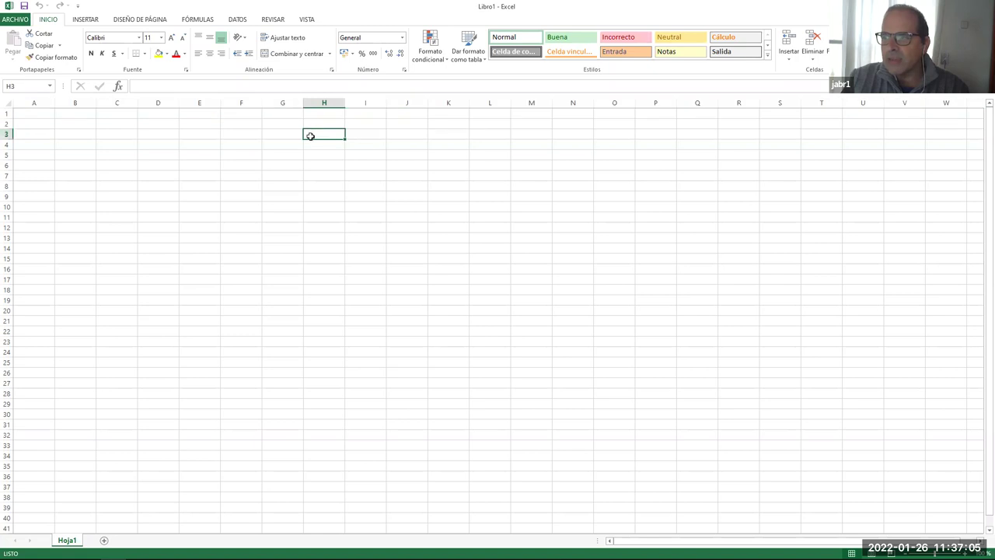
click(295, 135)
click(242, 135)
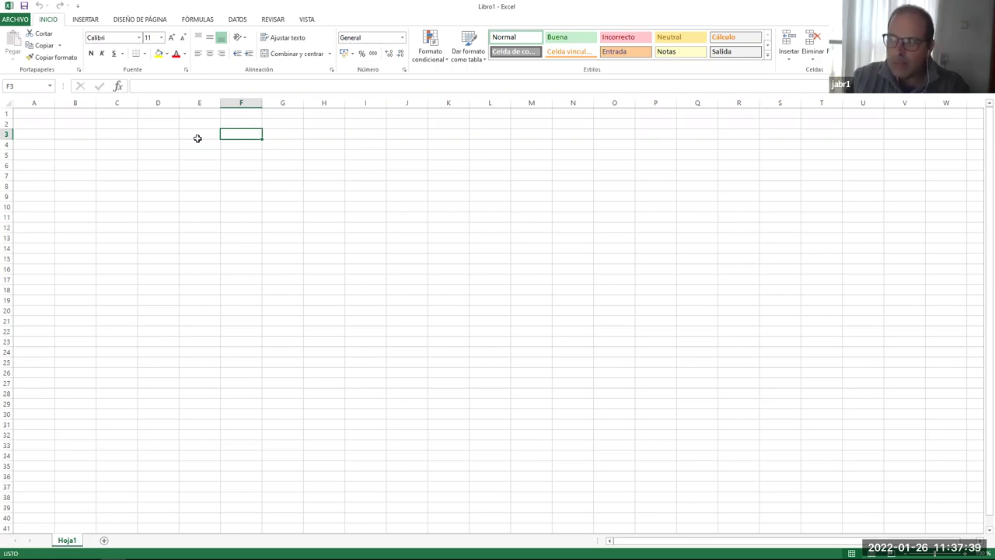
Select cells E3 and F3, then restore the Excel window to a smaller size
click(197, 138)
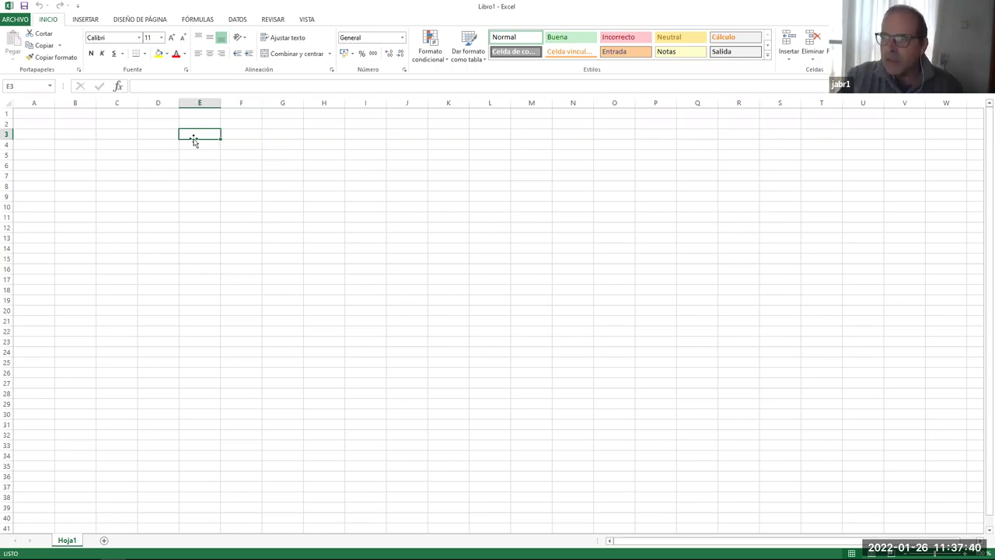
click(247, 132)
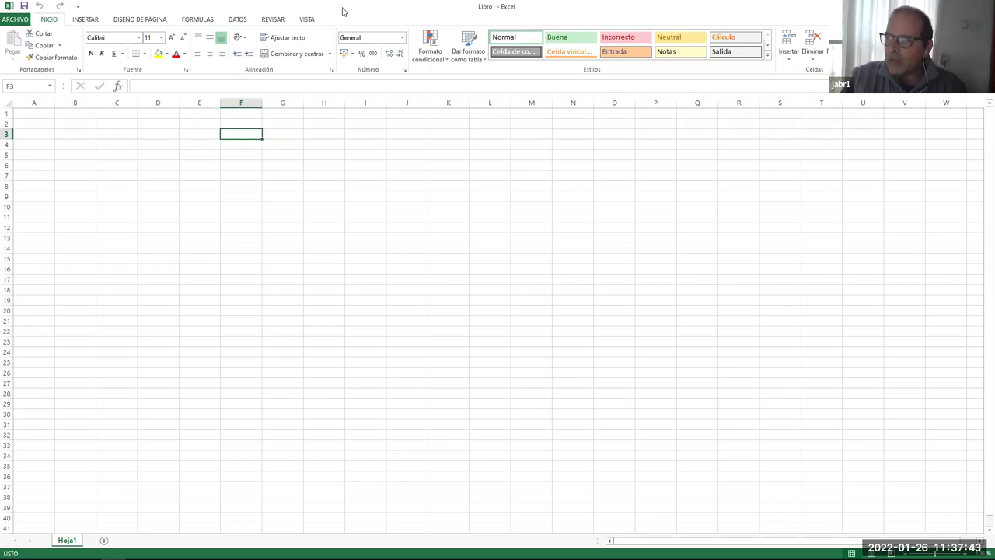
drag(343, 11, 324, 31)
mouse_move(386, 32)
mouse_down()
mouse_move(366, 9)
mouse_move(339, 31)
mouse_move(413, 8)
mouse_up()
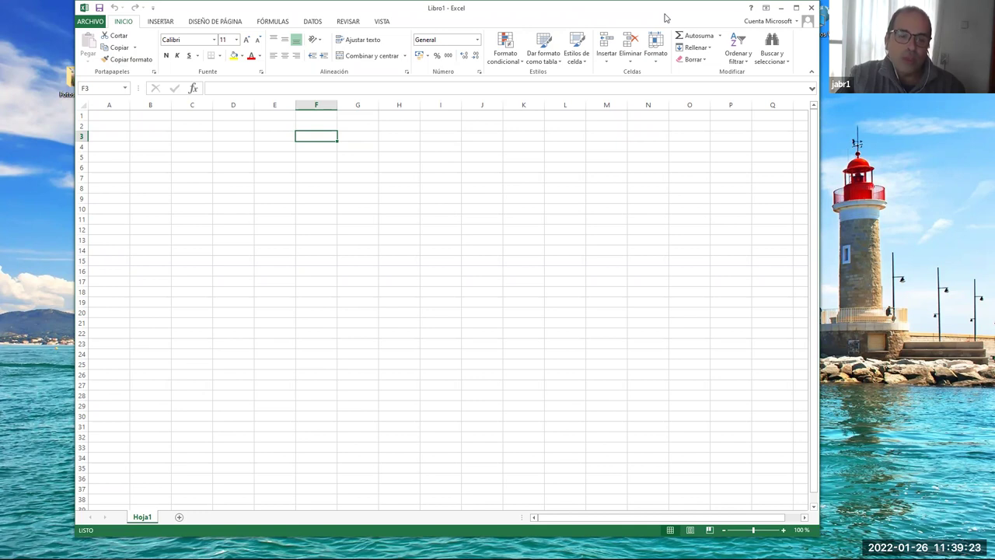
Nudge the Excel window left and down, then close it
drag(664, 17, 647, 36)
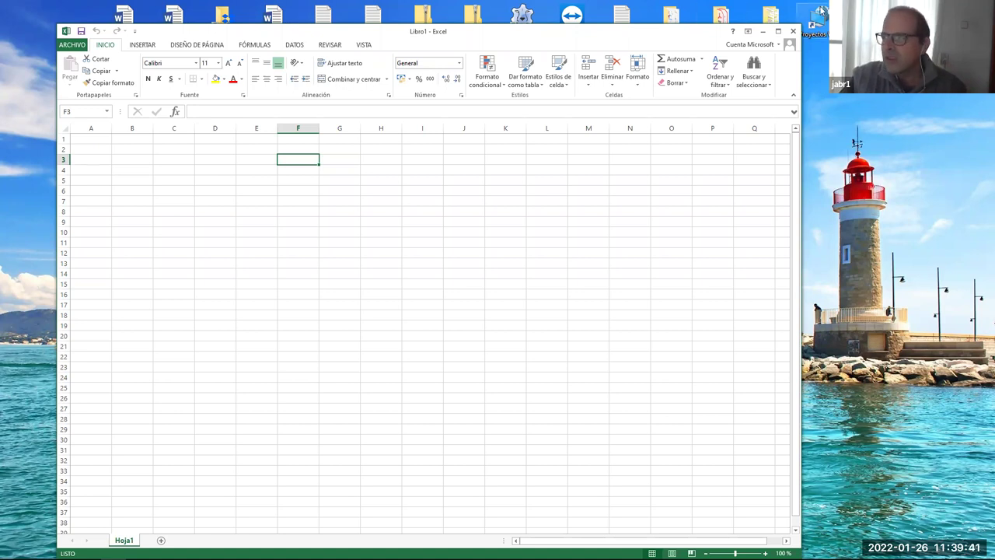
click(793, 31)
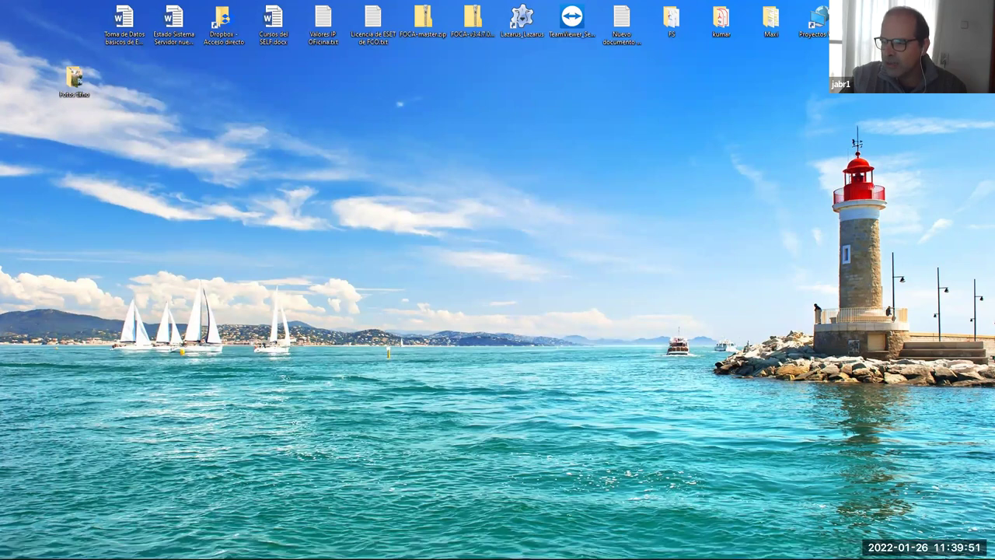
Check the Excel taskbar jump list of recent workbooks, dismiss it, and relaunch Excel 2013
right_click(113, 550)
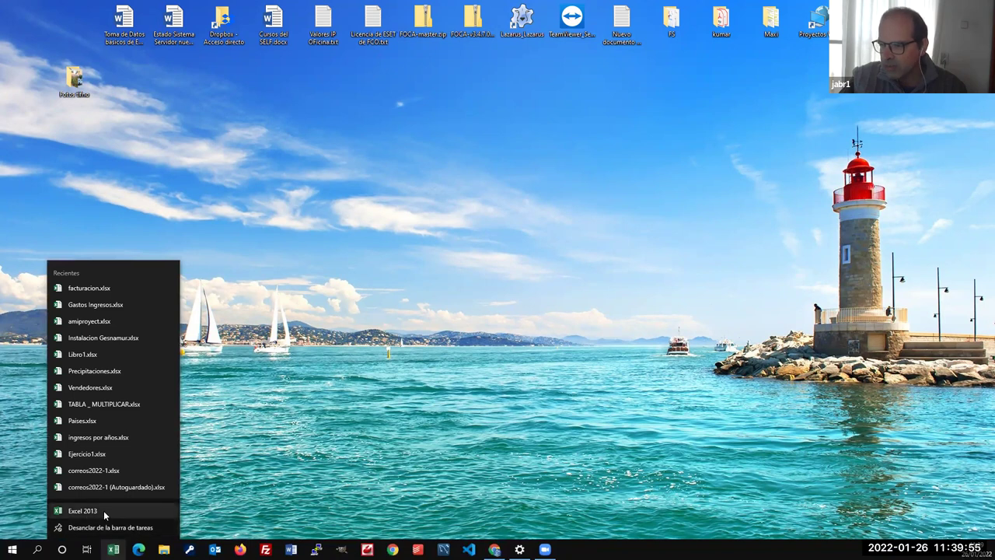
right_click(103, 510)
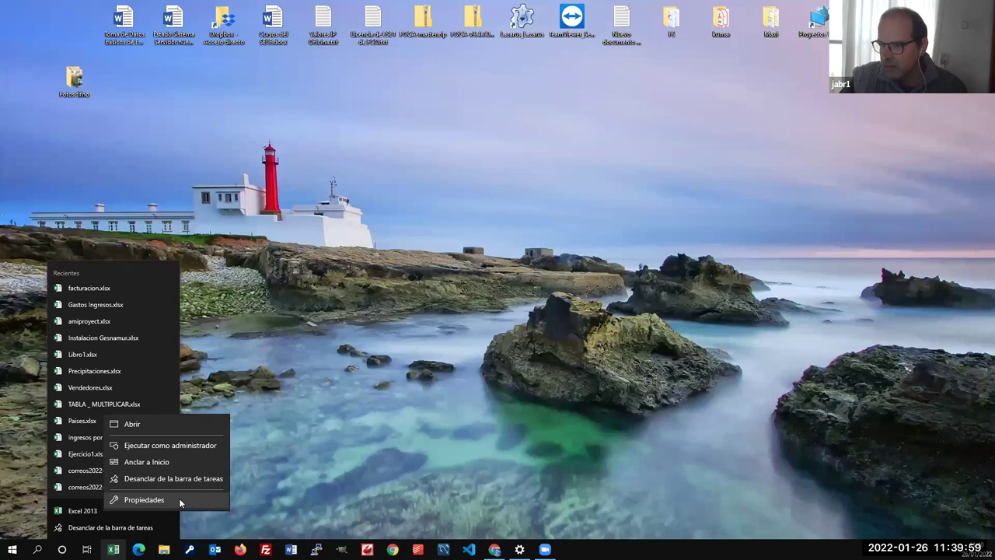
key(Escape)
key(Escape)
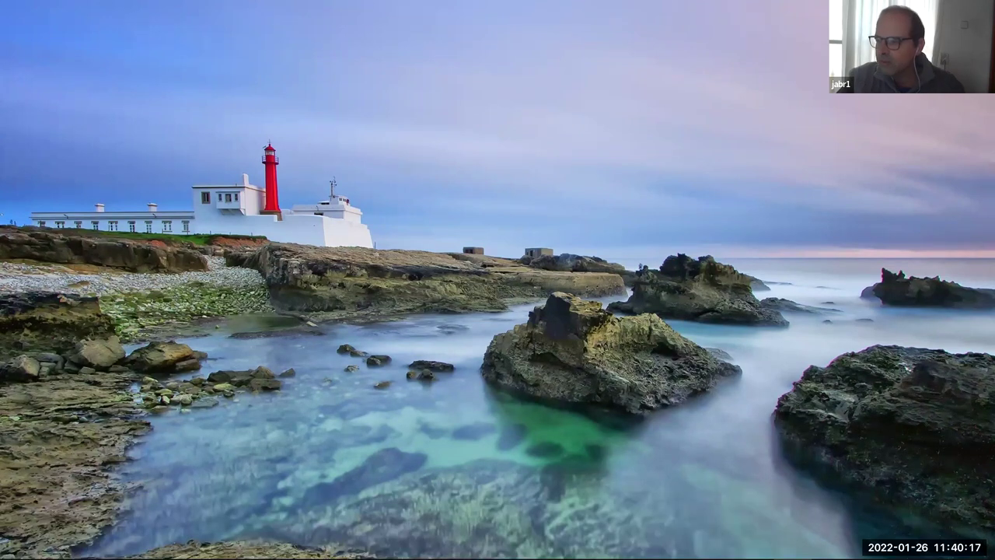
mouse_move(792, 550)
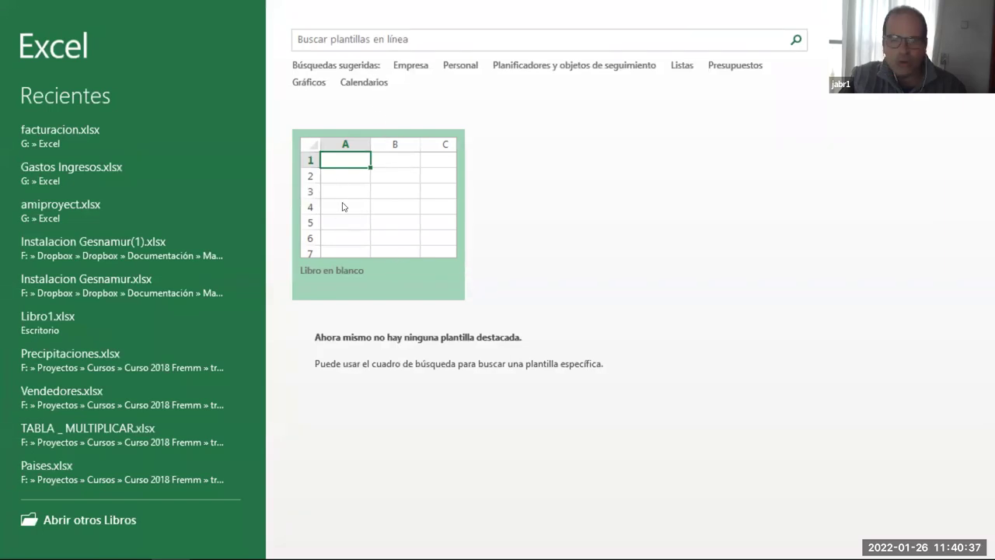
Pick the 'Libro en blanco' template to start a new Libro1 workbook
click(343, 206)
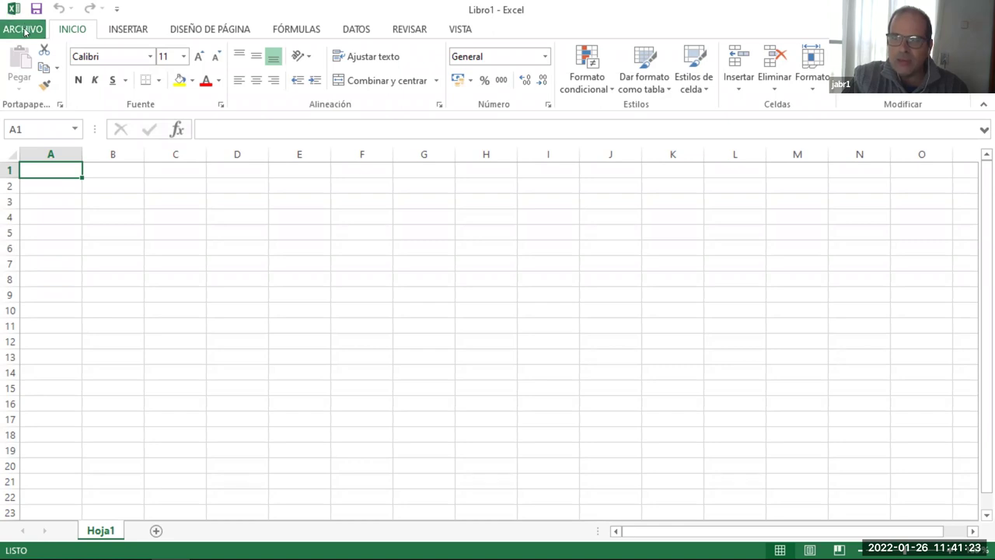
Open the ARCHIVO backstage view to list recent workbooks such as facturacion.xlsx
click(25, 31)
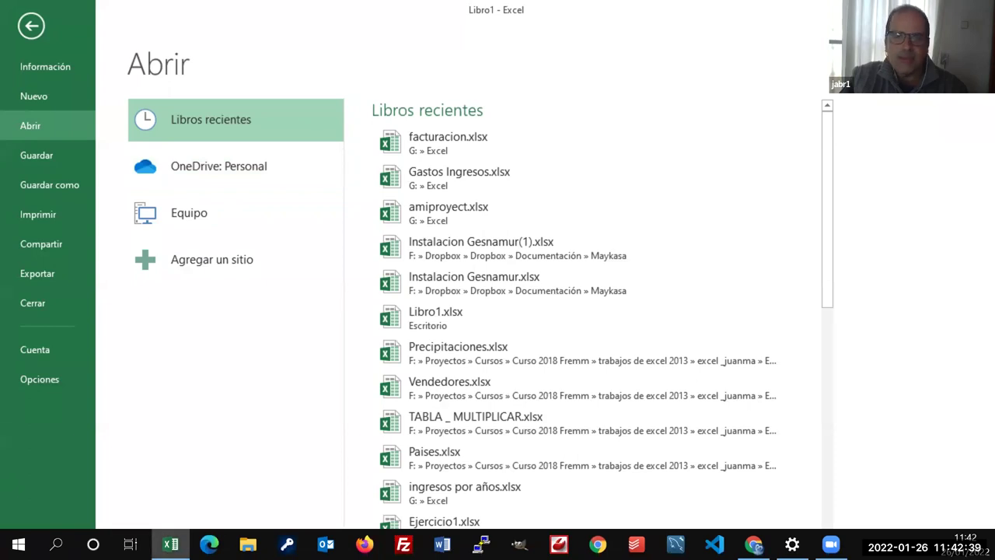
mouse_move(170, 544)
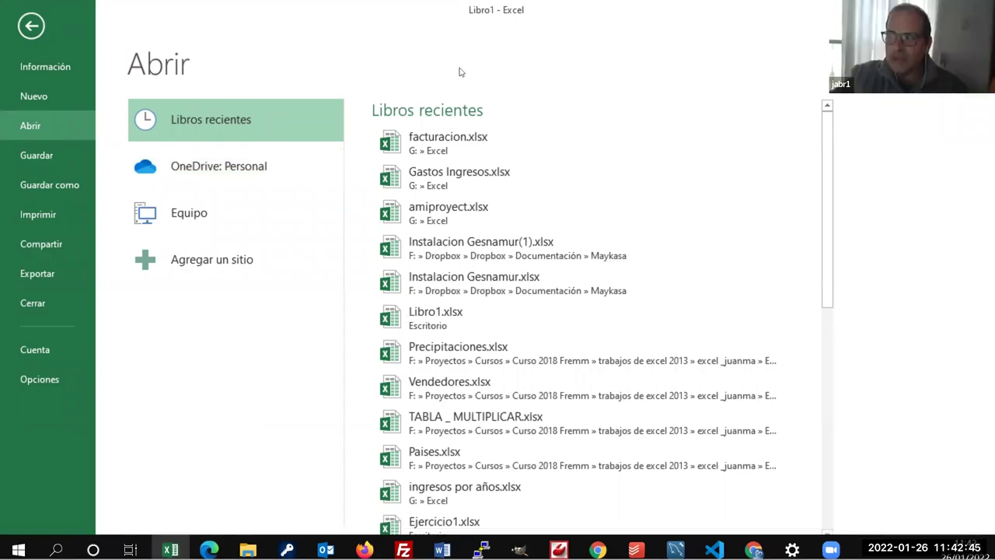
click(33, 28)
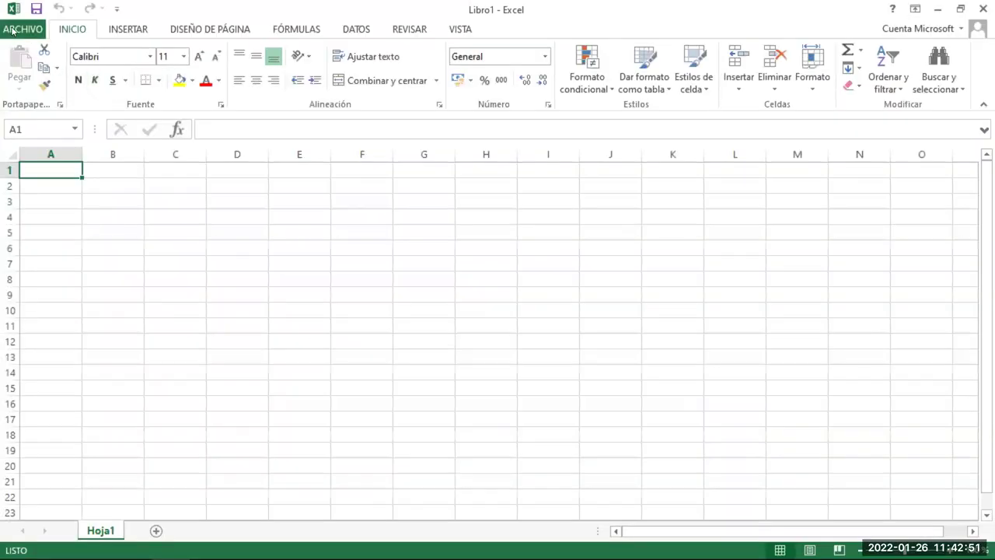
click(20, 29)
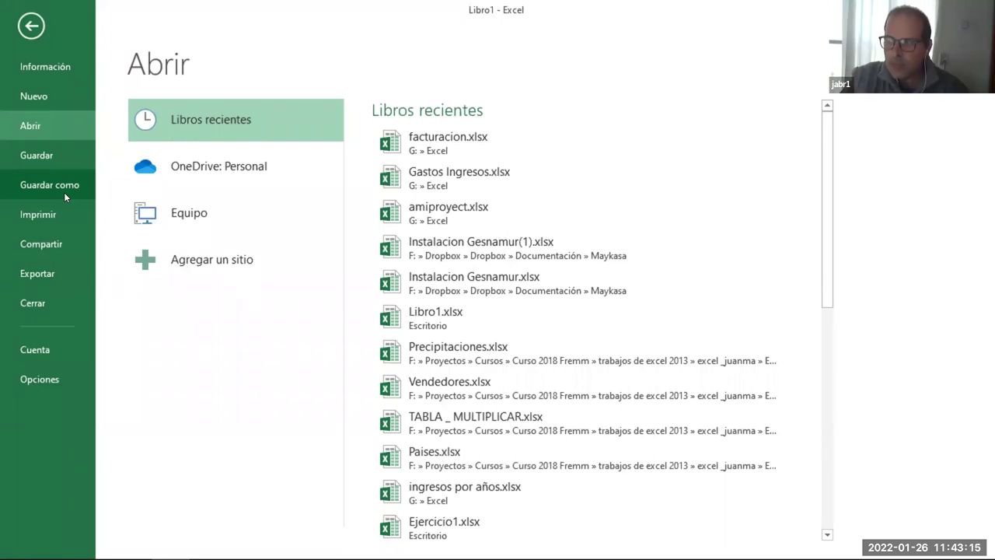
Switch to the Guardar como page, showing OneDrive's recent Documentos folder
click(64, 194)
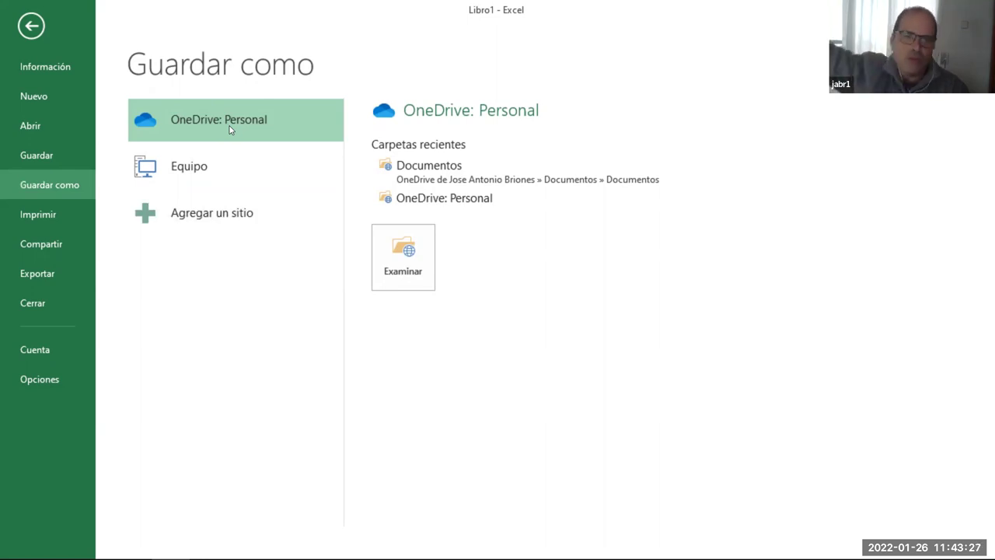
Choose Equipo and then the Escritorio folder as the save location
click(190, 171)
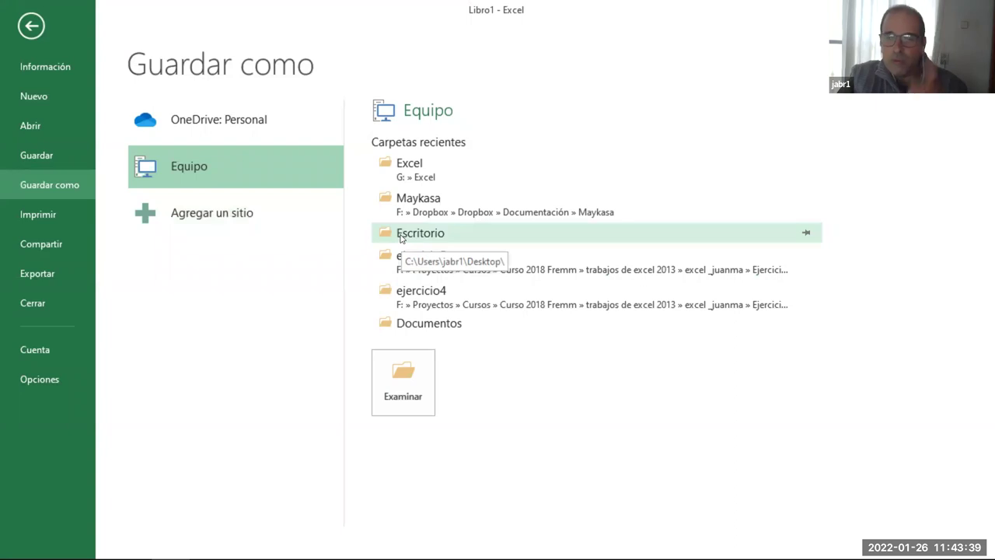
click(401, 238)
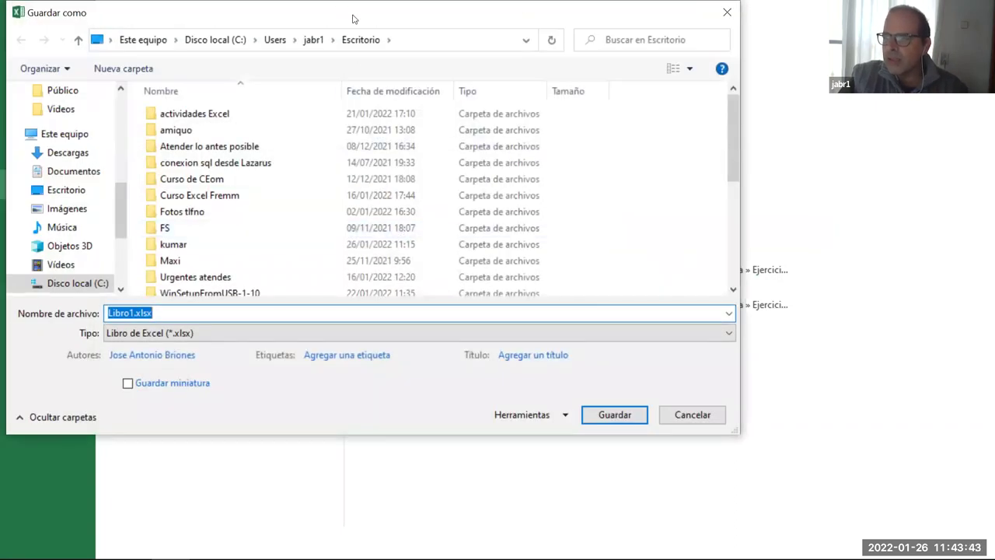
Rename Libro1 to 'fichas de alumnos', save it on Escritorio, and close Excel with Alt+F4
drag(491, 8, 642, 9)
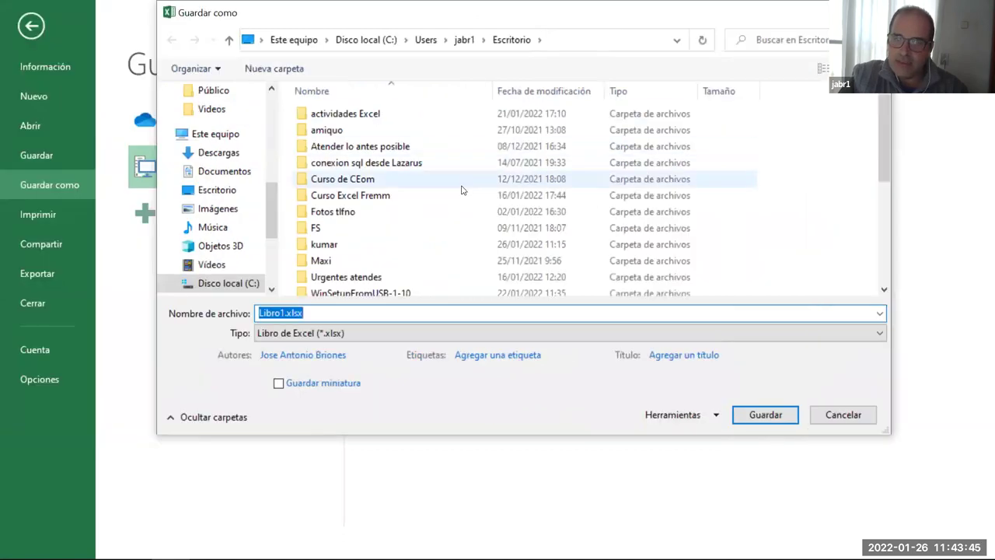
click(263, 313)
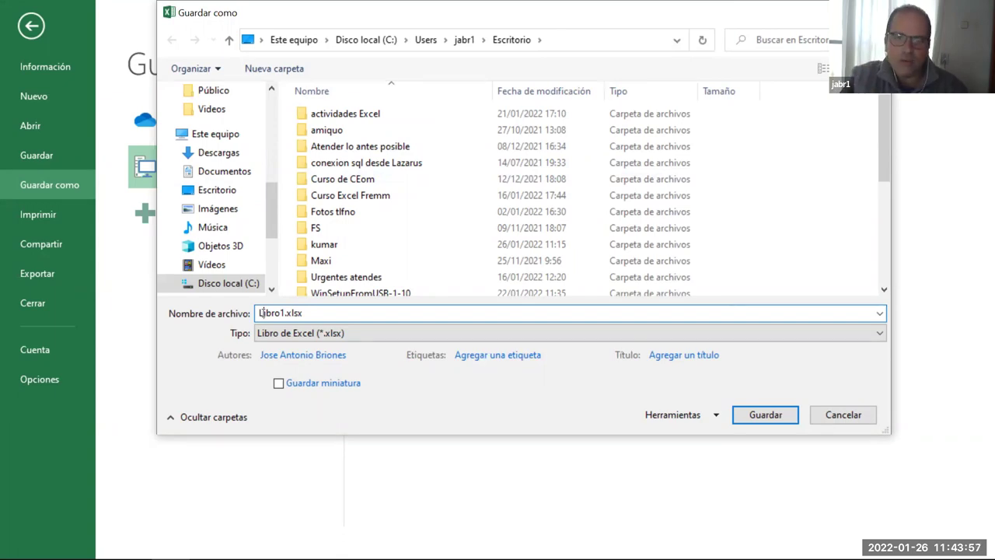
drag(285, 313, 251, 313)
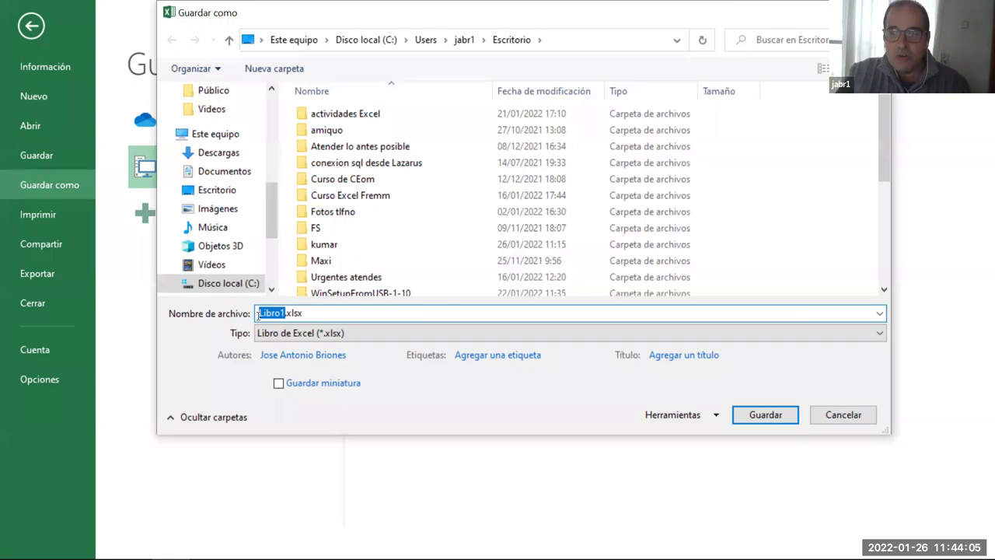
text(fichas de )
text(alu,mnos)
key(BackSpace)
key(BackSpace)
key(BackSpace)
key(BackSpace)
key(BackSpace)
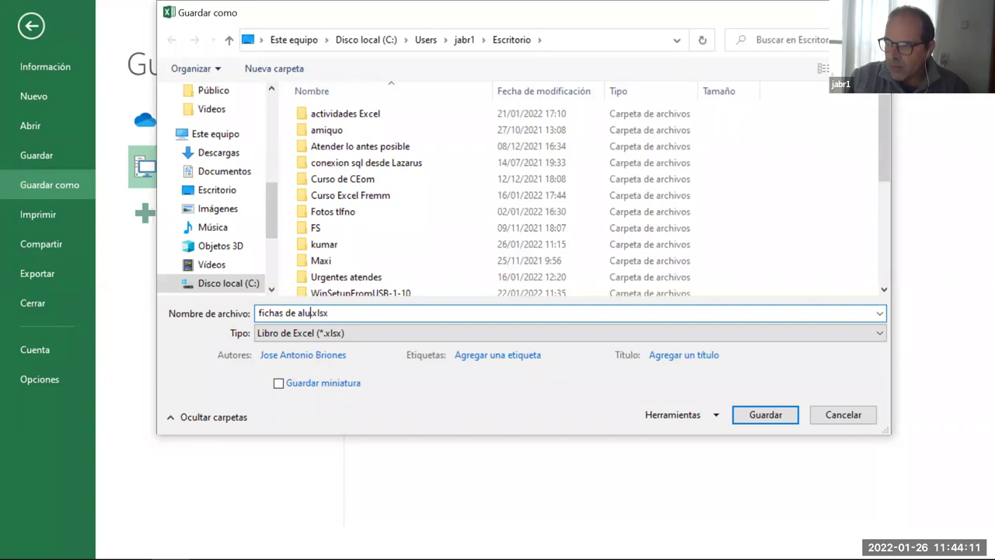
text(mnos)
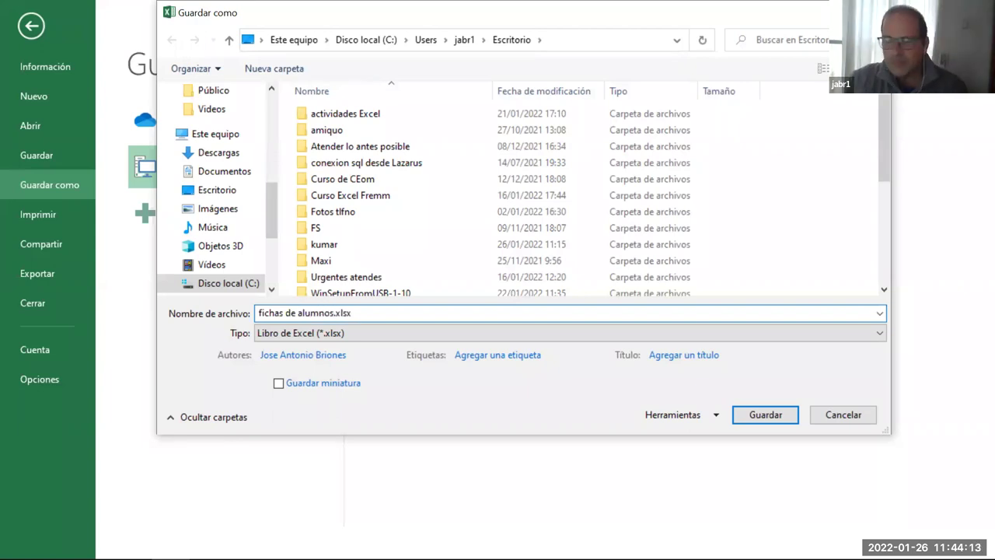
key(Return)
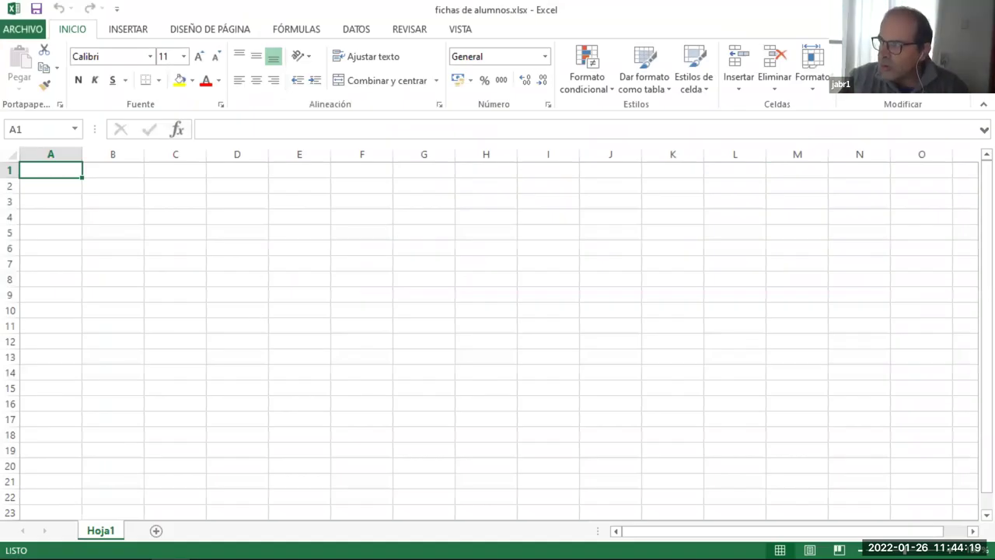
key(alt+F4)
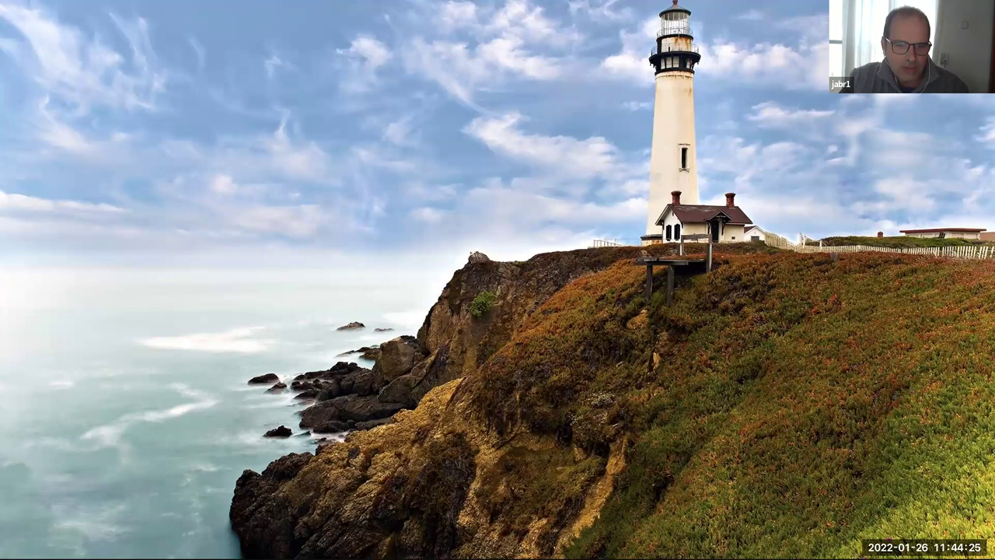
Move the fichas de alumnos.xlsx icon to the top centre of the desktop
drag(103, 409, 484, 154)
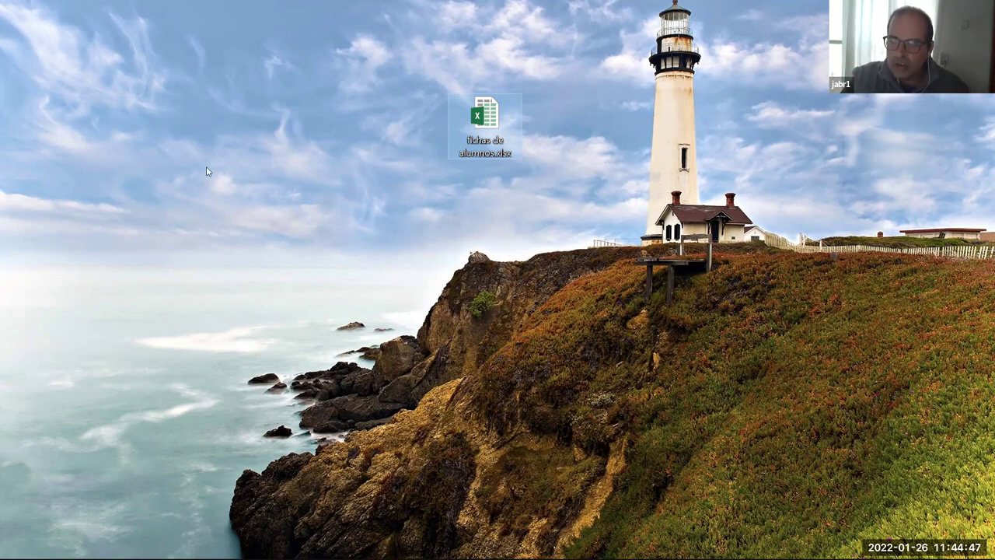
Create a new Microsoft Excel Worksheet file from the desktop's Nuevo menu
right_click(221, 71)
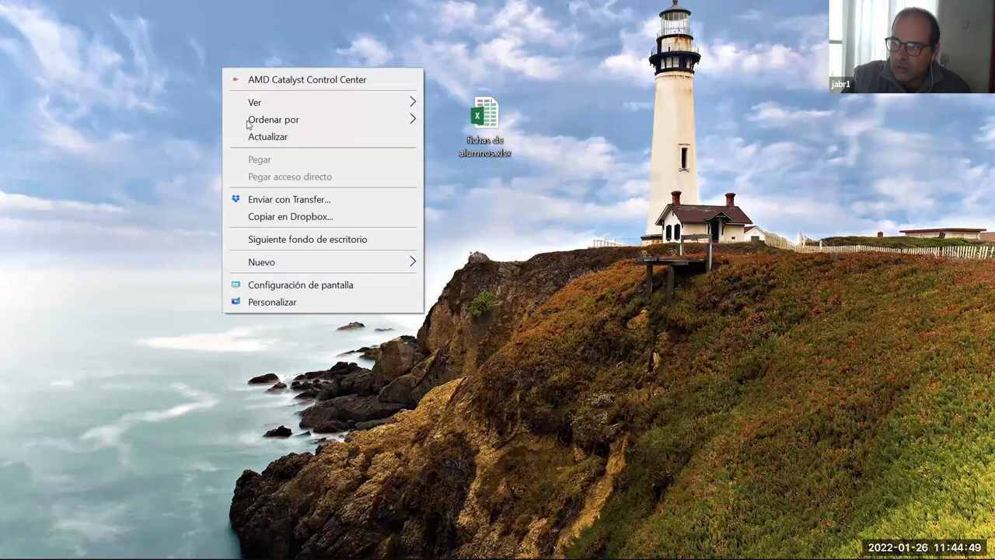
mouse_move(289, 259)
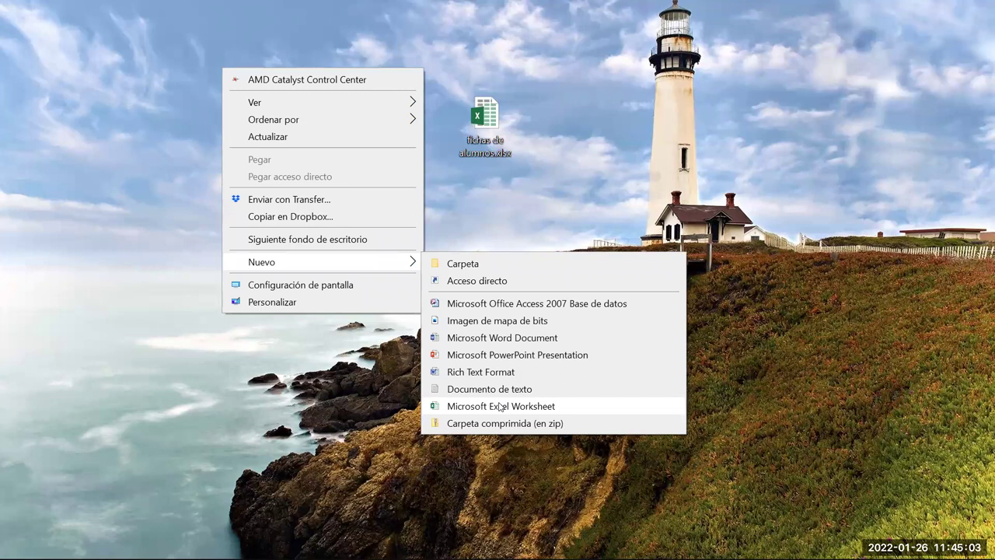
click(498, 406)
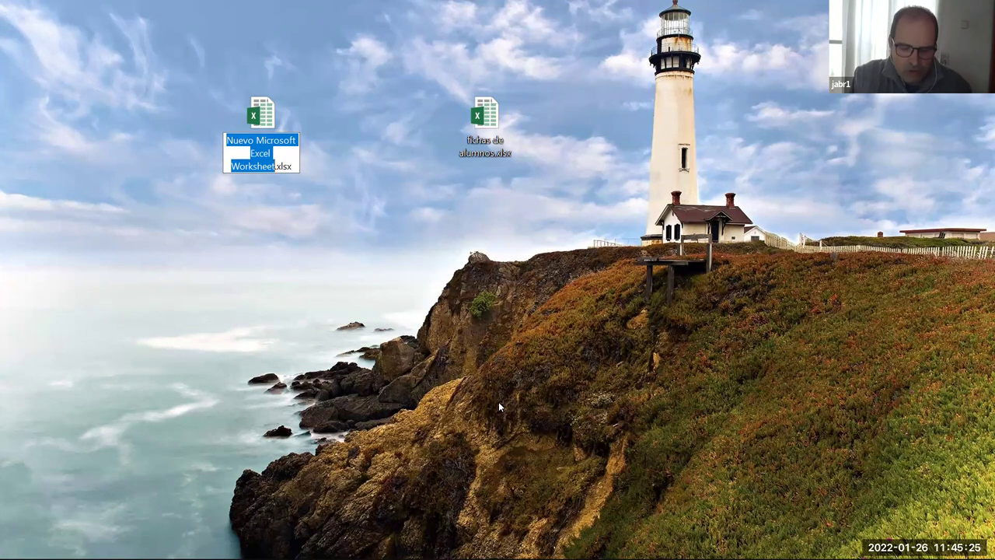
Rename the new desktop workbook from 'Fichas' to 'Lista de la compra'
text(Fichas)
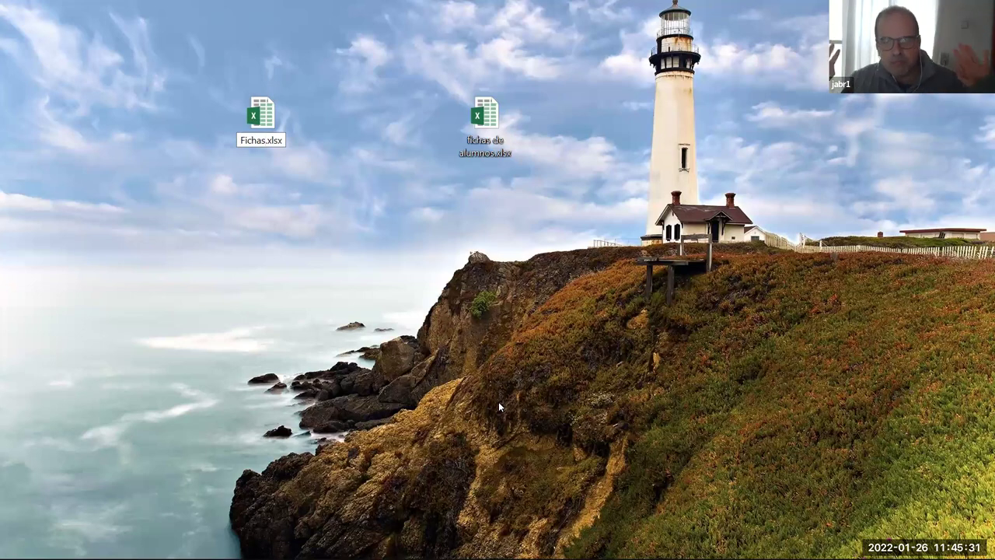
key(BackSpace)
text(Lista de la compra)
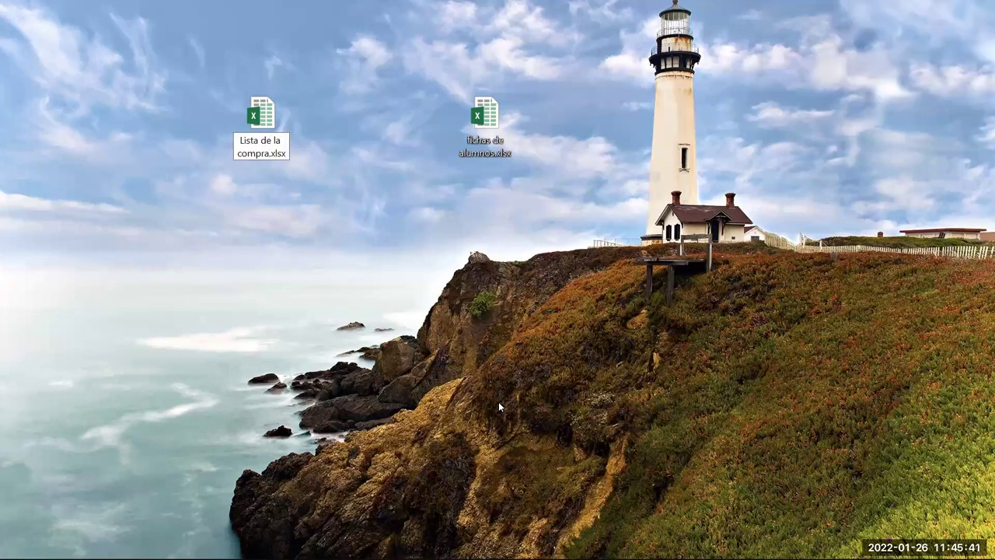
key(Return)
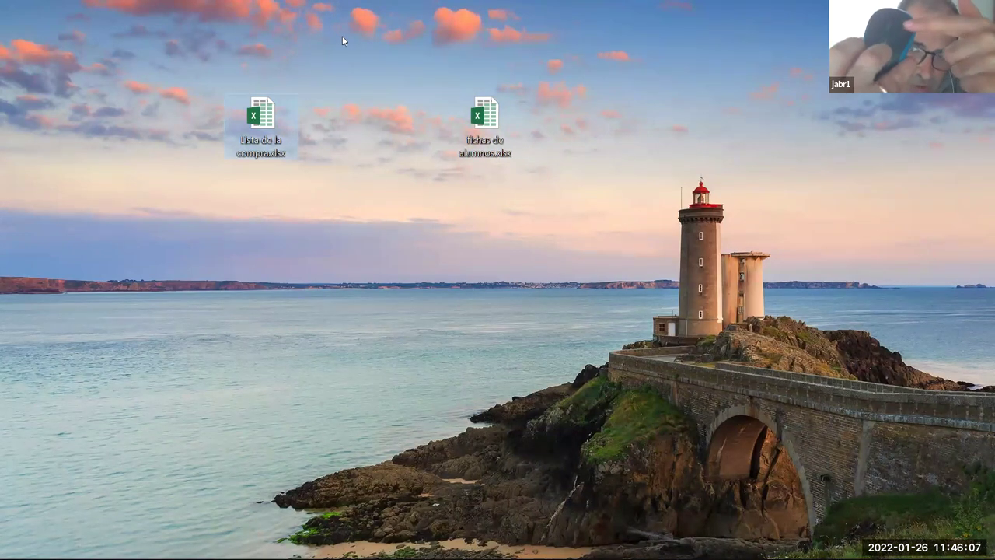
Leave the desktop's New menu unused and drag fichas de alumnos.xlsx beside Lista de la compra.xlsx
right_click(342, 33)
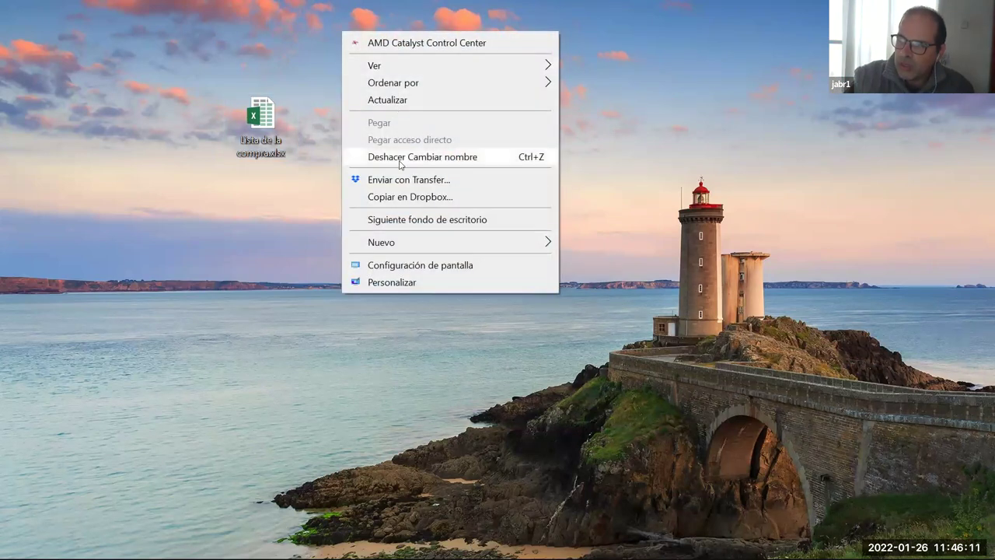
mouse_move(404, 249)
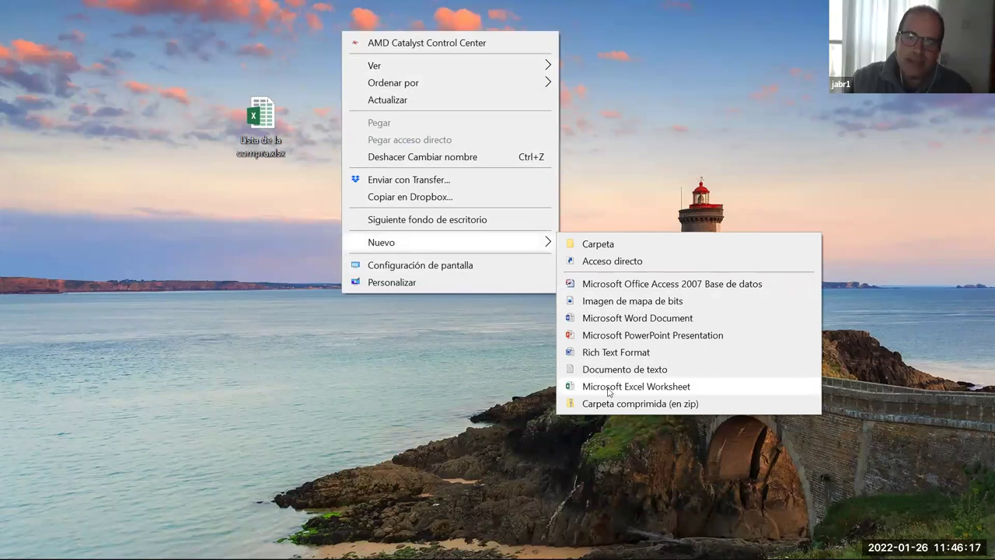
click(275, 347)
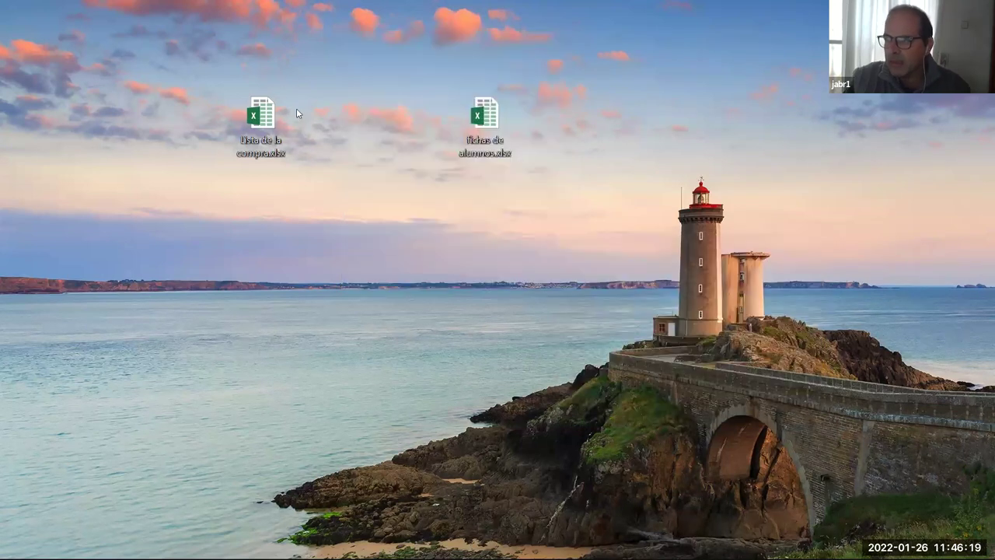
mouse_move(258, 114)
mouse_down()
mouse_move(407, 115)
mouse_move(293, 98)
mouse_up()
drag(501, 135, 405, 87)
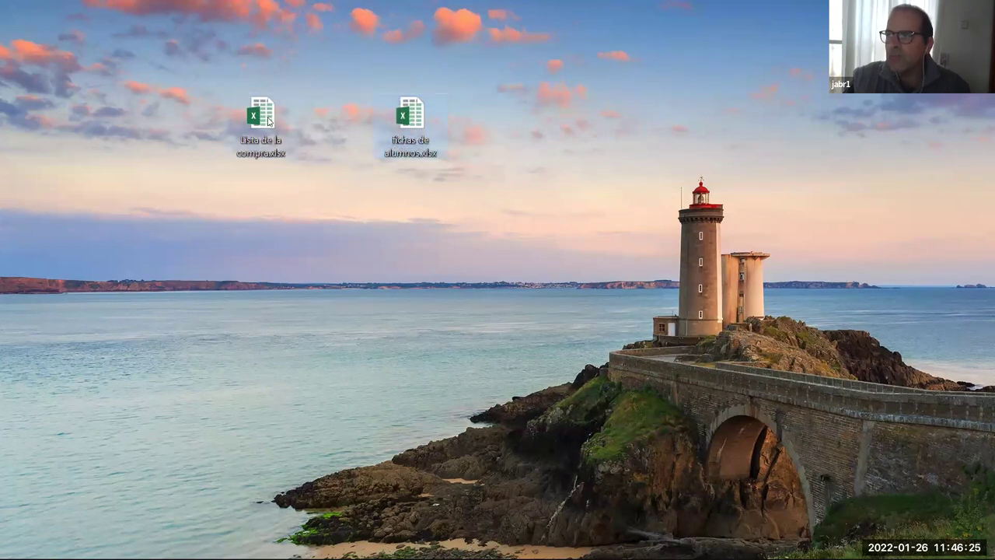
mouse_move(267, 122)
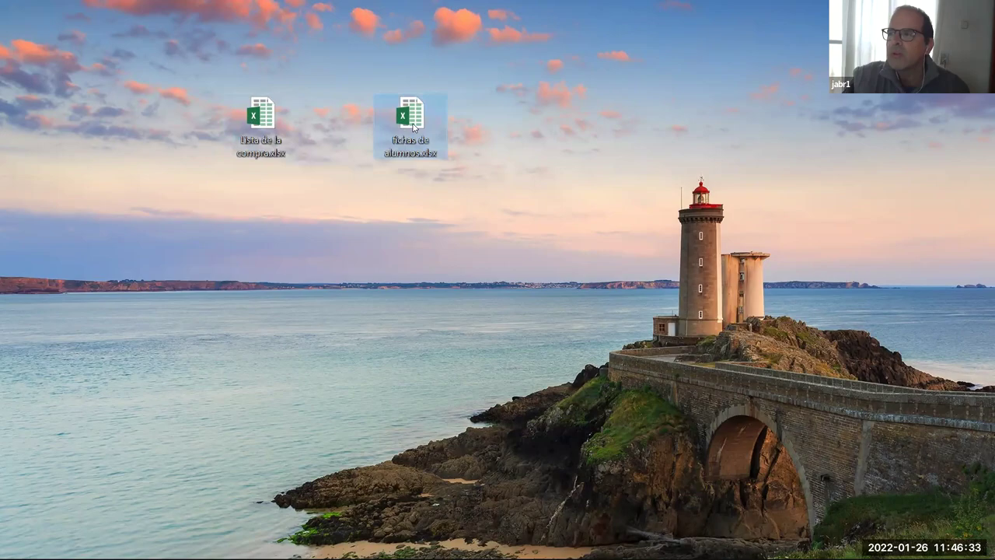
Open fichas de alumnos, then Lista de la compra, restoring and re-maximizing the Excel window
double_click(415, 127)
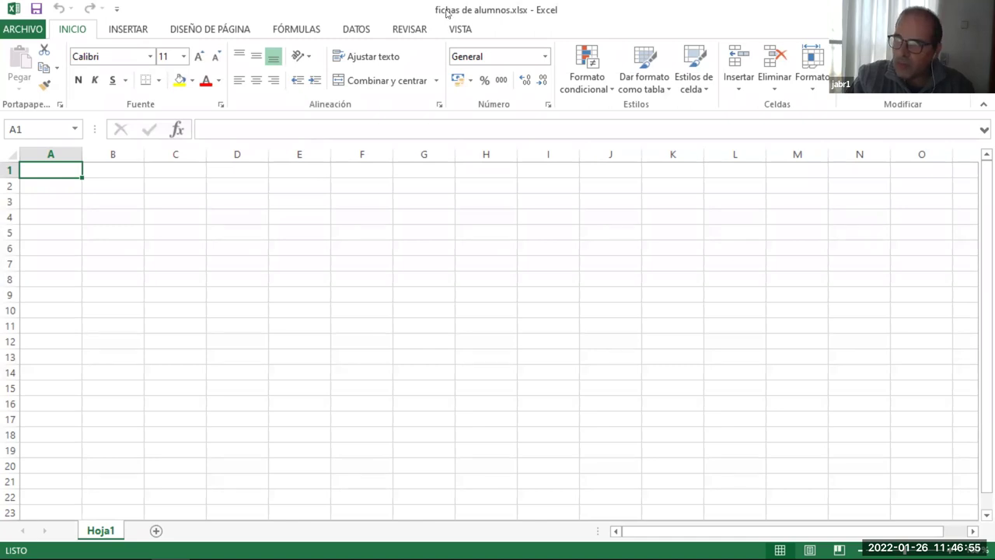
double_click(590, 11)
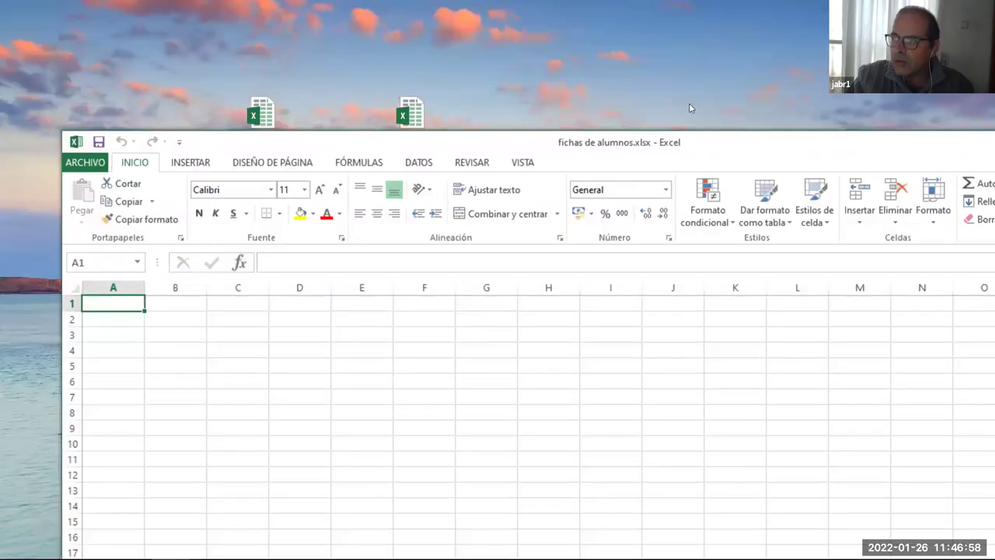
double_click(260, 118)
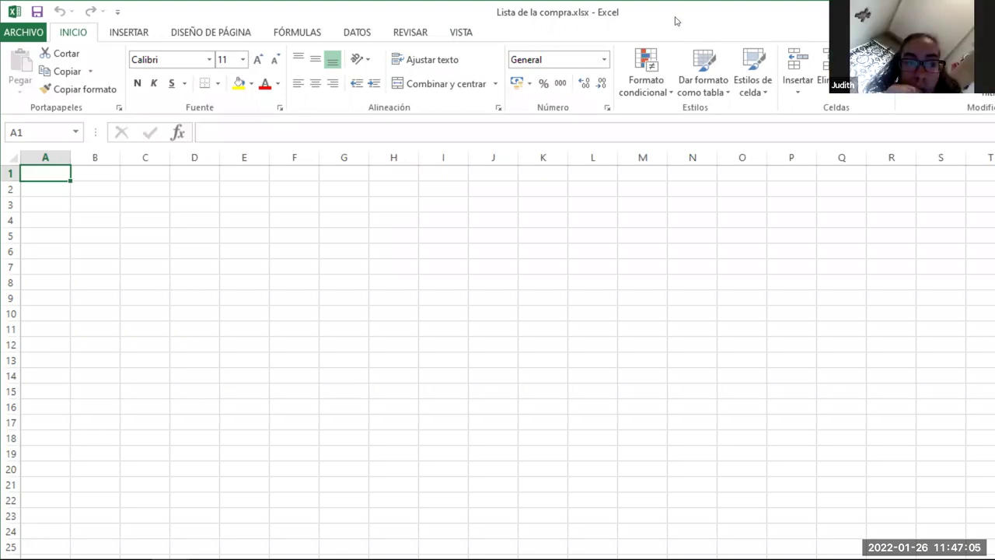
drag(682, 11, 687, 38)
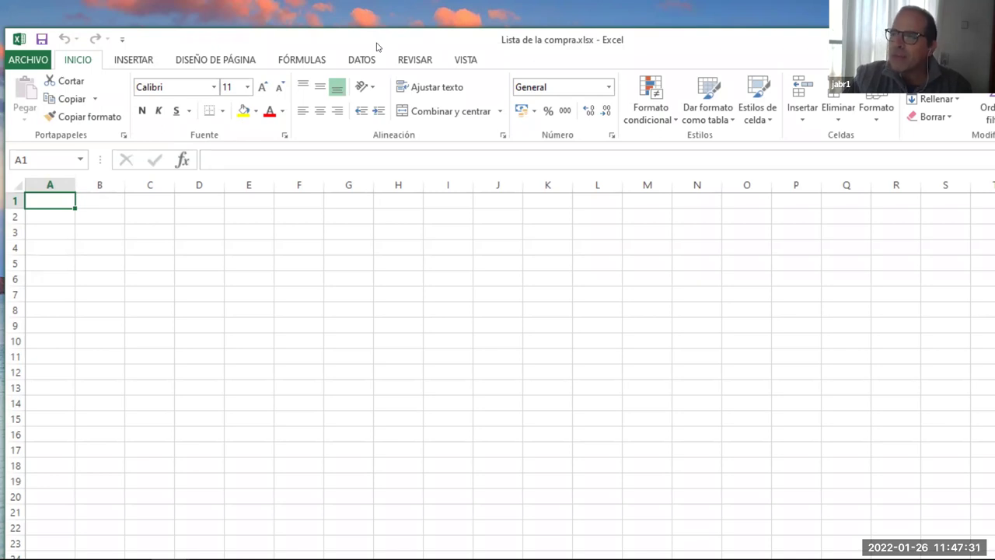
drag(376, 47, 369, 21)
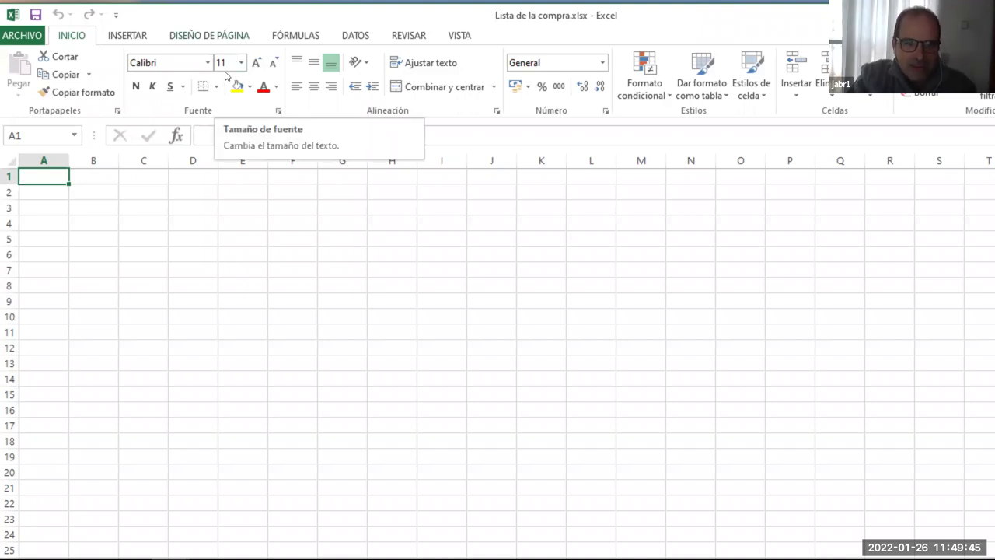
Browse INSERTAR, DISEÑO DE PÁGINA, FÓRMULAS and DATOS, glance at ARCHIVO, and return to INICIO
click(136, 35)
click(234, 36)
click(305, 36)
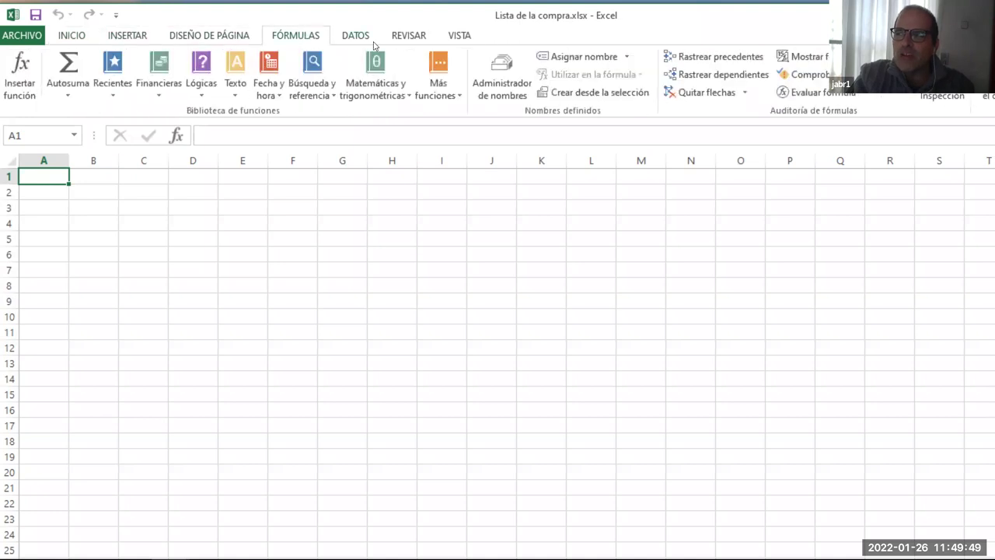
click(373, 43)
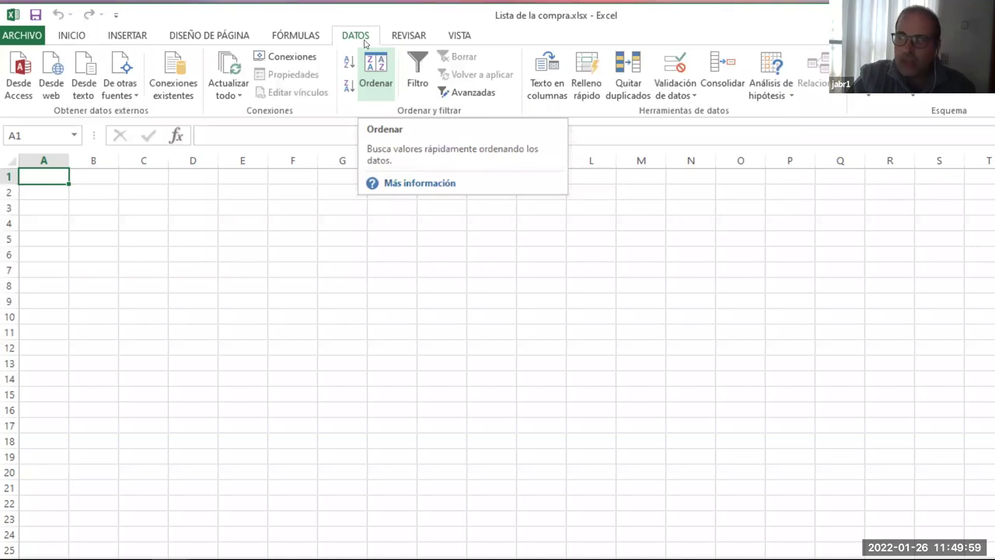
click(39, 35)
click(31, 33)
click(64, 38)
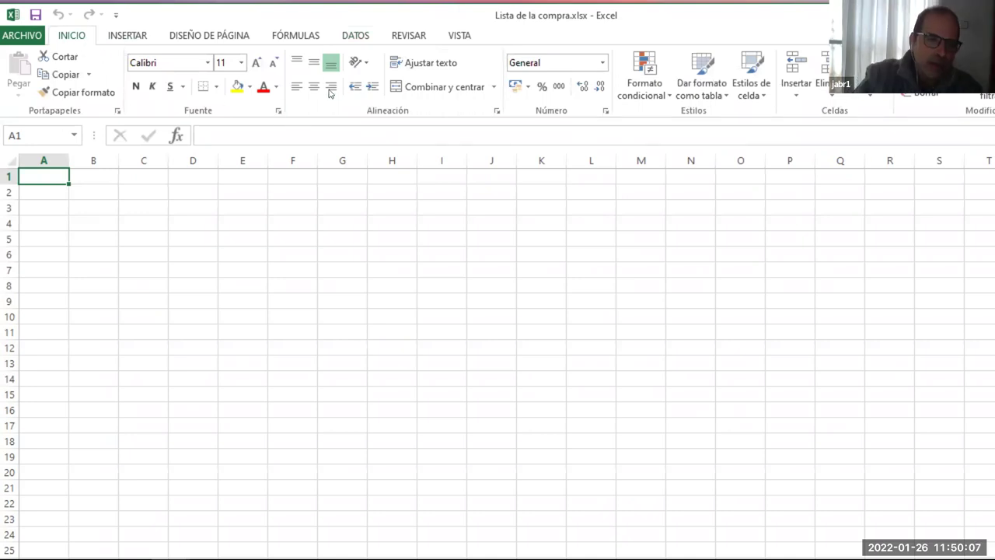
Cycle through INSERTAR, FÓRMULAS, DATOS, REVISAR and VISTA, finishing on DISEÑO DE PÁGINA
click(130, 41)
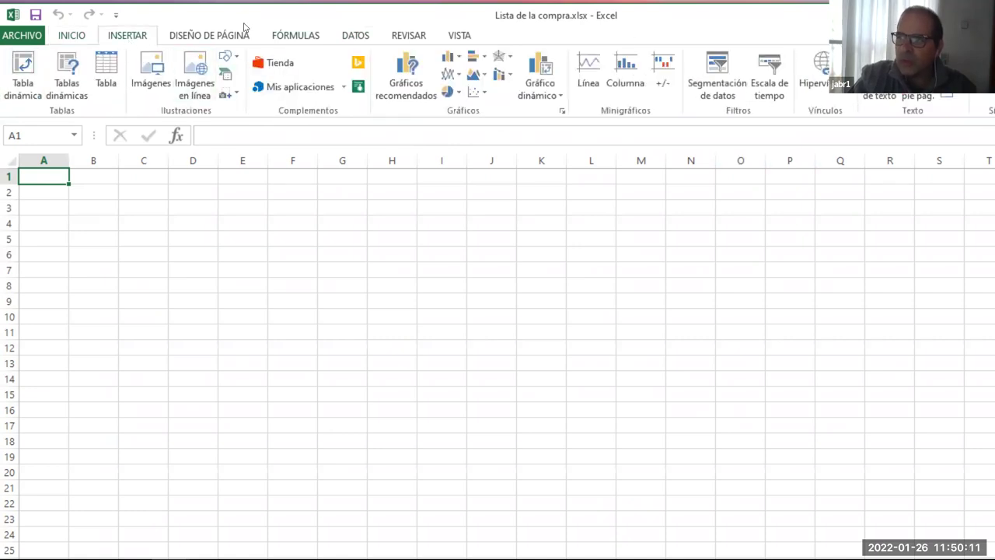
click(233, 35)
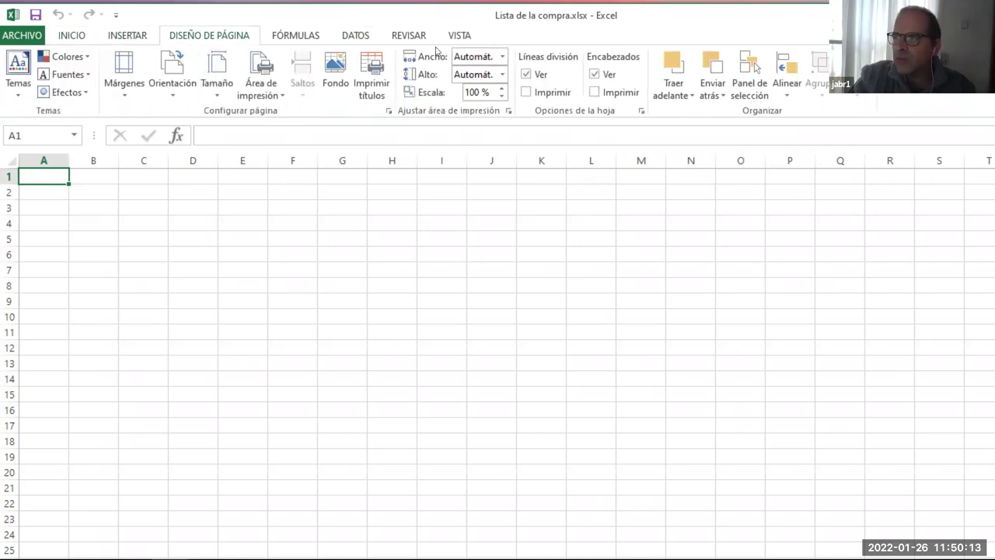
click(344, 36)
click(315, 35)
click(358, 38)
click(399, 38)
click(451, 35)
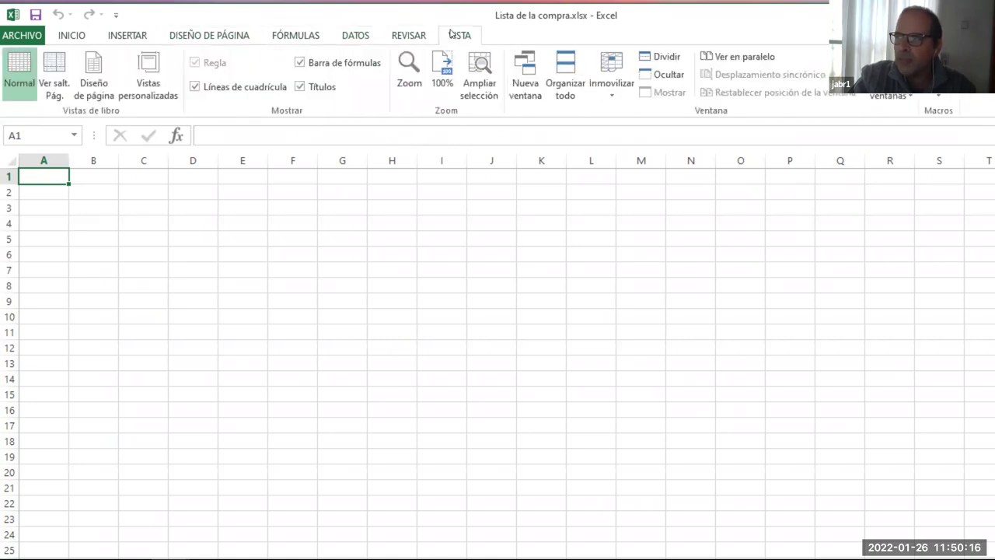
click(201, 37)
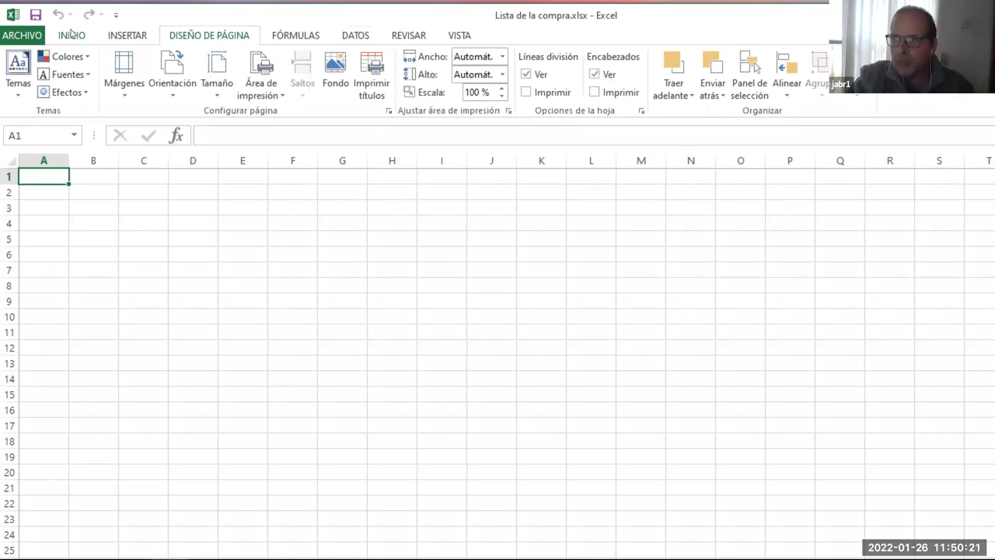
Switch the ribbon back to the INICIO tab
click(72, 35)
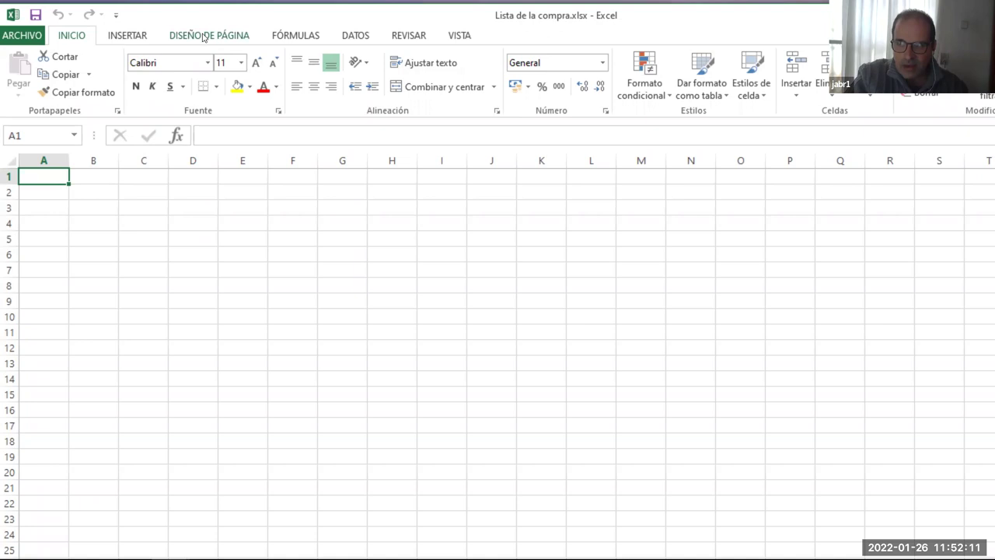
Switch the ribbon to the DISEÑO DE PÁGINA tab
click(204, 36)
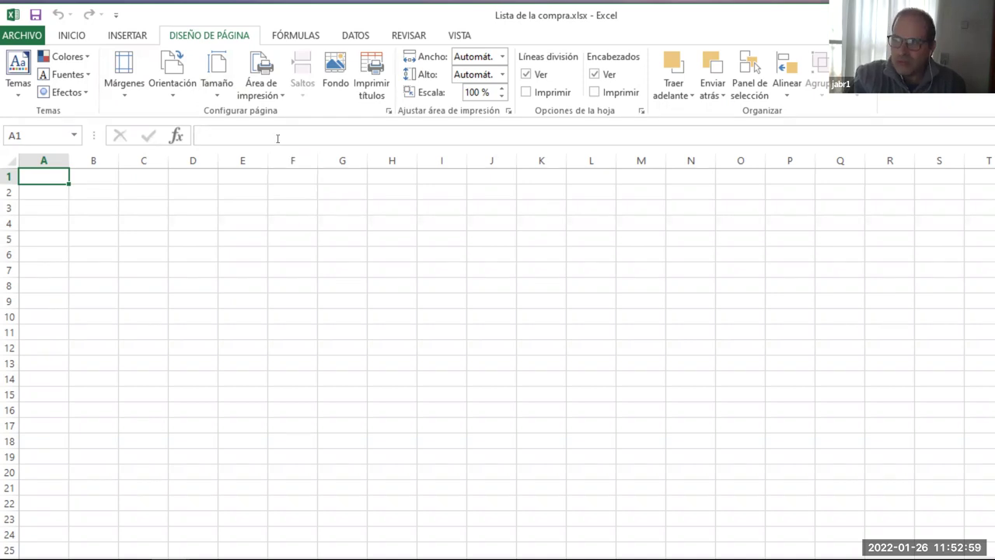
Set the paper size to A4, then open the Windows Start menu and scroll its app list
click(215, 87)
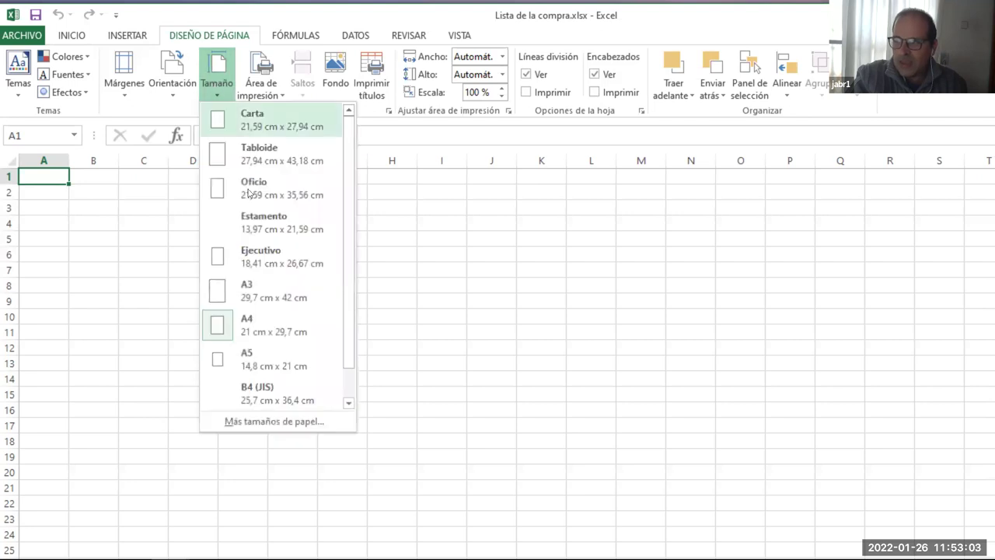
click(258, 331)
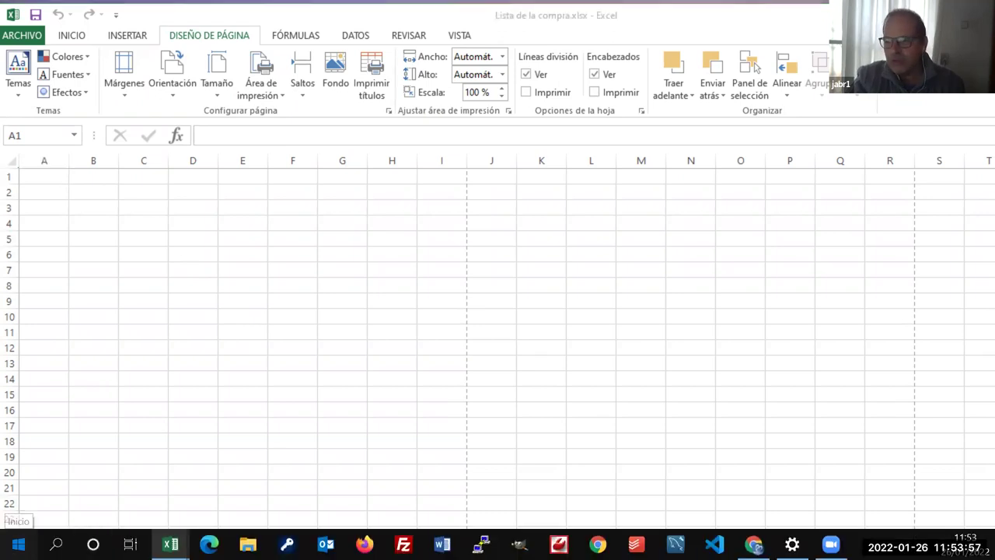
click(18, 544)
scroll(146, 443, down, 3)
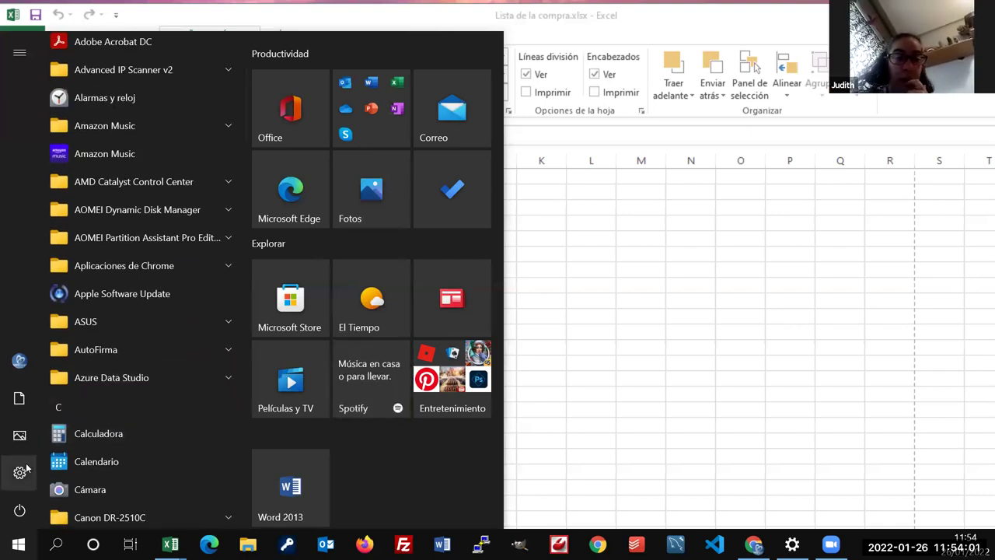
Dismiss the Start menu and switch to the Windows Settings window
key(Escape)
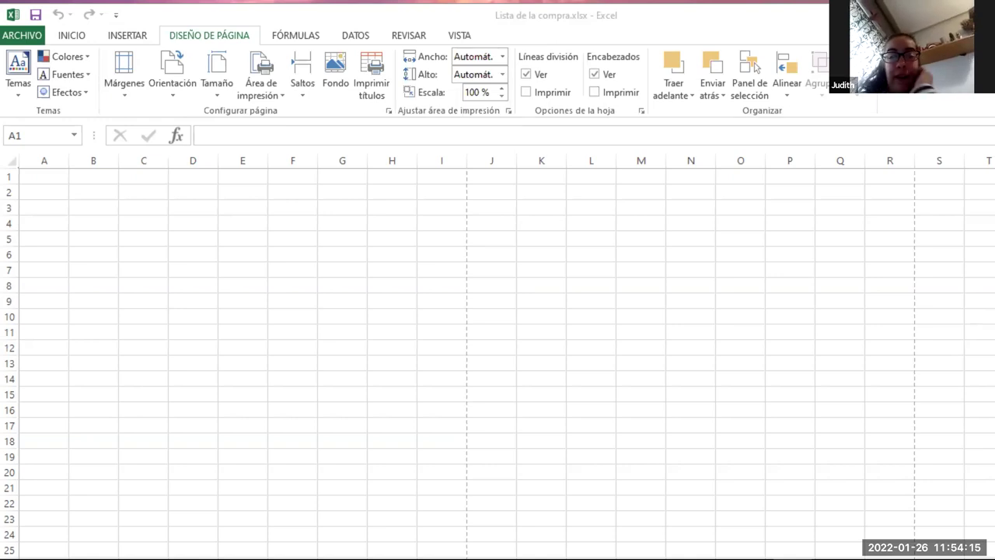
key(alt+Tab)
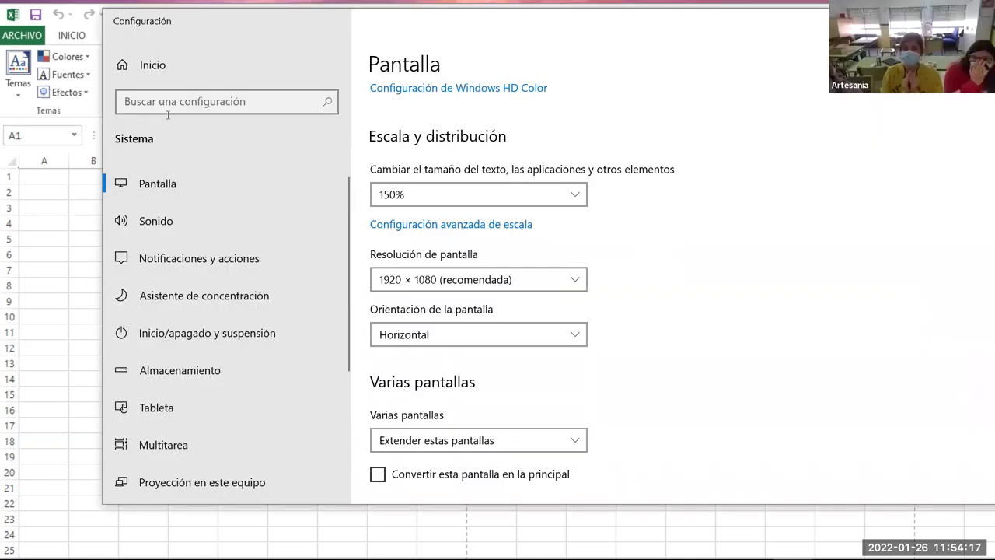
Search Windows Settings for 'impresora' to list printer-related suggestions
click(167, 97)
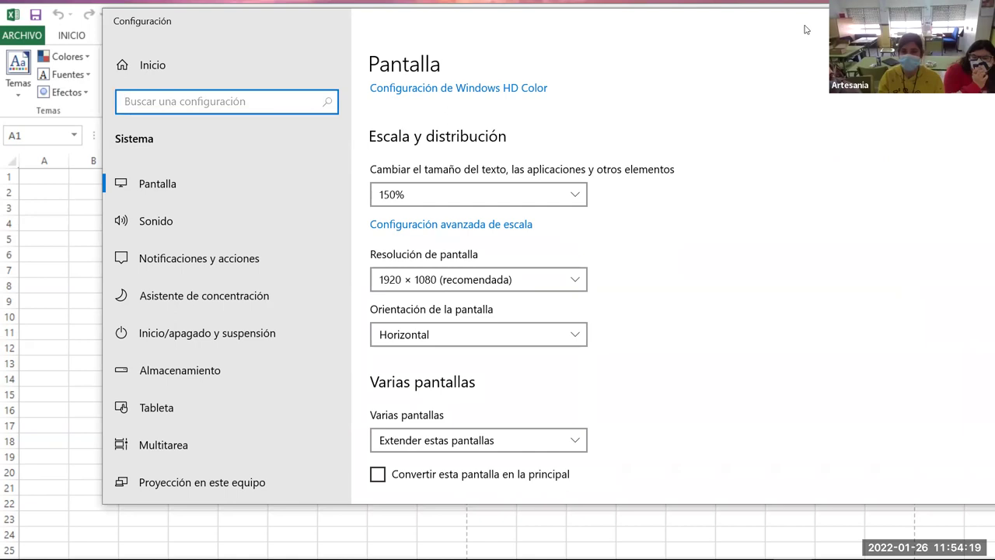
drag(656, 38, 589, 51)
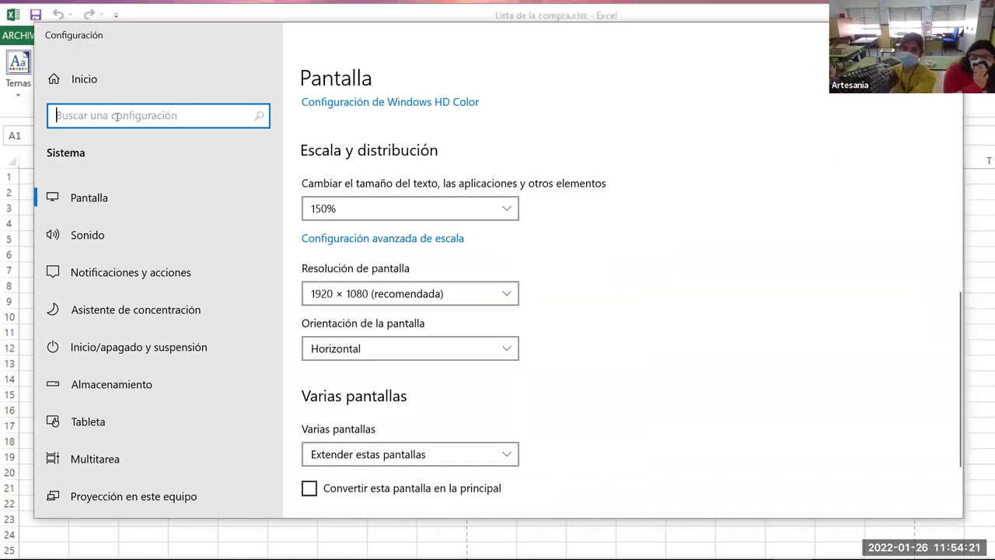
text(impres)
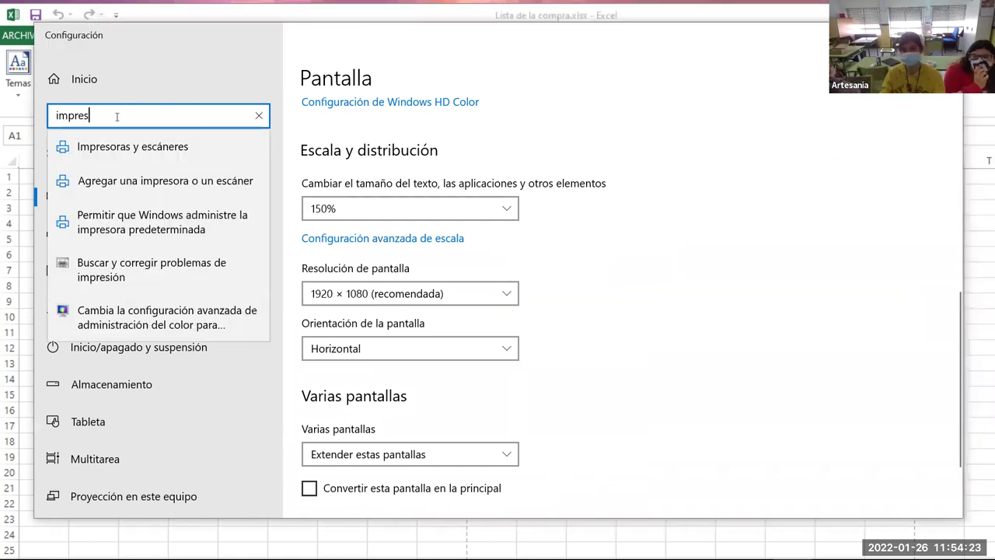
text(ora)
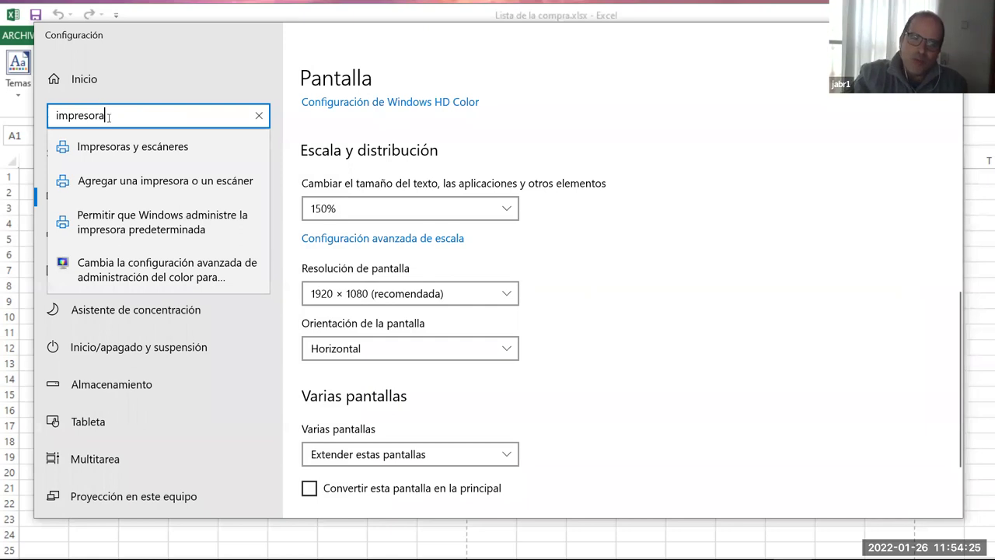
Open the 'Impresoras y escáneres' page from the search suggestions
click(87, 154)
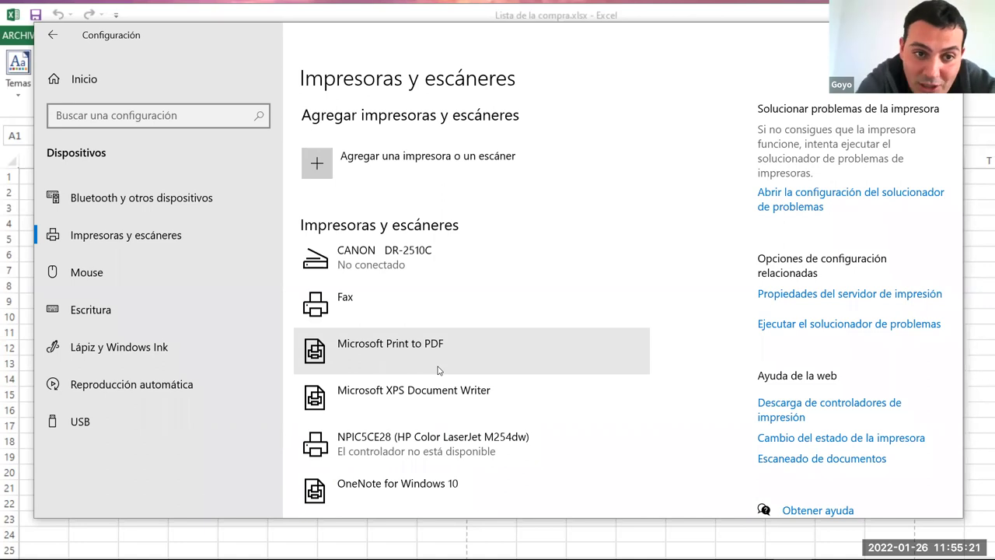
Return to Lista de la compra.xlsx and list the Tamaño paper sizes, currently A4
click(944, 34)
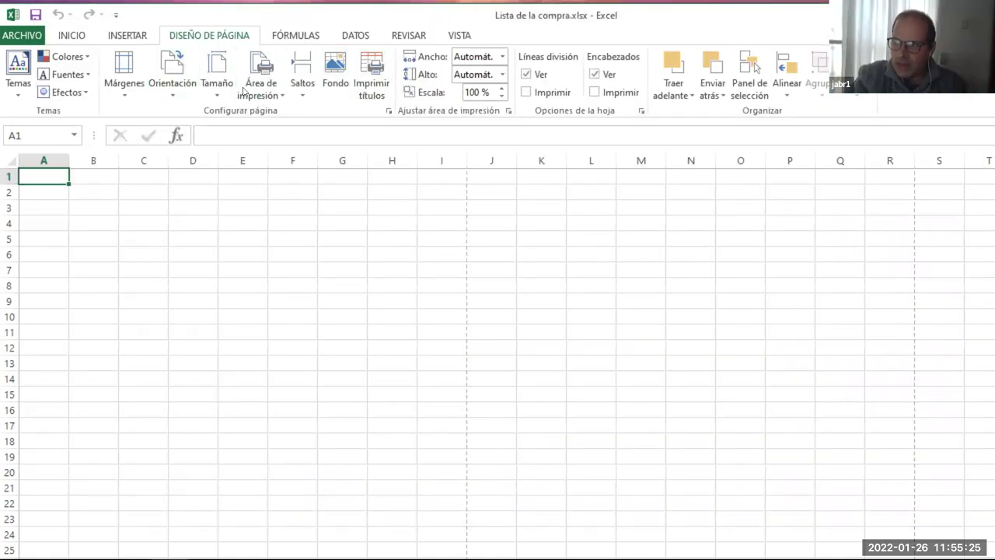
click(215, 84)
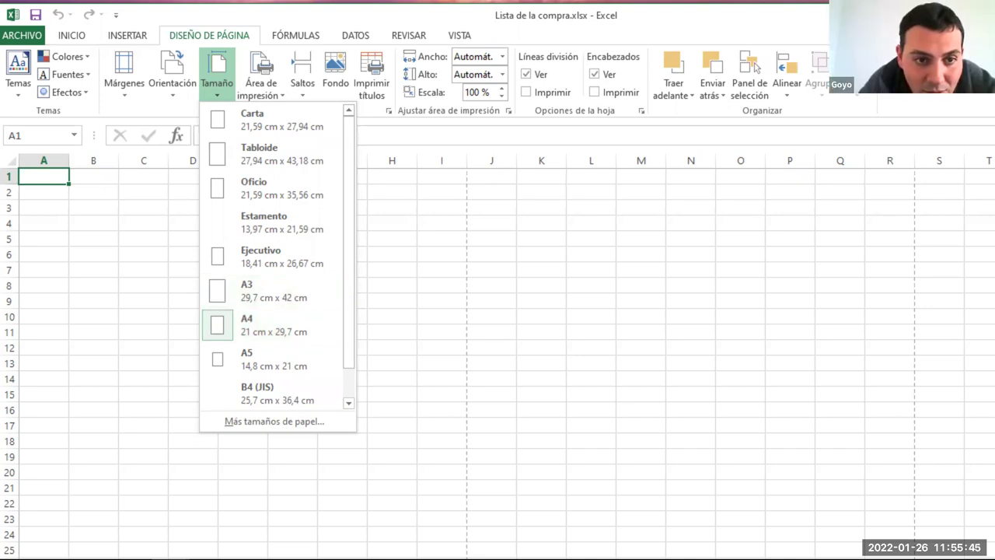
key(Escape)
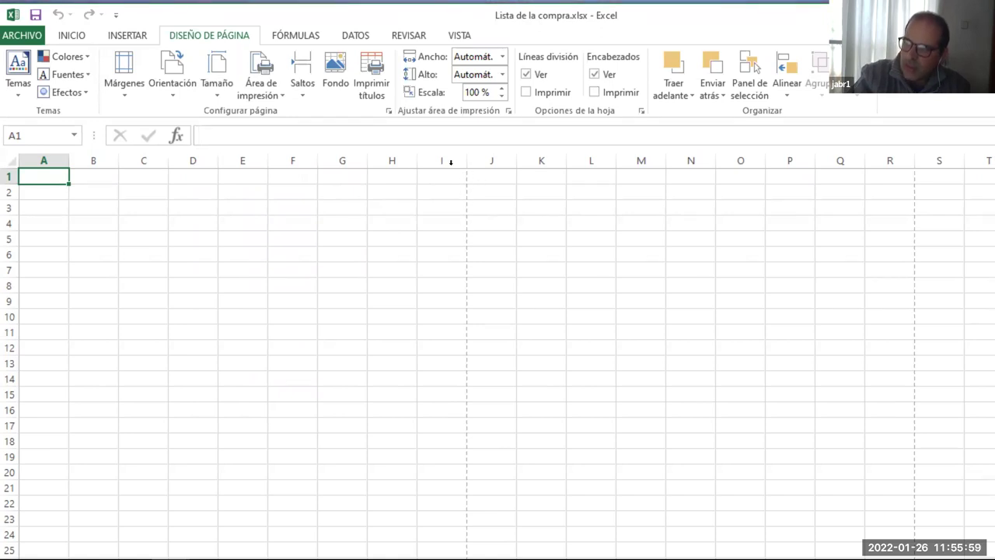
click(493, 160)
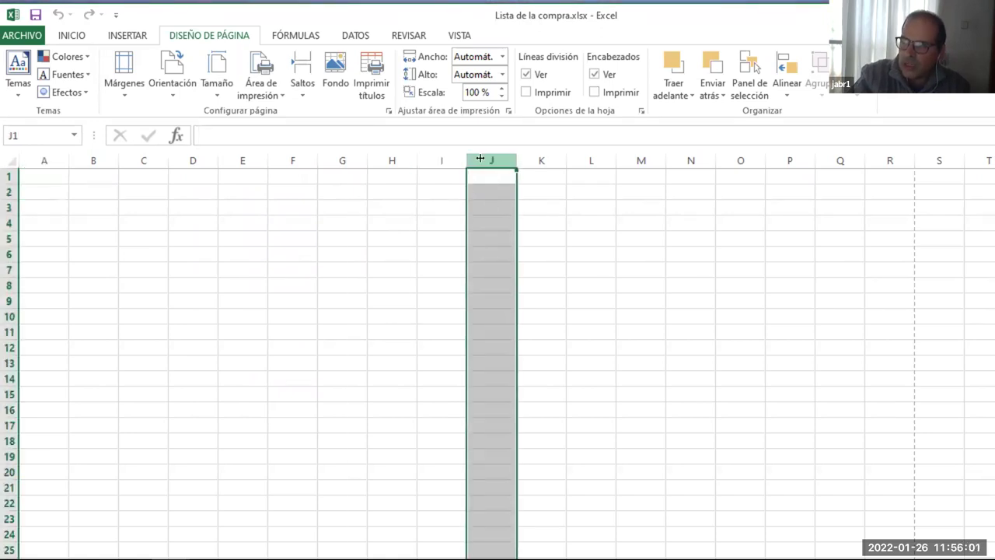
click(439, 160)
click(509, 192)
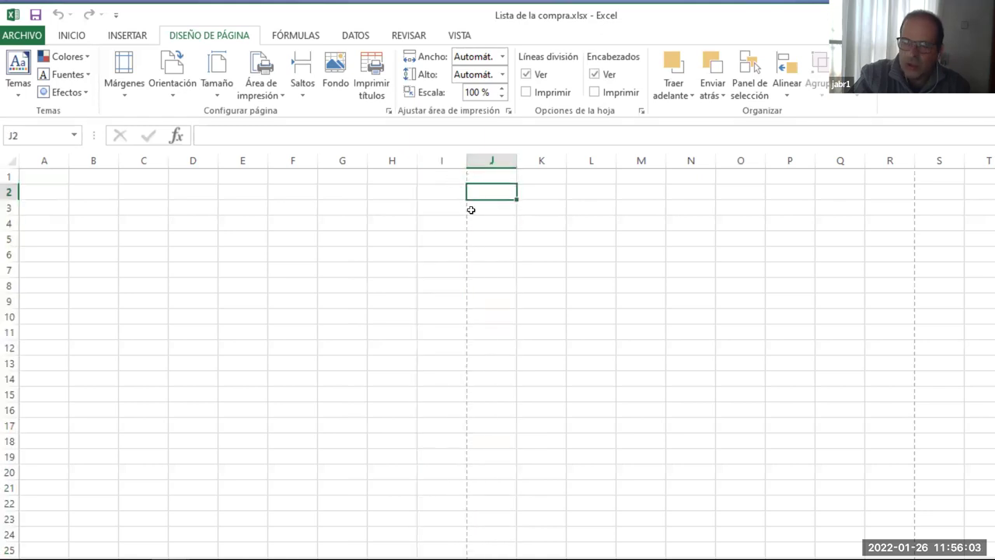
scroll(453, 313, down, 2)
scroll(453, 344, down, 5)
scroll(453, 350, down, 2)
scroll(453, 354, down, 4)
scroll(453, 354, down, 1)
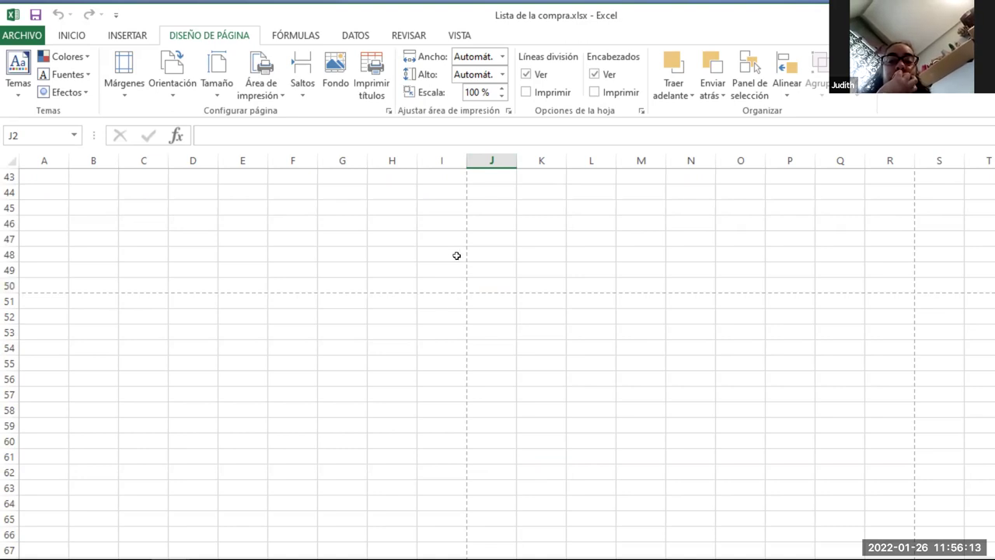
scroll(495, 198, up, 4)
scroll(495, 198, up, 6)
scroll(490, 210, up, 4)
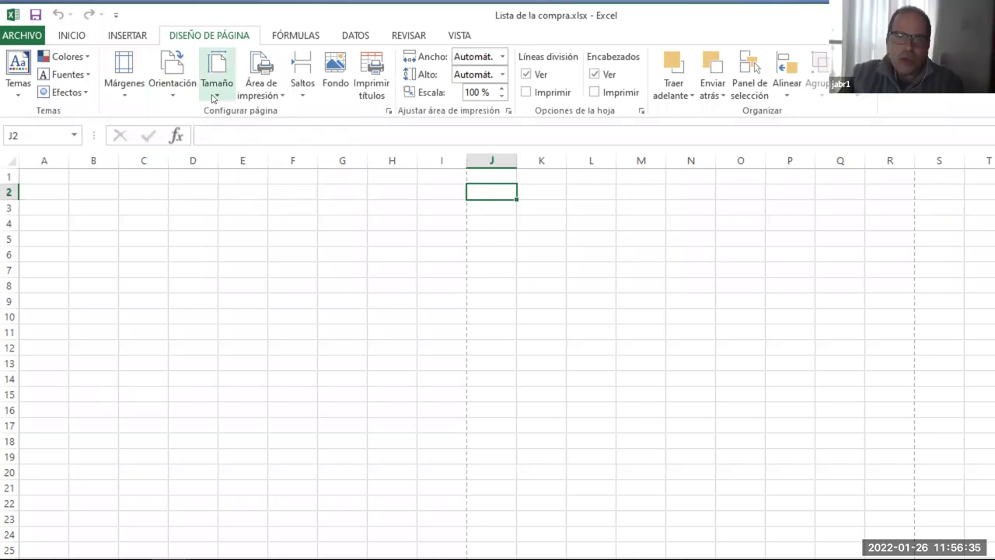
Set the page orientation to Horizontal (landscape)
click(181, 94)
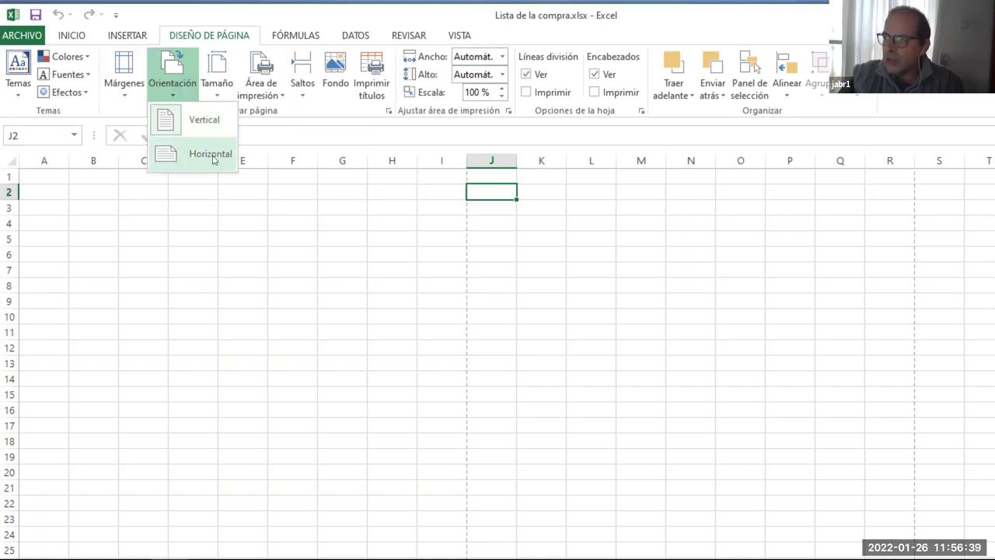
click(213, 160)
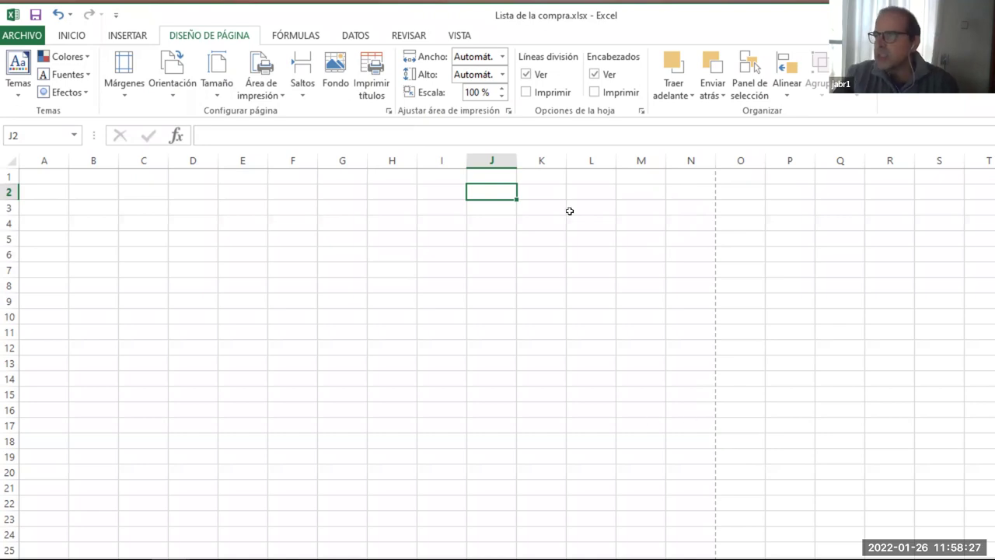
Enter 'Erase una vez un planeta' in N1 and autofit column N to it
click(692, 172)
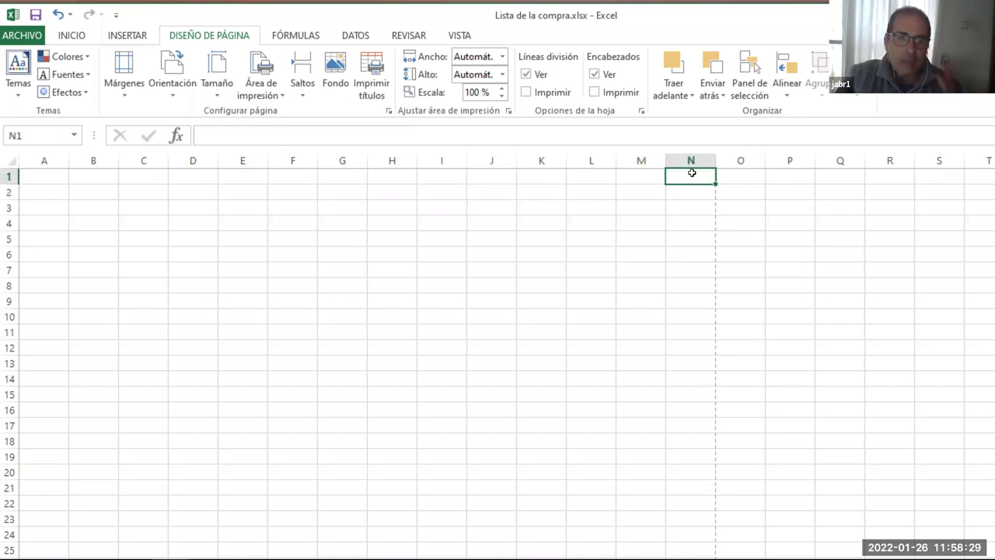
text(La cad)
key(BackSpace)
key(BackSpace)
key(BackSpace)
key(BackSpace)
key(BackSpace)
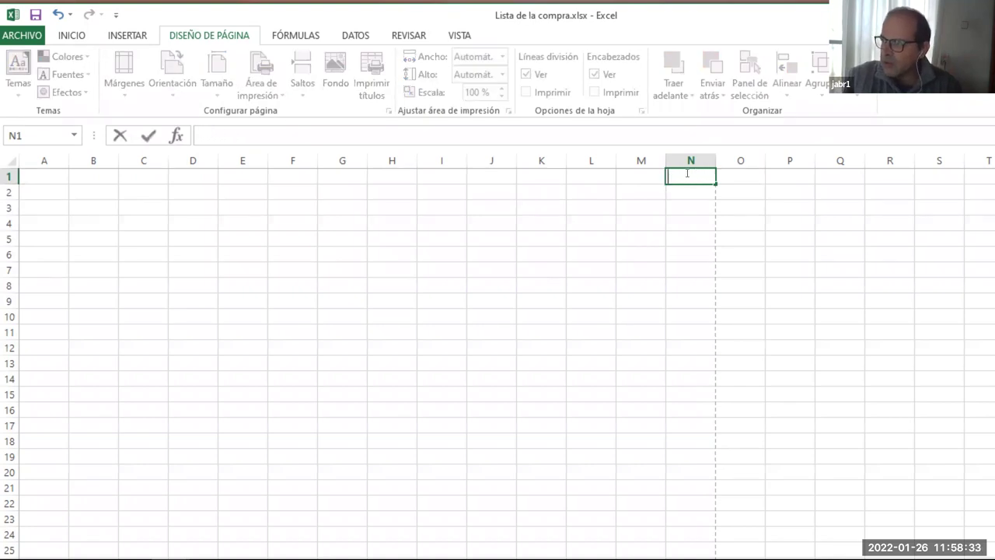
text(E)
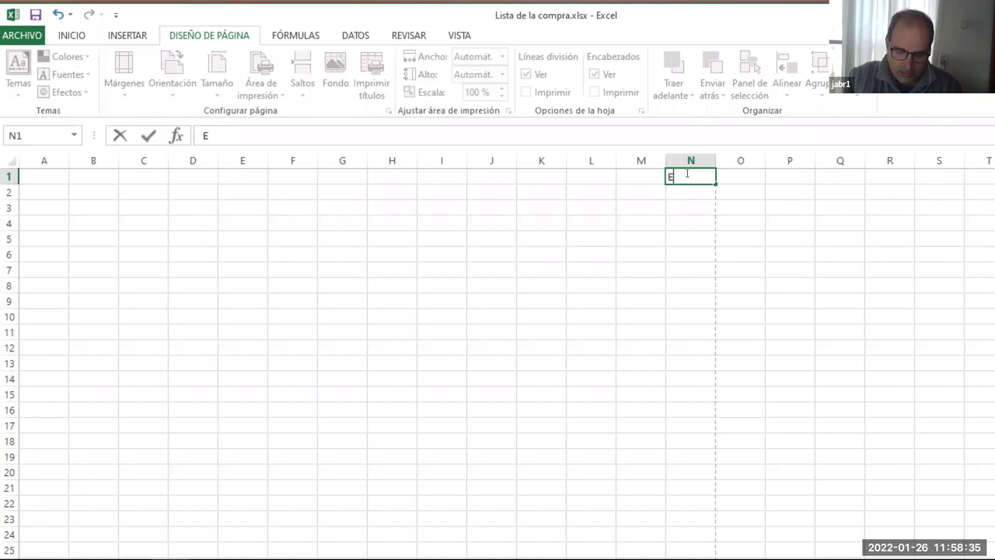
text(rase una vez un planeta)
click(790, 223)
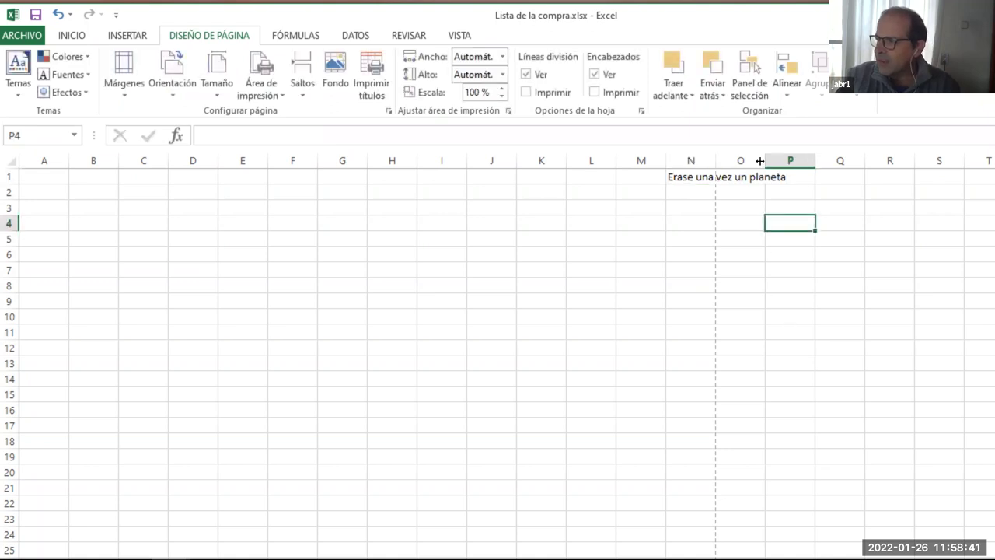
double_click(714, 157)
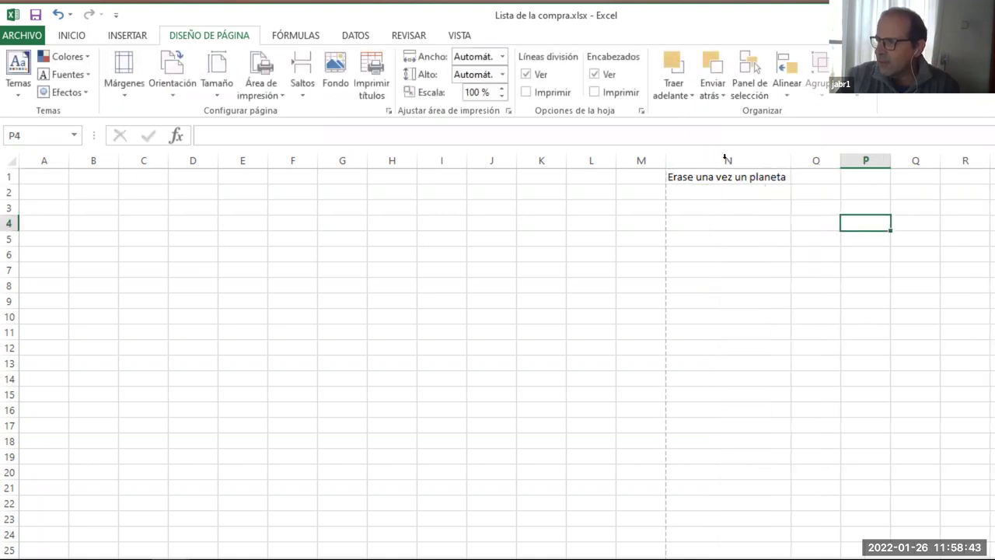
Enter 'Grande y Azul' in L1, then check the full text in N1
click(638, 174)
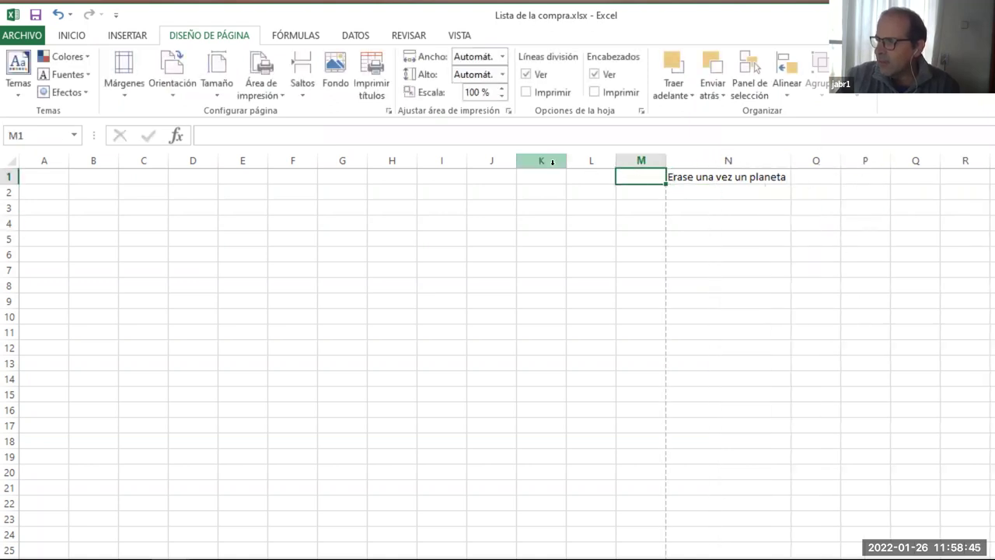
click(593, 182)
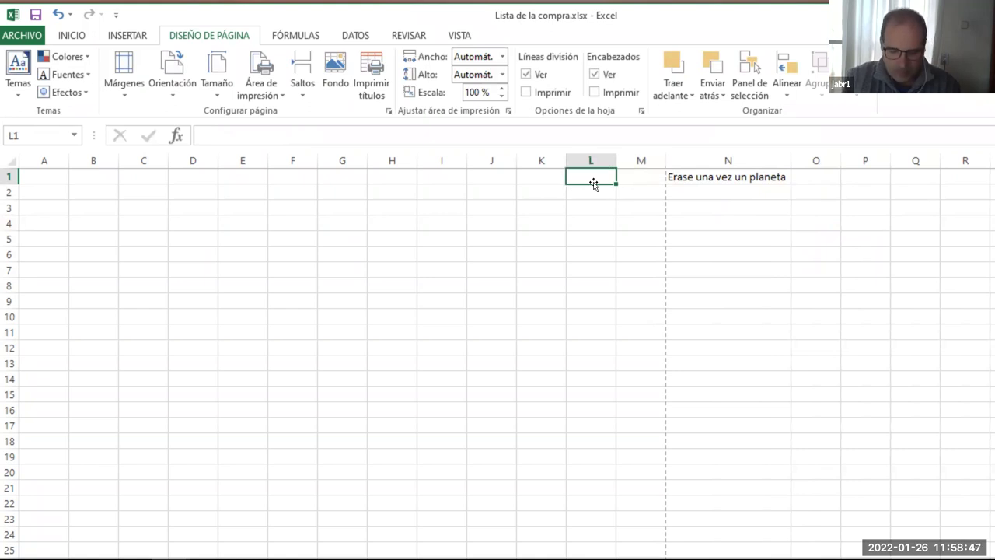
text(Grande y Azul)
click(777, 229)
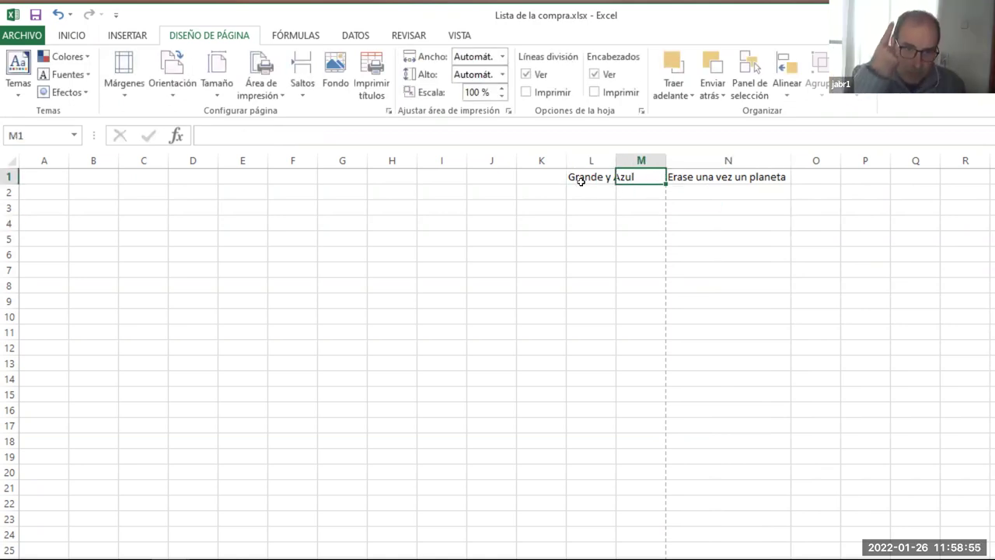
click(735, 179)
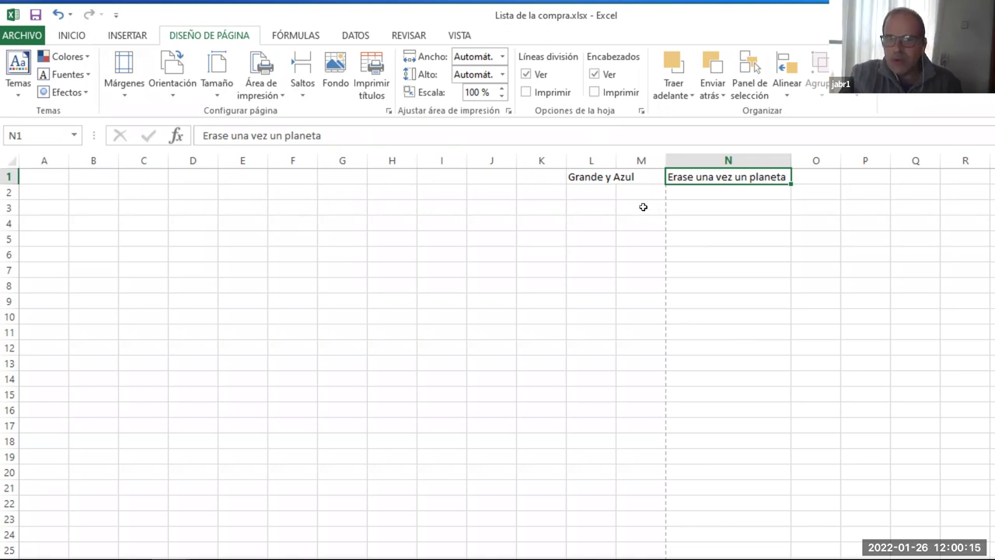
Delete the contents of L1:N2 and bring up the INICIO ribbon
drag(616, 184, 701, 185)
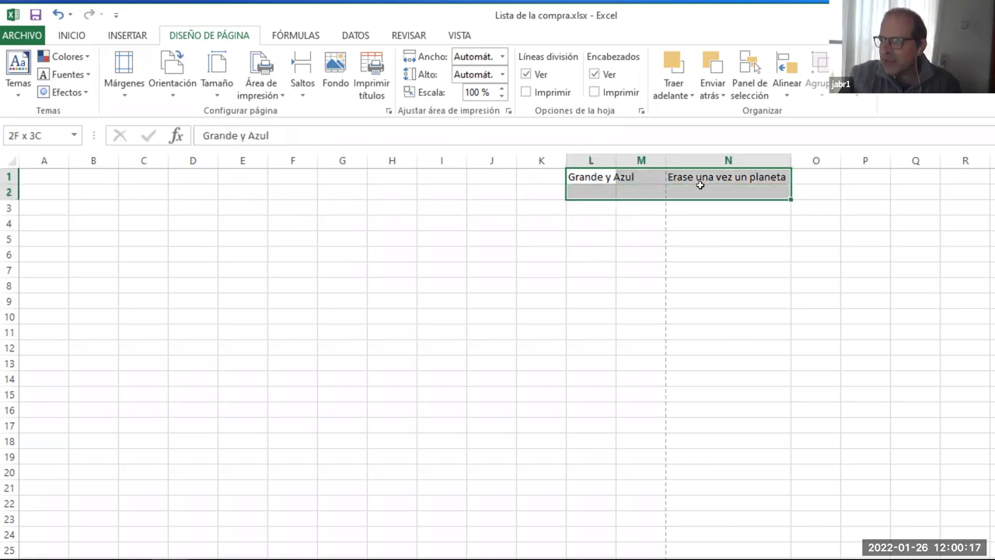
key(Delete)
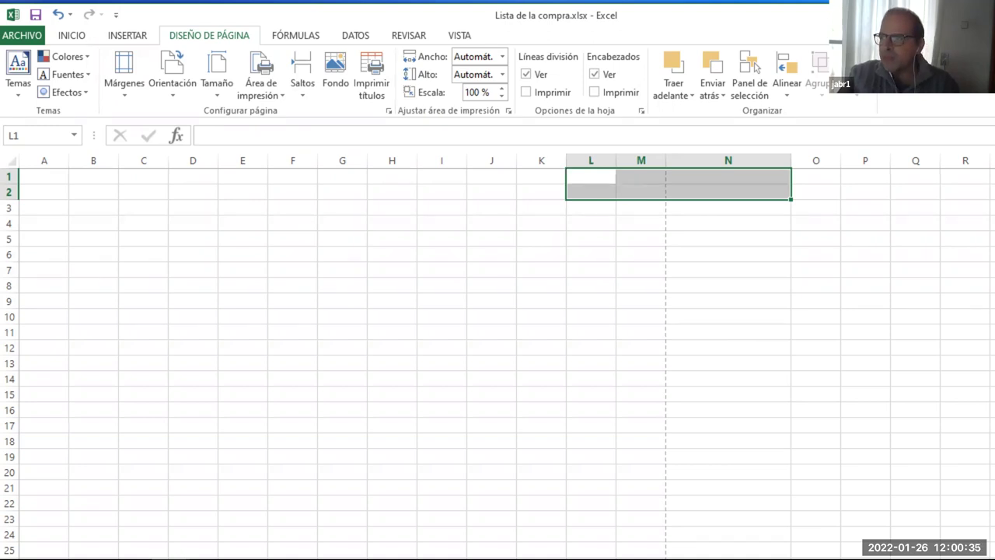
click(637, 178)
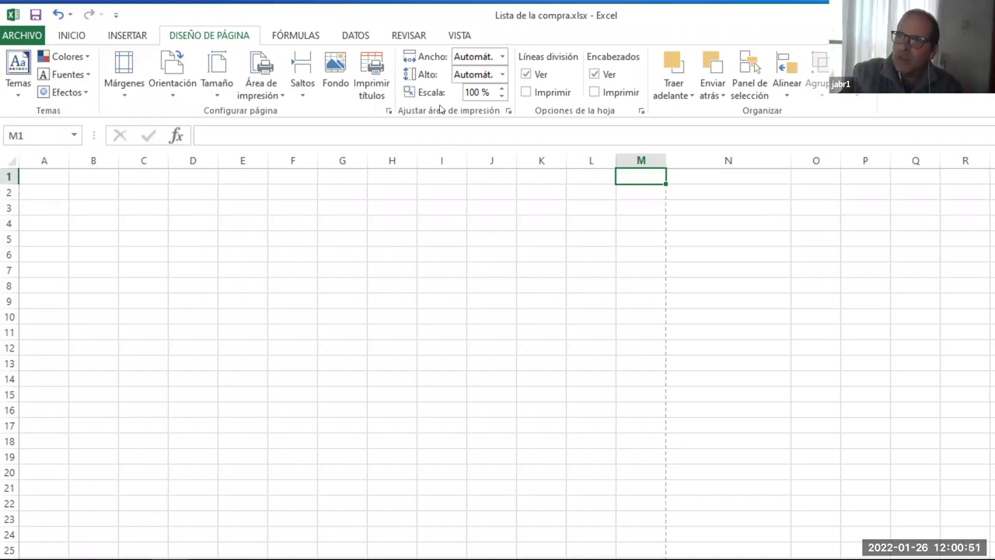
click(87, 35)
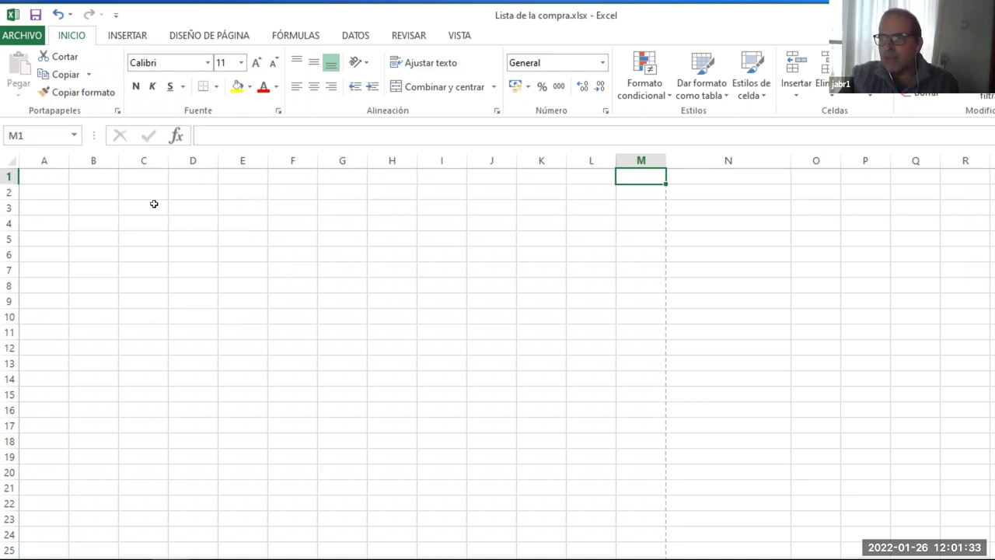
Enter 'La casa de campo' in C2 and autofit column C to the text
click(150, 191)
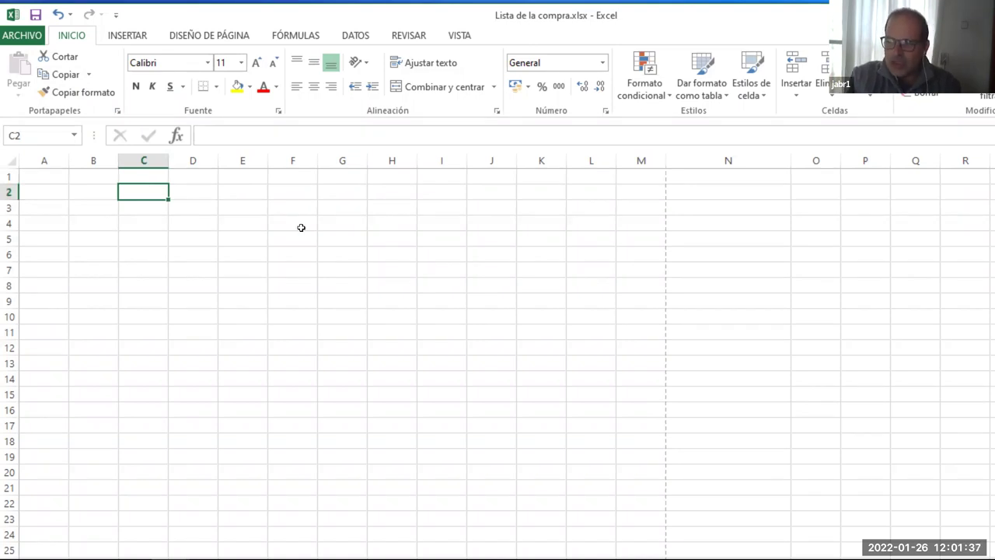
text(La casa de campo)
click(272, 240)
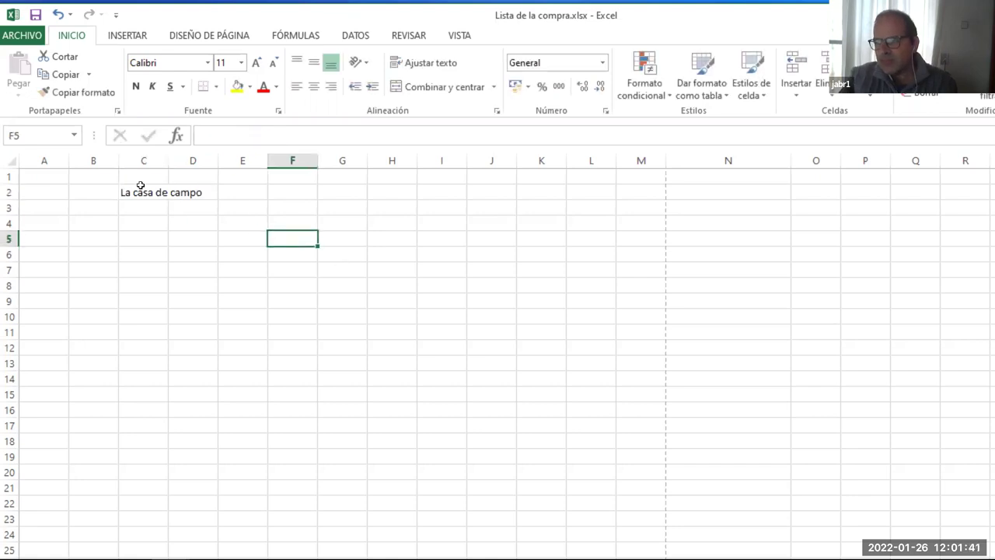
double_click(168, 161)
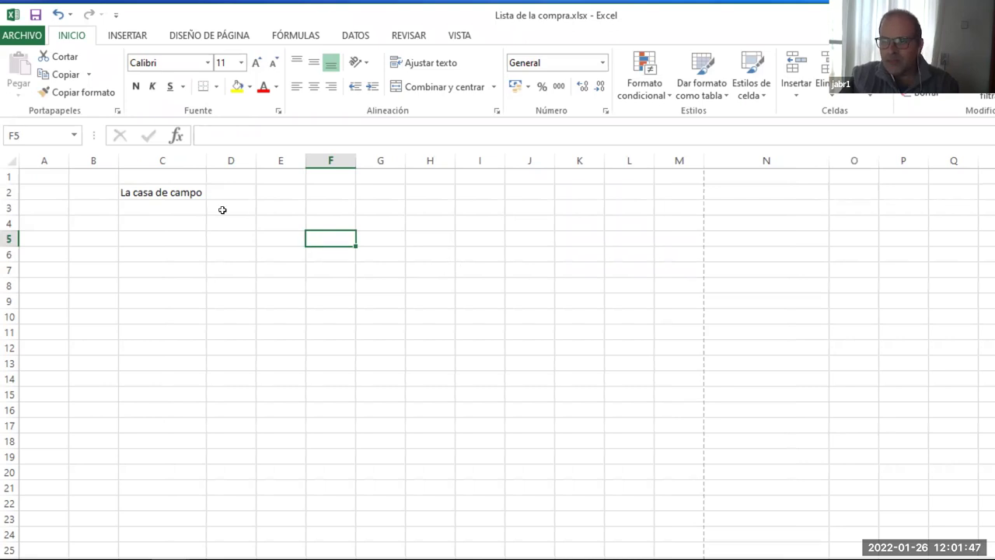
click(188, 192)
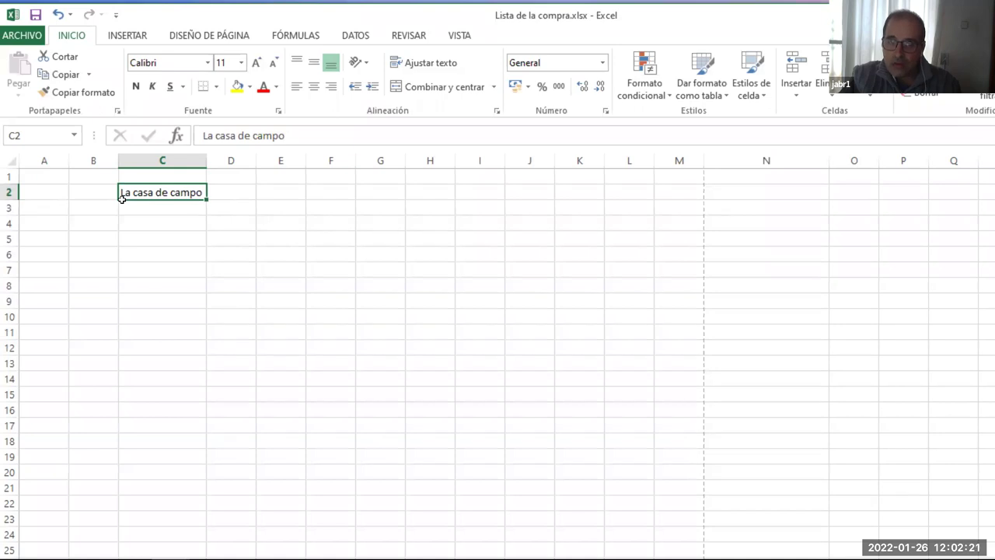
Copy 'La casa de campo' from C2 into F3, E4, I2 and E1, then cancel the copy
click(59, 76)
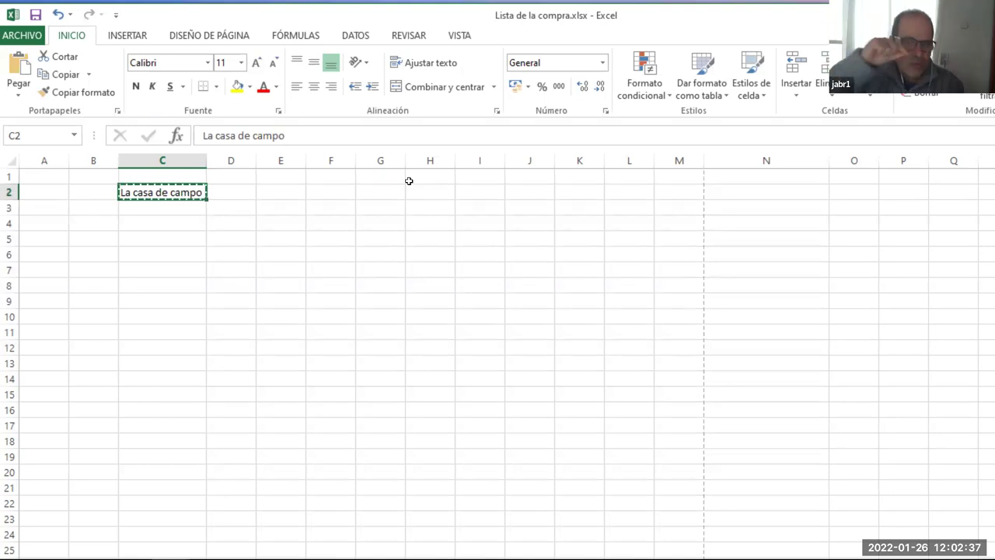
click(327, 206)
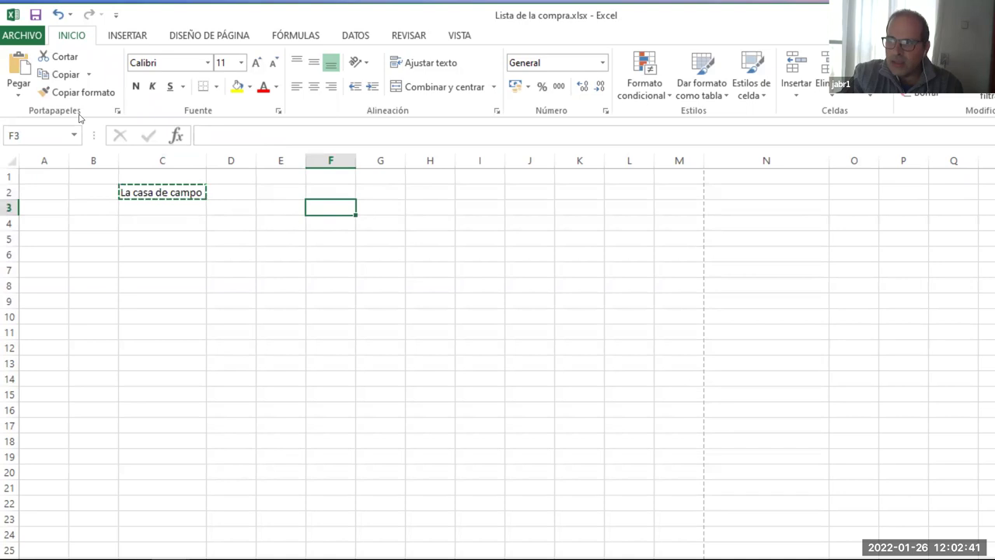
click(15, 70)
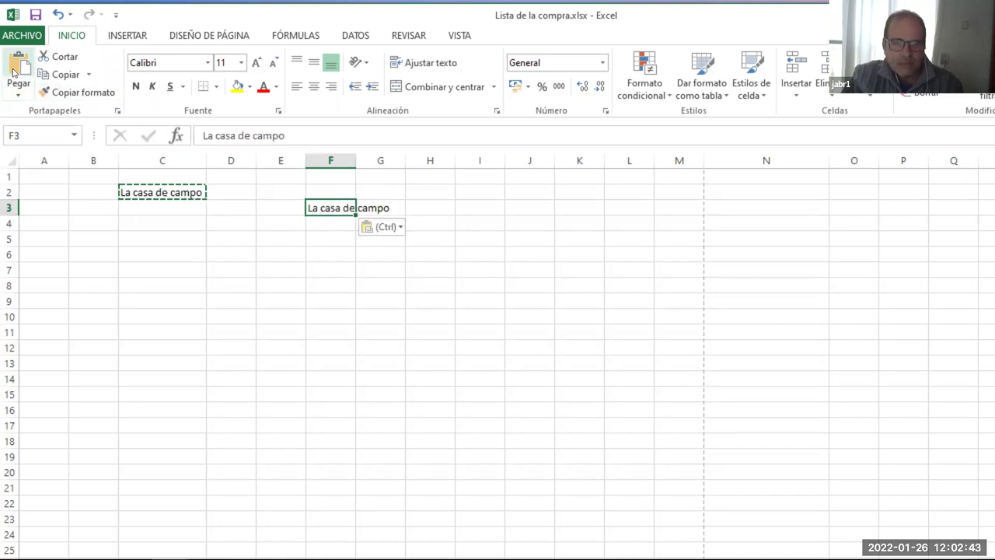
click(272, 224)
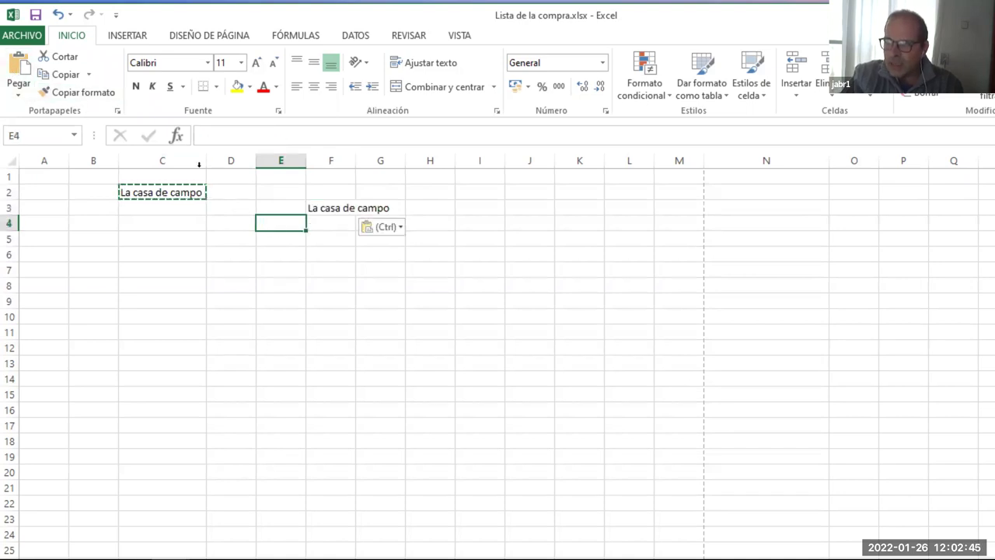
click(16, 66)
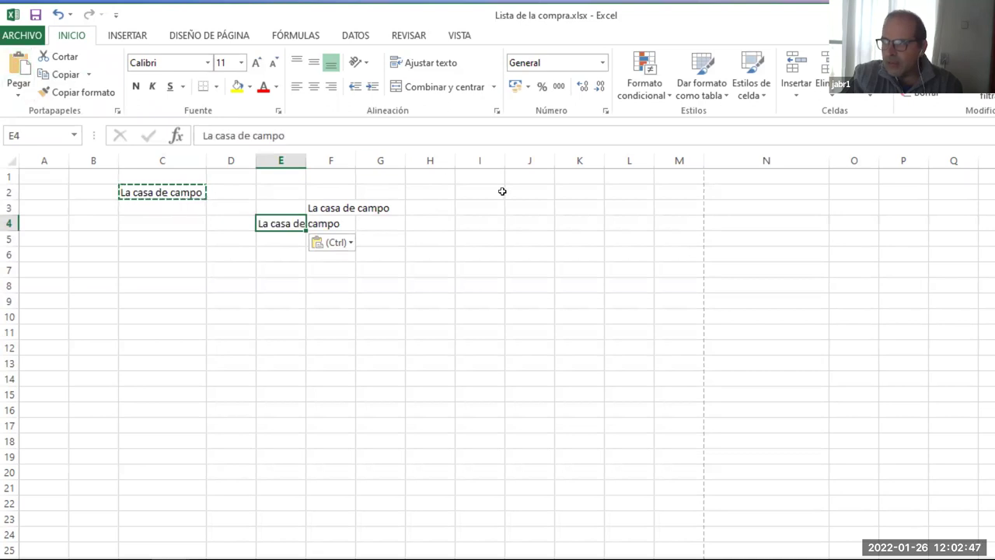
click(498, 192)
click(15, 66)
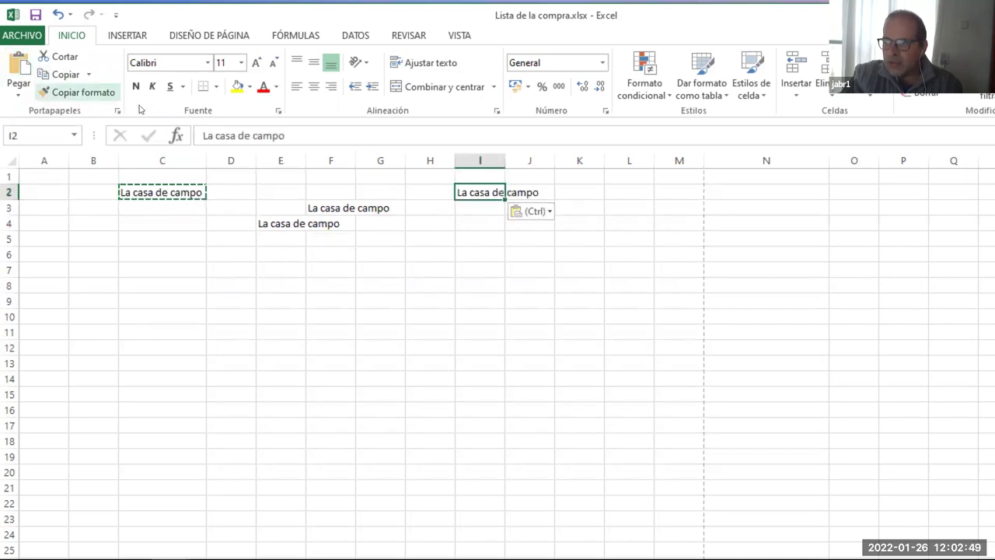
click(296, 174)
click(17, 66)
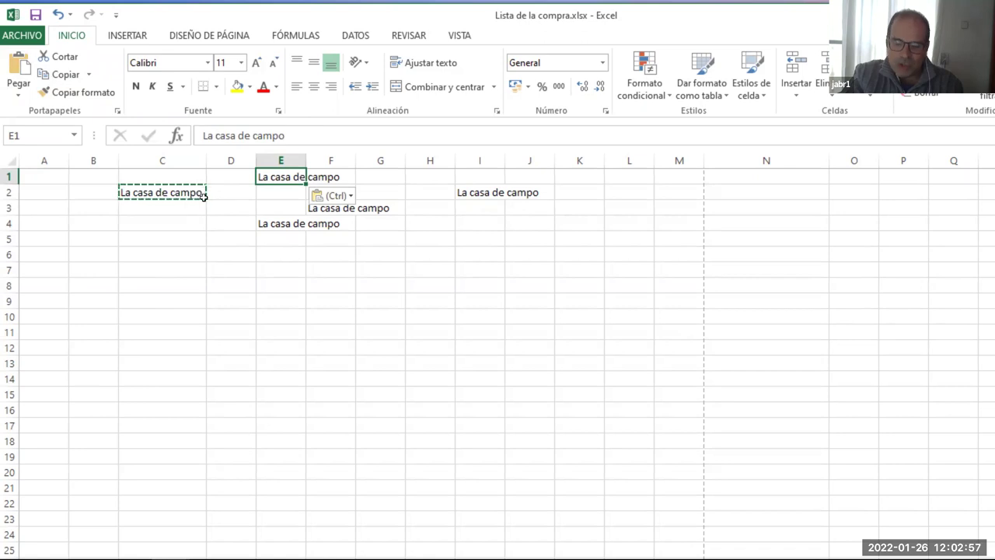
key(Escape)
click(451, 216)
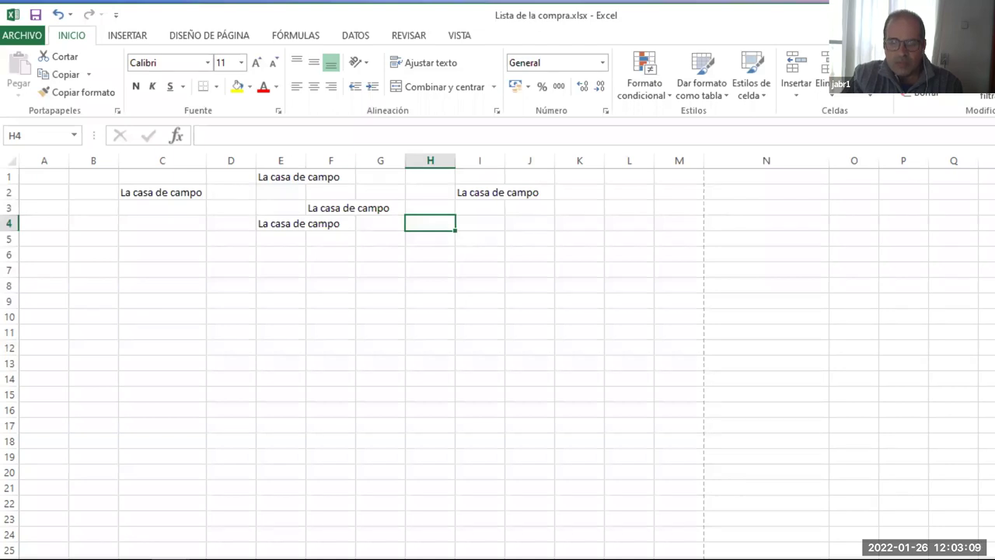
Undo the latest paste with Ctrl+Z so E1 is empty again
click(180, 193)
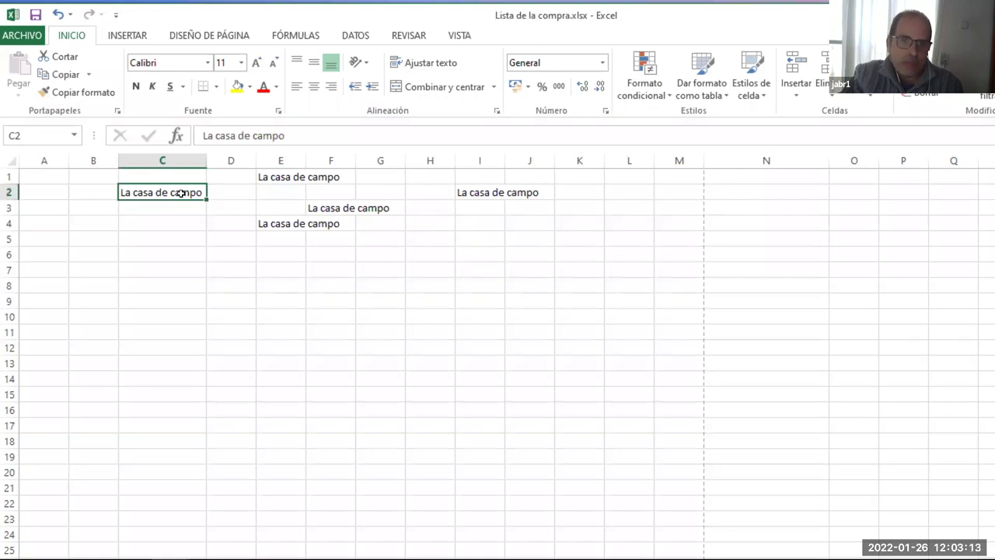
drag(126, 189, 123, 187)
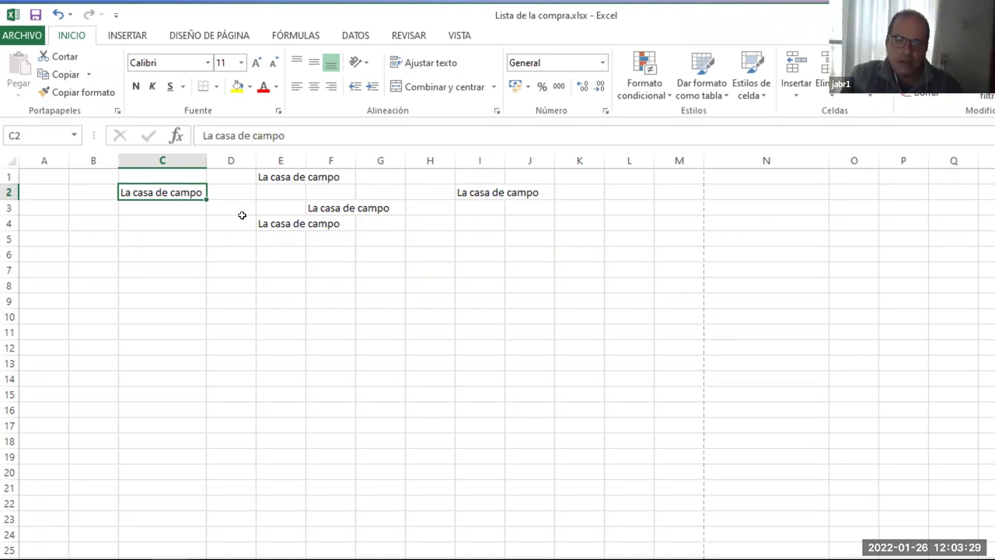
click(293, 274)
key(ctrl+z)
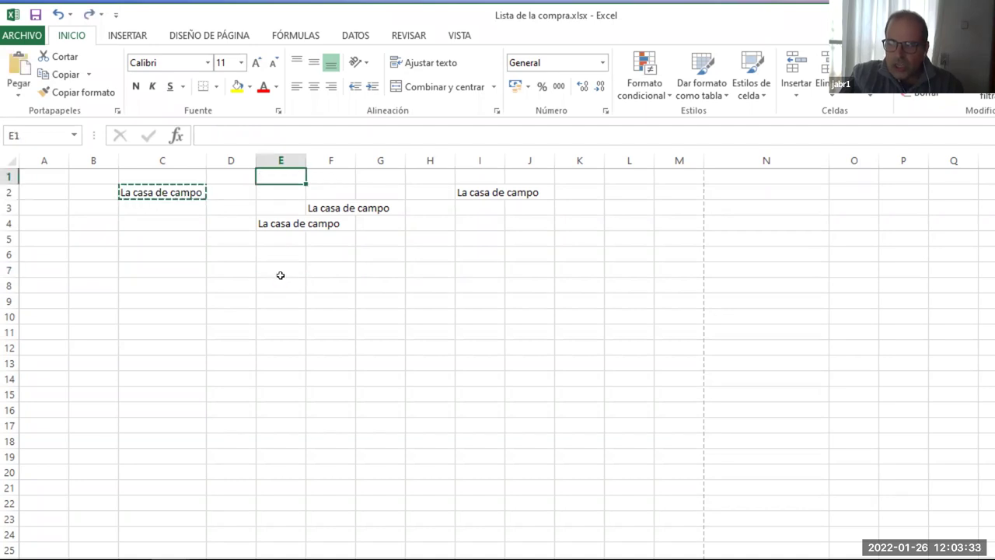
key(ctrl+z)
key(ctrl+z)
key(ctrl+z)
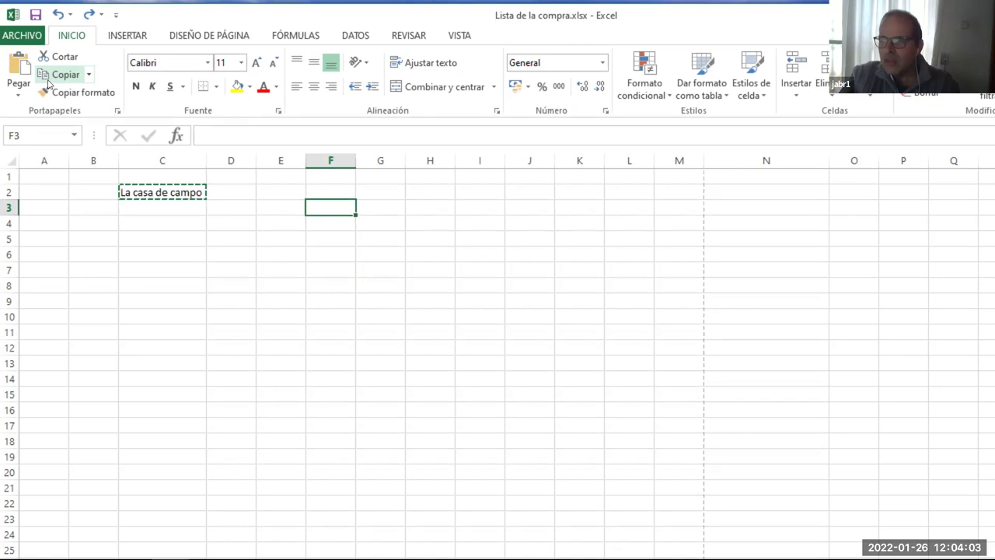
Copy the empty cell C5 toward G4, then drop the pending copy
click(136, 231)
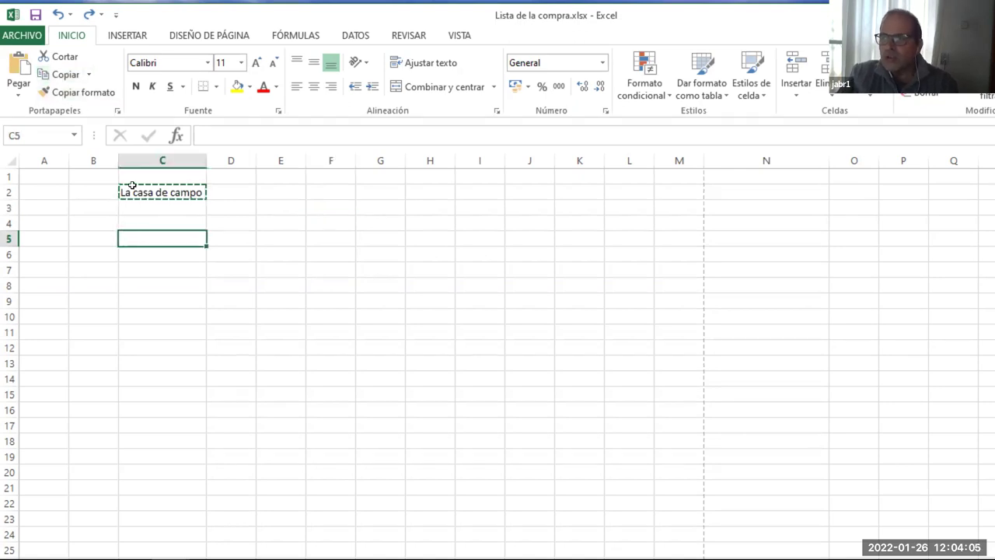
click(61, 73)
click(396, 223)
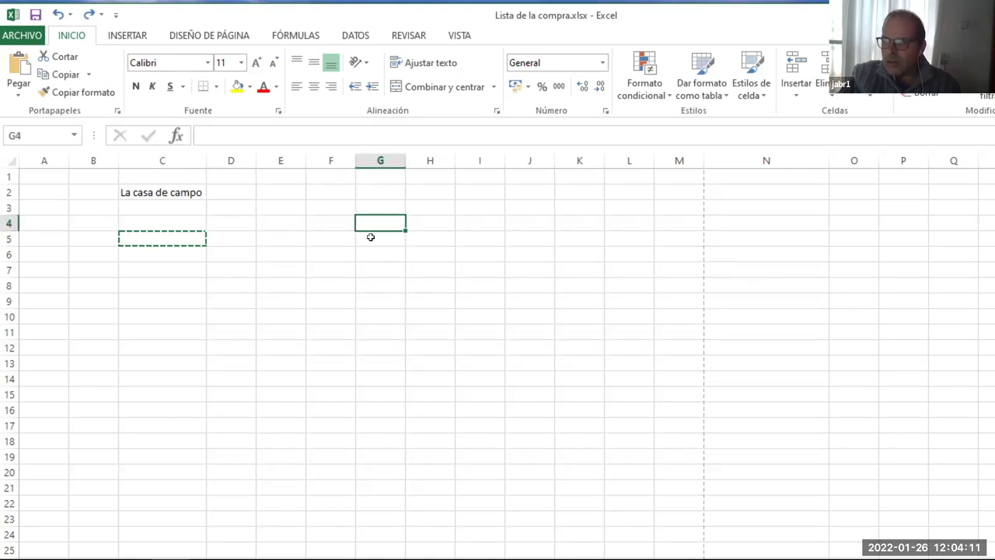
click(14, 62)
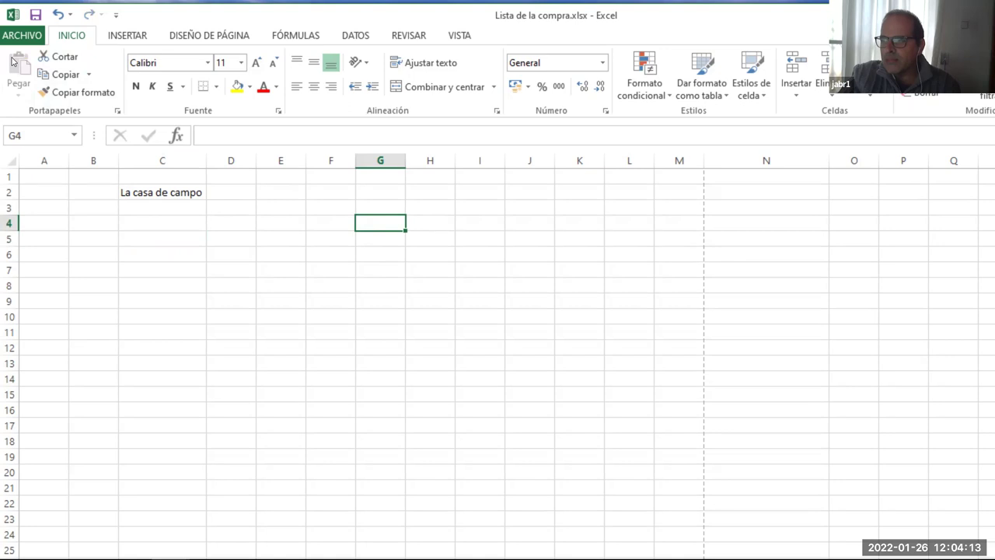
Cut 'La casa de campo' from C2 and paste it into G3 from the right-click menu
click(155, 196)
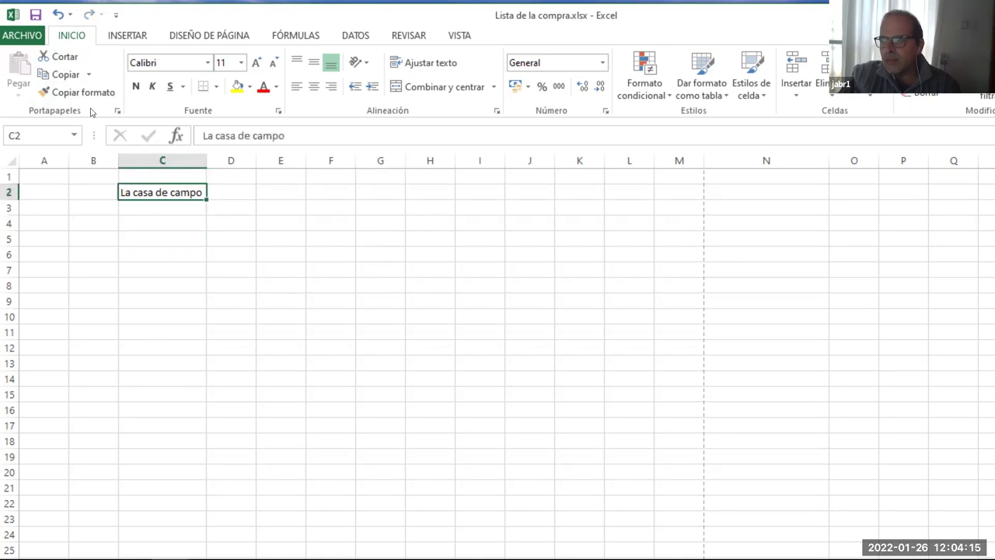
click(53, 59)
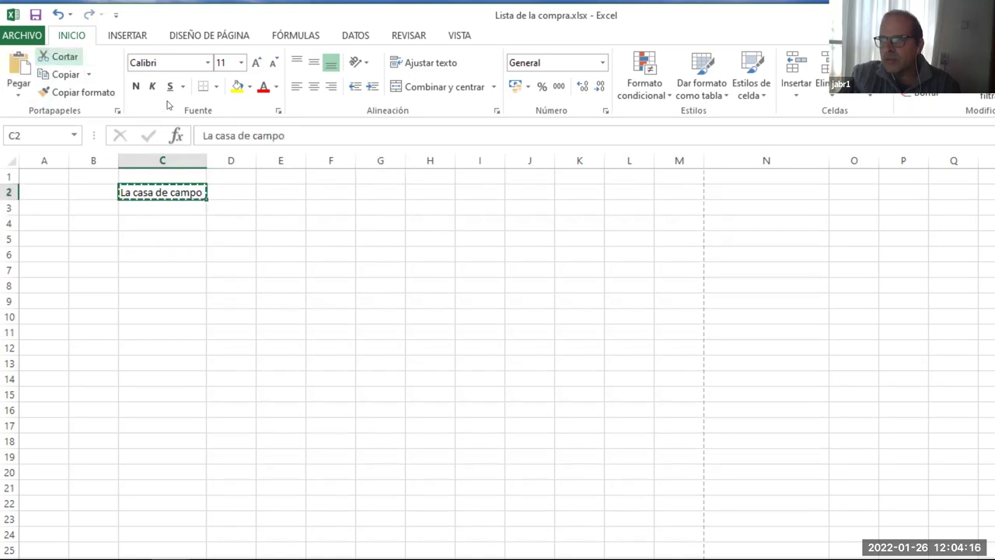
click(390, 204)
right_click(389, 204)
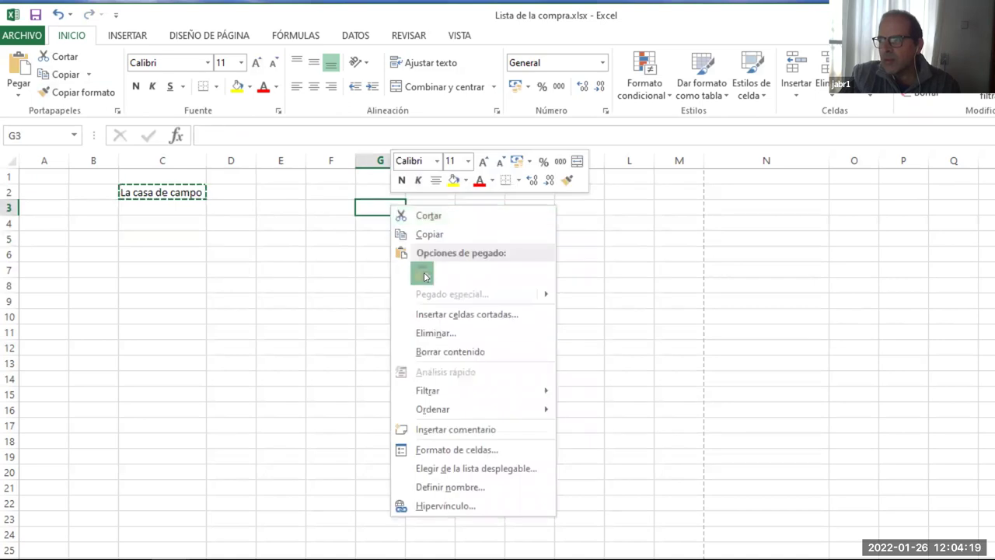
click(420, 272)
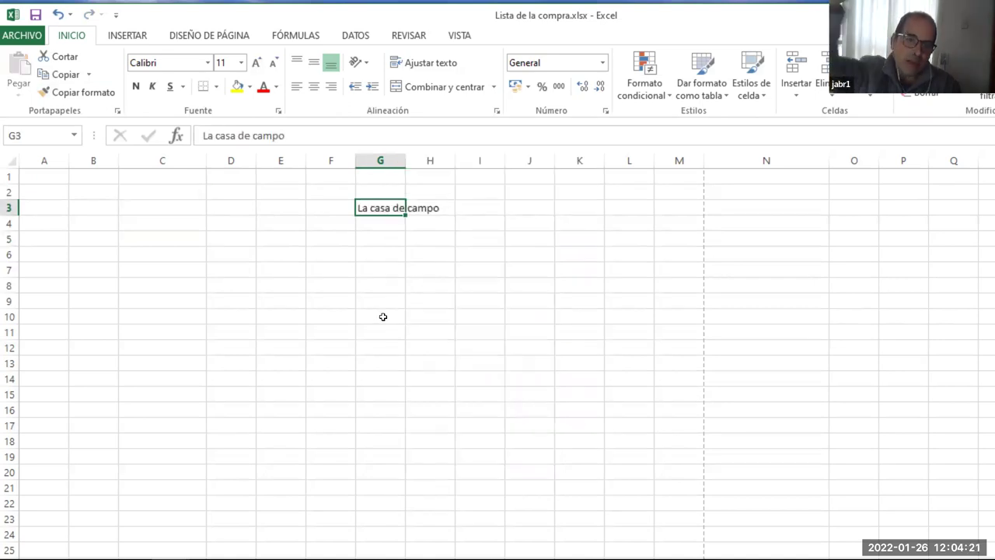
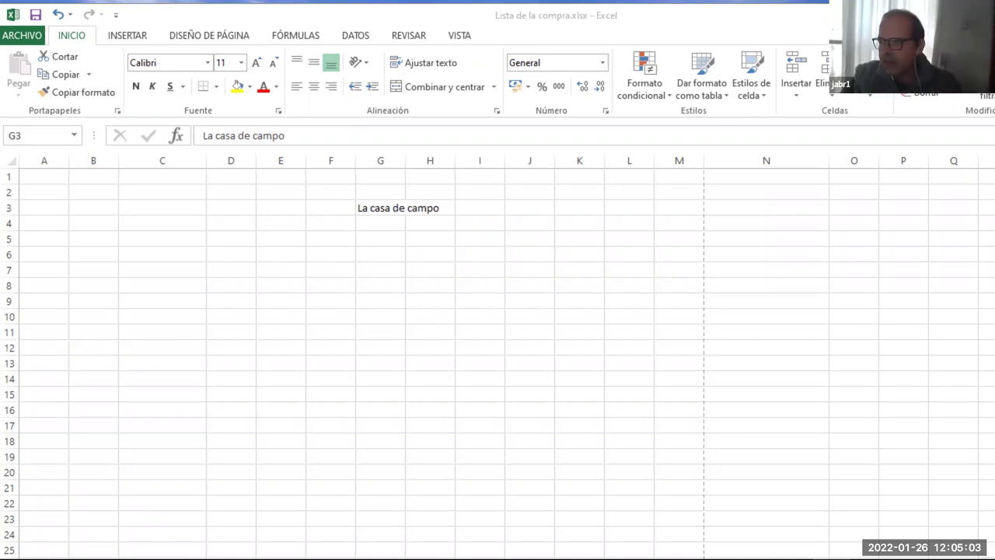
Copy the contents of cell G3 using the on-screen keyboard, then close it
key(ctrl+super+o)
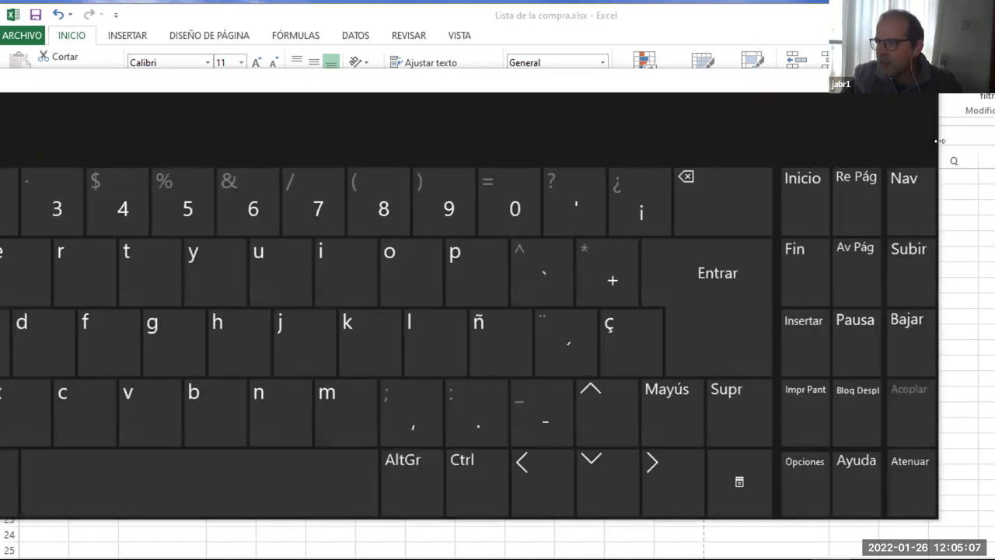
drag(939, 141, 700, 141)
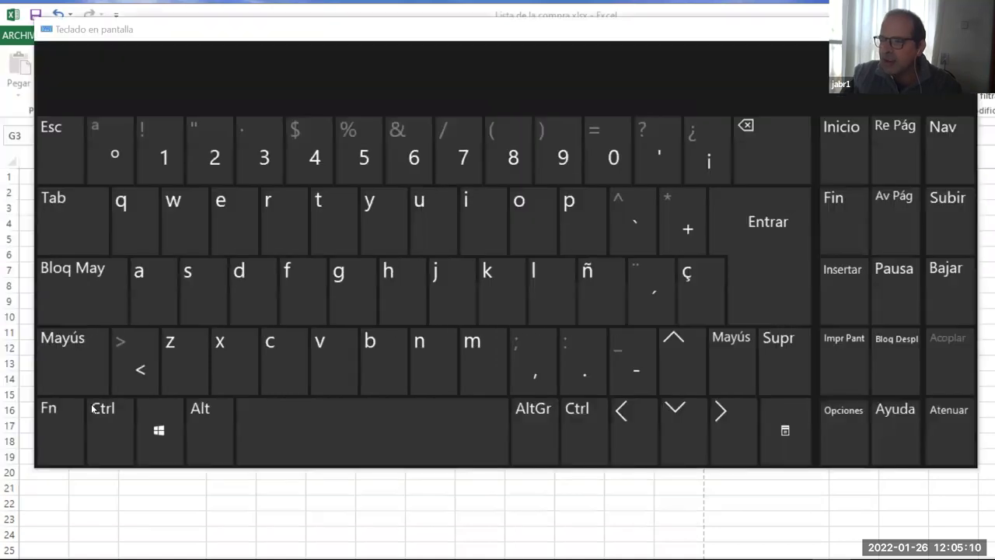
click(110, 431)
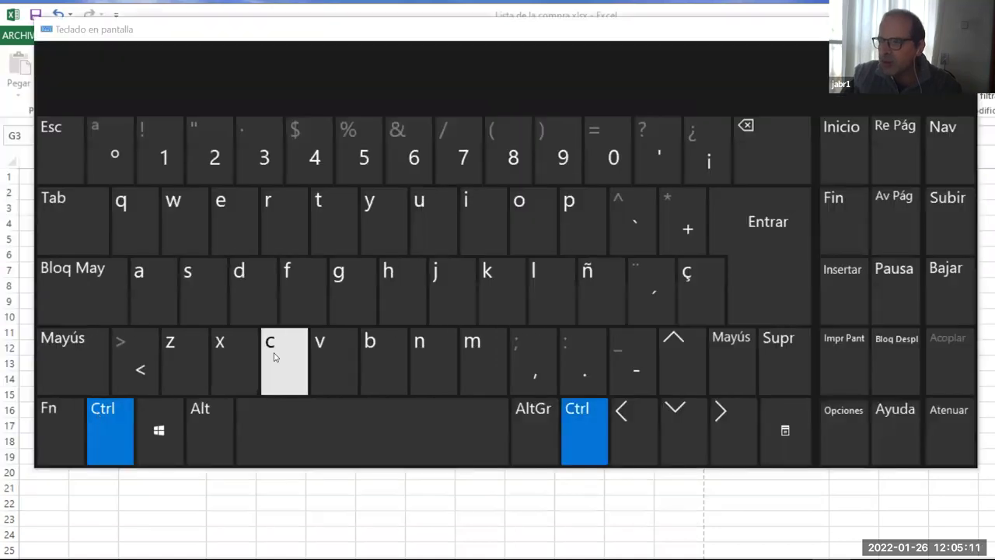
click(273, 356)
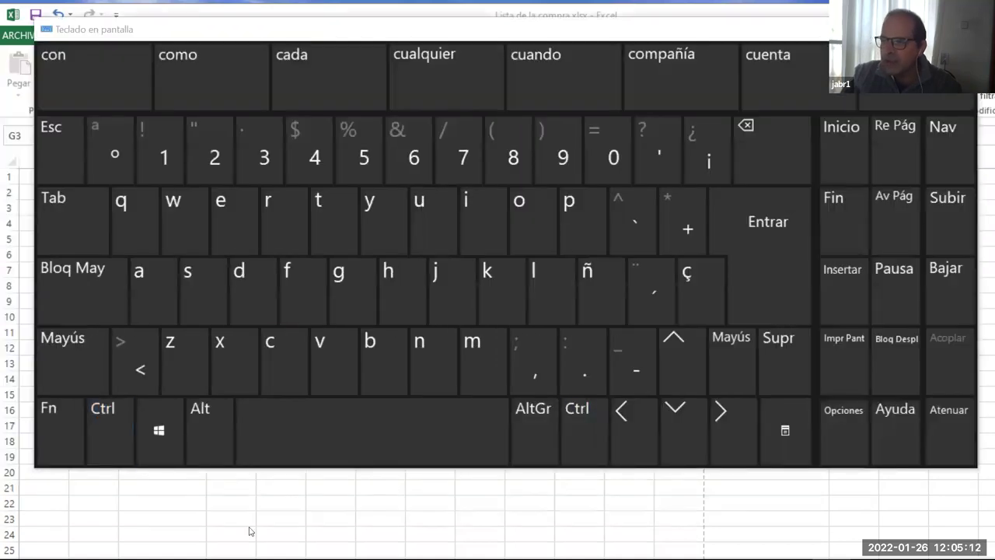
click(100, 422)
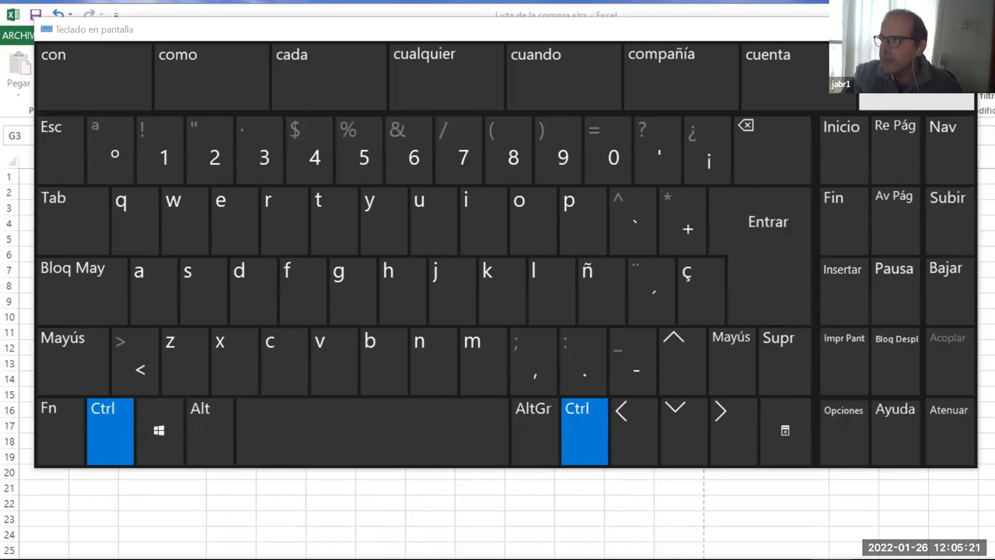
click(964, 29)
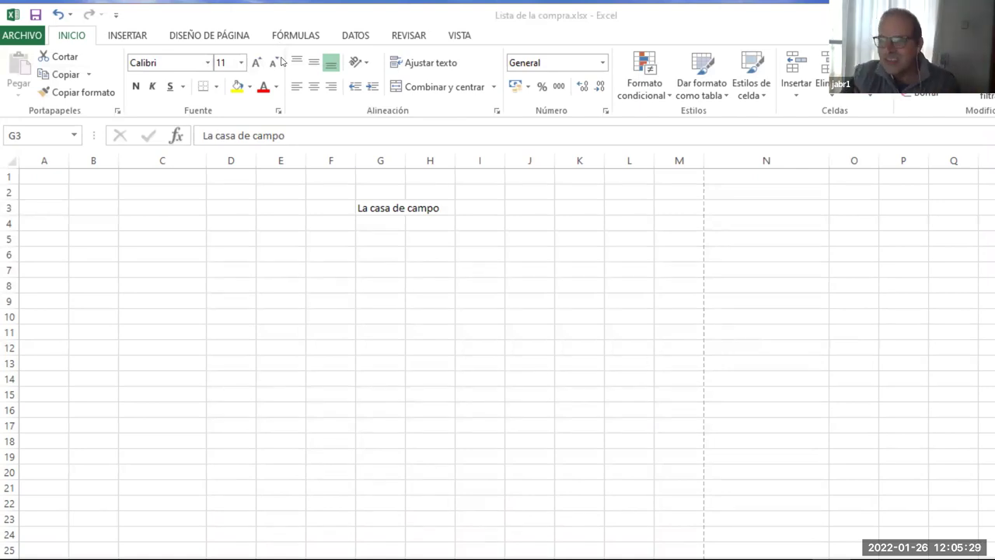
Apply the Freestyle Script font to the 'La casa de campo' heading in G3
click(386, 210)
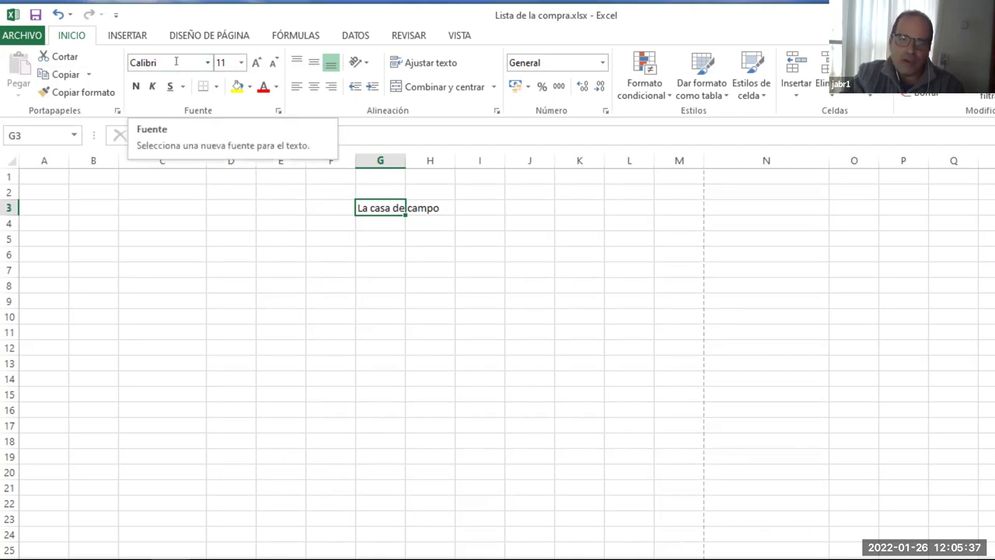
click(208, 62)
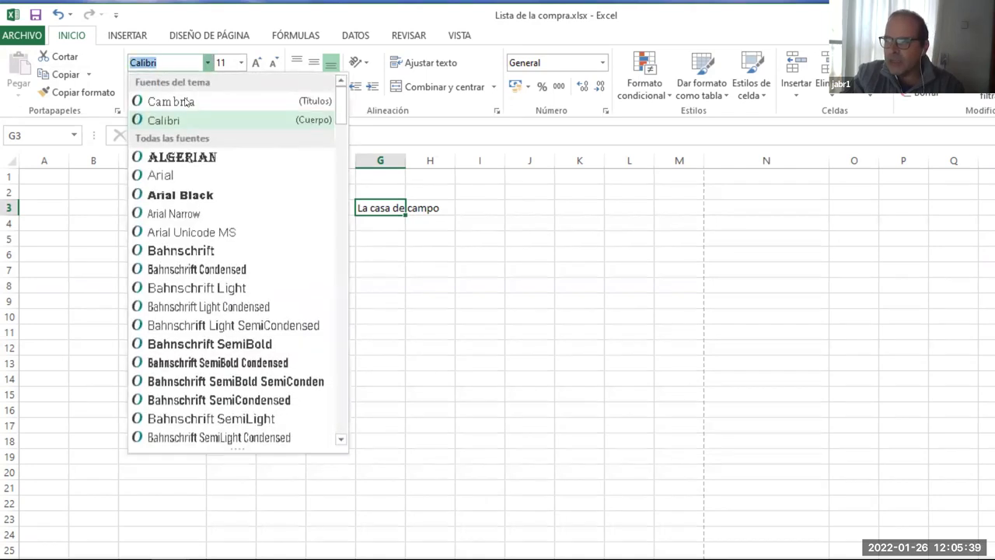
scroll(177, 273, down, 1)
scroll(177, 274, down, 5)
scroll(181, 282, down, 3)
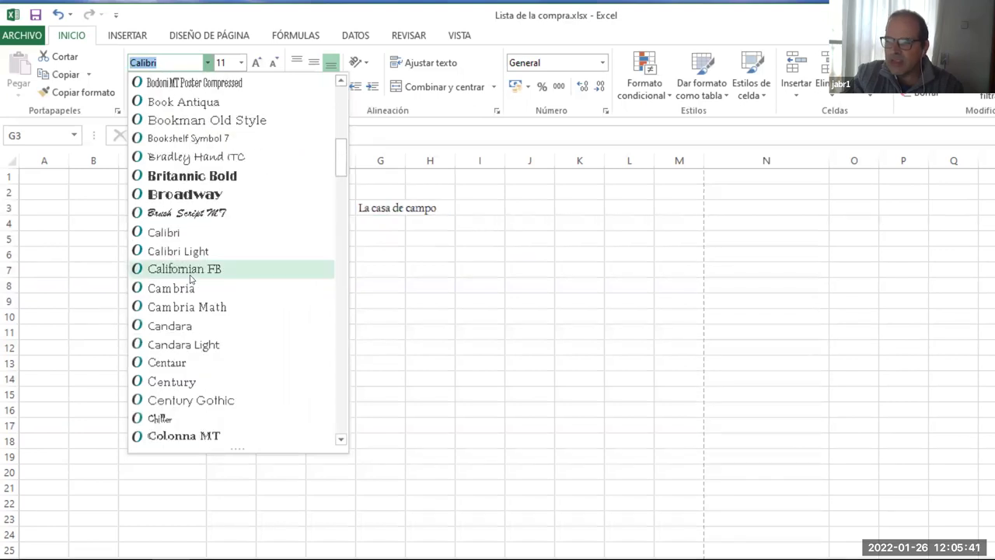
scroll(186, 284, down, 3)
scroll(192, 287, down, 1)
scroll(194, 287, down, 1)
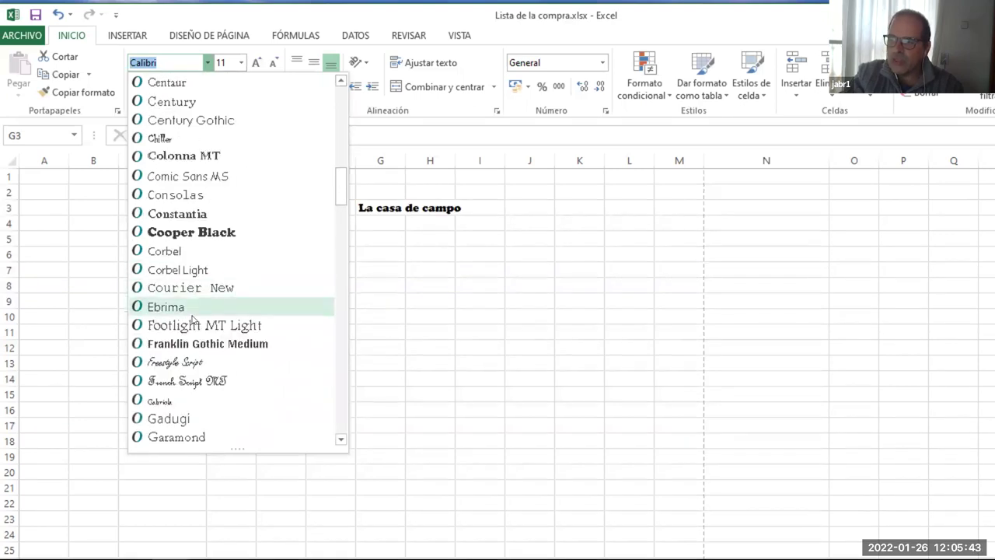
click(184, 360)
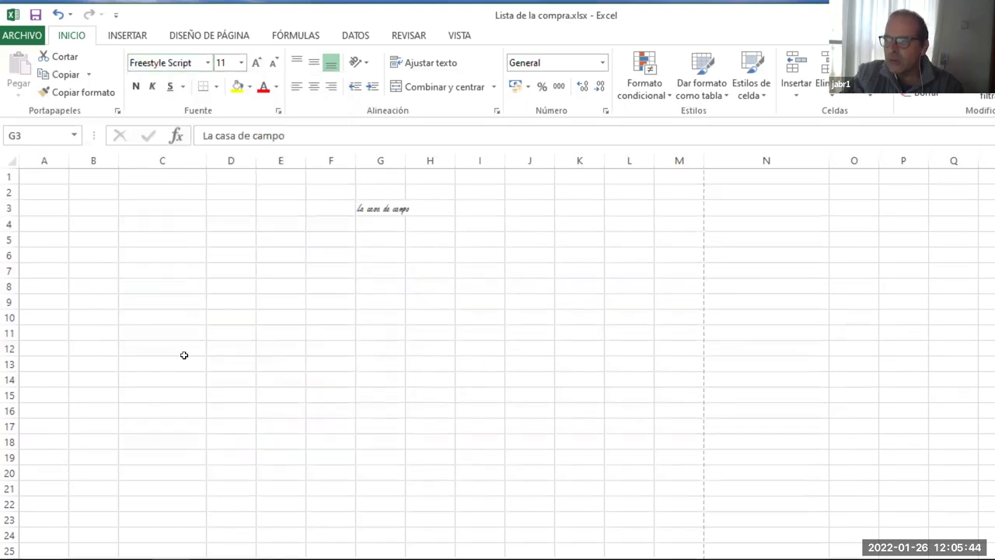
Change the G3 heading font to Verdana
click(208, 62)
scroll(197, 289, down, 5)
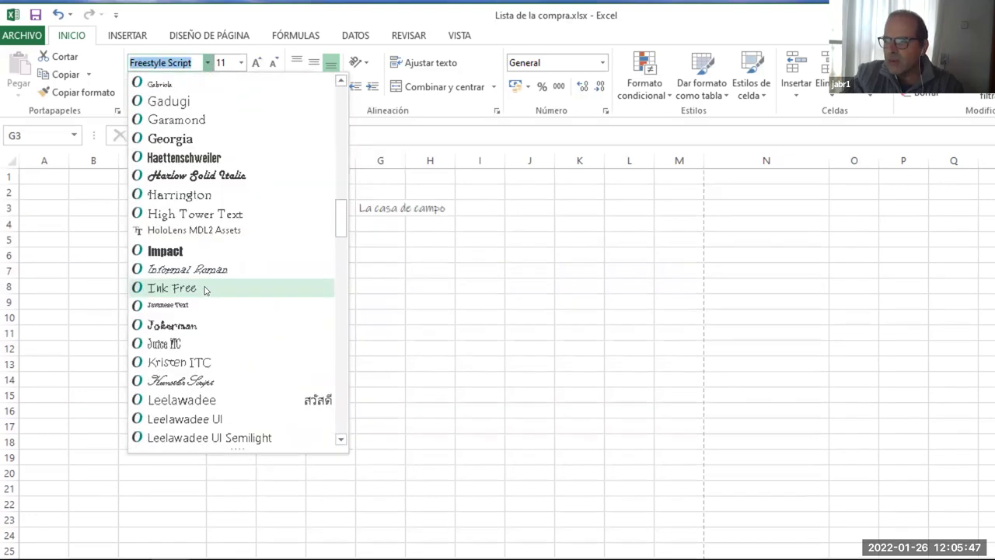
text(Verdana)
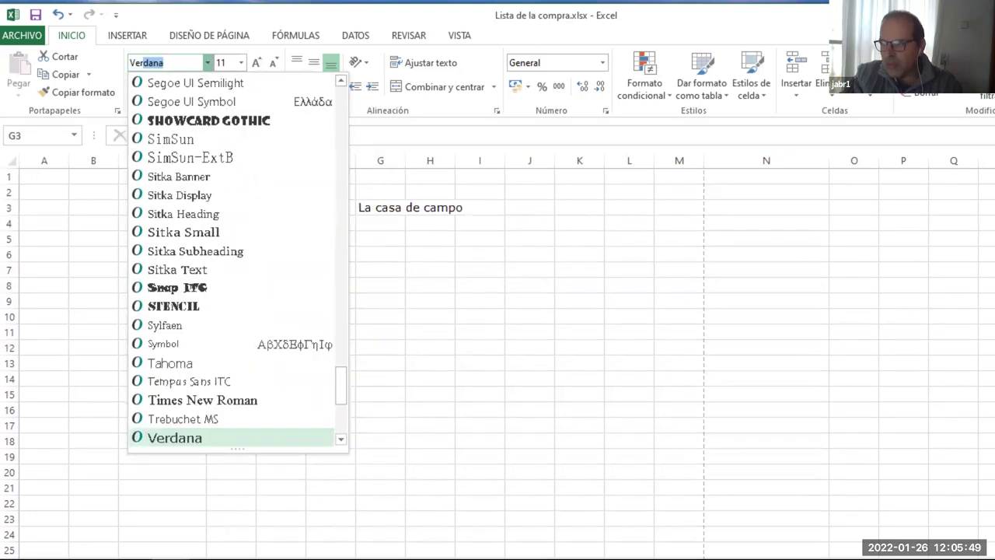
key(Return)
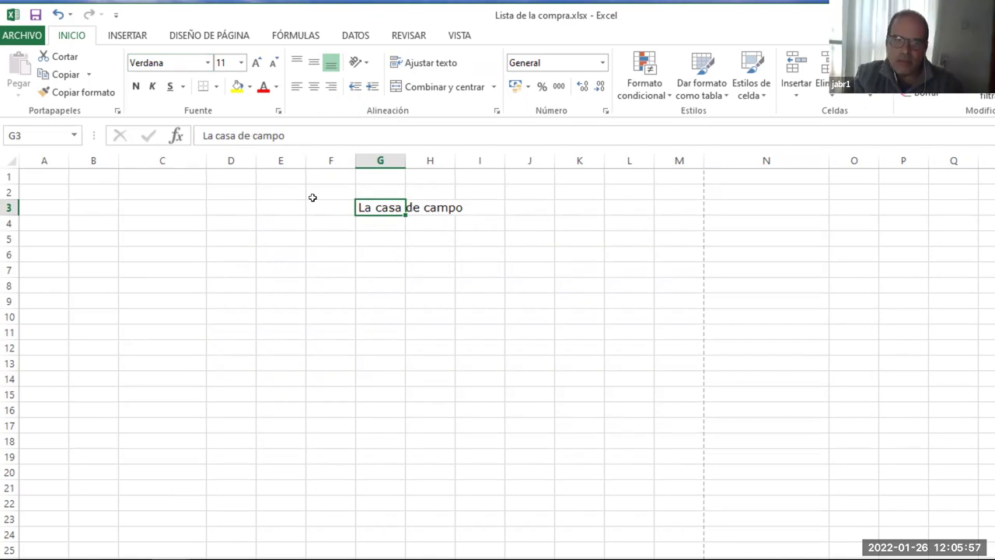
Set the G3 heading to size 28, turning bold, italic and underline on then off again
click(241, 62)
click(222, 258)
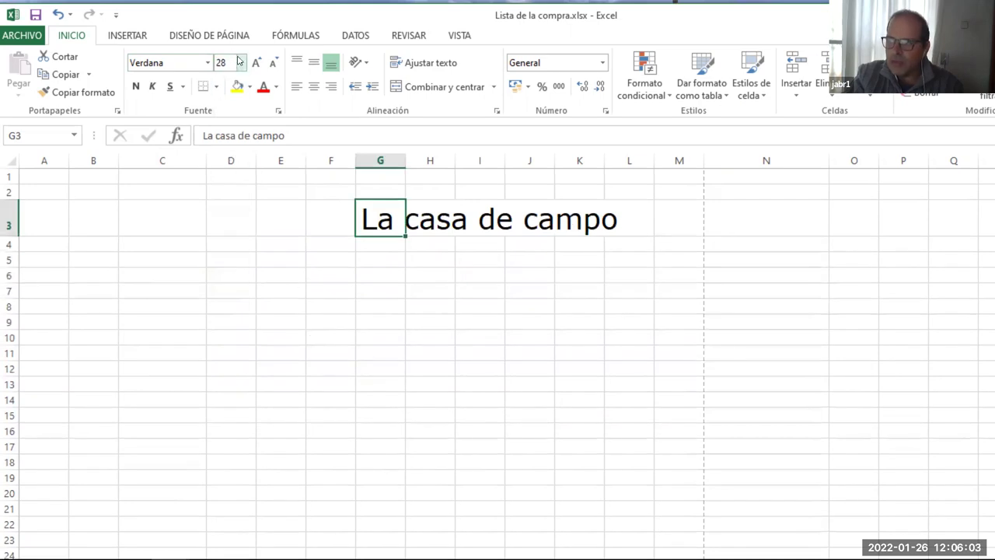
click(137, 89)
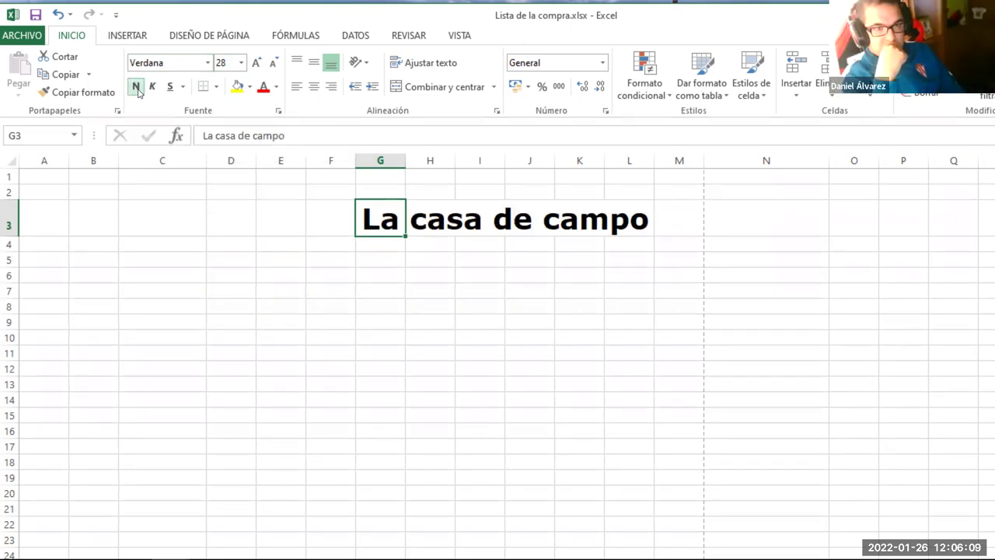
click(137, 89)
click(154, 89)
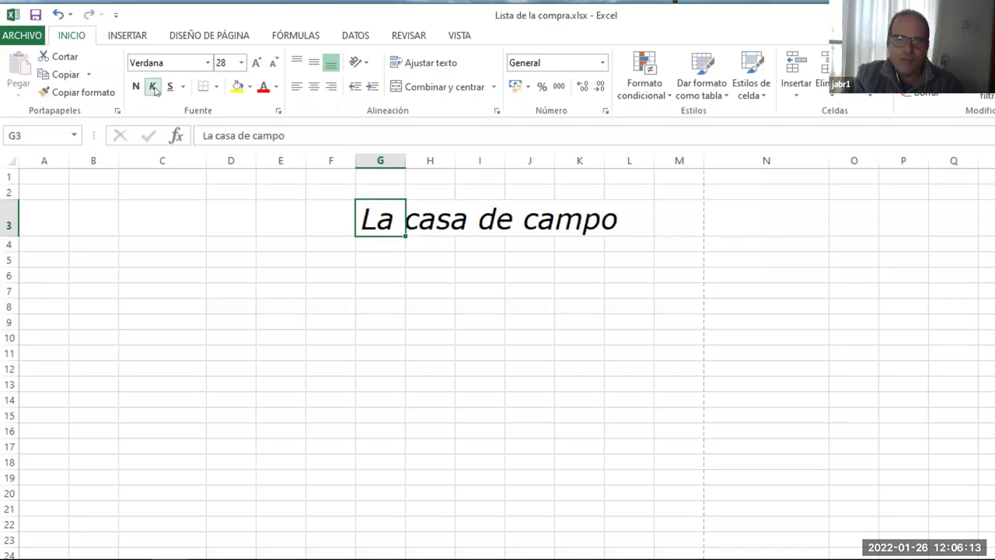
click(154, 88)
click(168, 88)
click(168, 88)
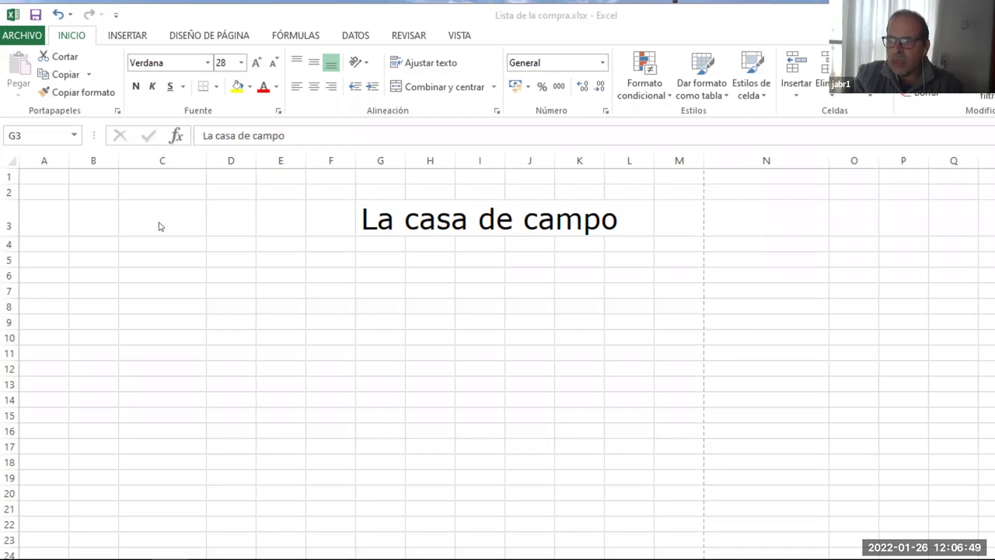
Underline the 28-point Verdana 'La casa de campo' heading in G3
click(216, 87)
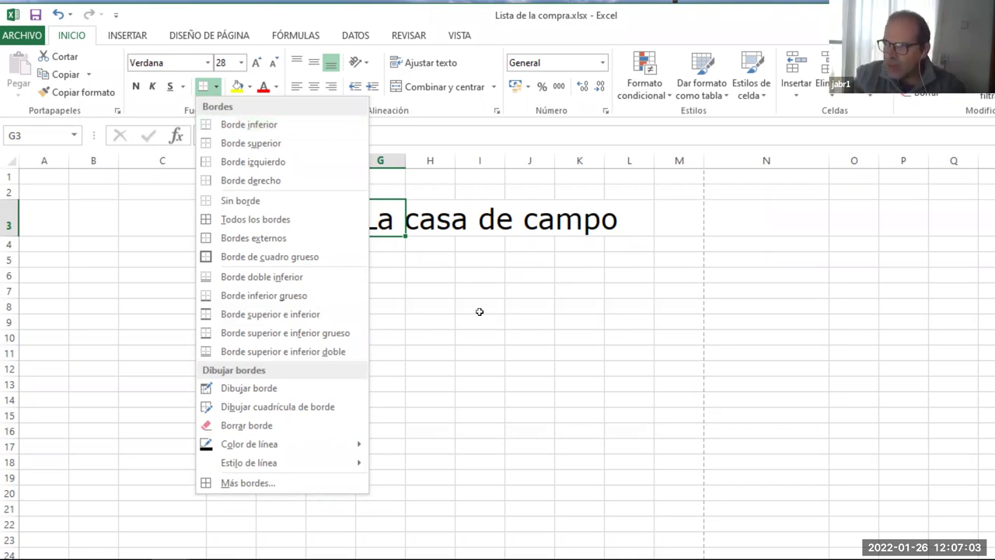
click(467, 222)
click(351, 221)
click(378, 223)
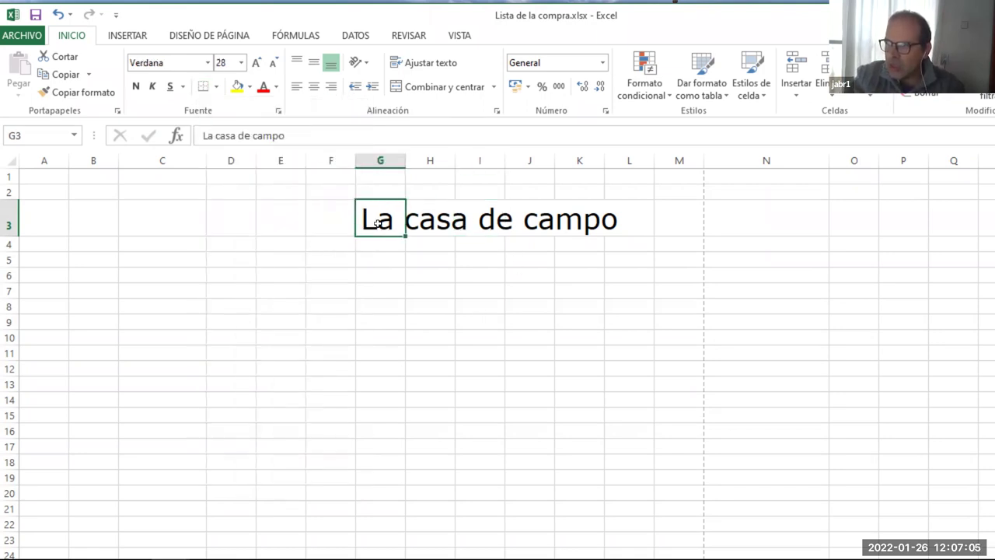
click(170, 86)
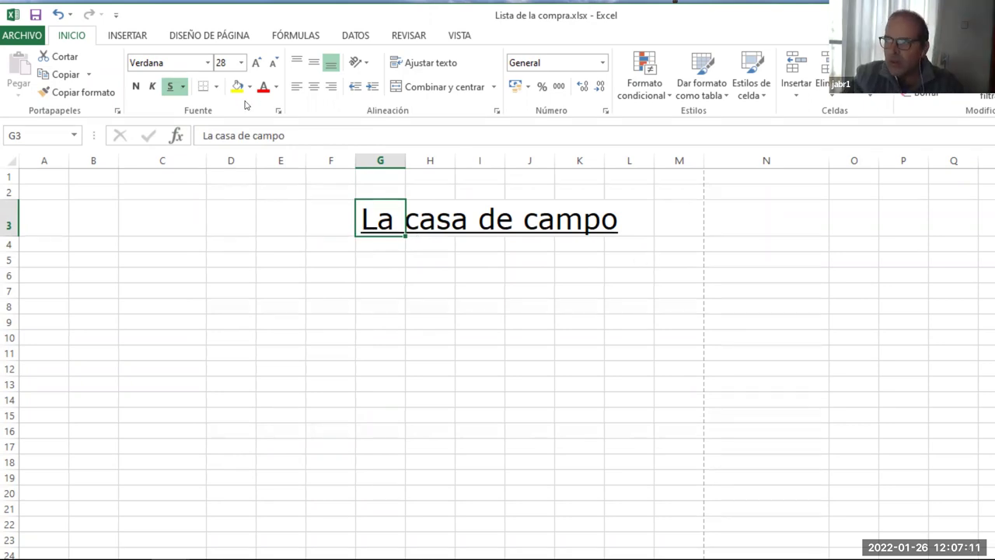
click(136, 229)
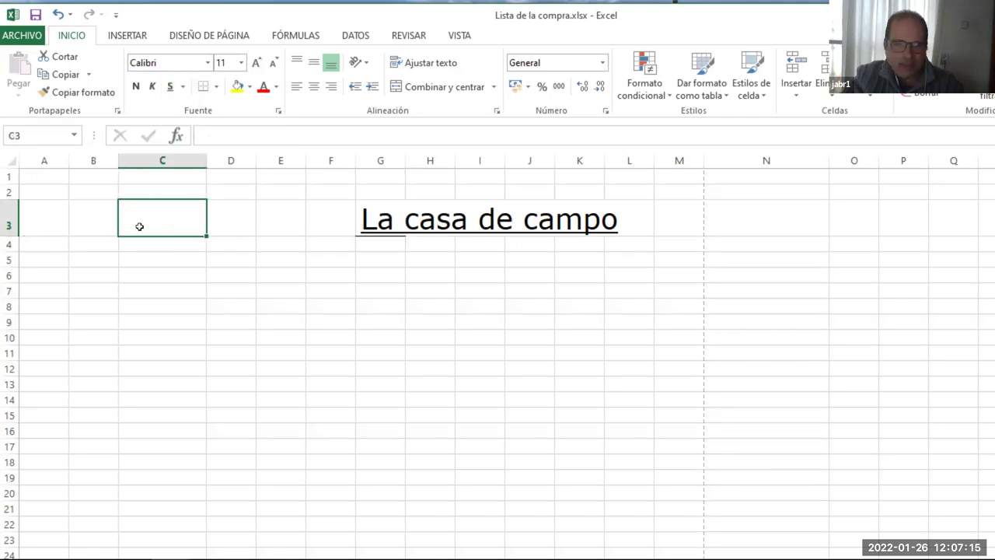
Apply Todos los bordes (all borders) to cells A3:F3
drag(340, 210, 41, 207)
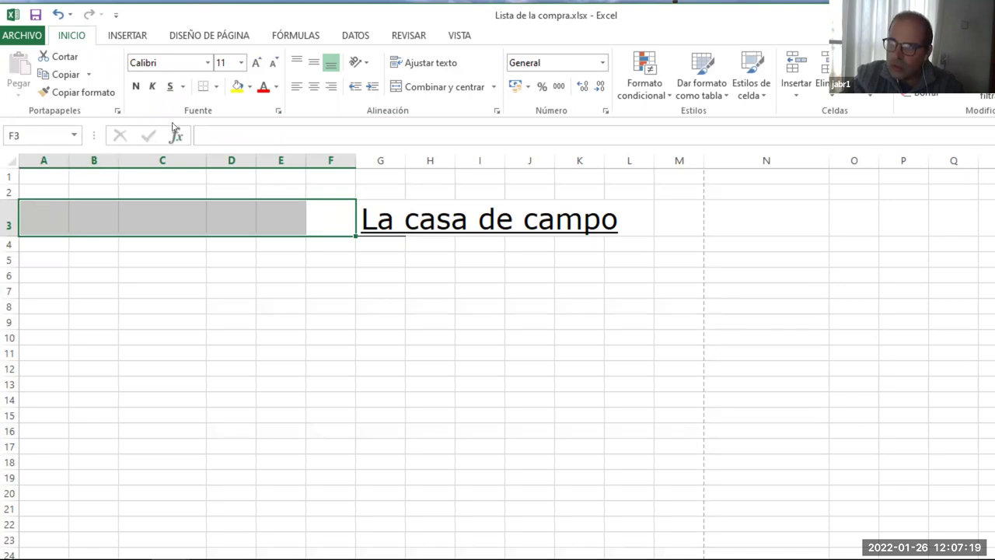
click(216, 86)
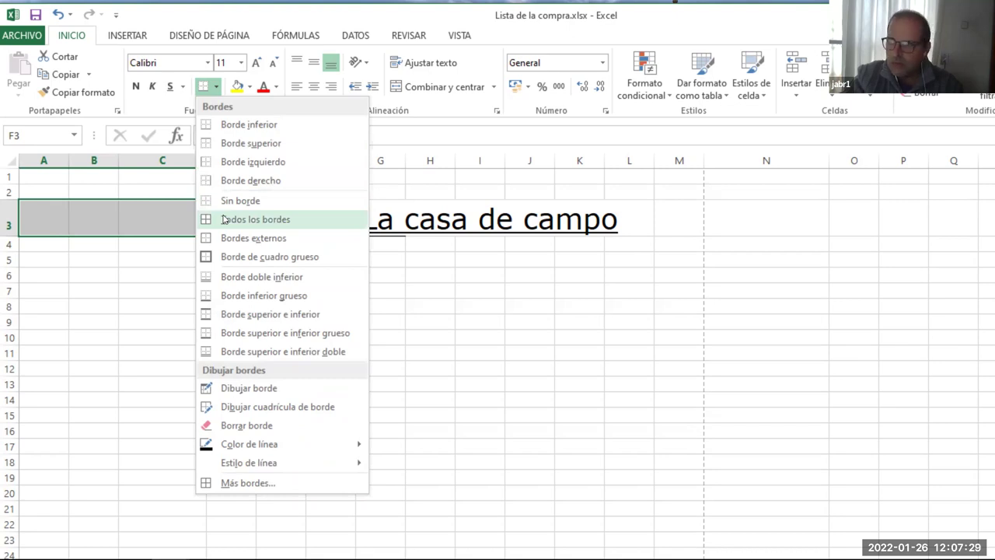
click(210, 220)
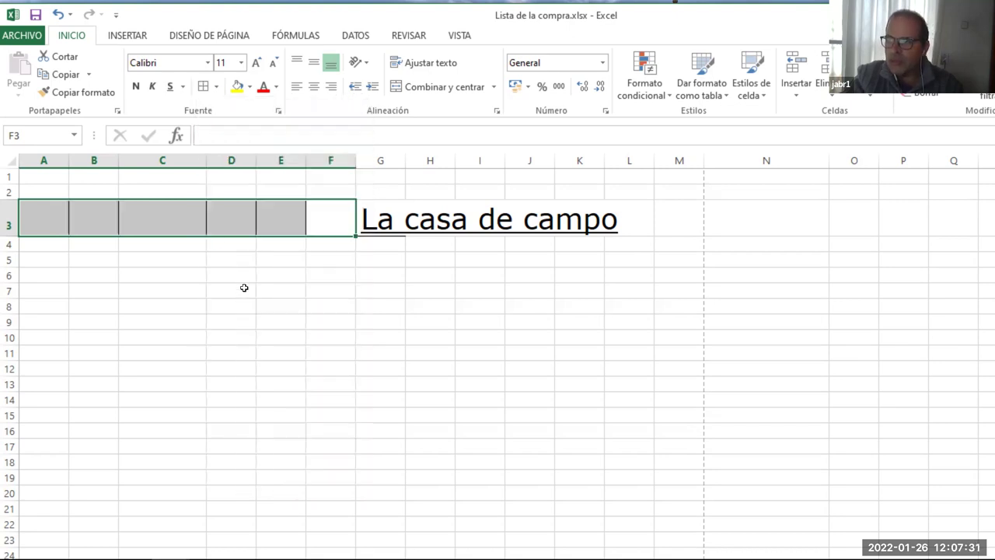
click(244, 291)
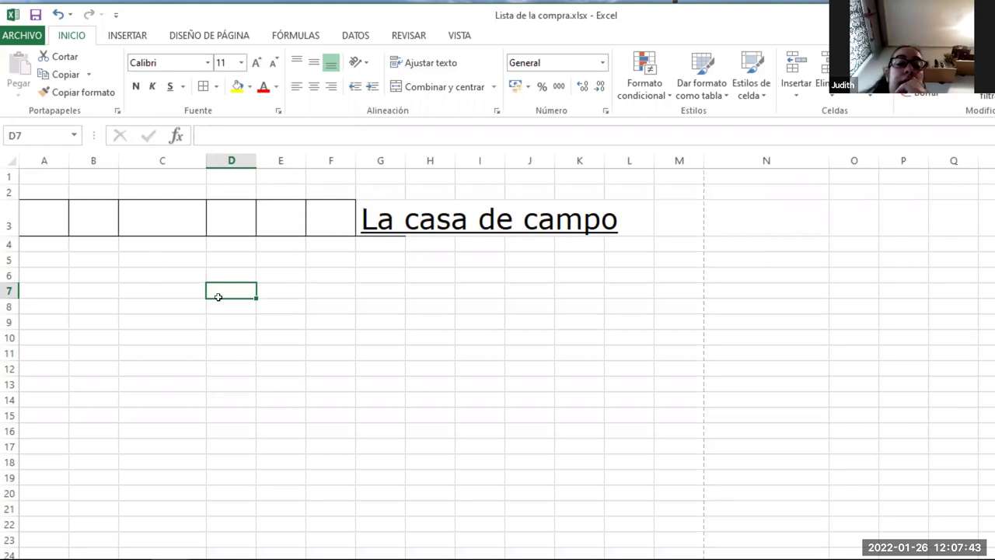
drag(329, 278, 481, 350)
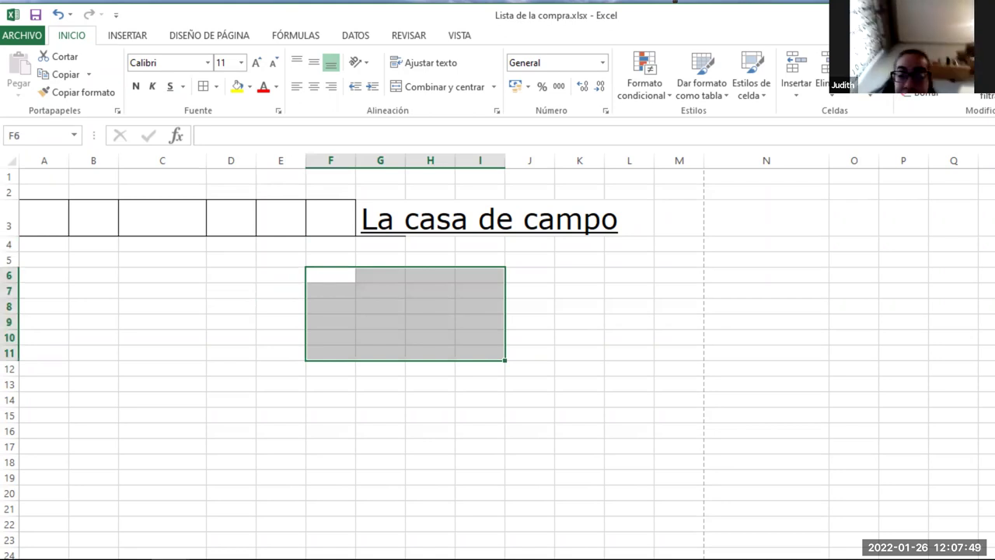
mouse_move(333, 211)
mouse_down()
mouse_move(14, 209)
mouse_move(23, 205)
mouse_up()
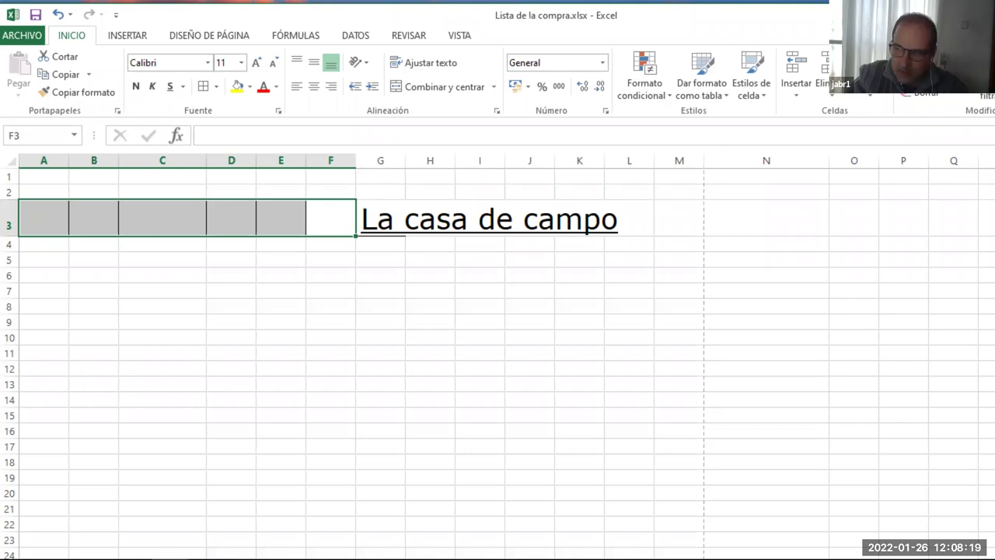
click(166, 257)
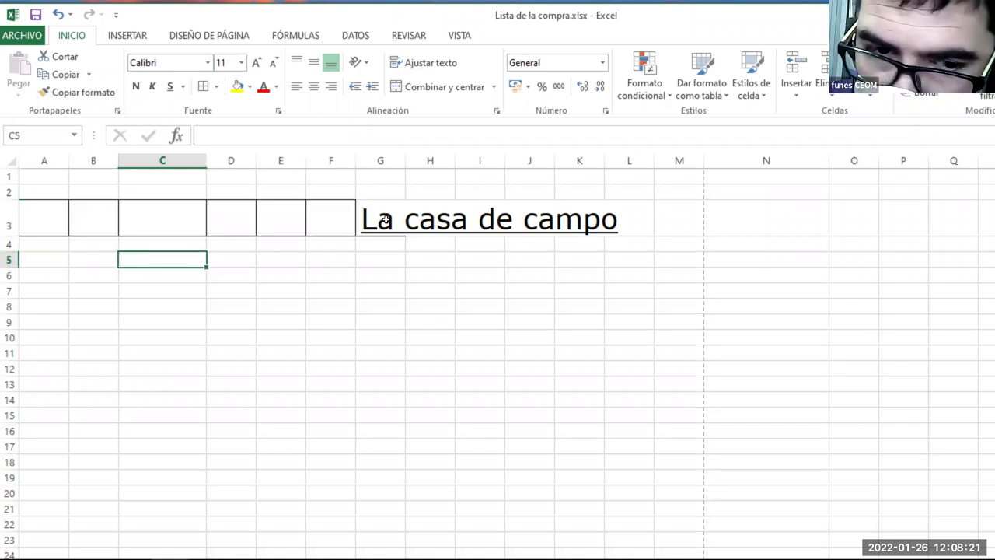
click(385, 220)
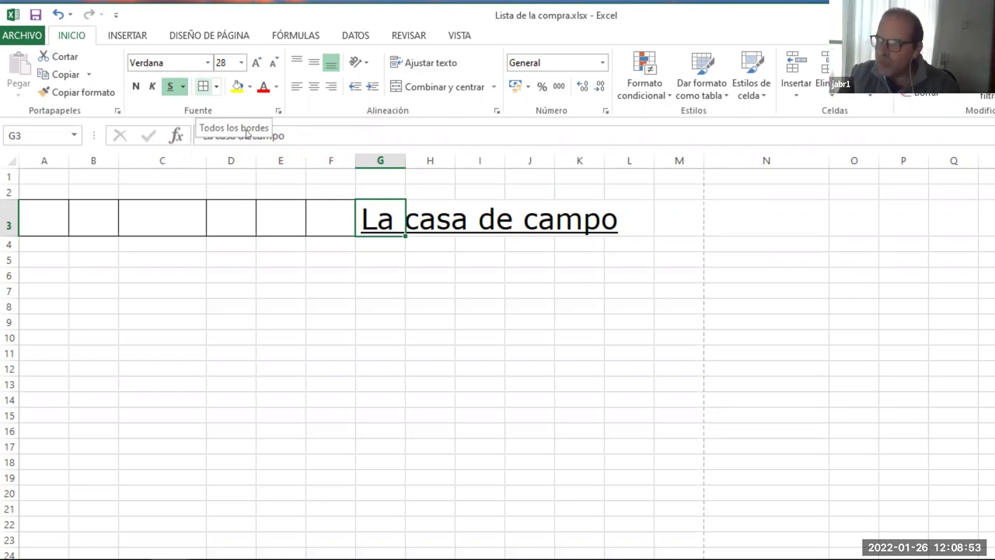
Frame the range C34:K36 with Bordes externos (outside borders)
scroll(206, 466, down, 6)
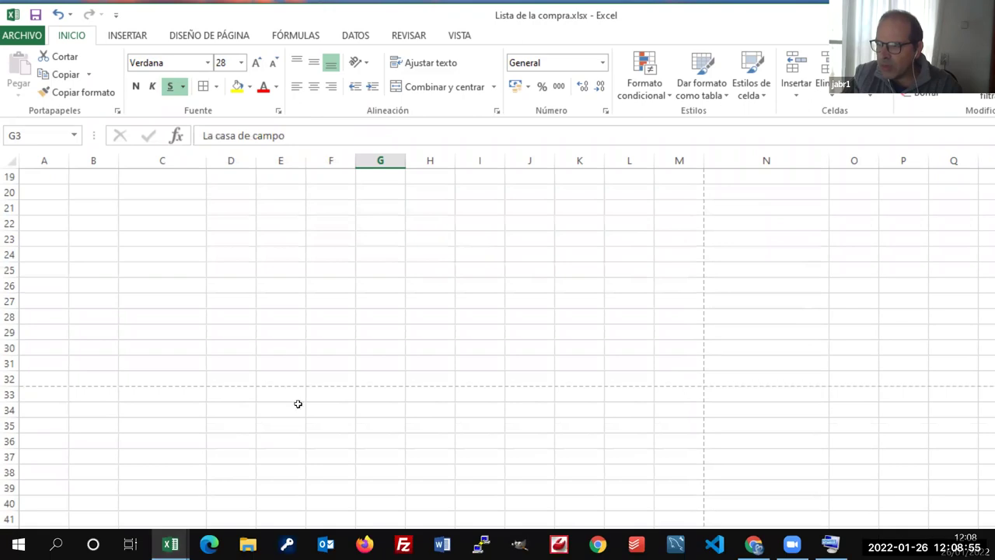
scroll(335, 301, down, 5)
scroll(335, 301, up, 1)
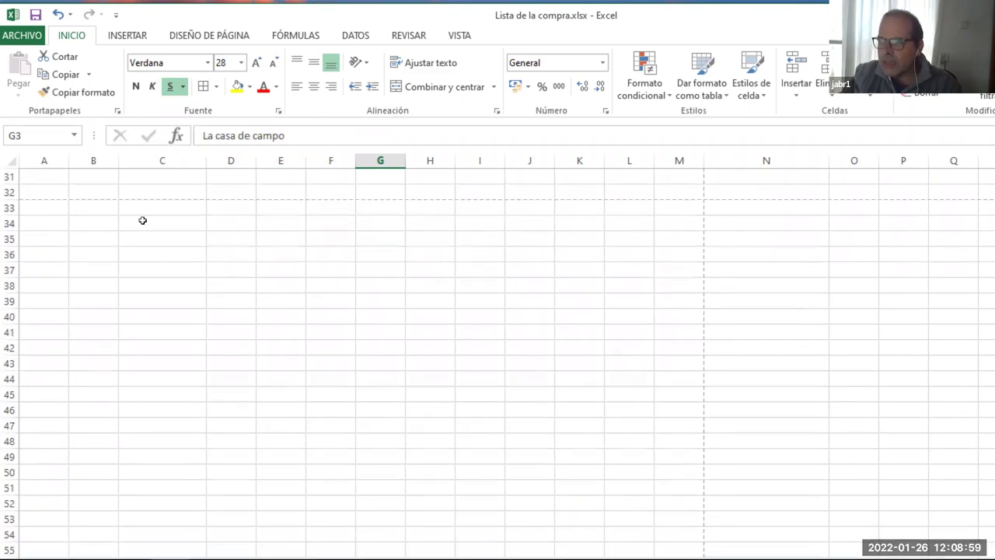
drag(142, 221, 590, 248)
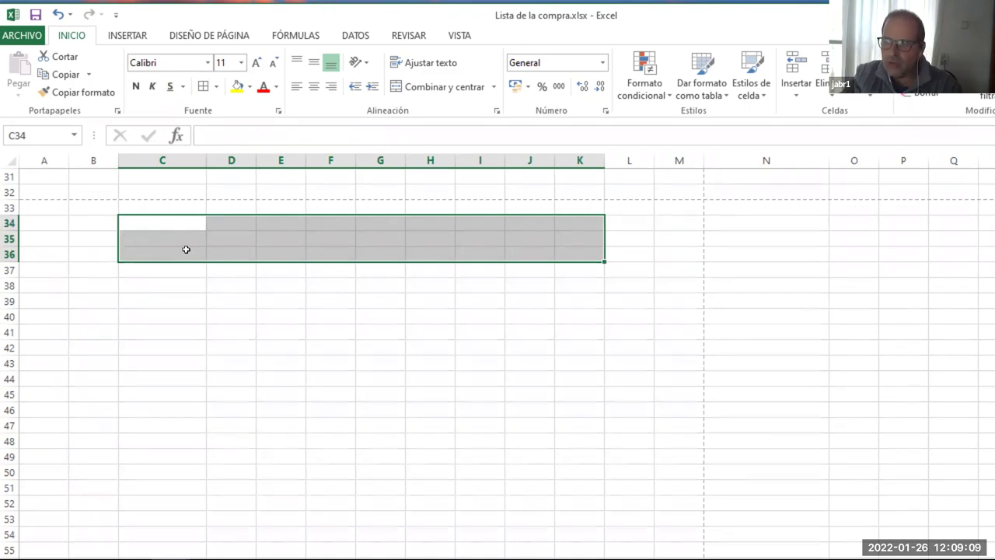
click(218, 88)
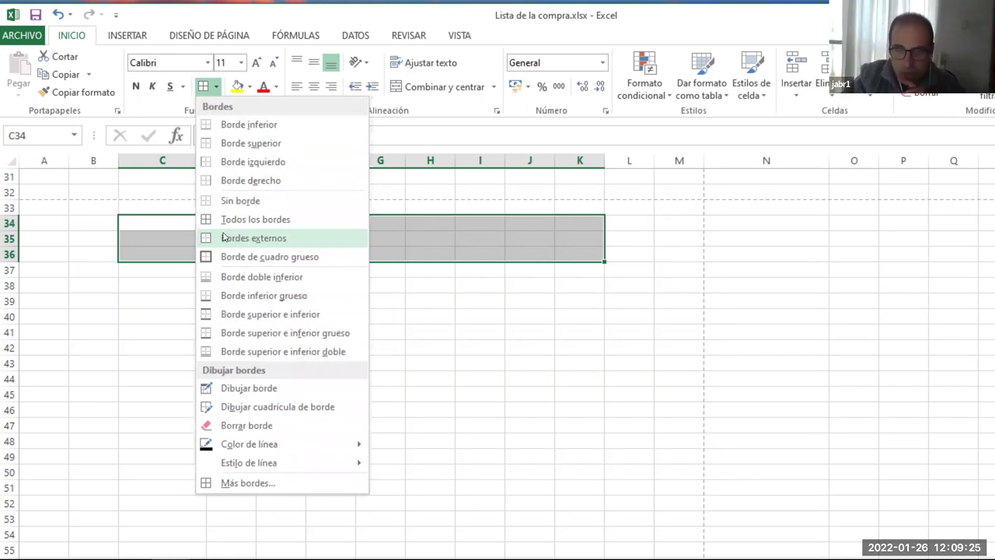
click(223, 236)
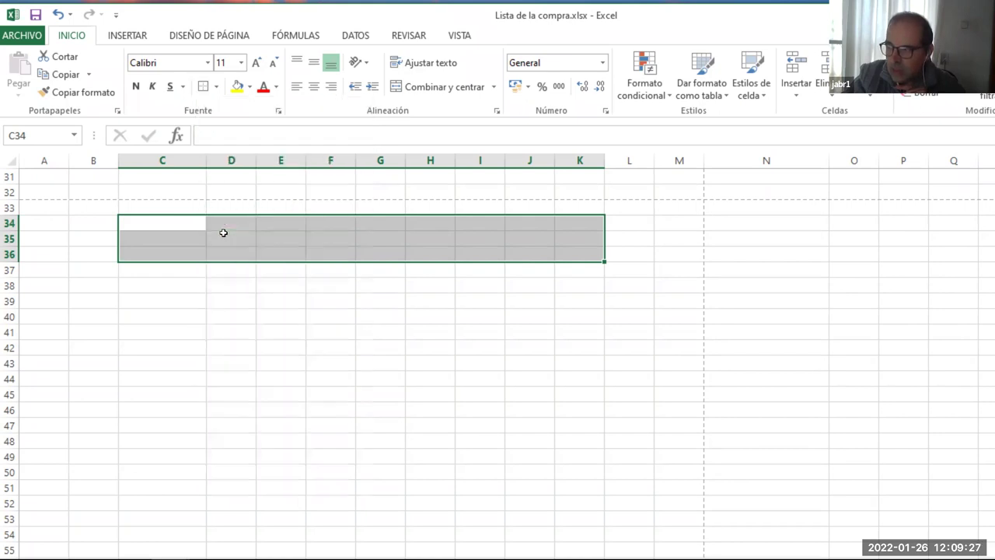
click(233, 304)
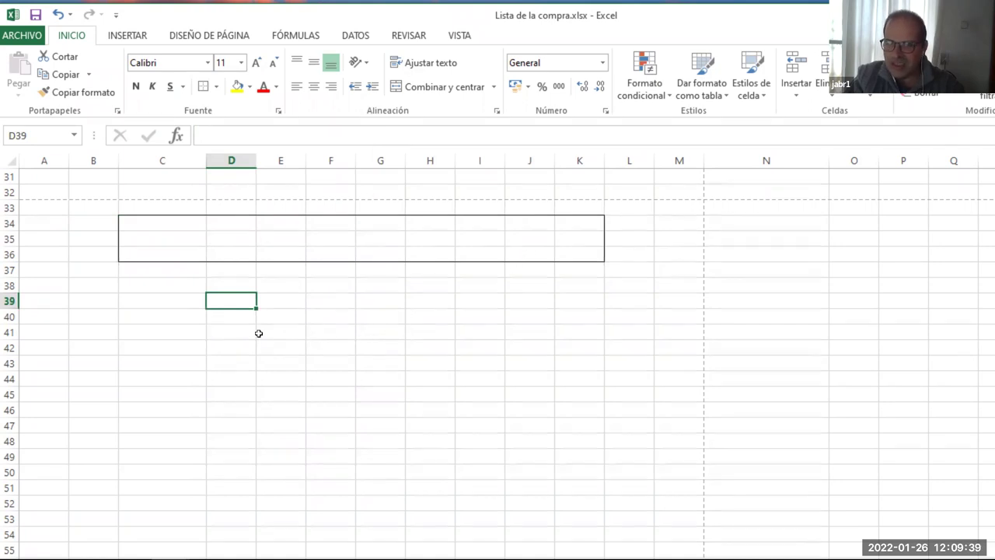
Set the border line colour and a double line style for drawing borders
click(217, 88)
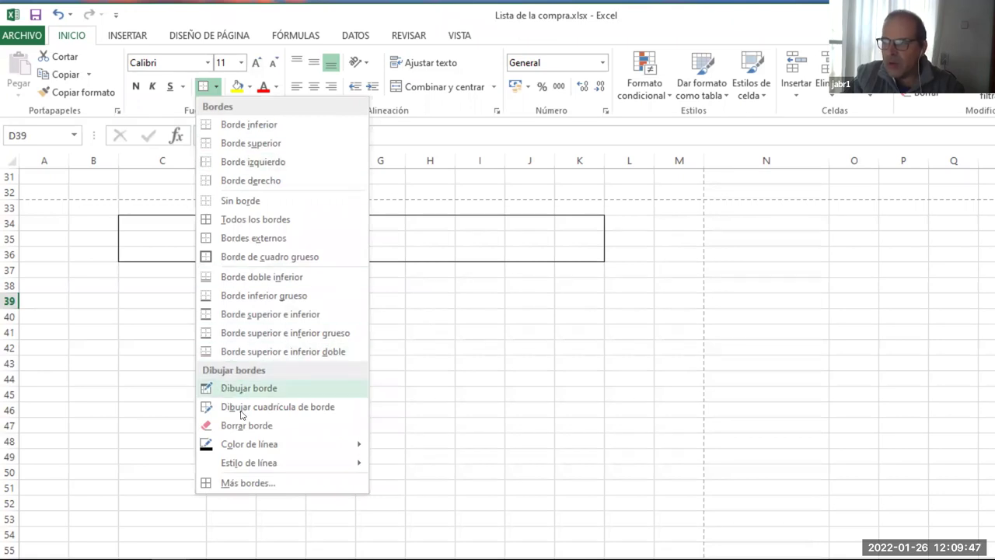
mouse_move(241, 446)
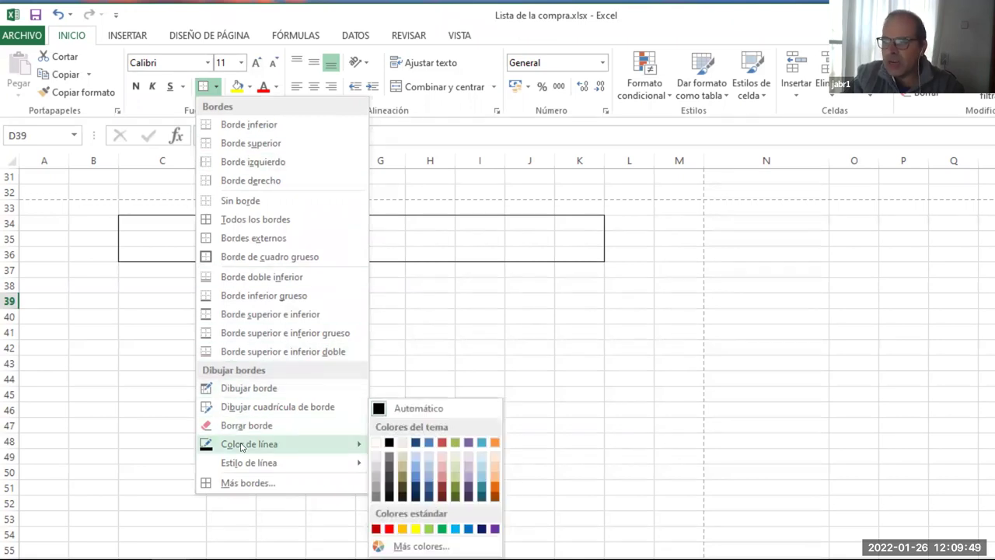
click(414, 488)
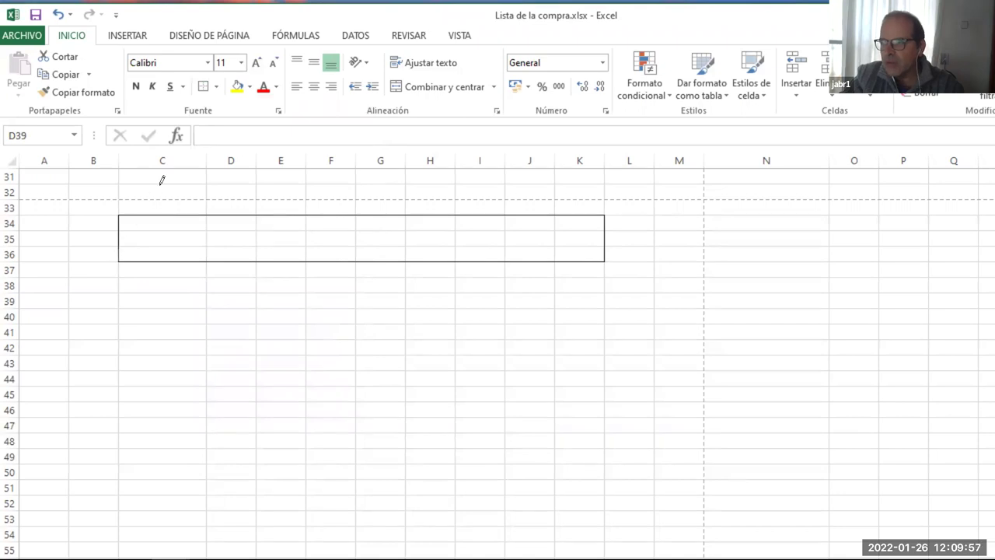
click(217, 87)
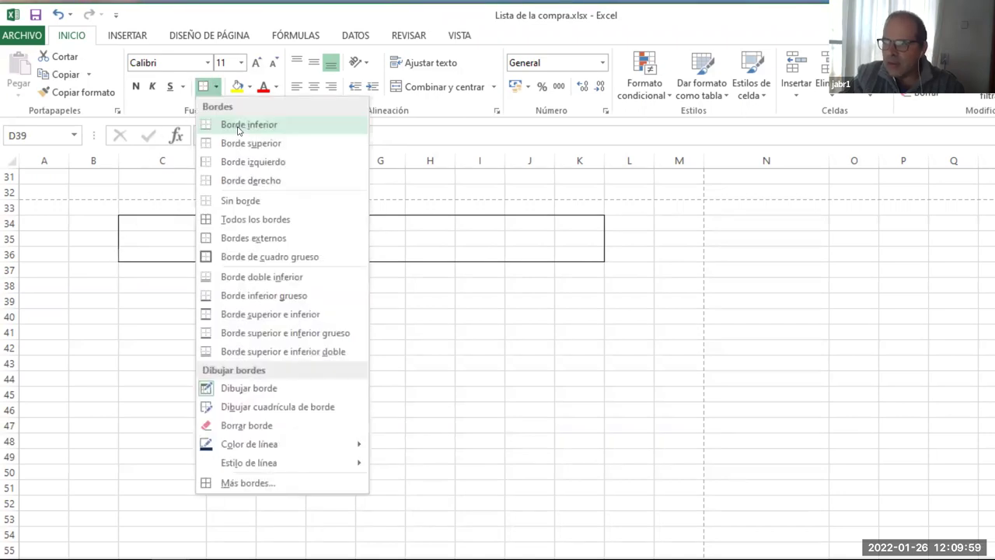
mouse_move(250, 464)
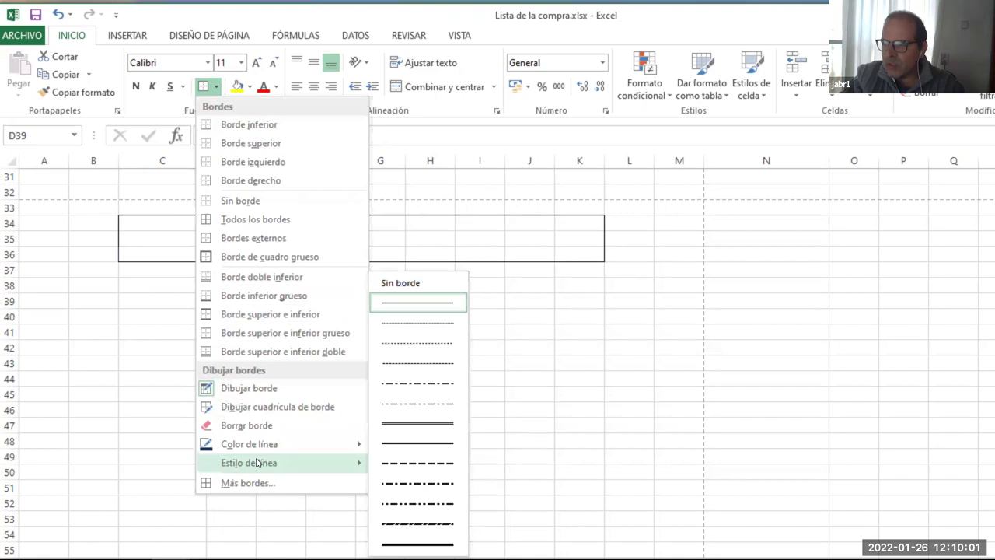
click(418, 425)
Draw a double top border across C34:E34 and a double box around C38:K41
click(131, 213)
click(226, 214)
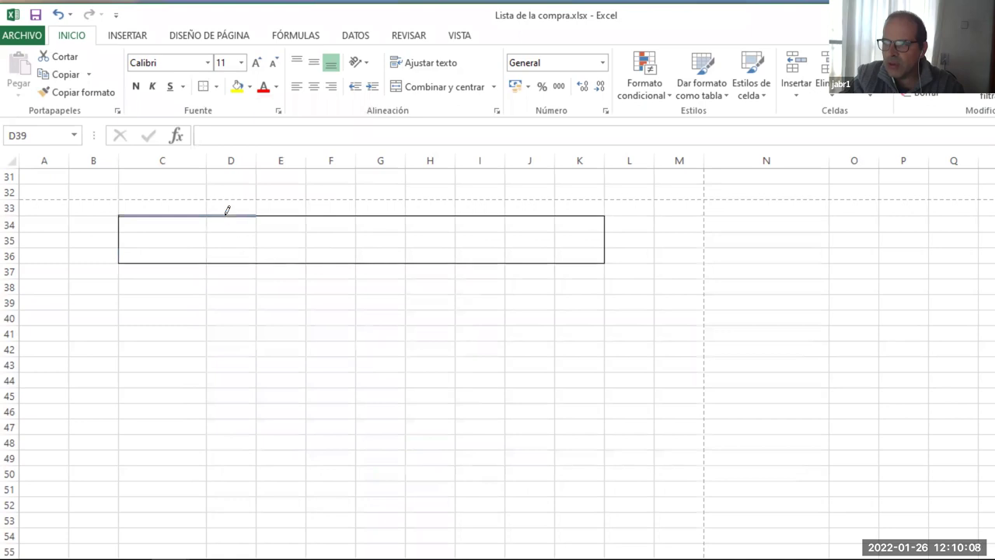
click(281, 214)
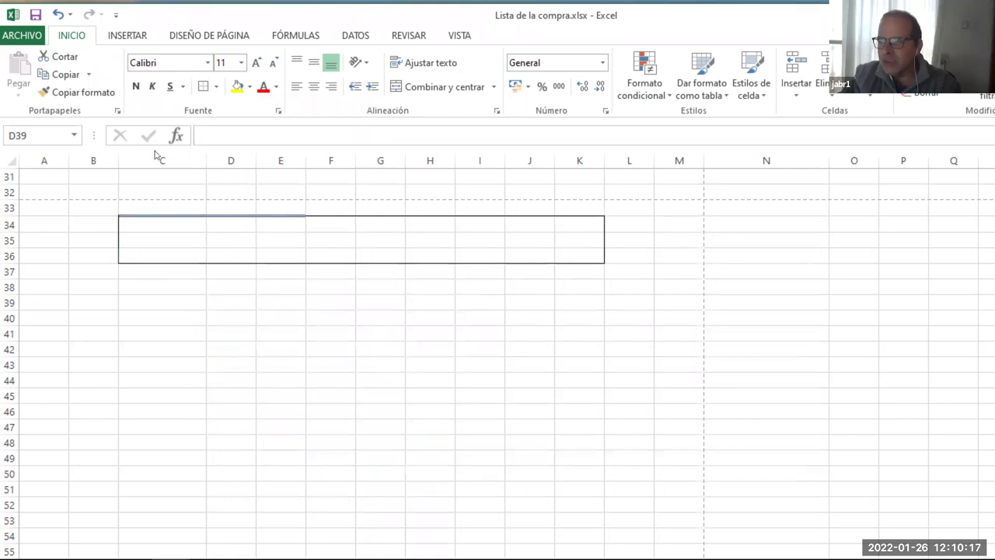
drag(135, 276, 591, 330)
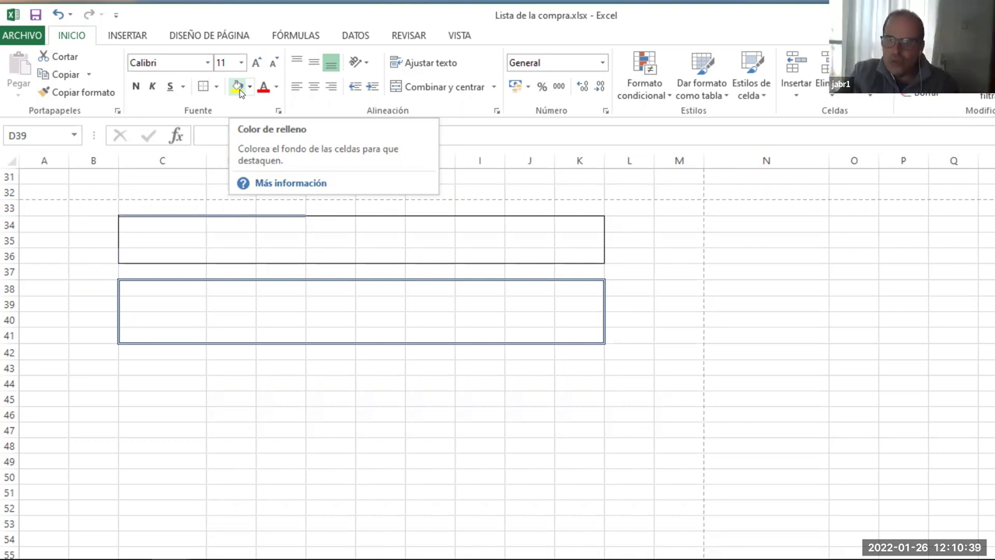
Fill cells D39, D38, C38 and the block C34:K36 with yellow
click(238, 87)
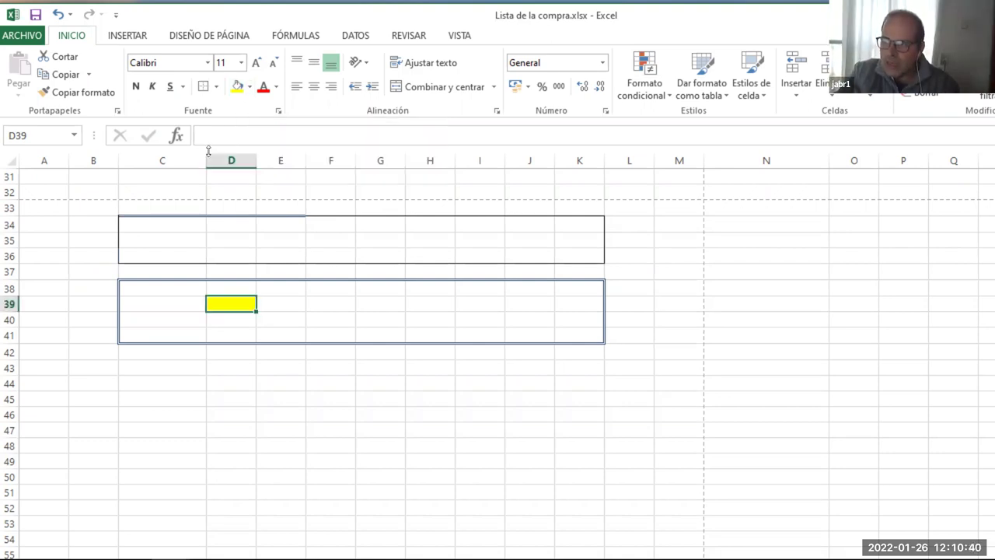
click(228, 286)
click(238, 87)
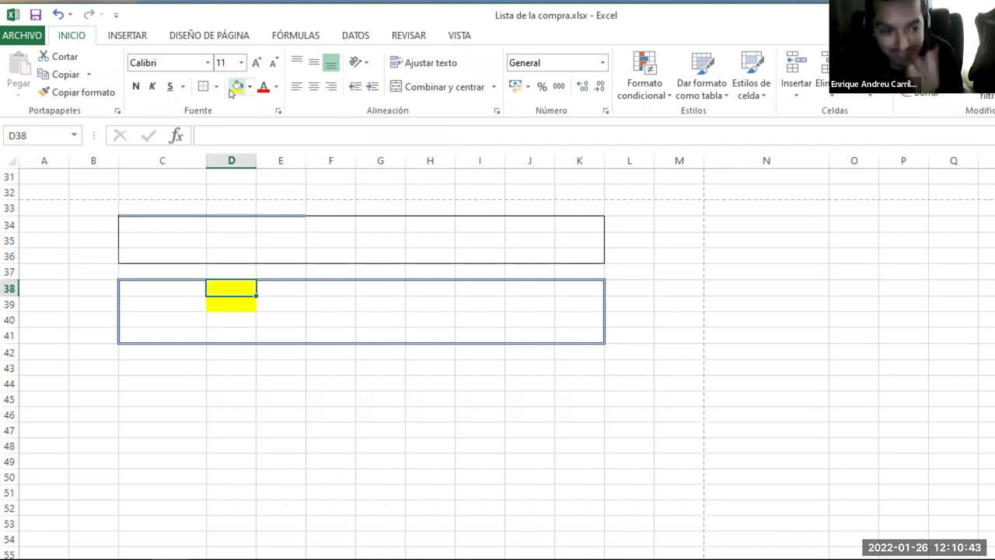
click(200, 288)
click(238, 87)
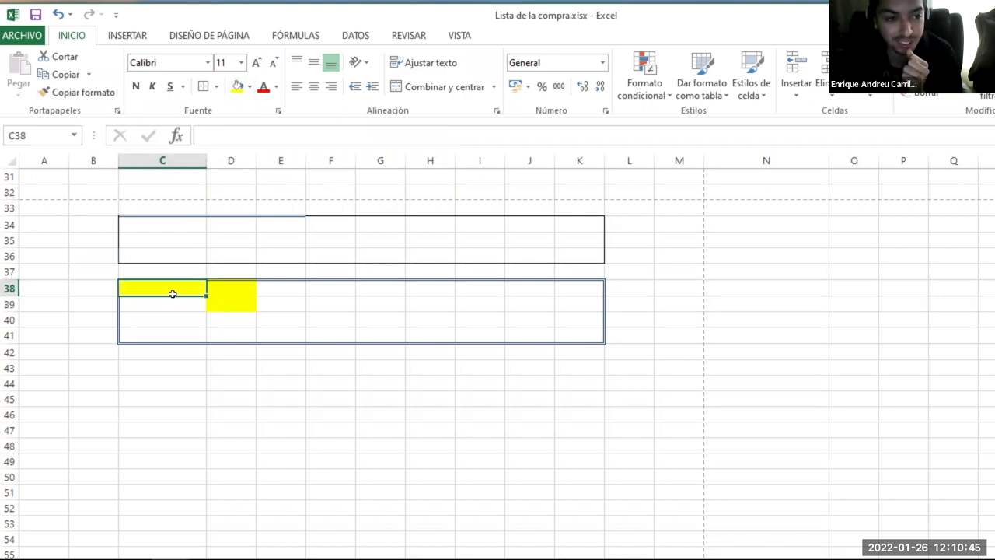
click(172, 305)
mouse_move(187, 223)
mouse_down()
mouse_move(507, 229)
mouse_move(575, 253)
mouse_up()
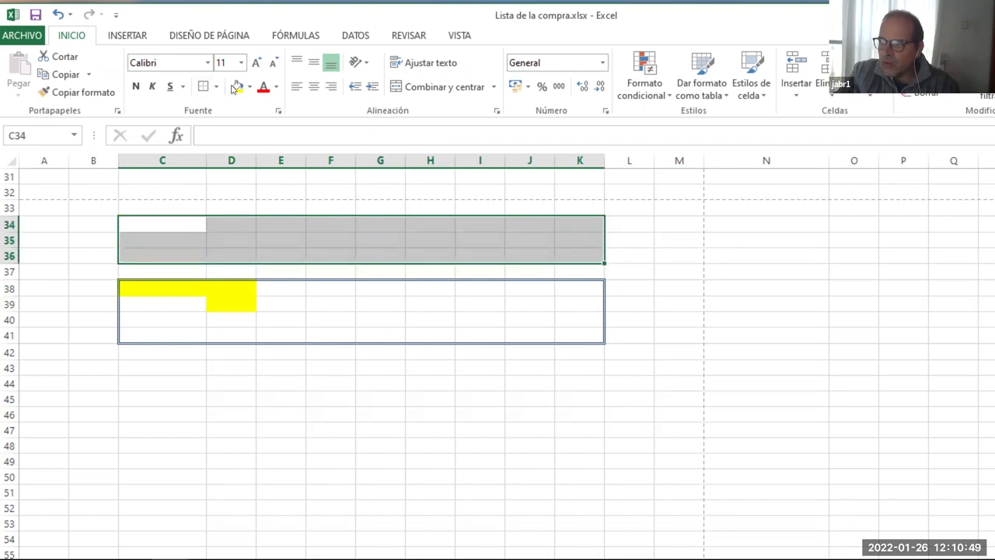
click(236, 88)
click(335, 329)
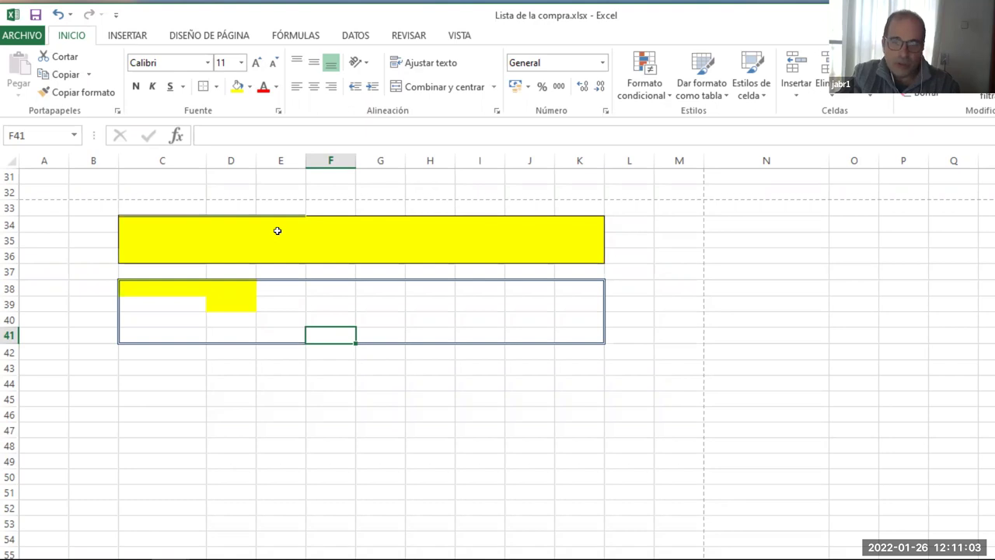
click(269, 229)
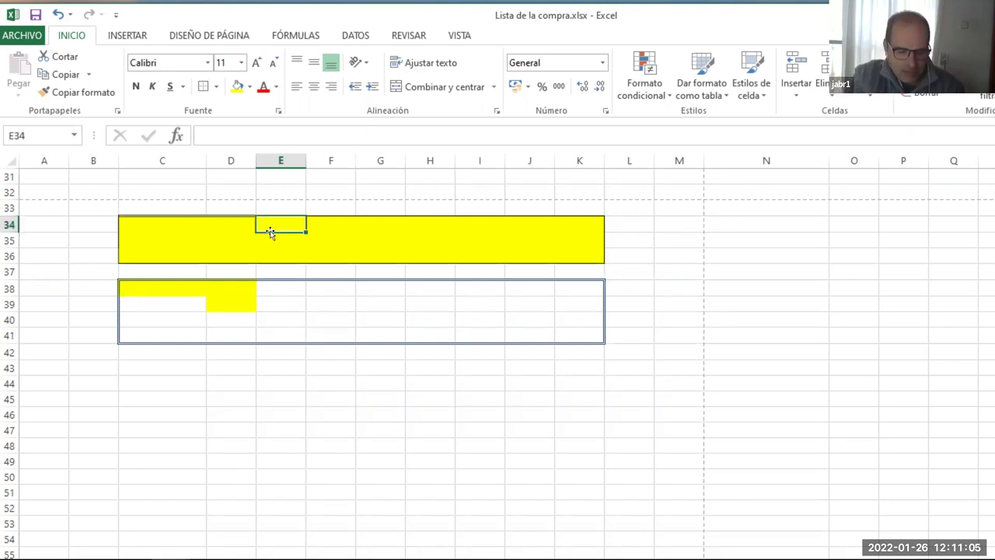
text(HOLA CARACOLA)
key(BackSpace)
text(OLA)
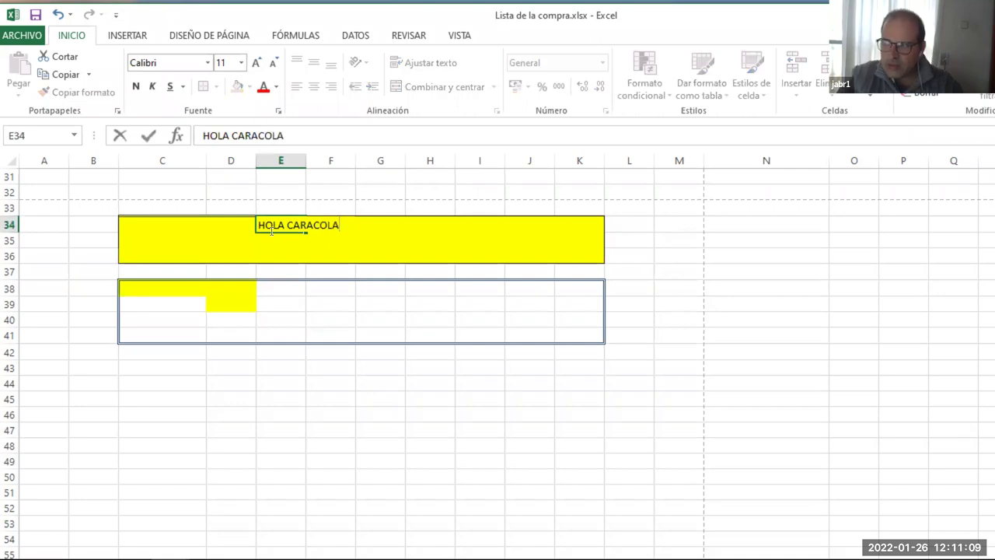
click(280, 305)
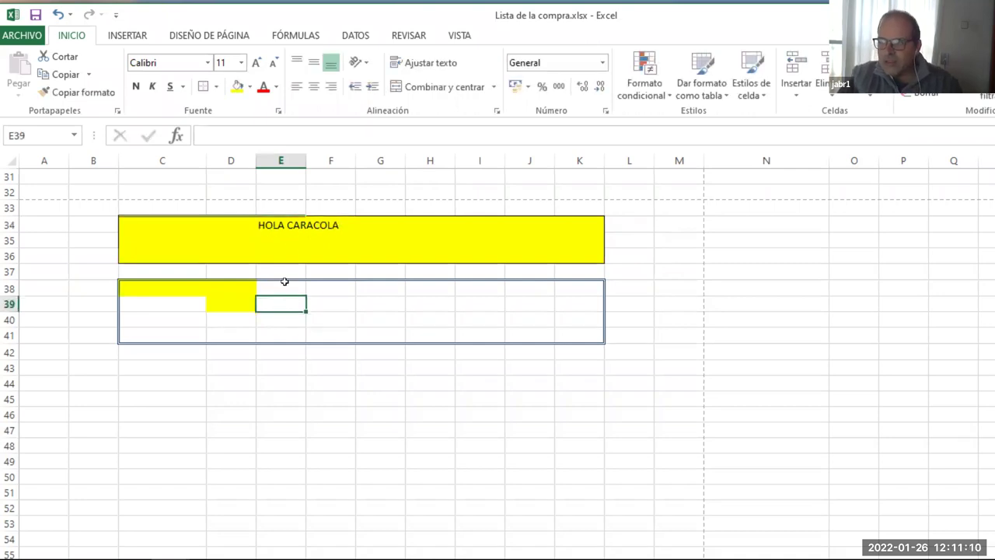
click(295, 228)
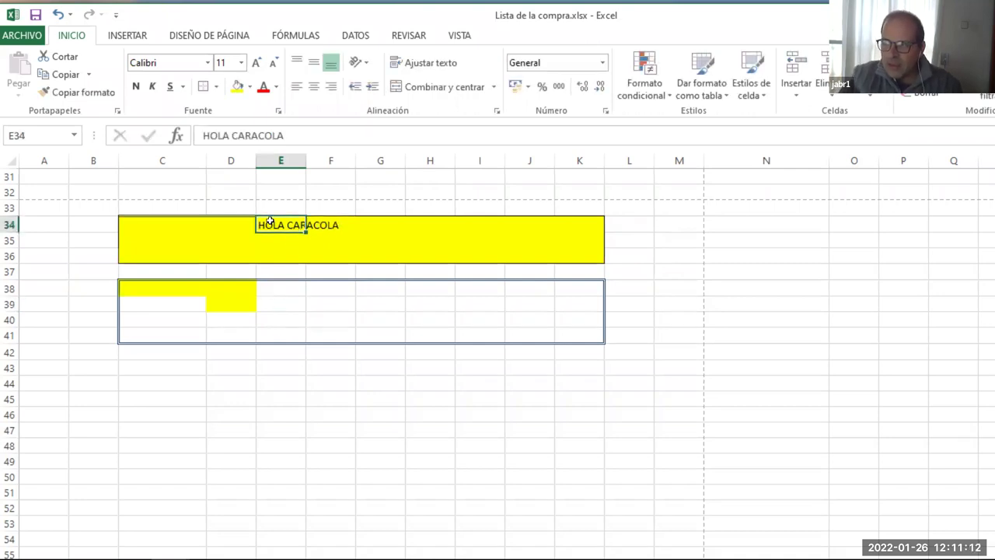
click(276, 86)
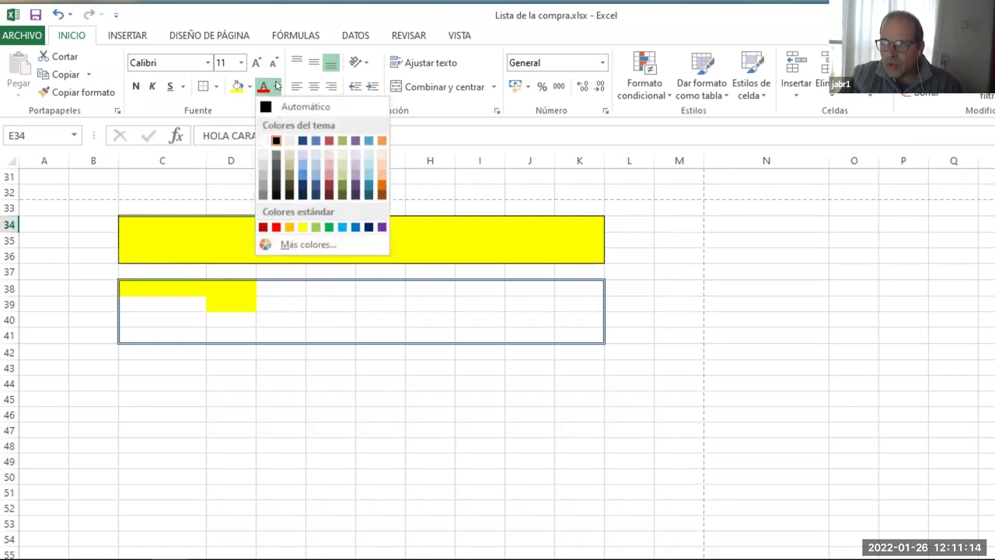
click(265, 138)
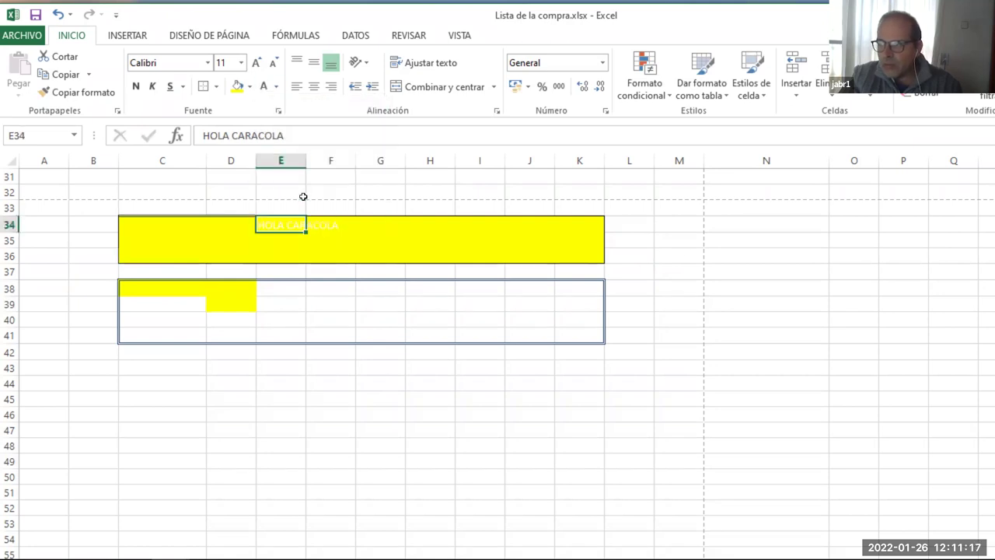
click(276, 87)
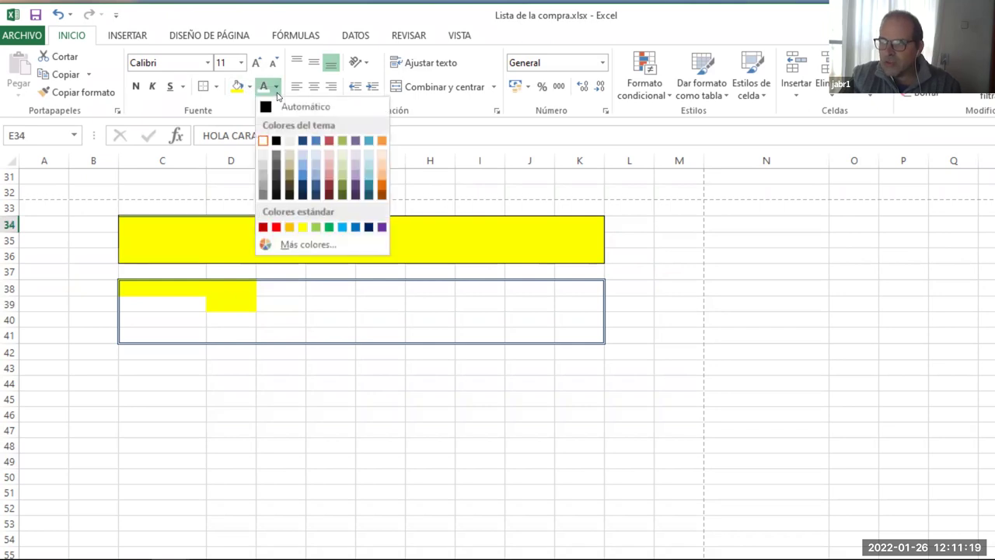
click(352, 174)
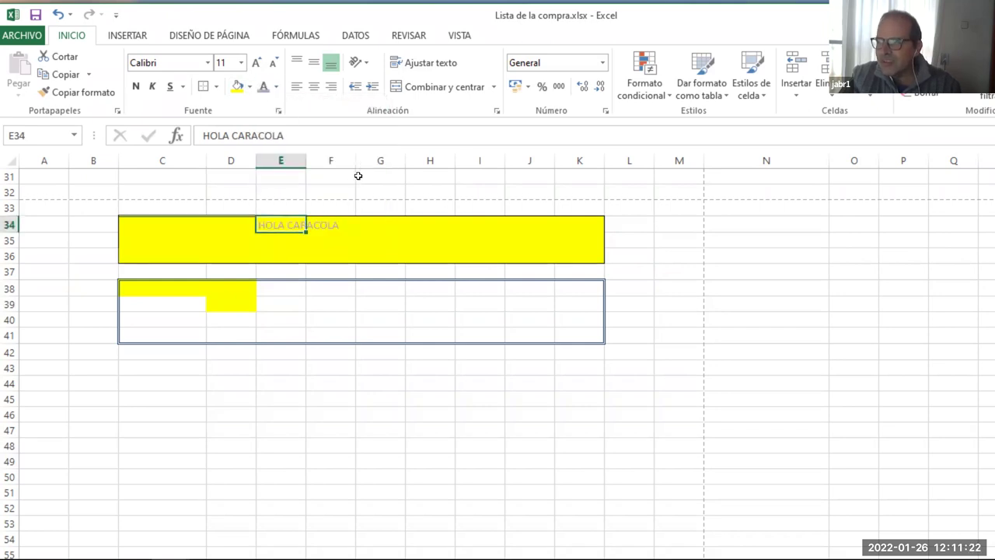
click(276, 87)
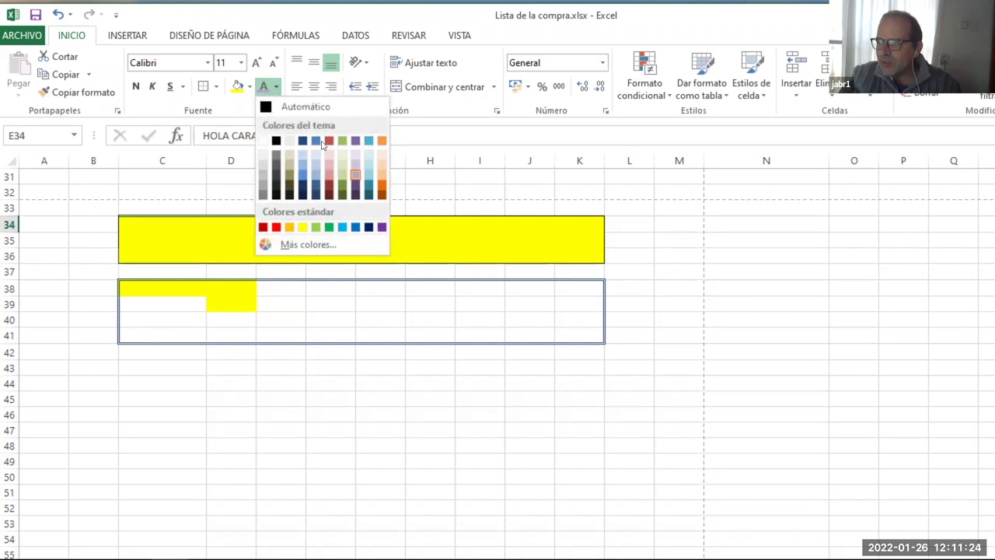
click(356, 187)
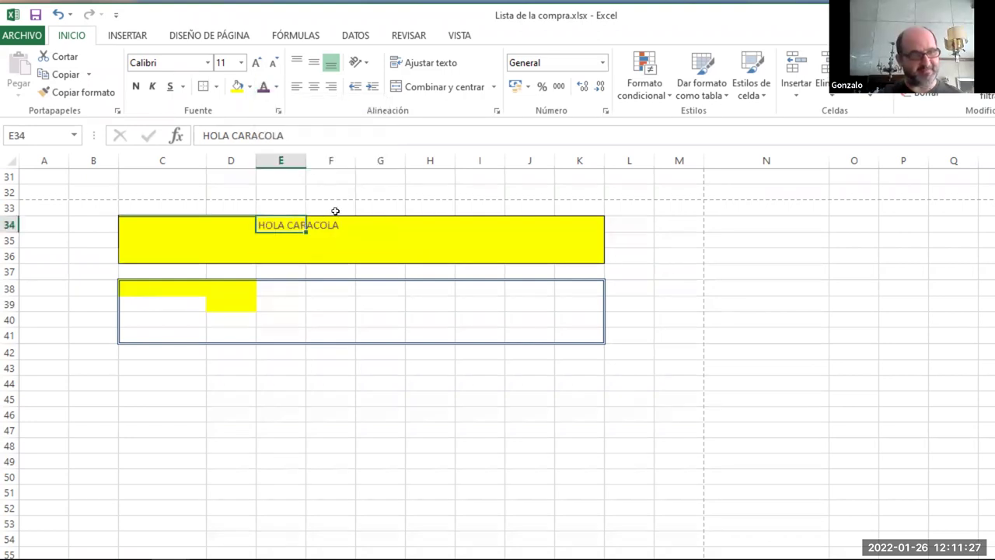
click(135, 87)
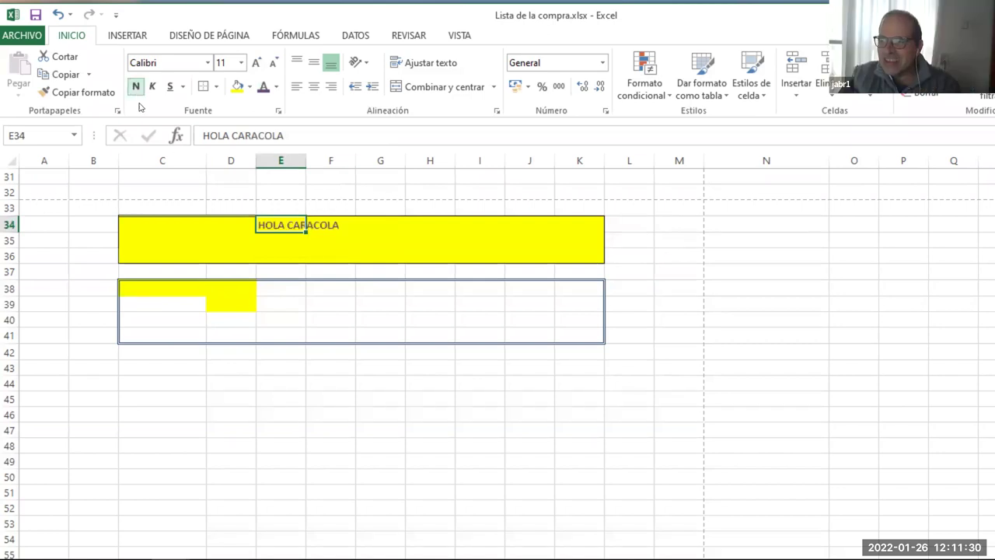
click(276, 86)
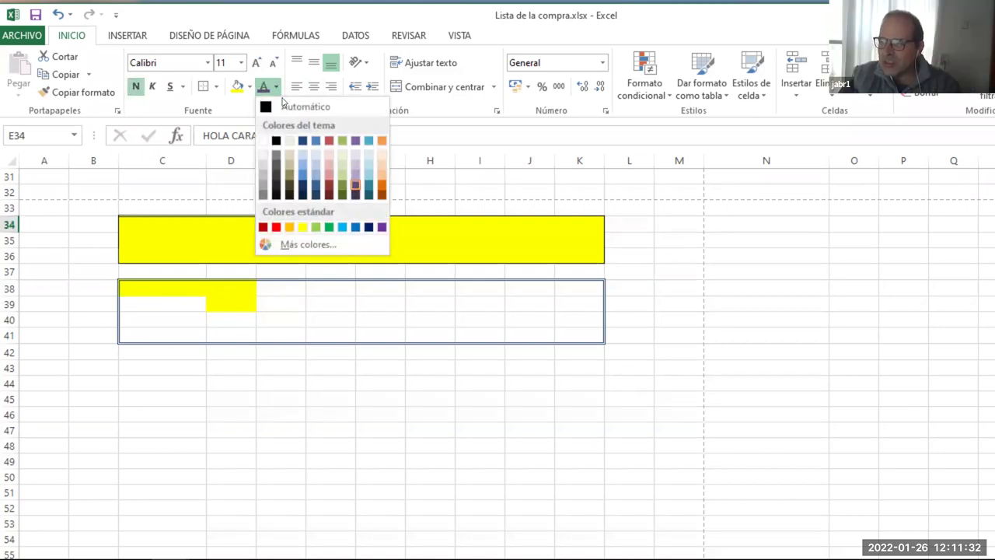
click(343, 227)
click(360, 210)
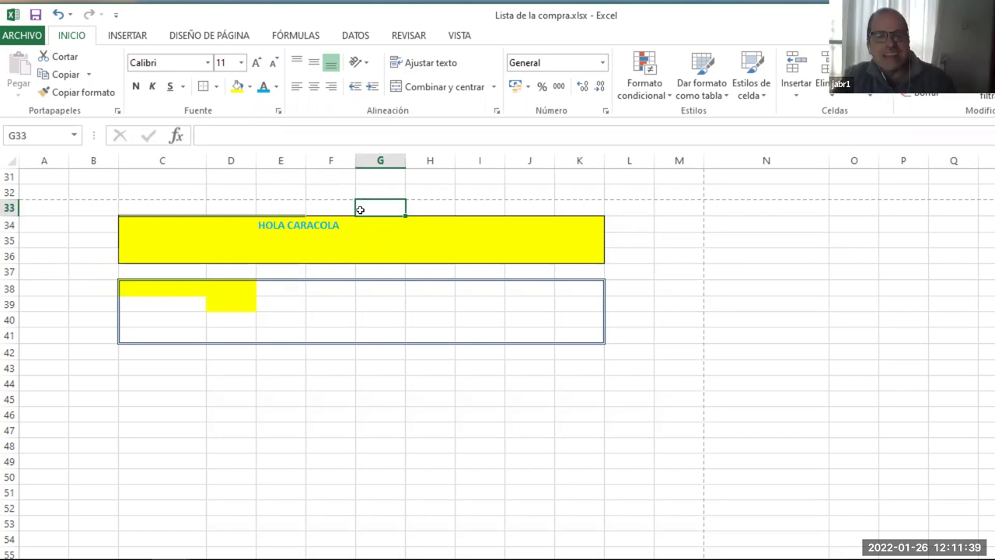
click(274, 233)
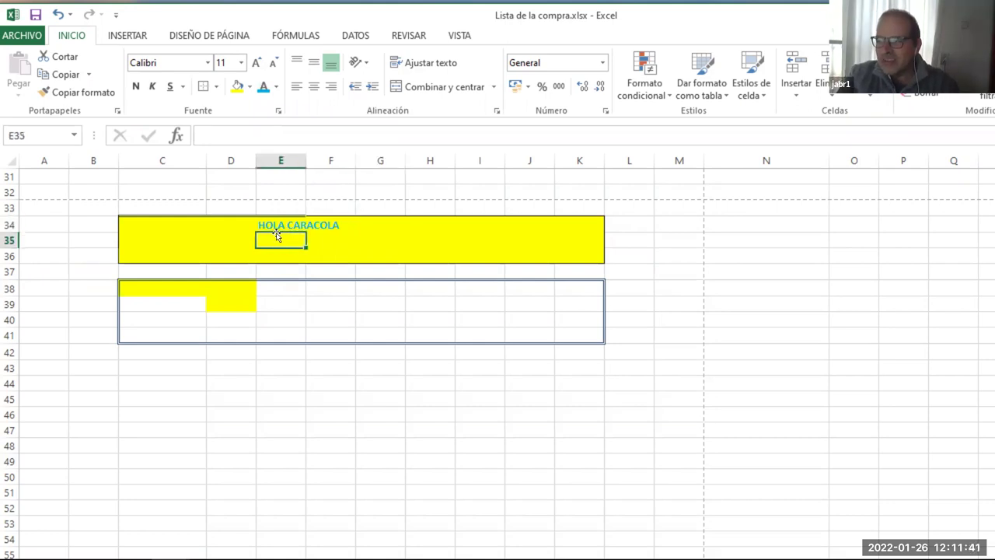
click(280, 222)
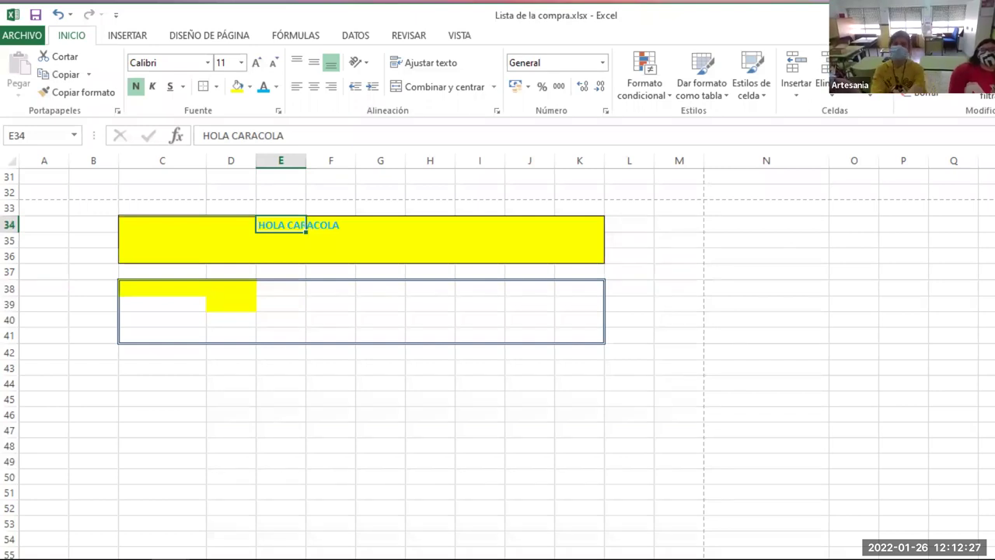
Give the block C6:K7 a light purple fill from the theme colours
scroll(207, 238, up, 2)
scroll(206, 238, up, 5)
scroll(180, 228, up, 3)
mouse_move(151, 271)
mouse_down()
mouse_move(167, 292)
mouse_move(579, 292)
mouse_up()
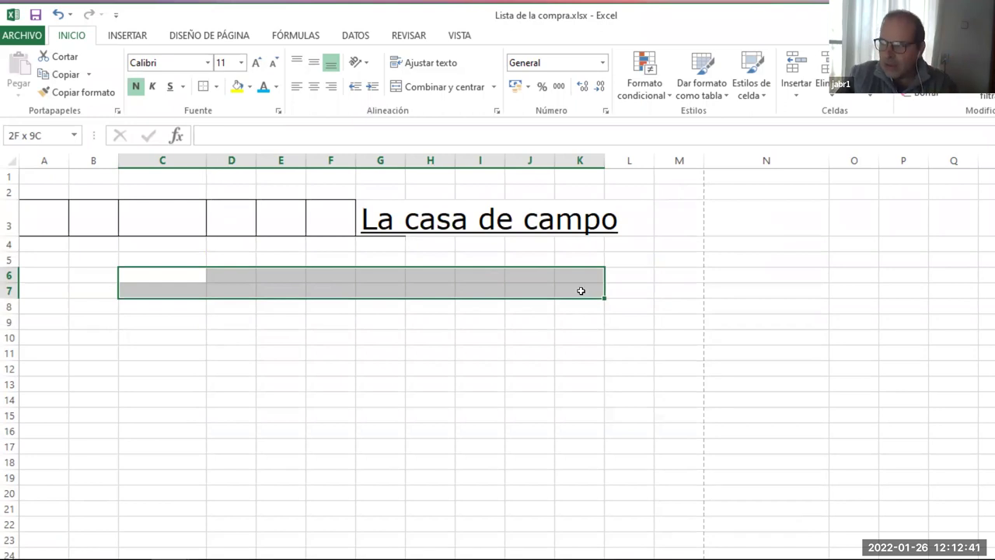
click(164, 272)
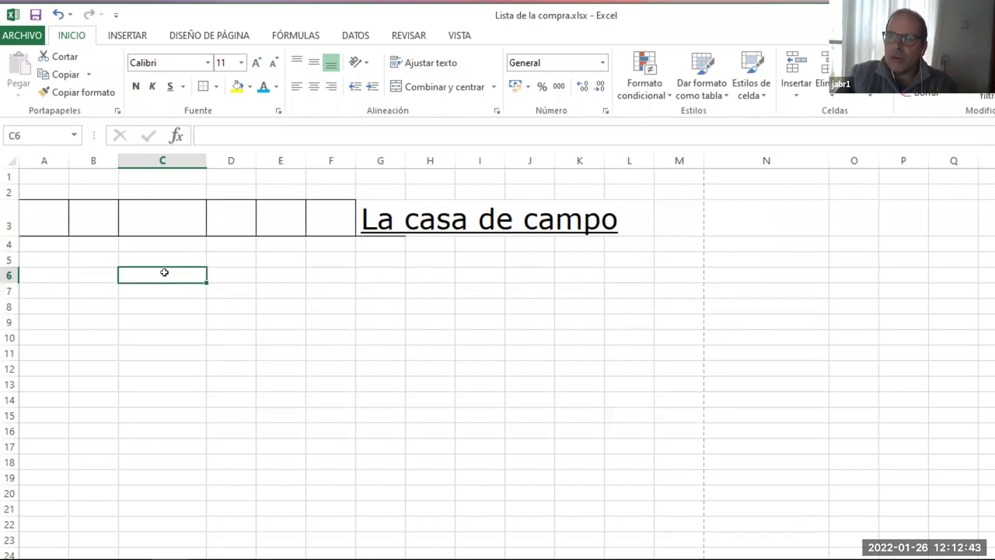
mouse_move(164, 272)
mouse_down()
mouse_move(376, 288)
mouse_move(581, 284)
mouse_up()
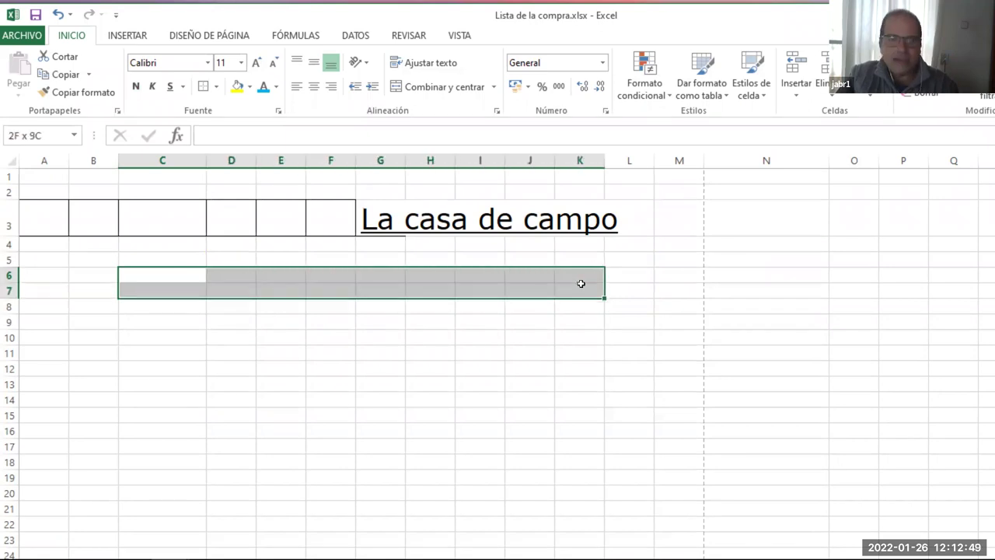
drag(580, 284, 581, 283)
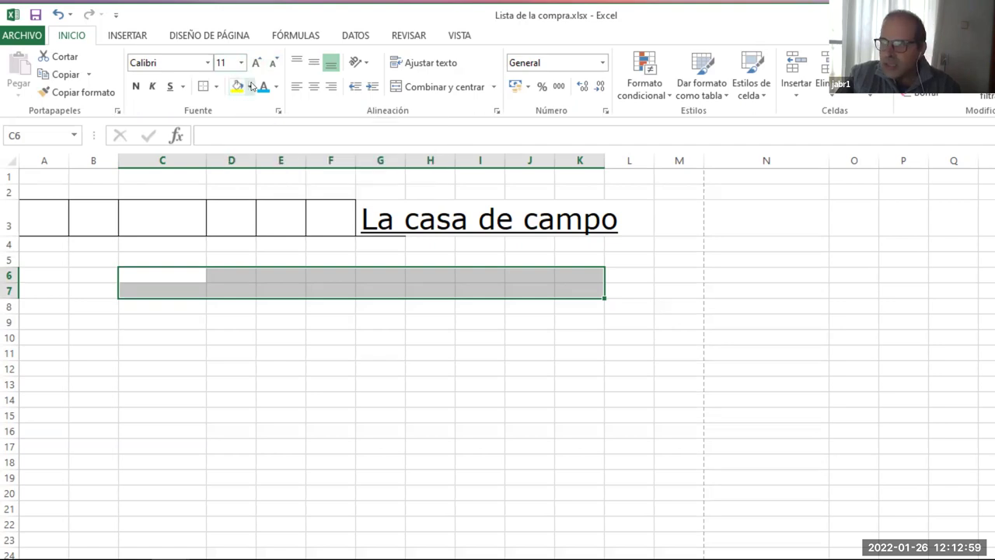
click(250, 87)
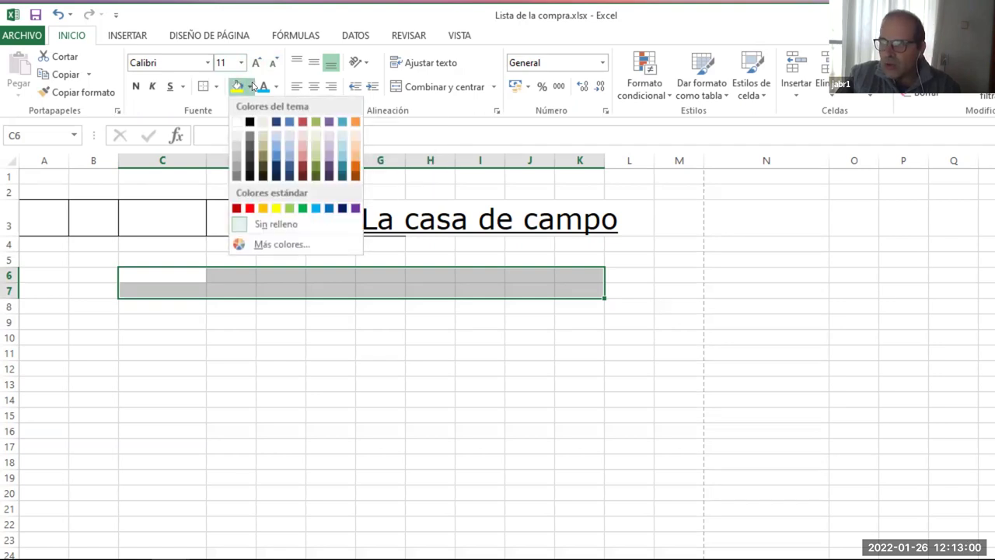
click(332, 148)
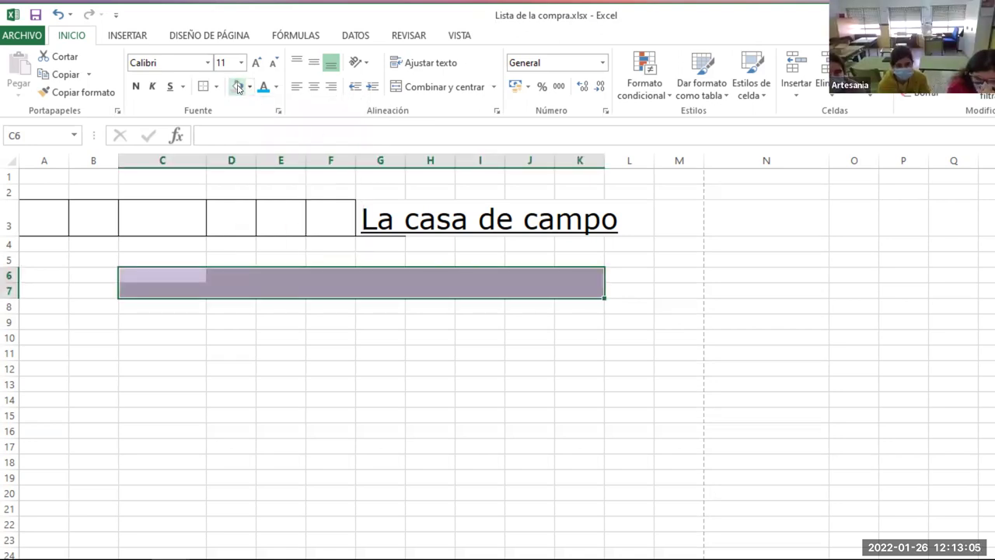
click(269, 320)
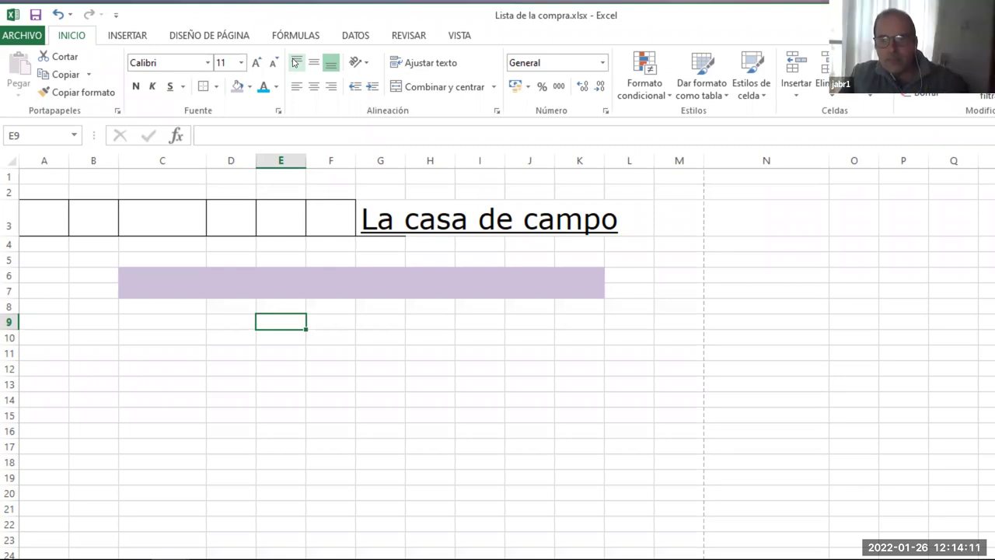
Autofit column G, make row 3 much taller, narrow columns E–F and widen column G
click(417, 223)
click(383, 207)
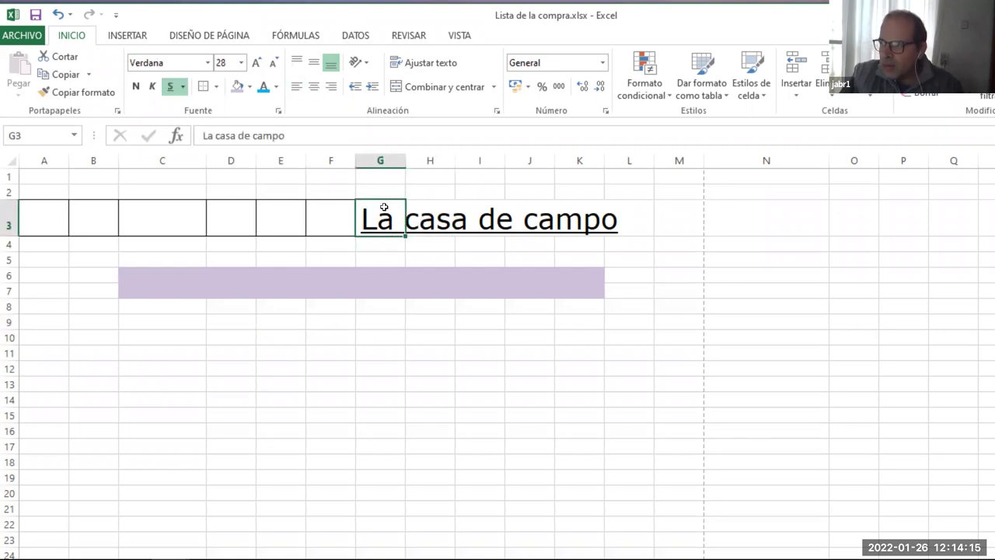
double_click(404, 161)
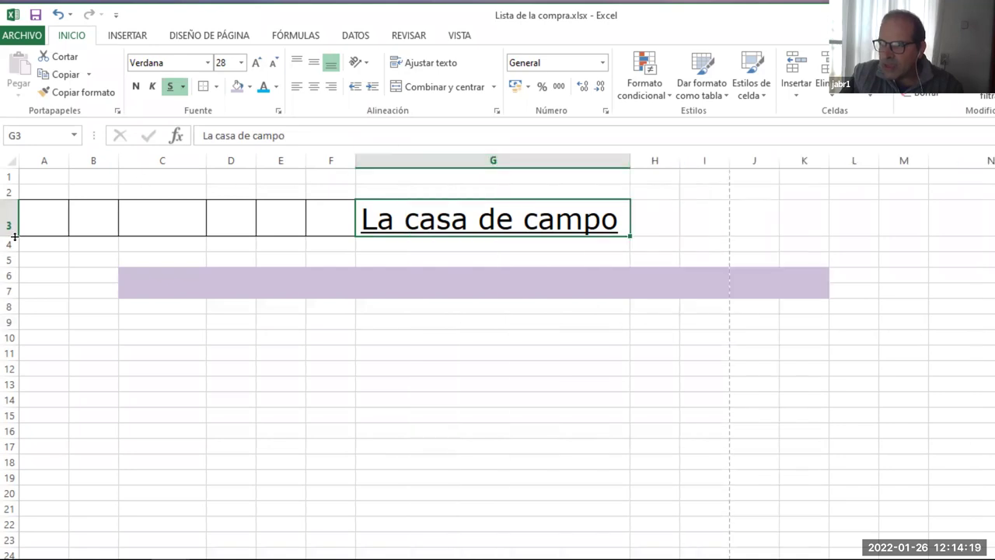
drag(15, 236, 15, 491)
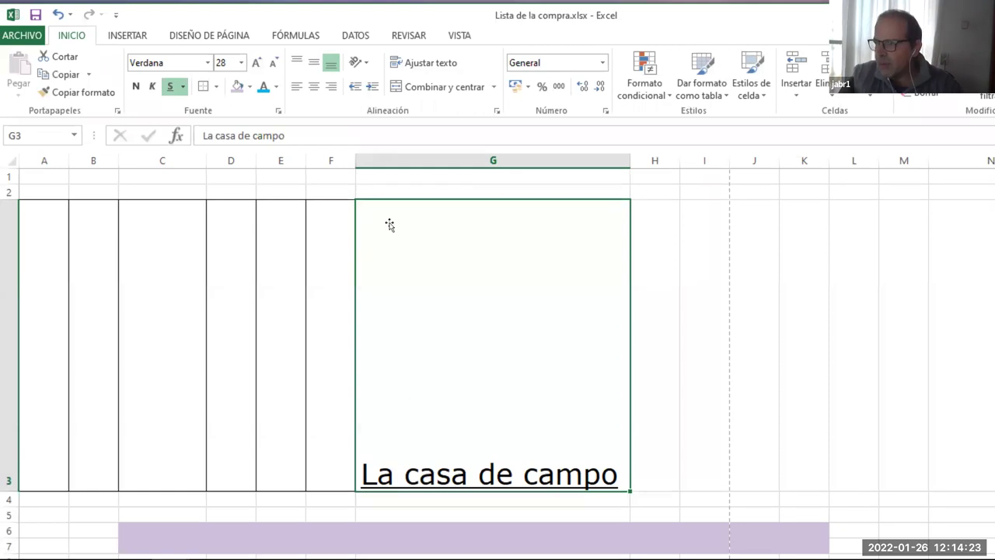
drag(355, 160, 211, 160)
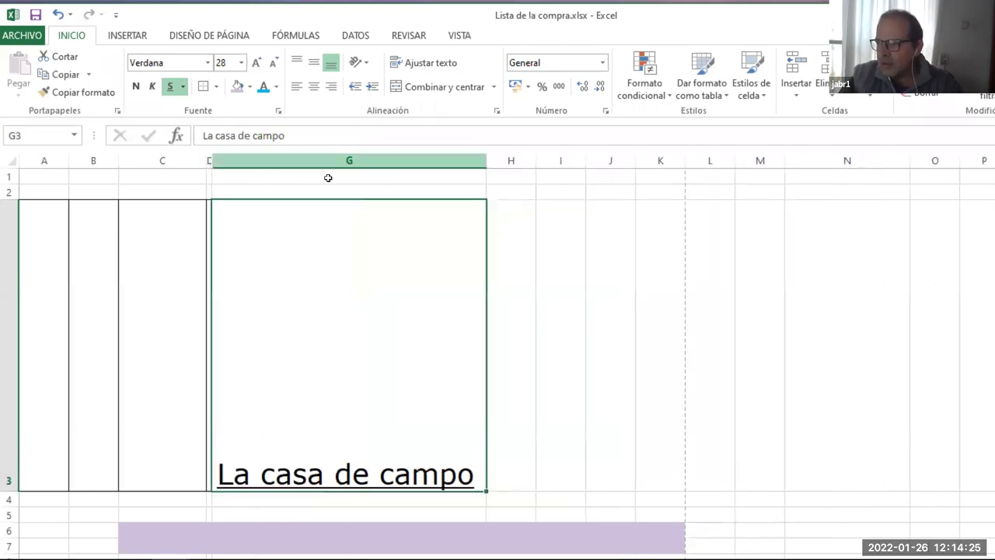
click(484, 173)
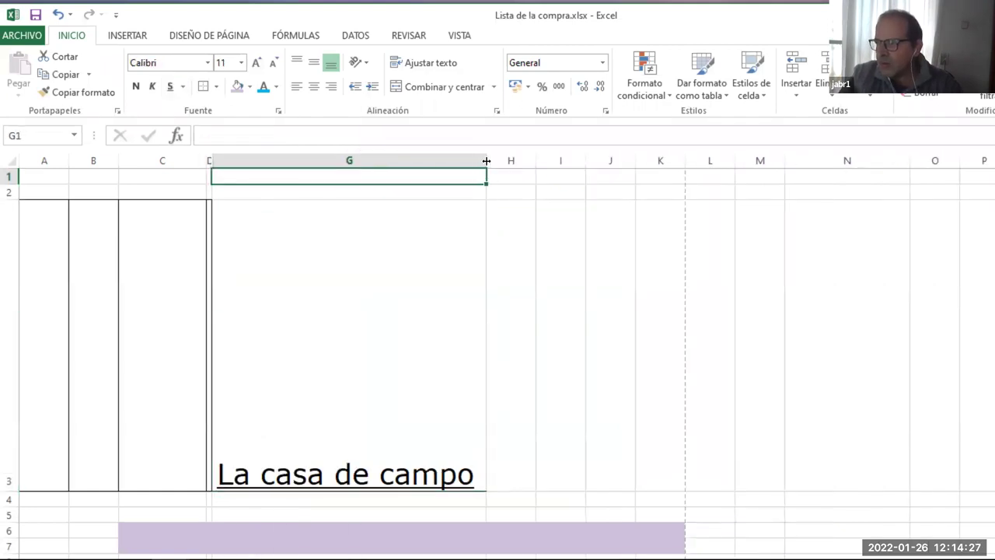
drag(487, 163, 679, 174)
click(588, 295)
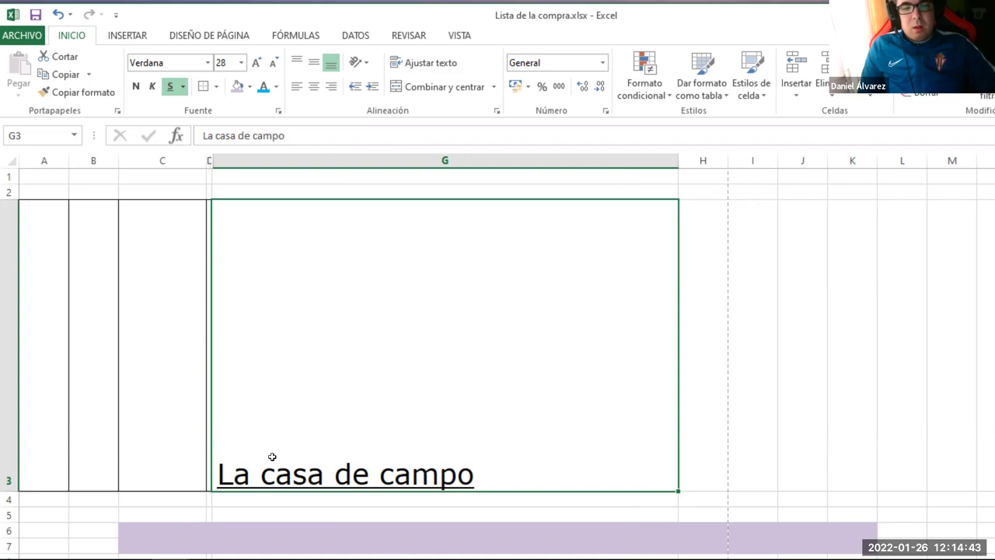
Align 'La casa de campo' in G3 to middle and center after trying other alignments
click(314, 86)
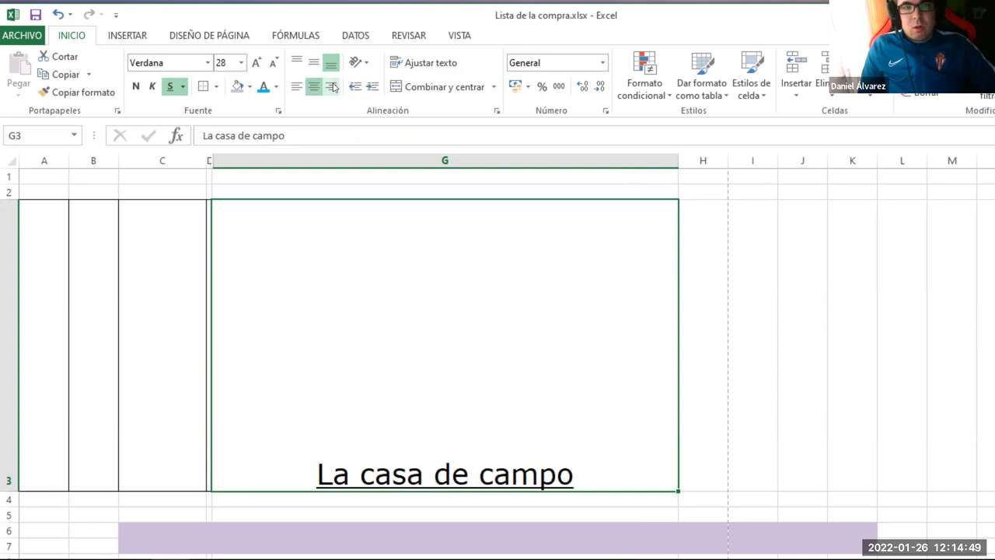
click(332, 87)
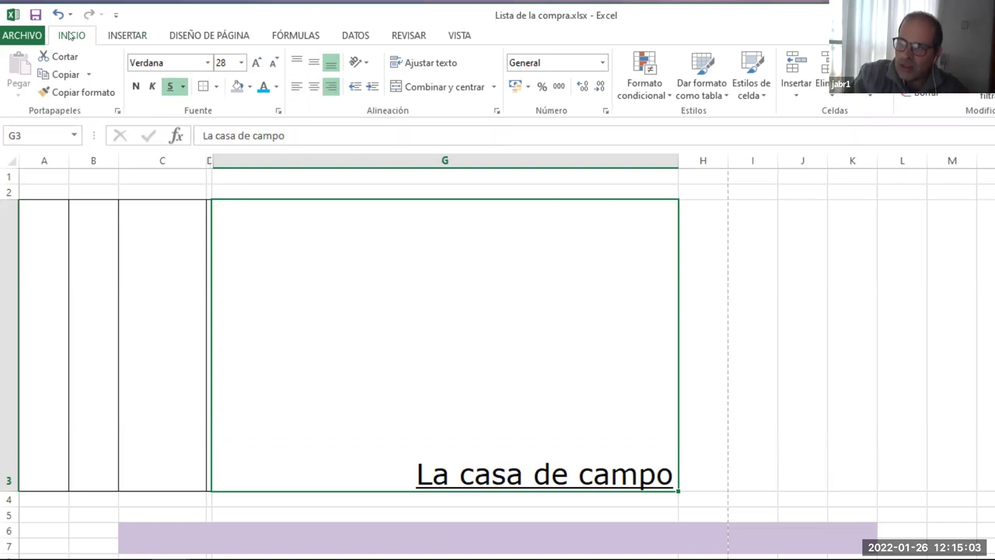
click(296, 87)
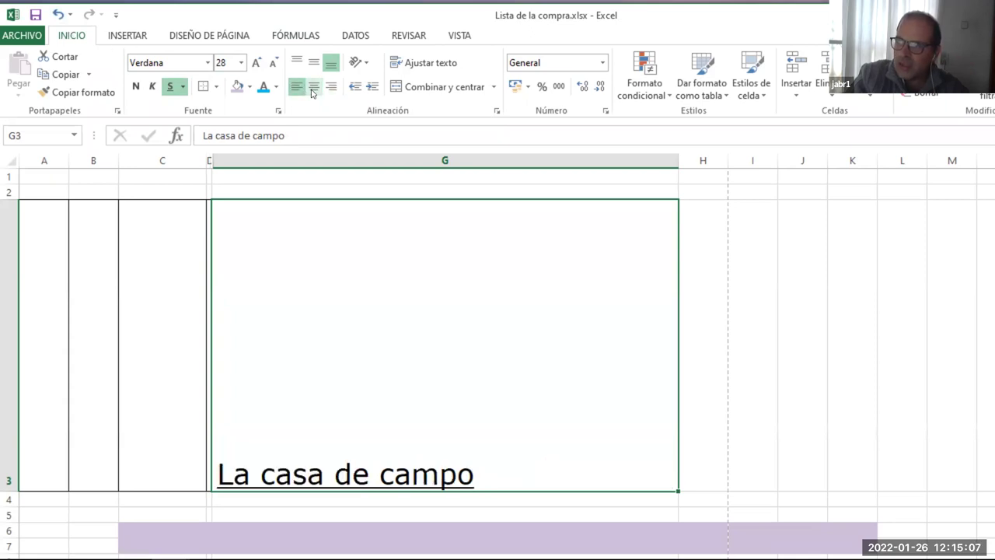
click(313, 87)
click(332, 88)
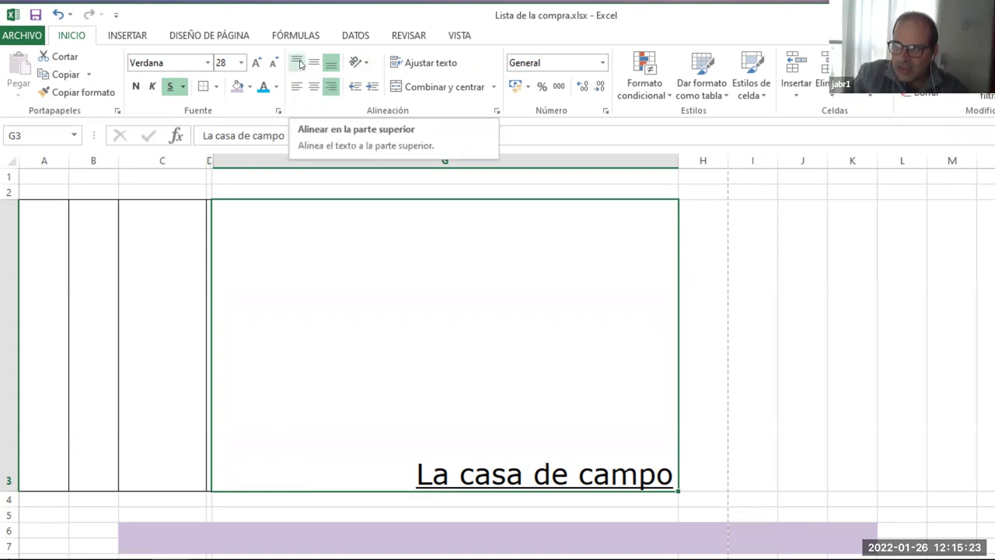
click(298, 63)
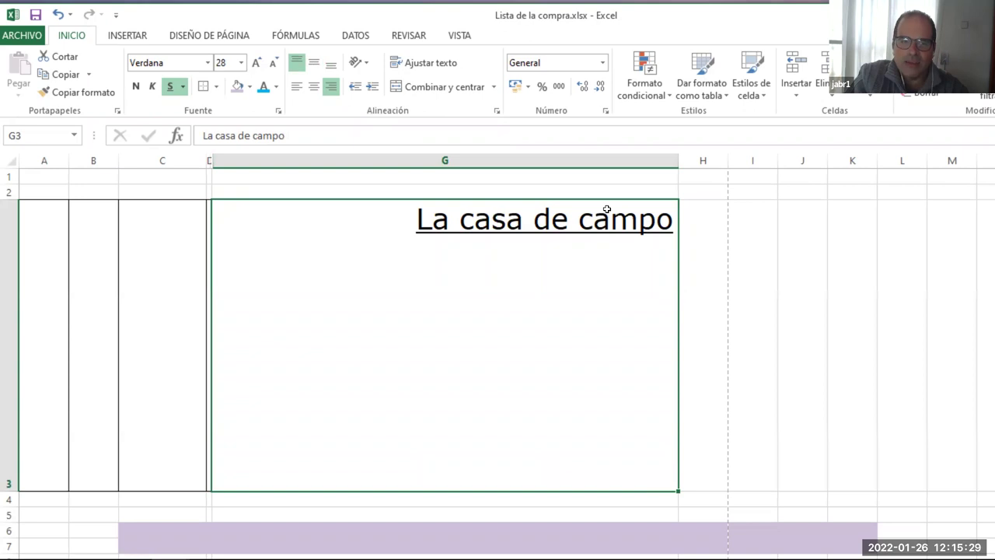
click(315, 65)
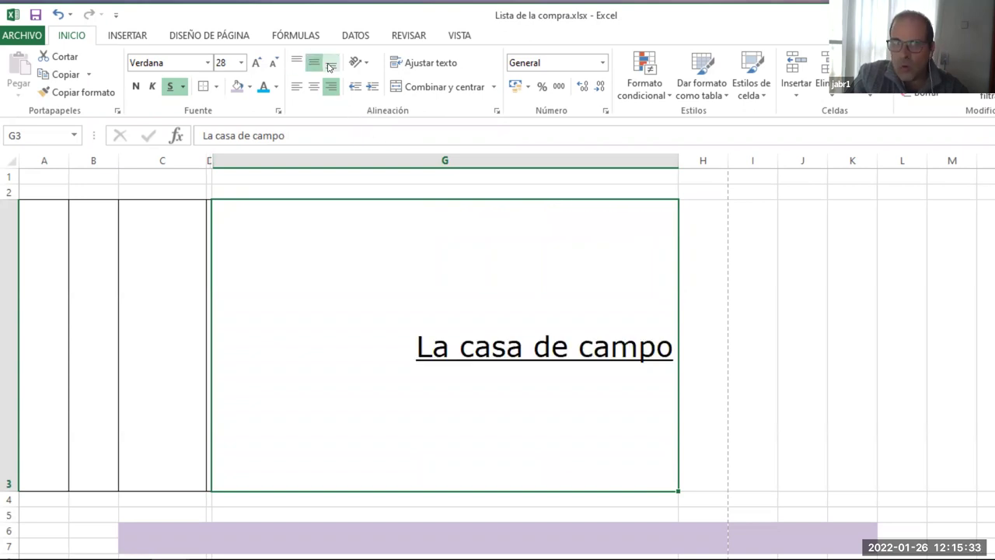
click(329, 67)
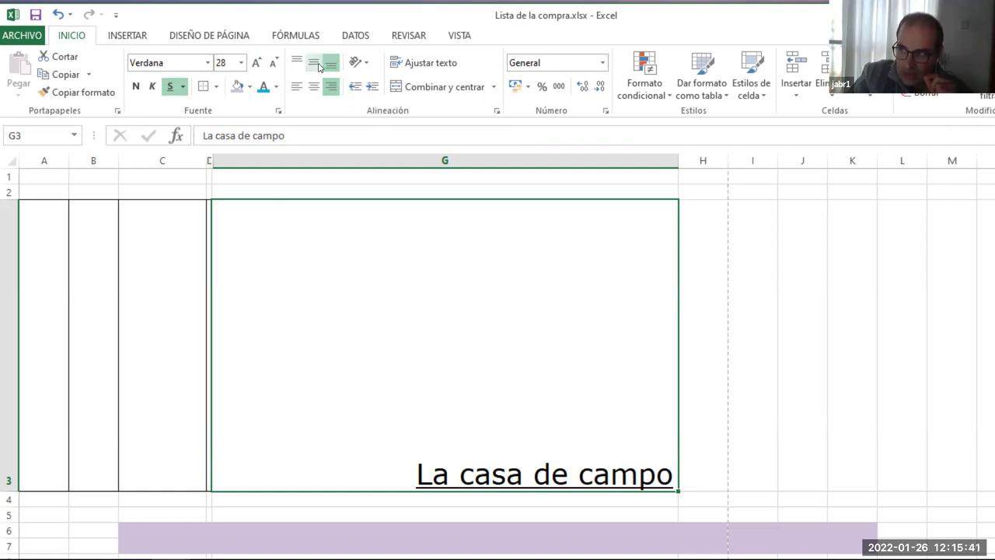
click(316, 68)
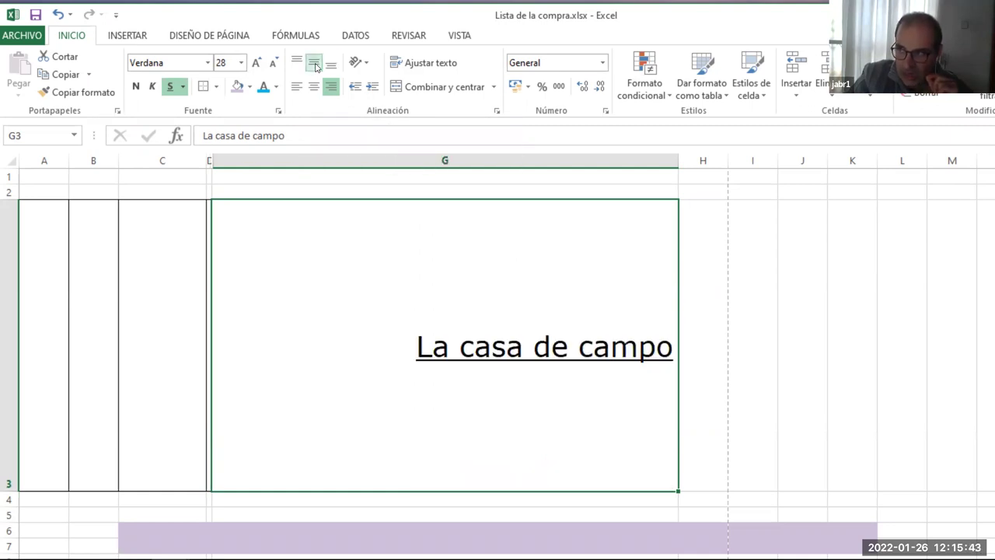
click(314, 85)
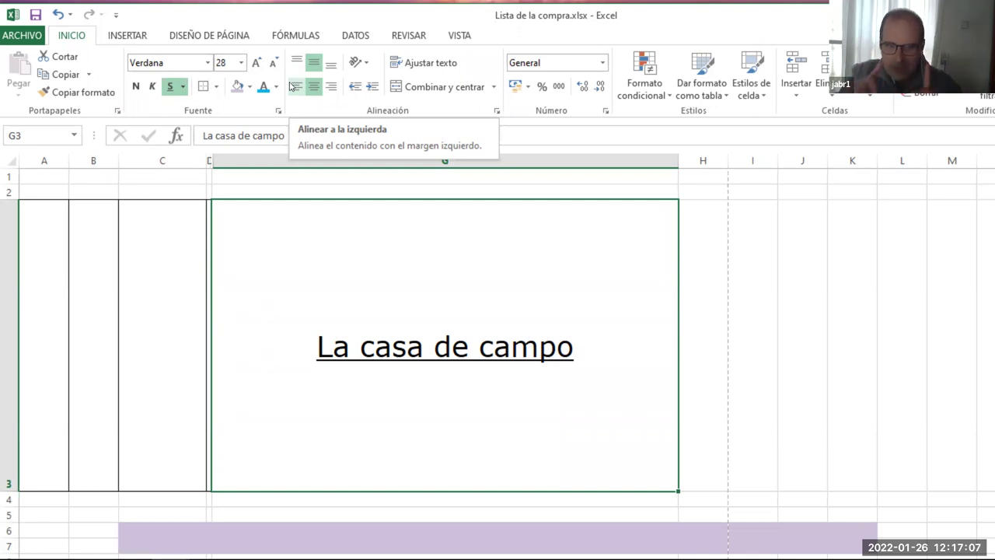
mouse_move(261, 558)
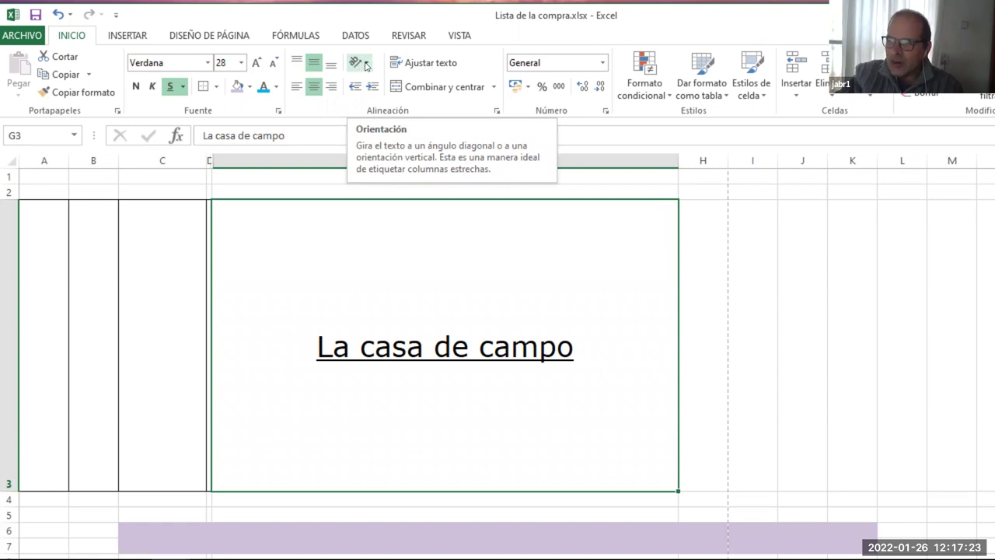
Angle the G3 title upward and widen column G to fit it
click(365, 64)
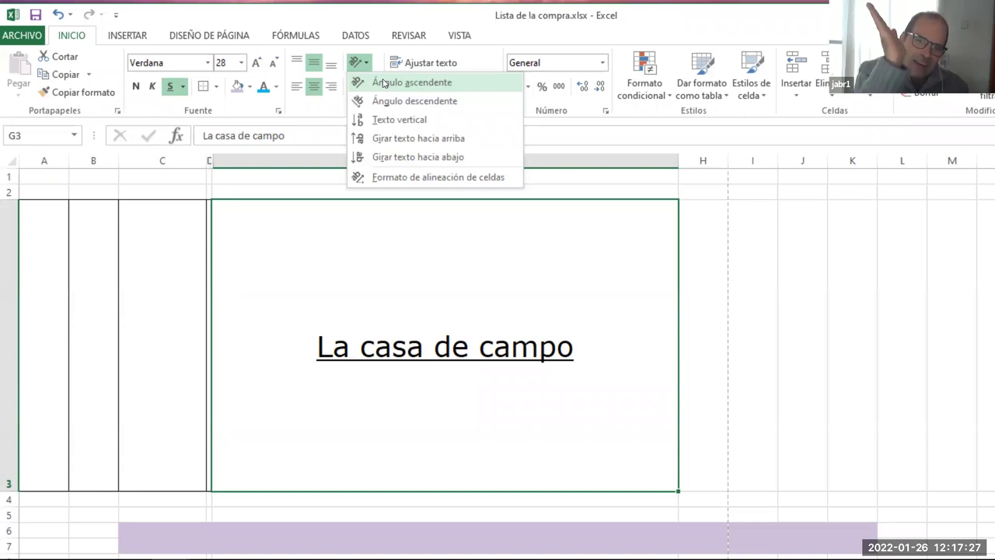
click(383, 82)
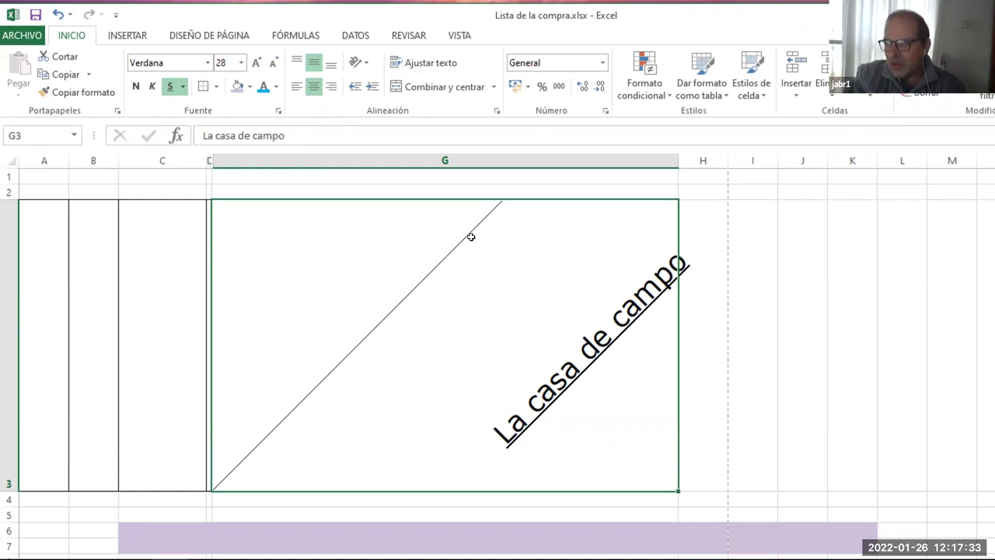
drag(678, 154, 875, 193)
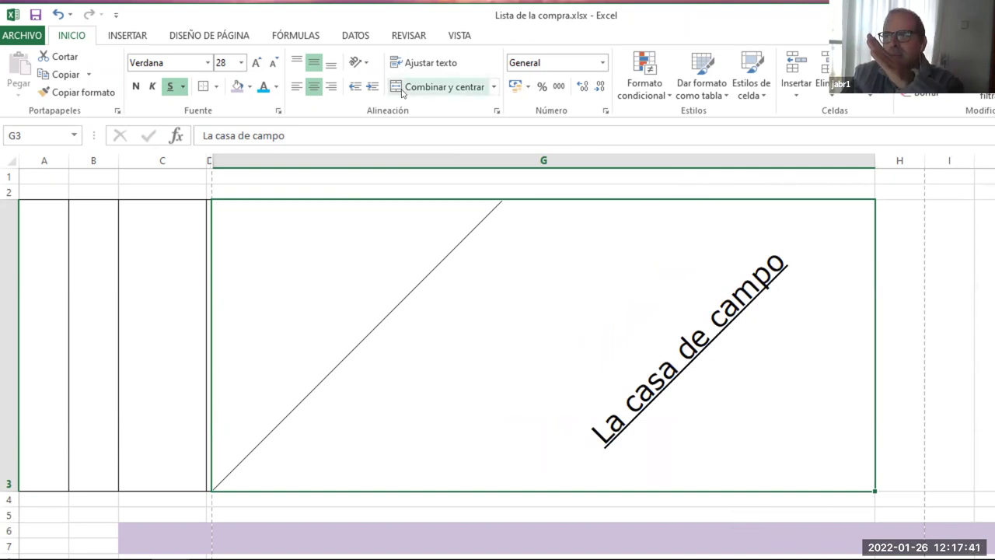
Switch 'La casa de campo' to a downward angle, then to vertical stacked text
click(359, 62)
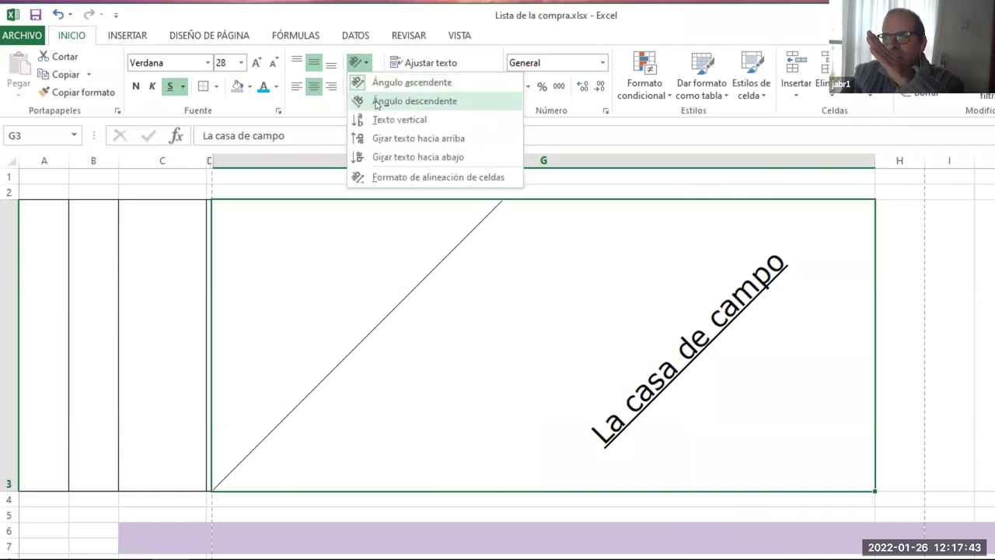
click(376, 101)
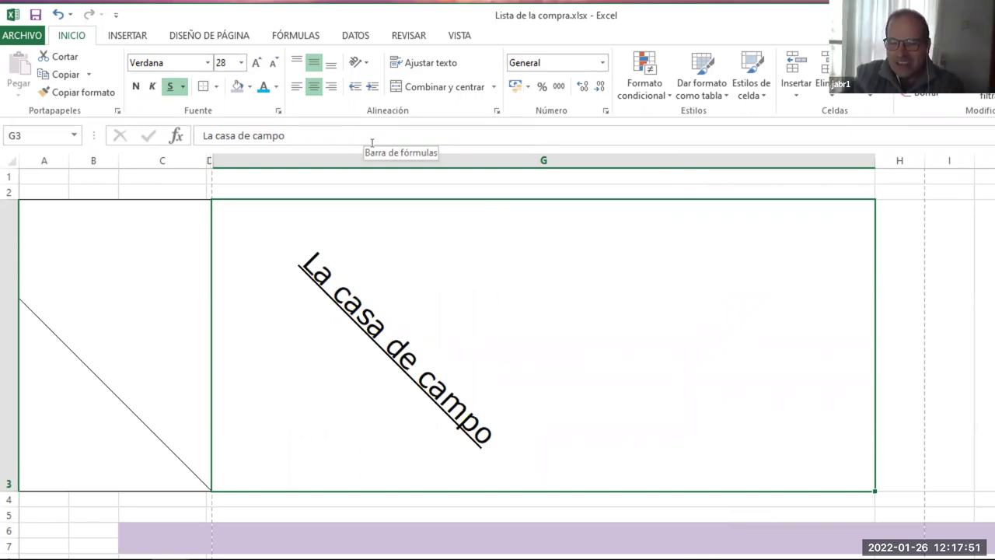
click(367, 62)
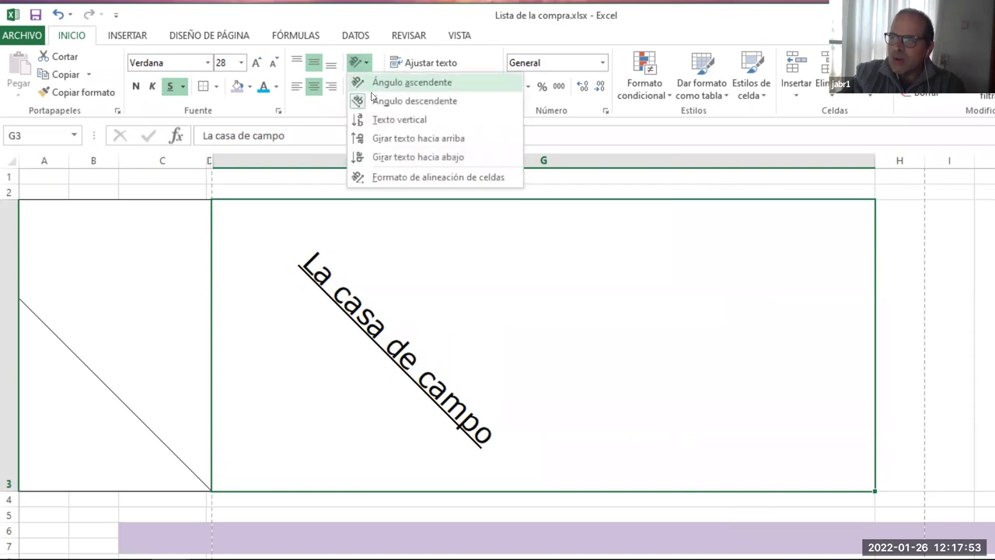
click(377, 121)
scroll(458, 304, down, 1)
scroll(458, 307, up, 1)
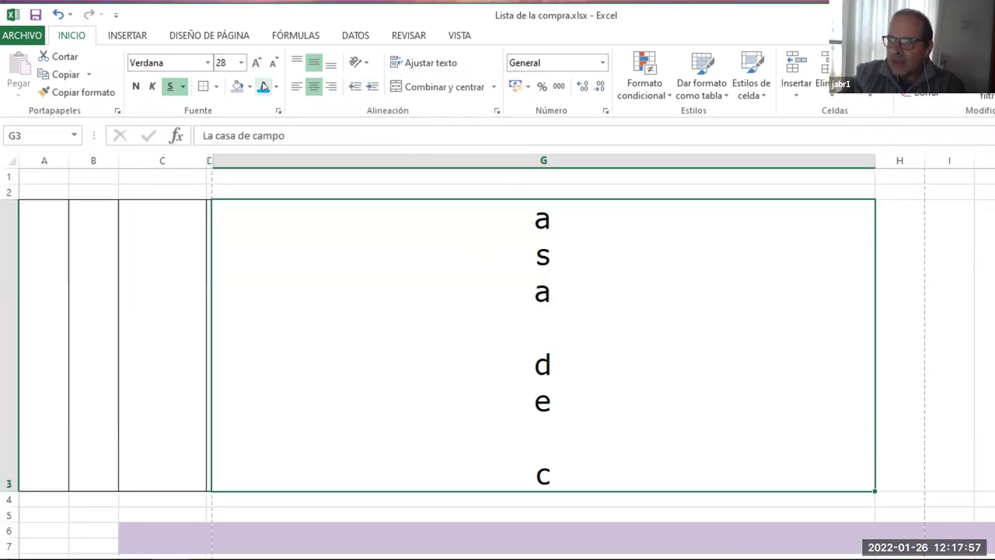
Rotate G3's text upward, then switch the rotation off to restore horizontal text
click(13, 197)
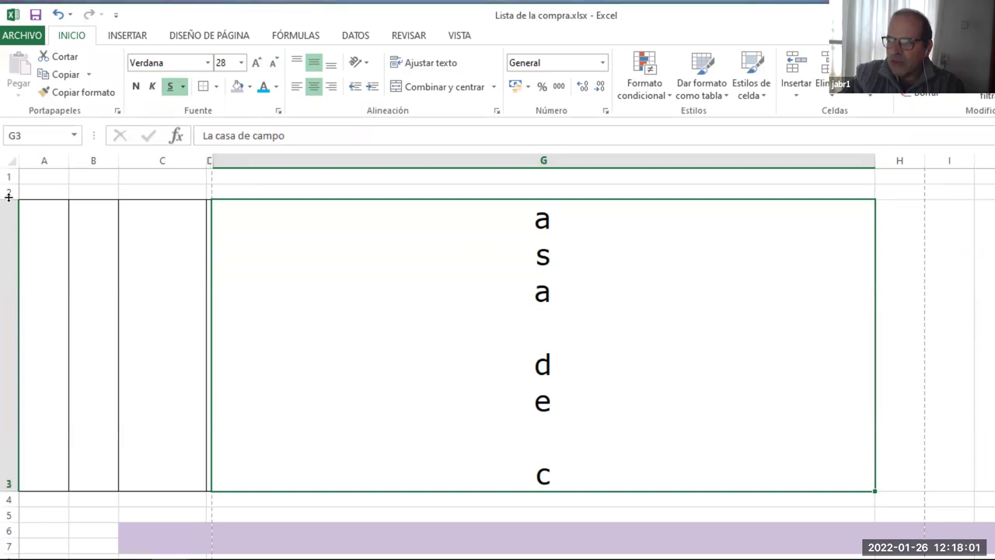
click(11, 200)
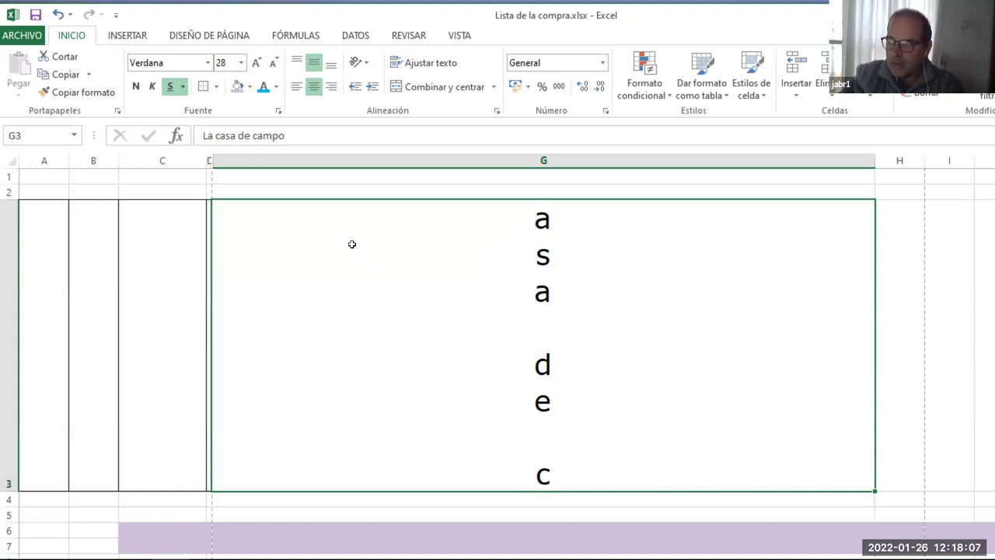
click(358, 62)
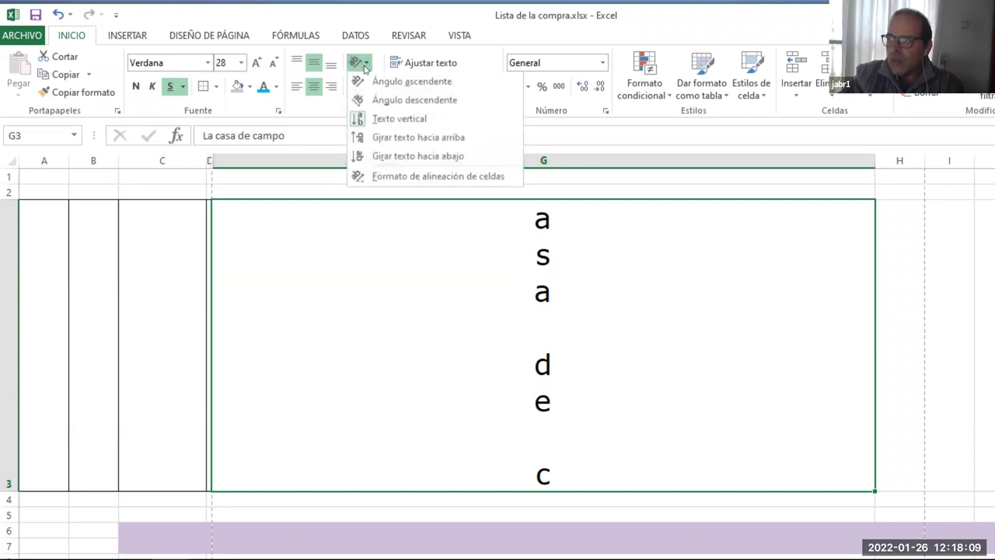
click(386, 140)
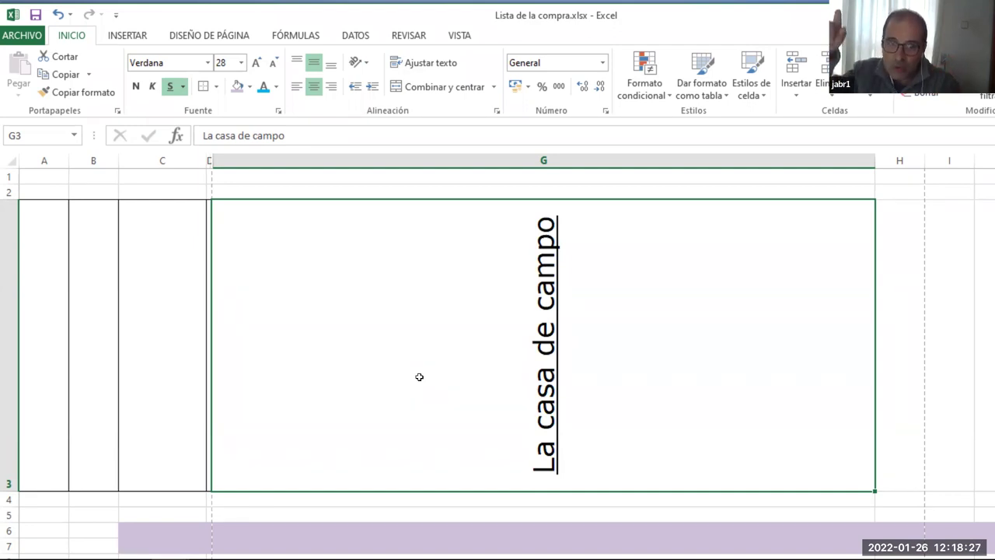
click(366, 65)
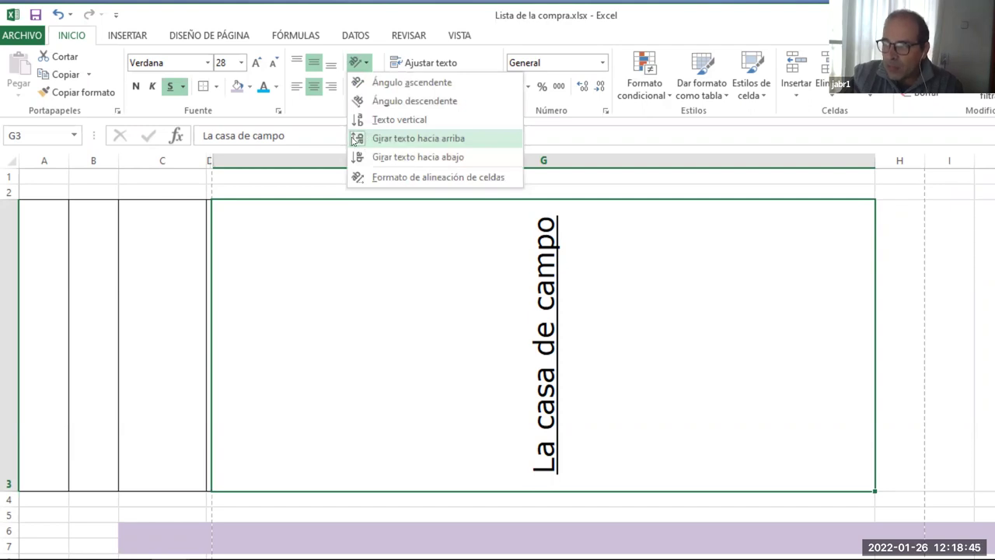
click(359, 140)
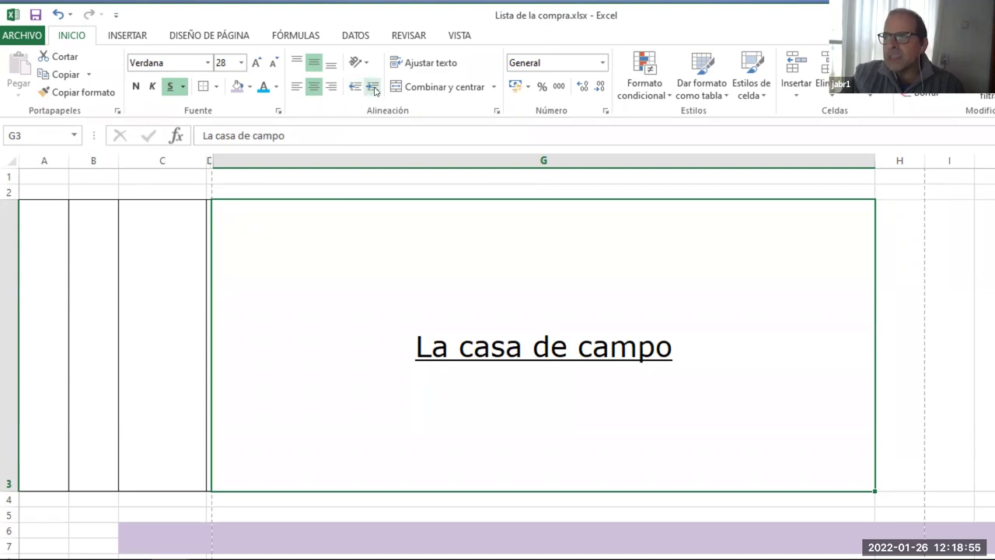
Left-align G3, indent it four steps, then reduce the indent back to none
click(296, 86)
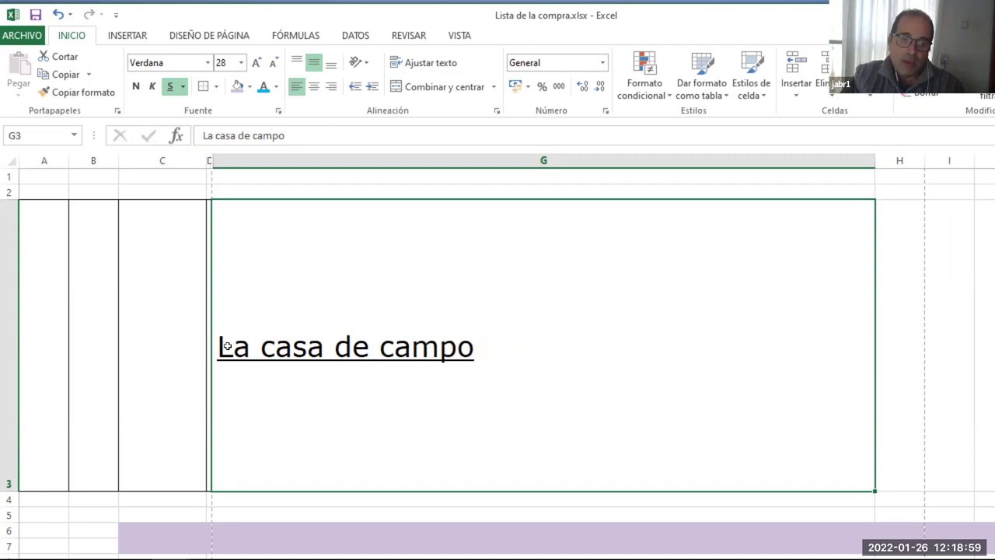
click(373, 86)
click(372, 86)
click(372, 86)
click(372, 85)
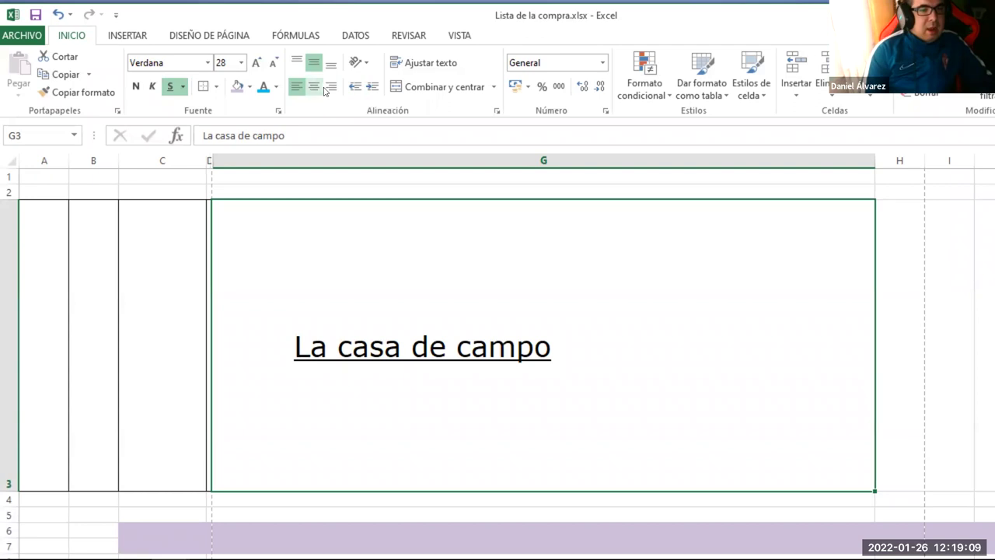
click(351, 92)
click(351, 92)
click(352, 92)
click(351, 91)
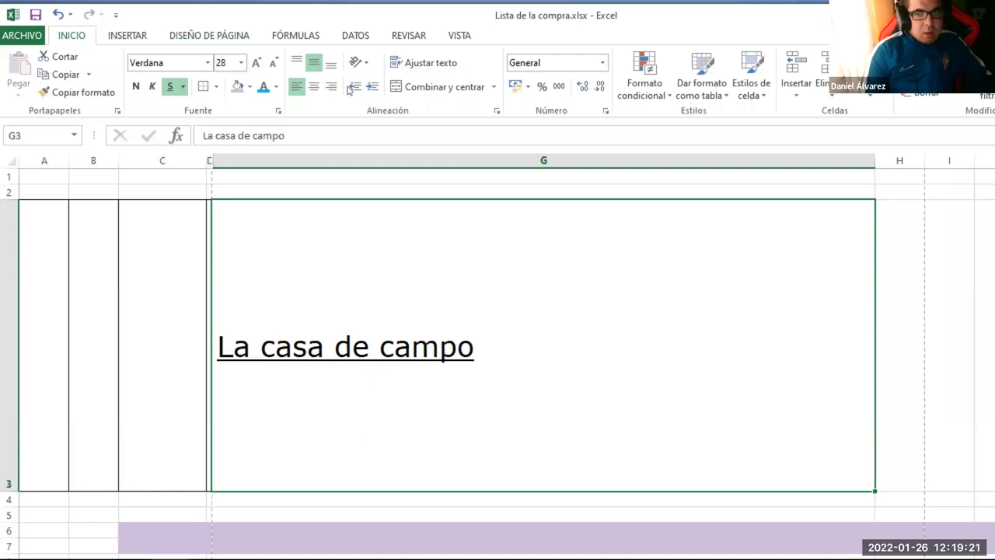
Turn on text wrapping for G3 and briefly edit its contents without changes
click(448, 72)
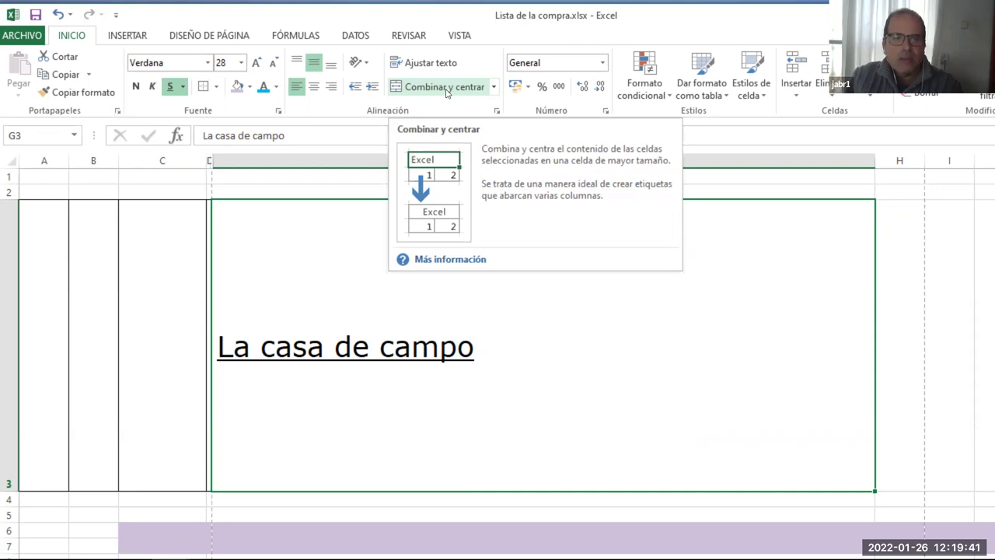
double_click(264, 350)
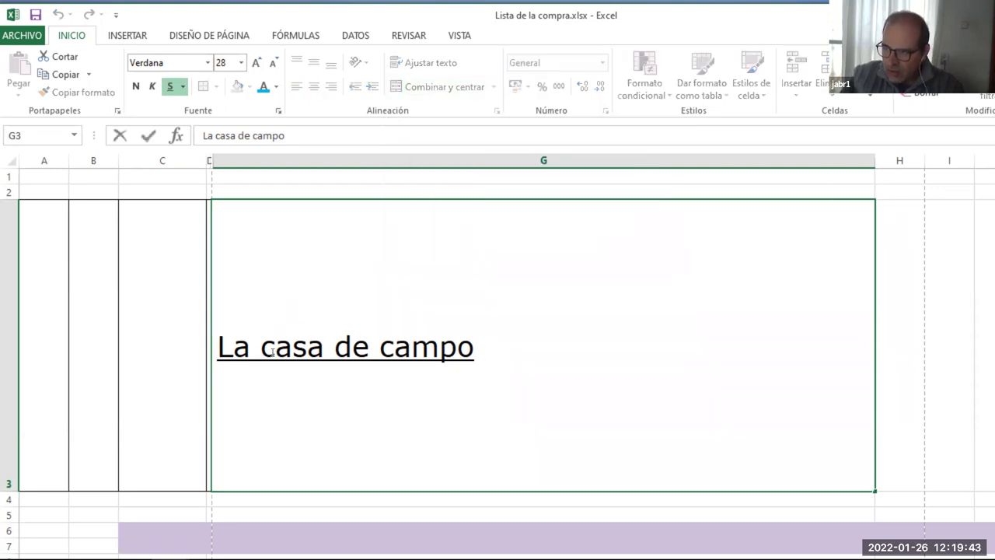
drag(263, 350, 220, 348)
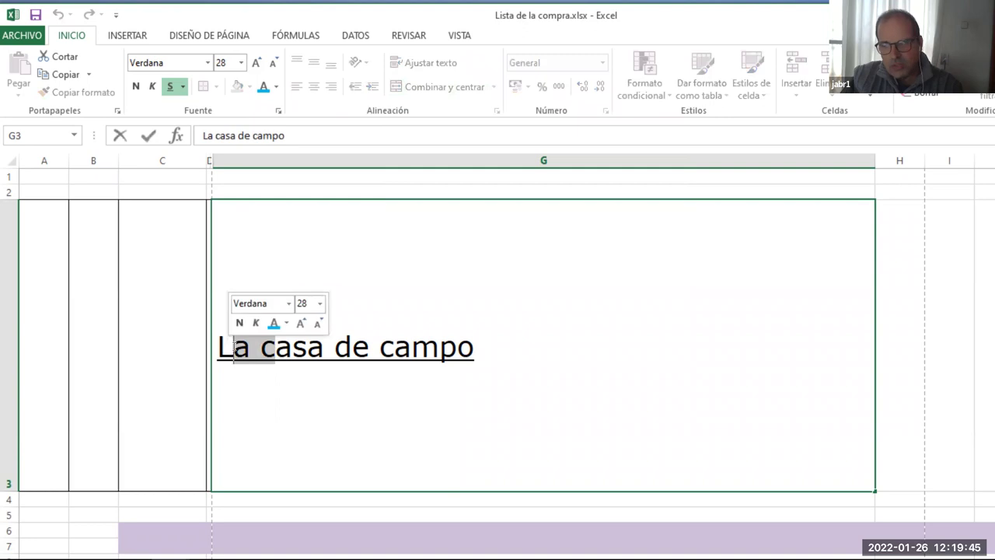
key(Left)
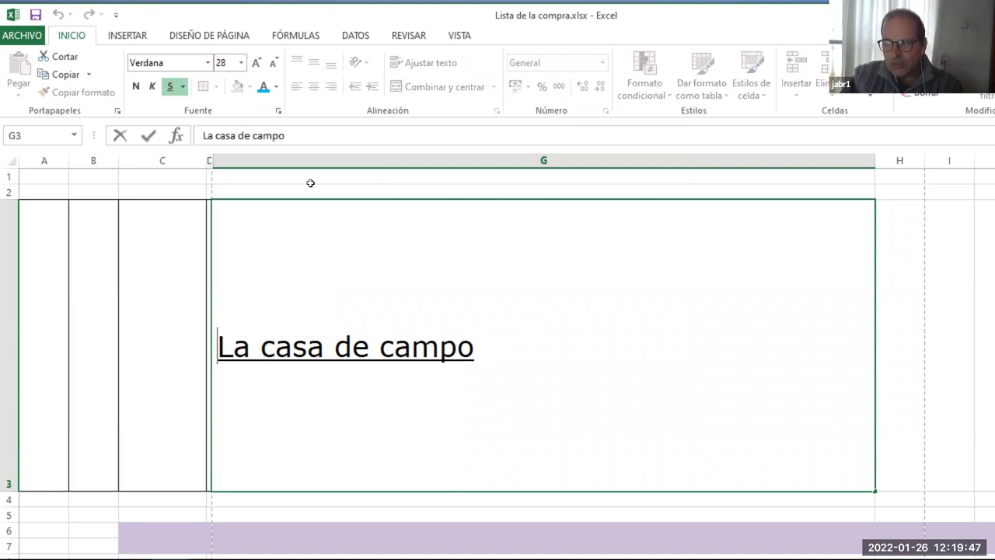
click(310, 183)
click(306, 221)
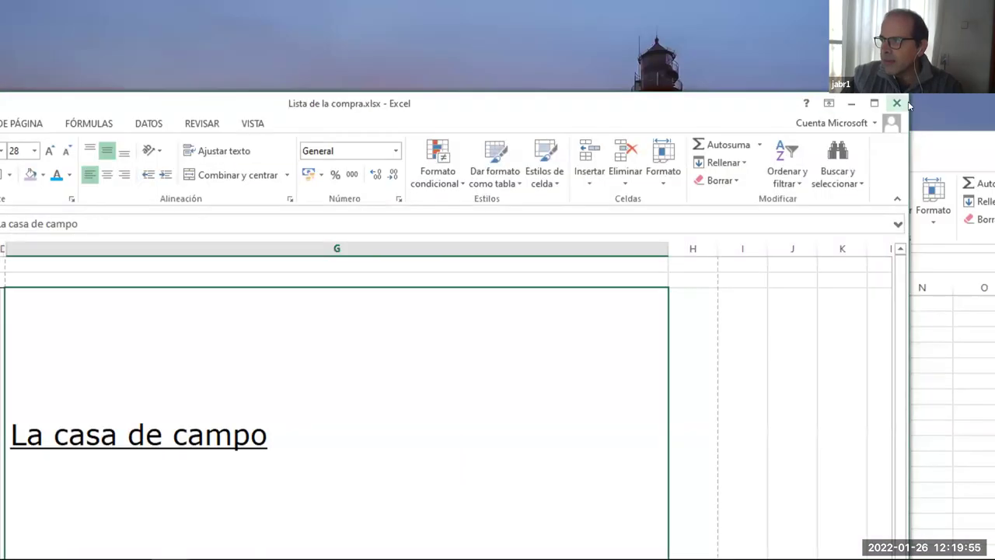
Close the Lista de la compra workbook and maximize the fichas de alumnos window
click(897, 102)
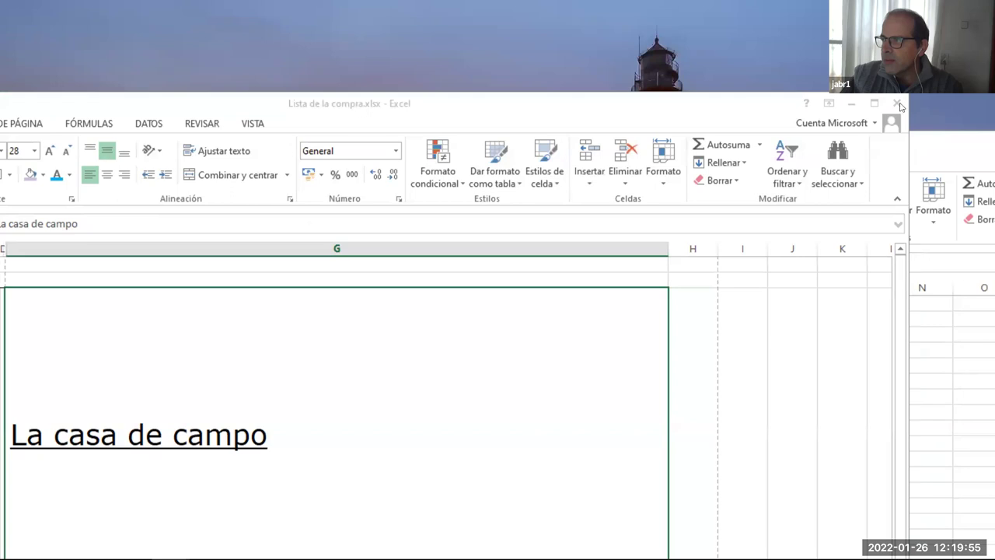
click(500, 317)
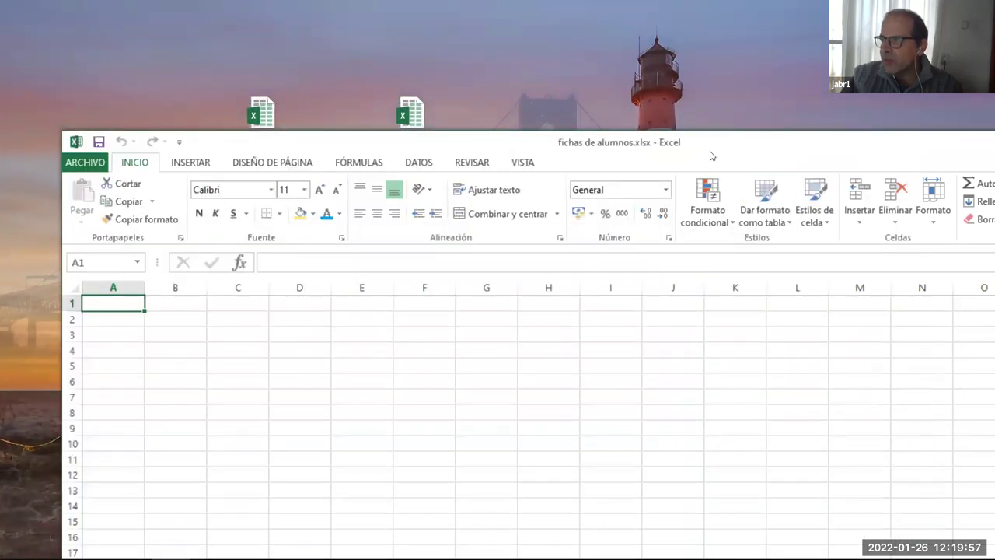
double_click(699, 144)
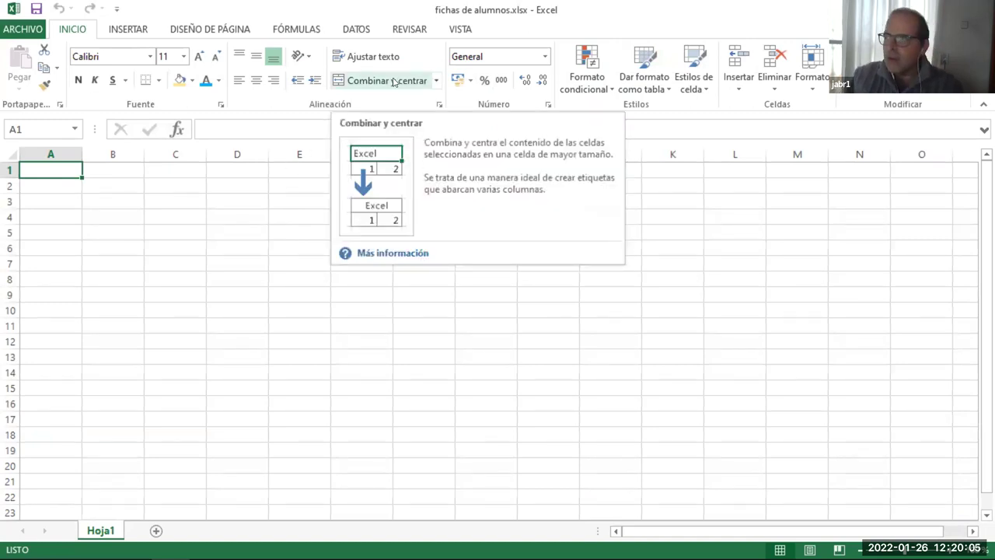
Set the page size to A4 on the Diseño de página tab
click(232, 33)
click(230, 62)
click(269, 315)
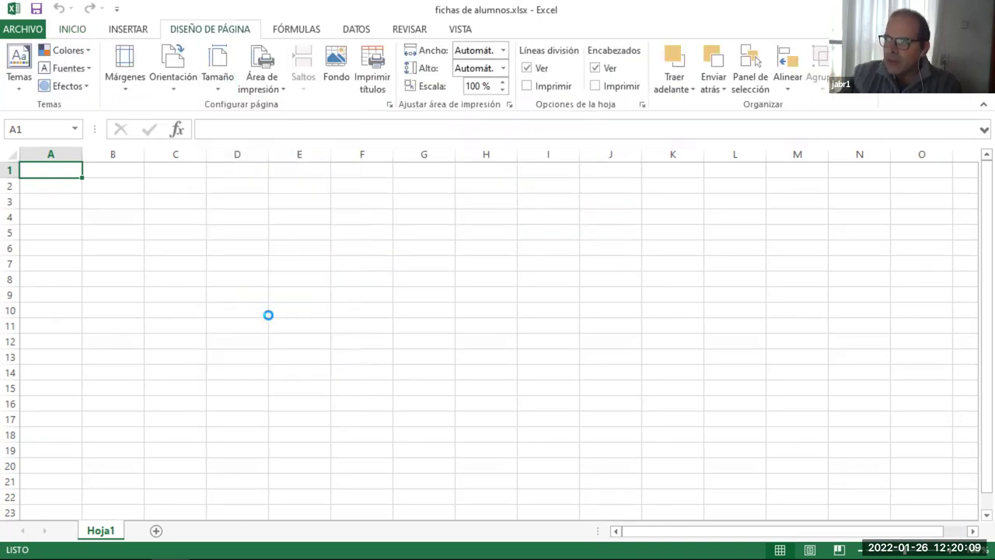
click(397, 250)
click(429, 171)
drag(429, 171, 206, 173)
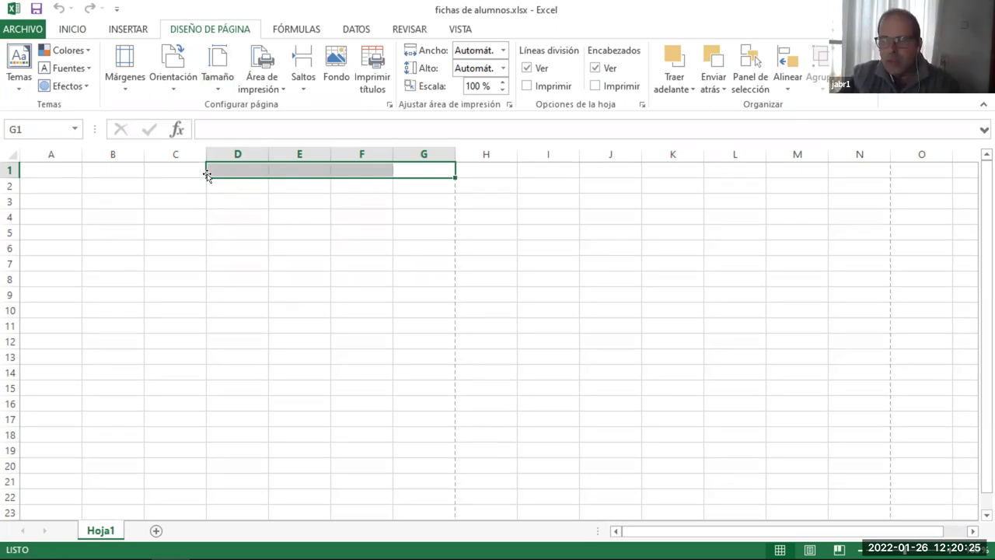
click(200, 232)
Enter 'Titulo 1' in A1 and centre it horizontally
click(44, 173)
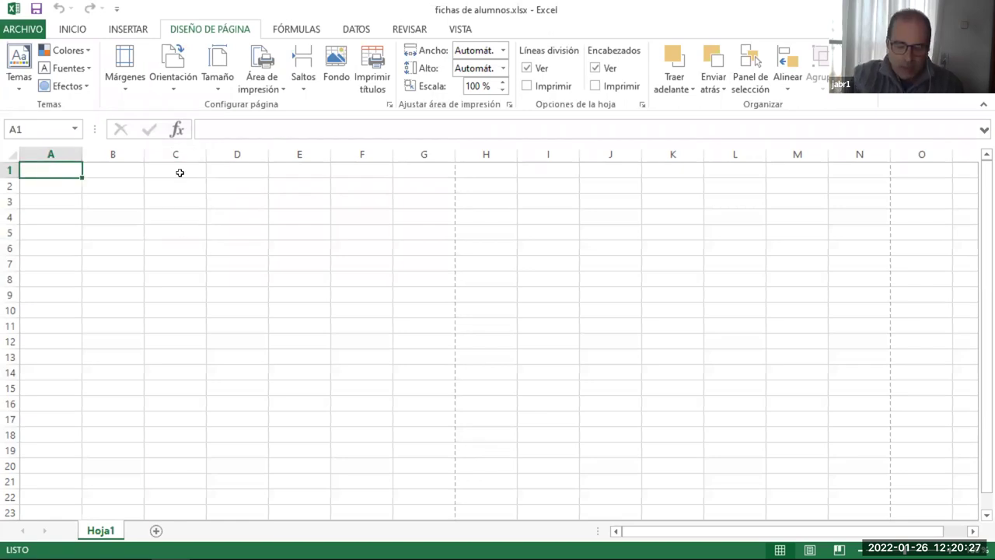
text(Titulo 1)
click(153, 178)
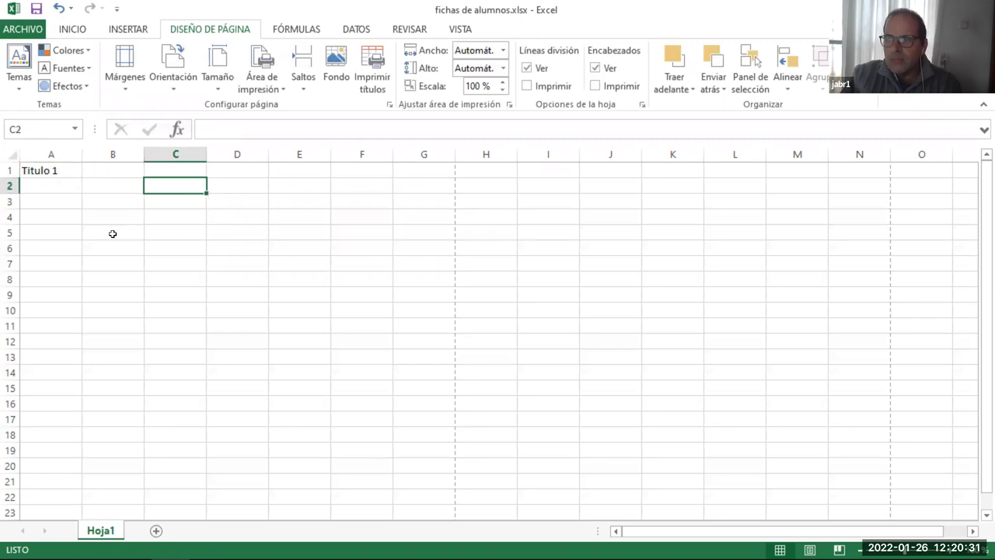
click(72, 169)
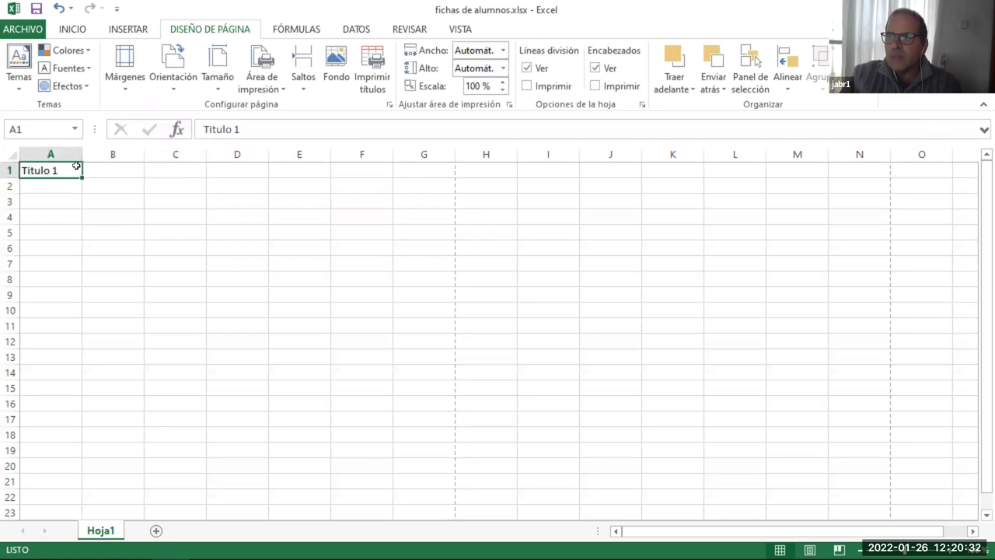
click(74, 29)
click(256, 81)
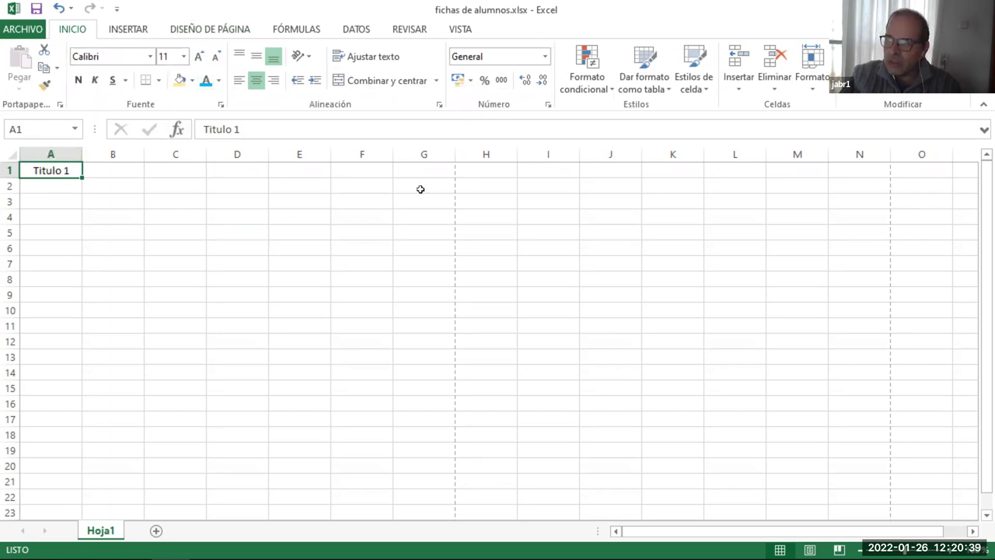
Check the sheet in the print preview and return to the worksheet
click(22, 30)
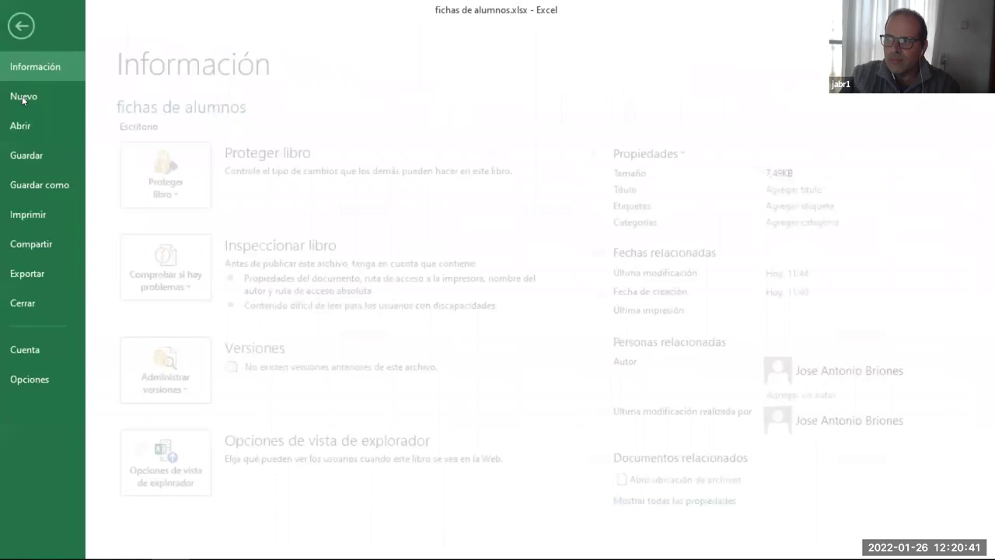
click(70, 220)
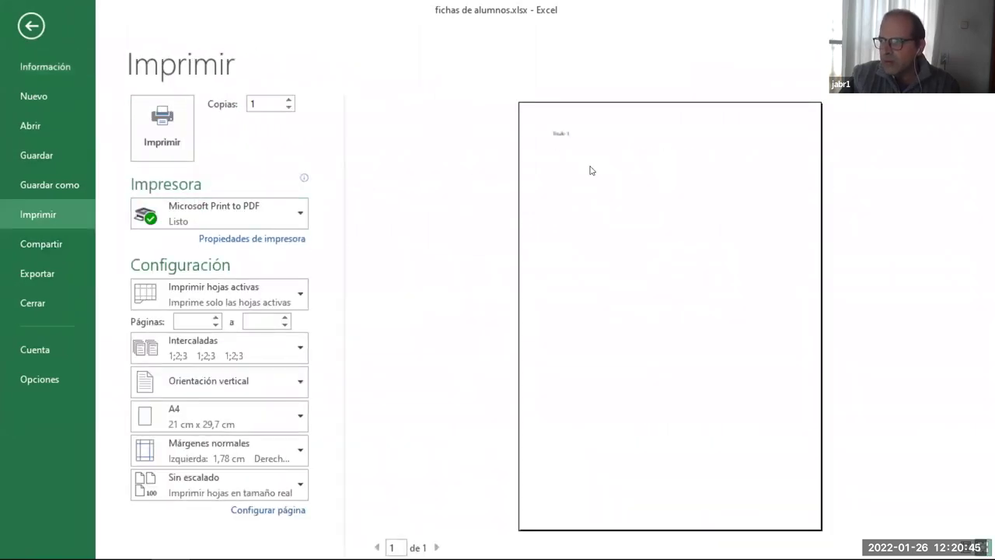
click(31, 26)
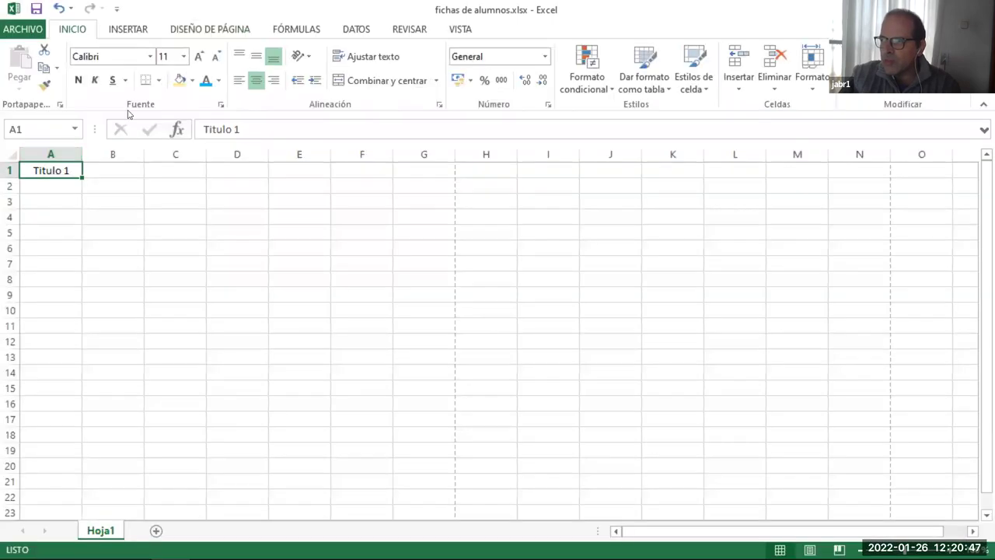
Set Titulo 1 to 28 pt, autofit column A, and recheck the print preview
click(184, 56)
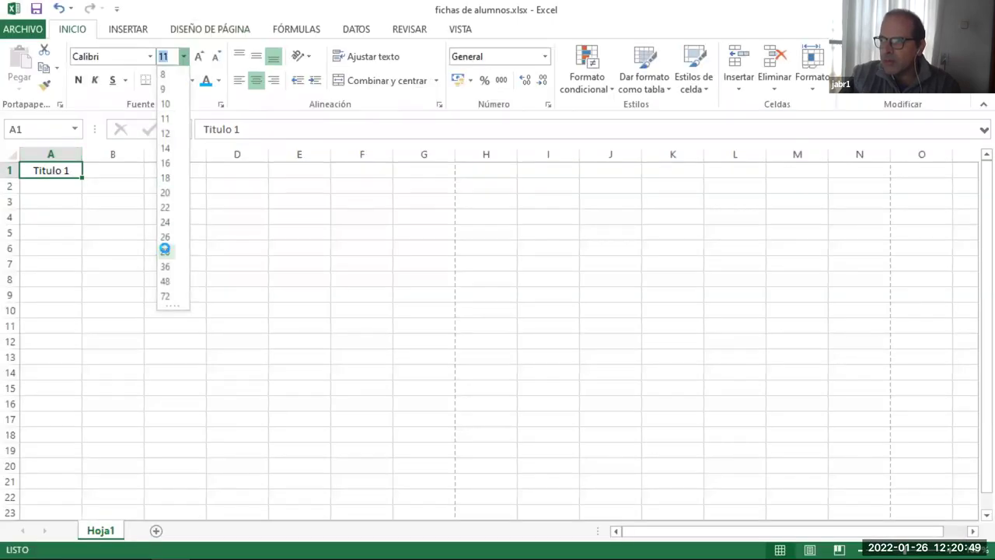
click(165, 251)
double_click(82, 154)
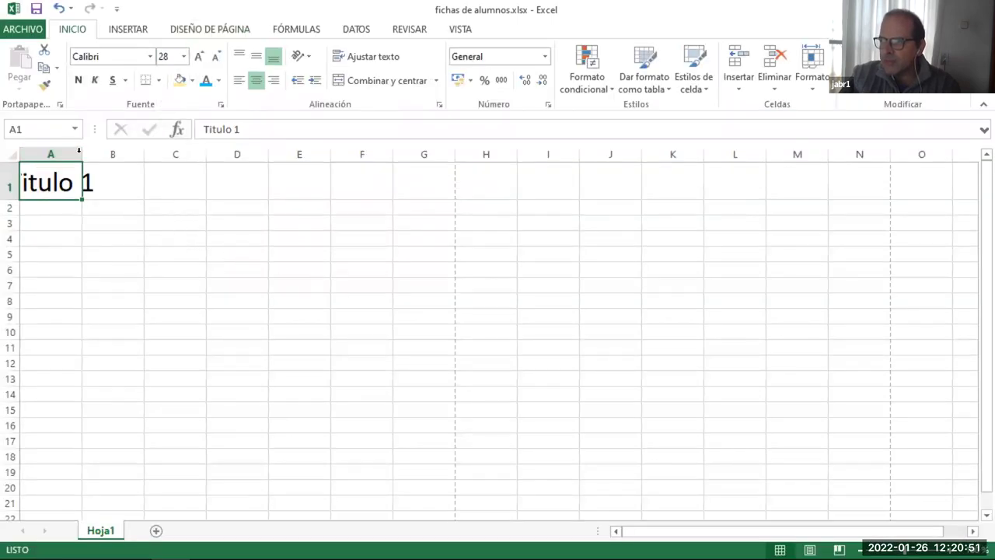
click(43, 30)
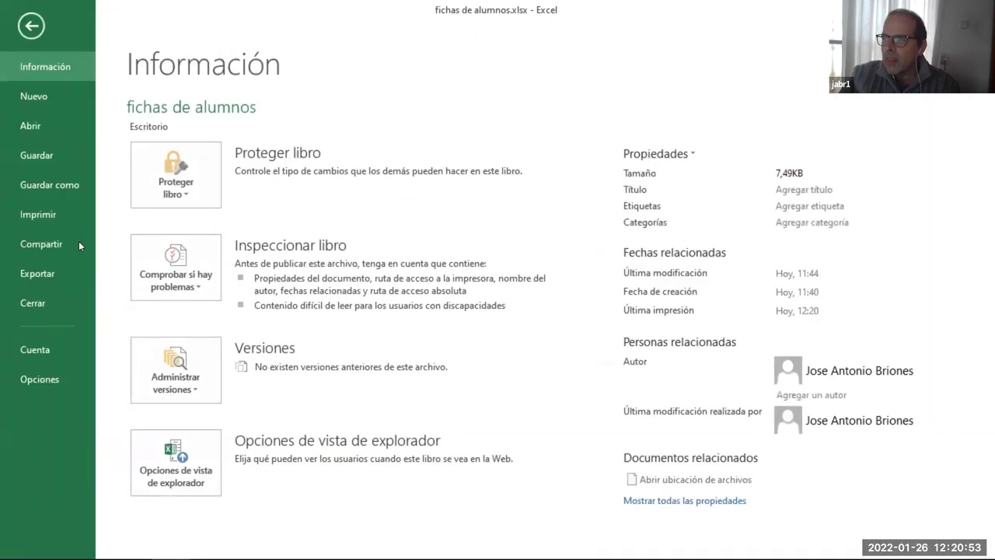
click(45, 213)
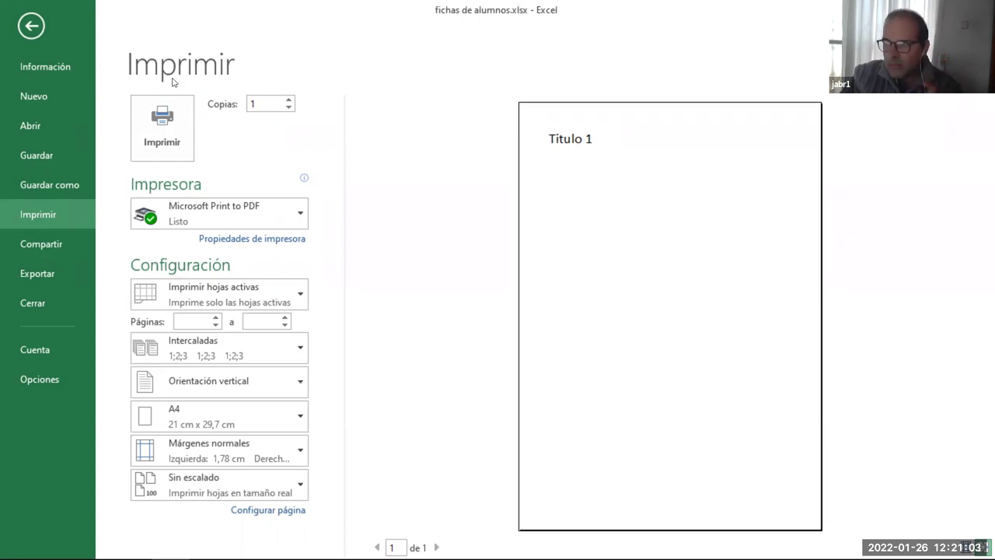
click(30, 25)
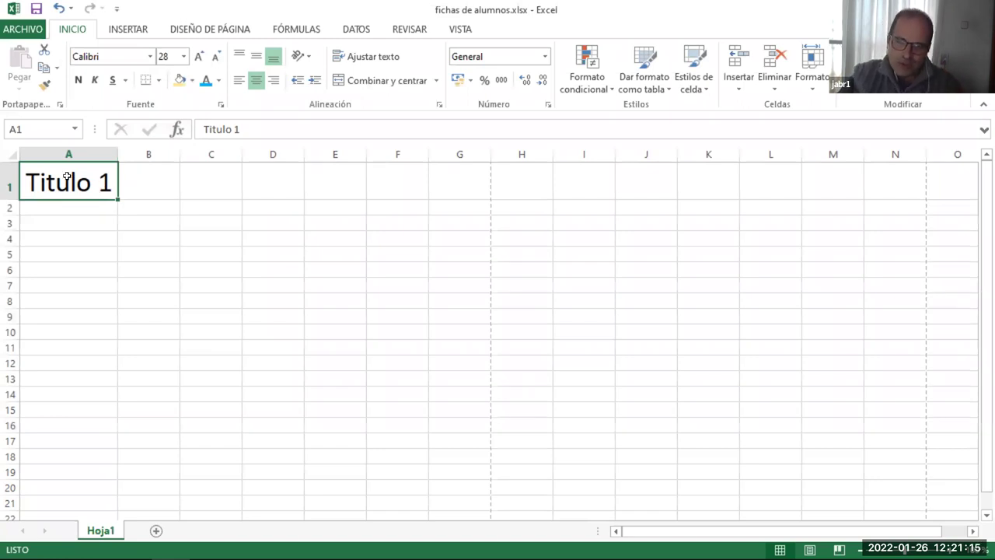
Copy Titulo 1 into D1, clear A1, and select row 1 cells A1:G1
key(ctrl+c)
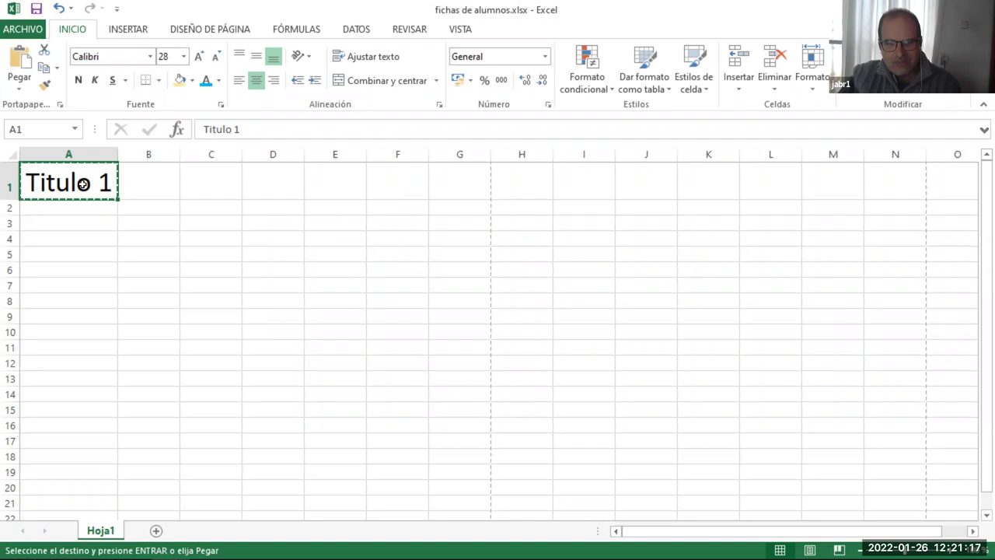
click(253, 198)
key(ctrl+v)
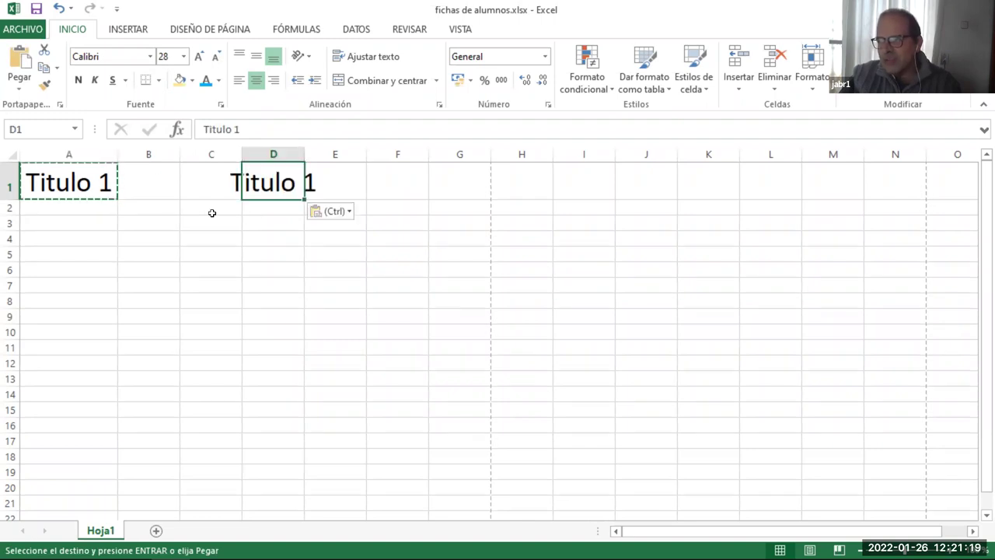
click(84, 180)
key(Delete)
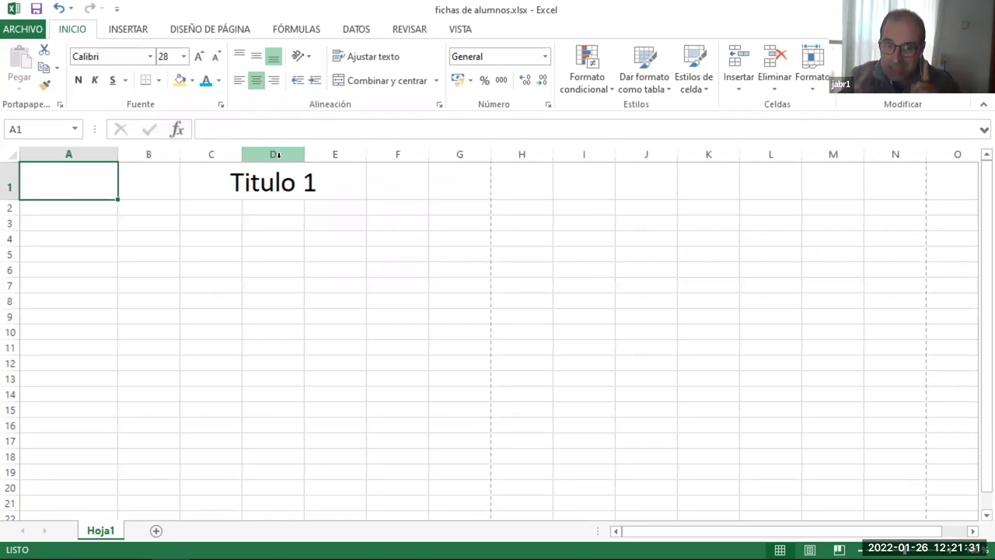
drag(471, 176, 72, 178)
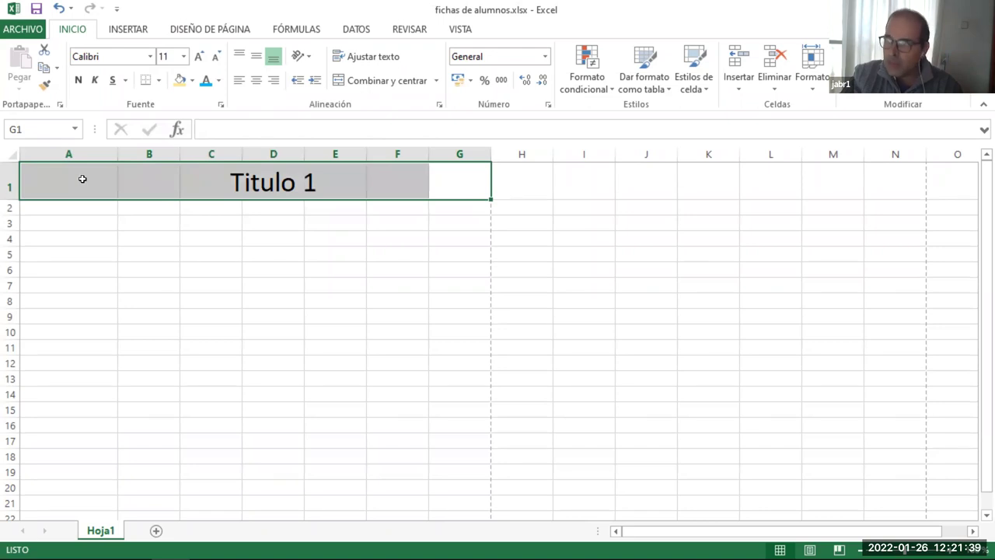
Merge and centre A1:G1, then step across row 2 from A2 to G2 and back
click(376, 82)
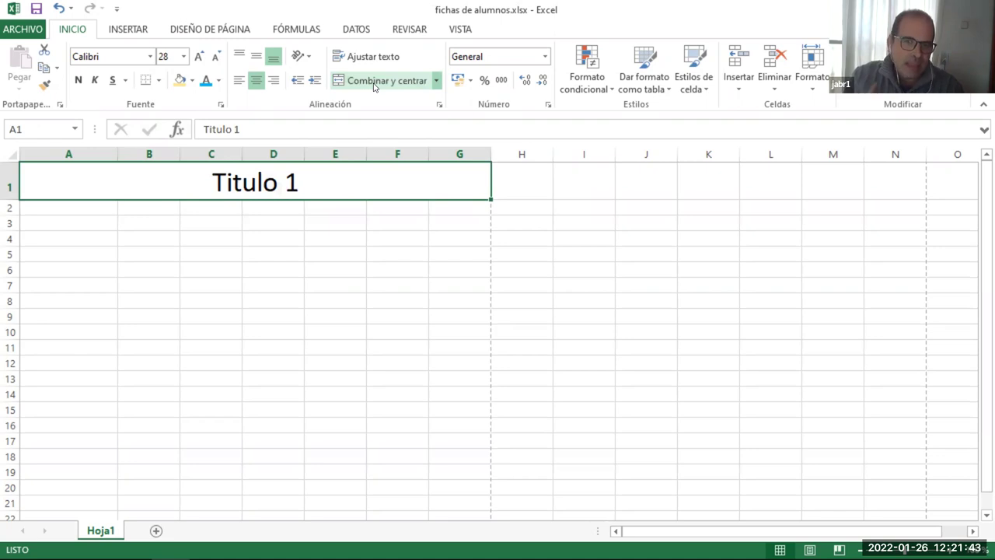
click(86, 207)
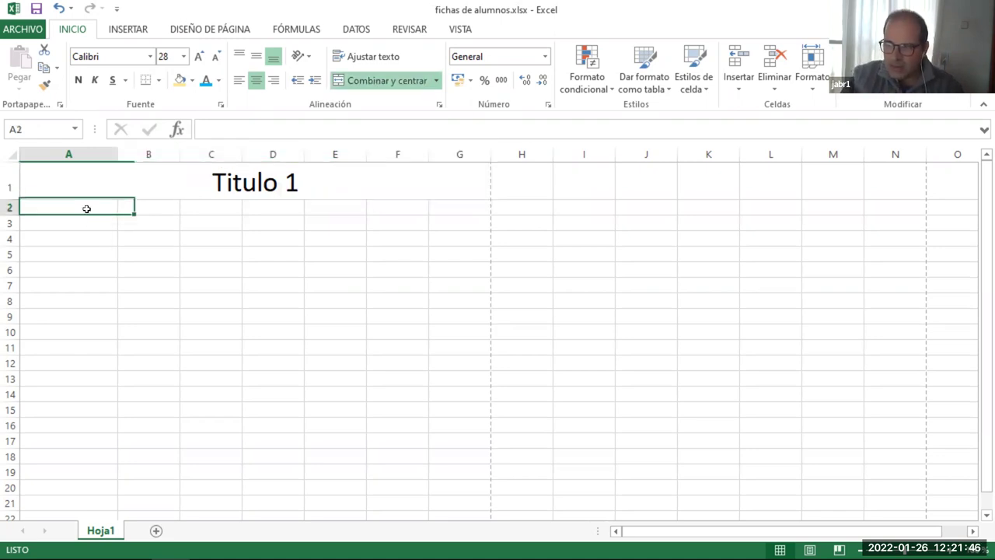
click(161, 210)
click(208, 205)
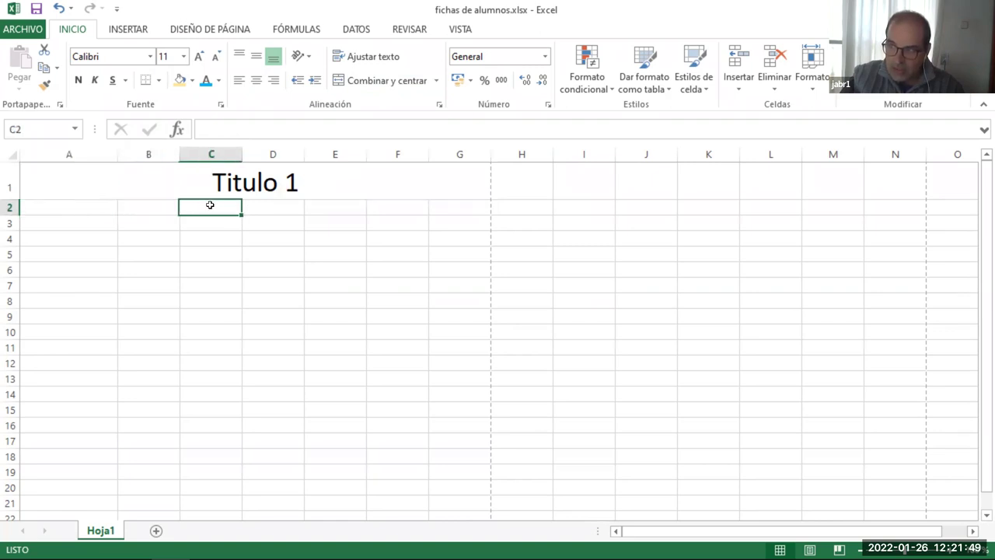
click(272, 206)
click(317, 210)
click(388, 209)
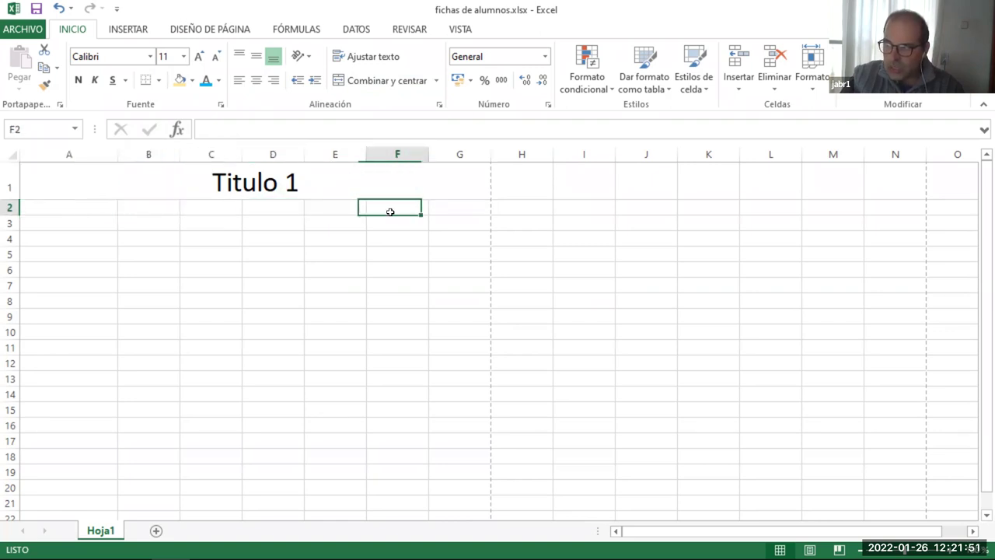
click(453, 209)
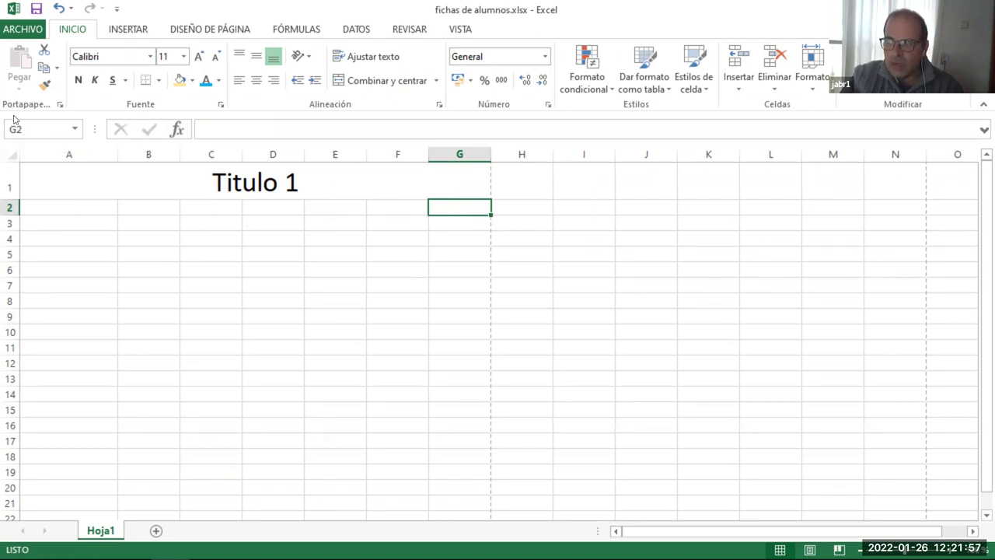
click(410, 206)
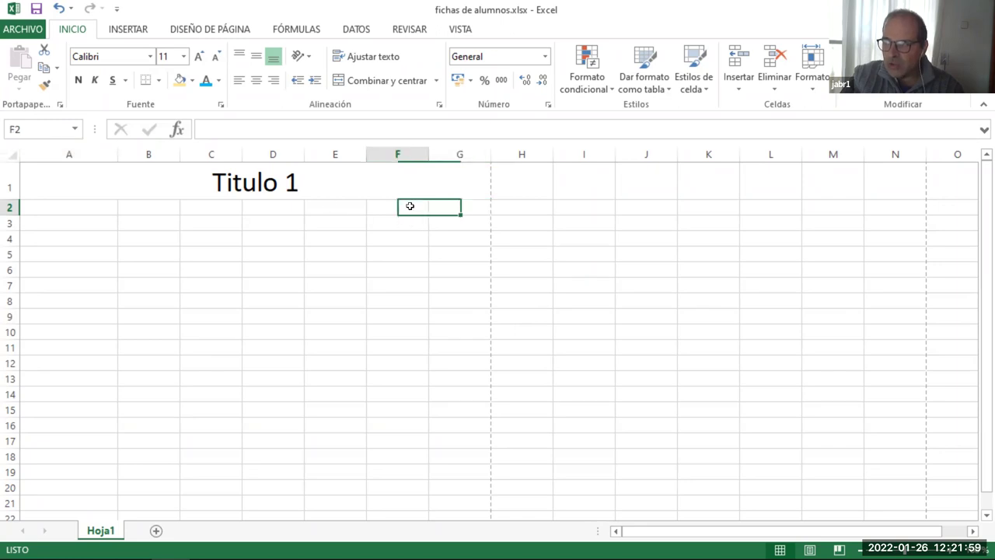
click(329, 209)
click(268, 211)
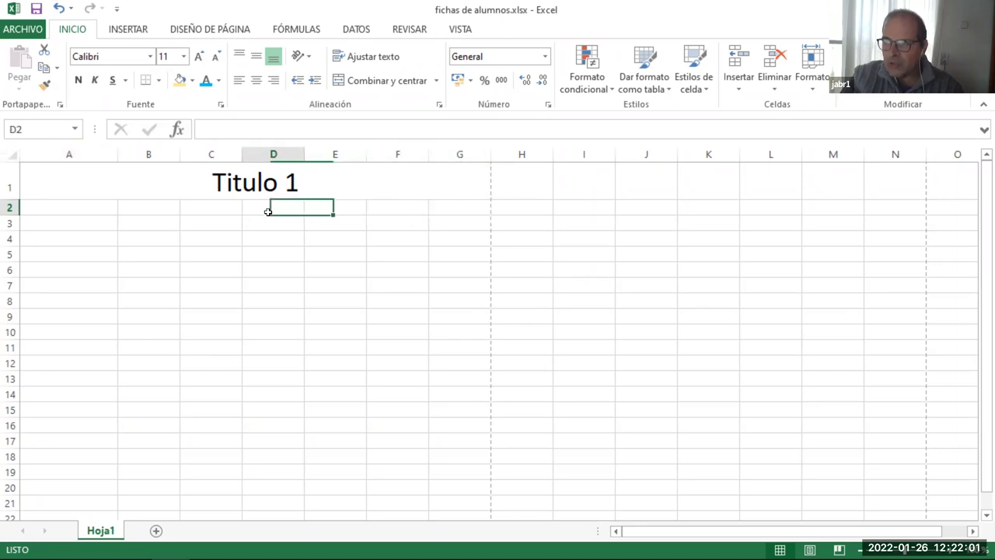
click(210, 204)
click(154, 207)
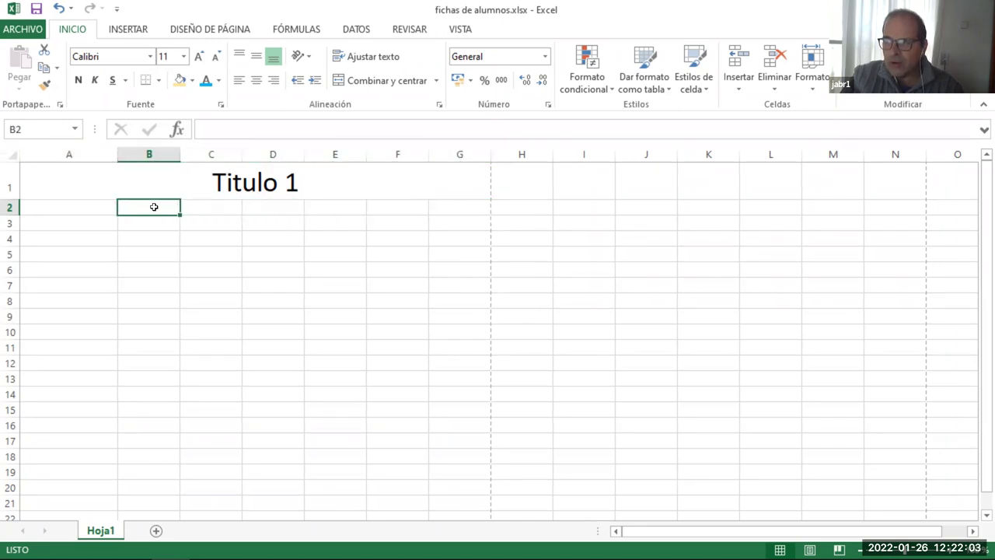
click(103, 210)
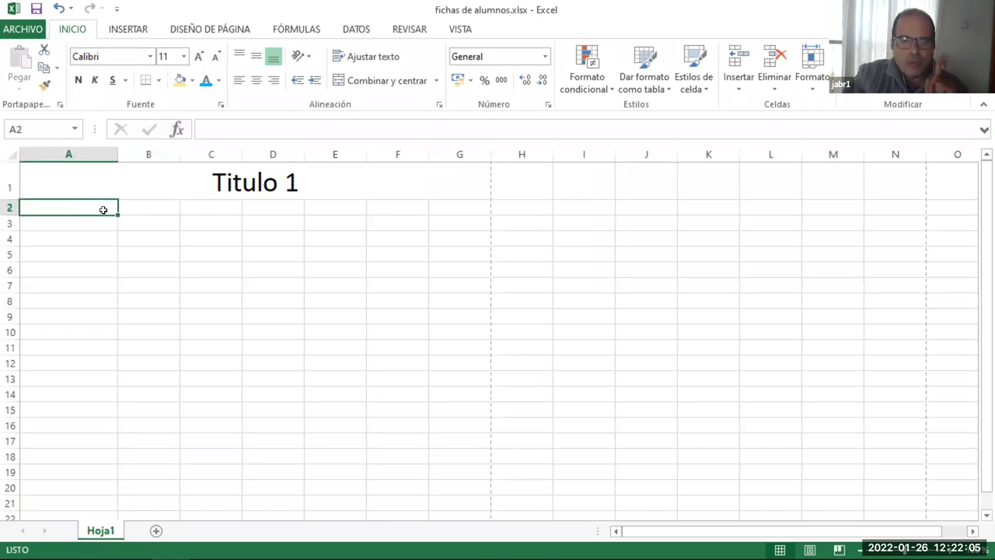
click(129, 188)
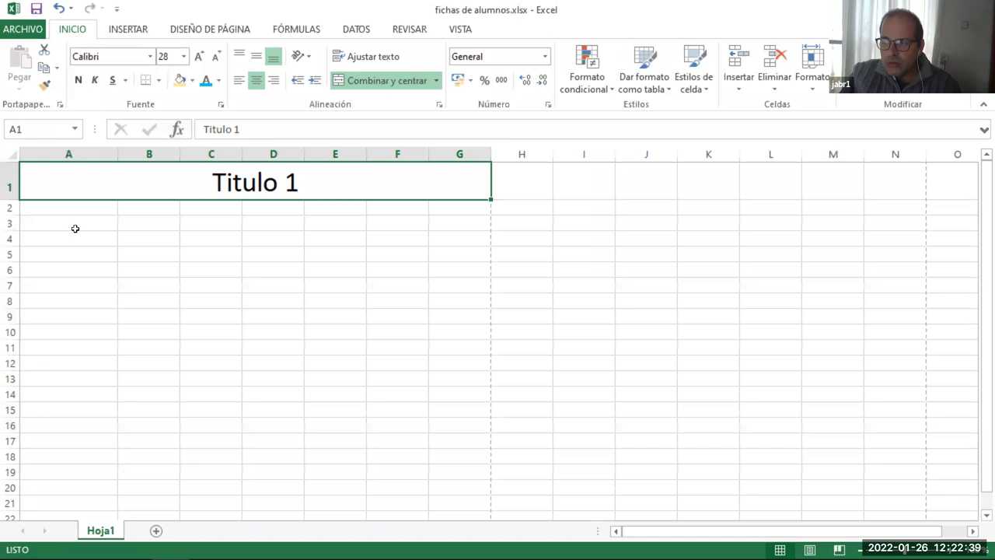
drag(70, 223, 49, 348)
click(31, 166)
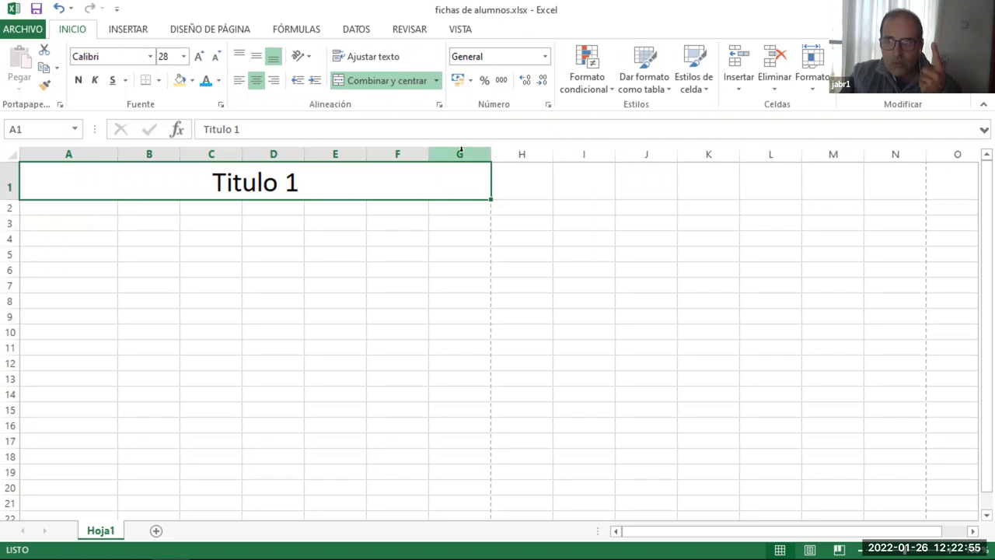
drag(158, 219, 148, 356)
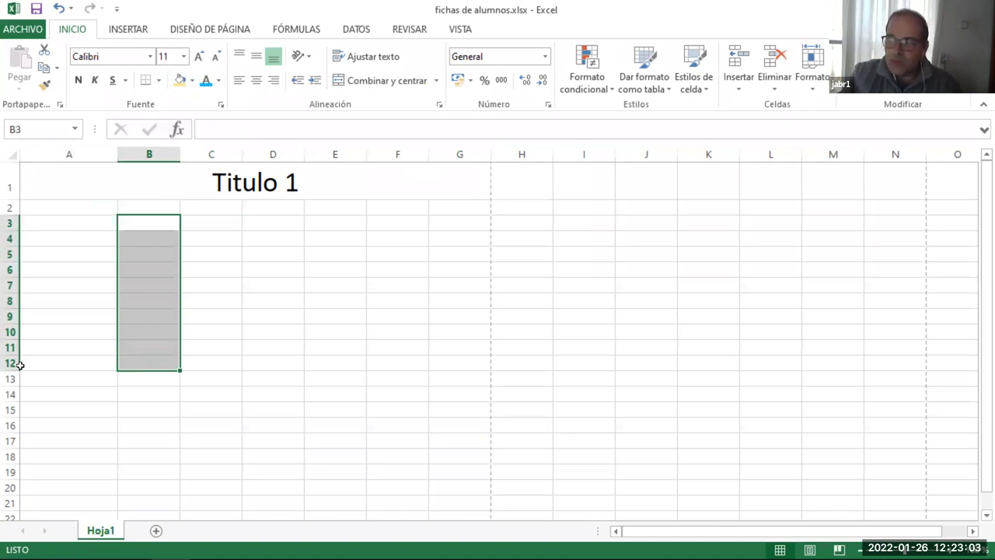
Merge B3:B12 into one cell, then unmerge it back into separate cells
click(367, 80)
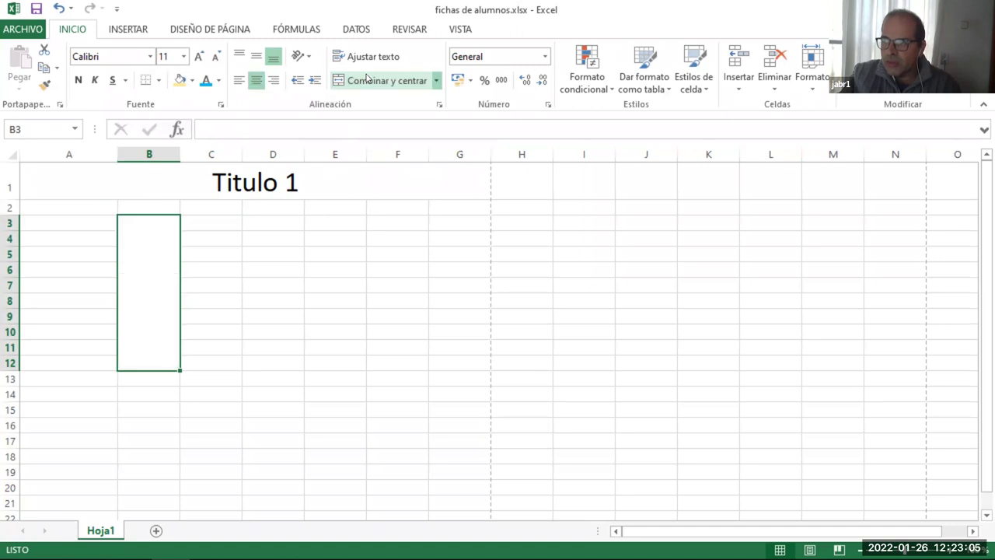
click(205, 249)
click(150, 242)
click(185, 249)
click(143, 248)
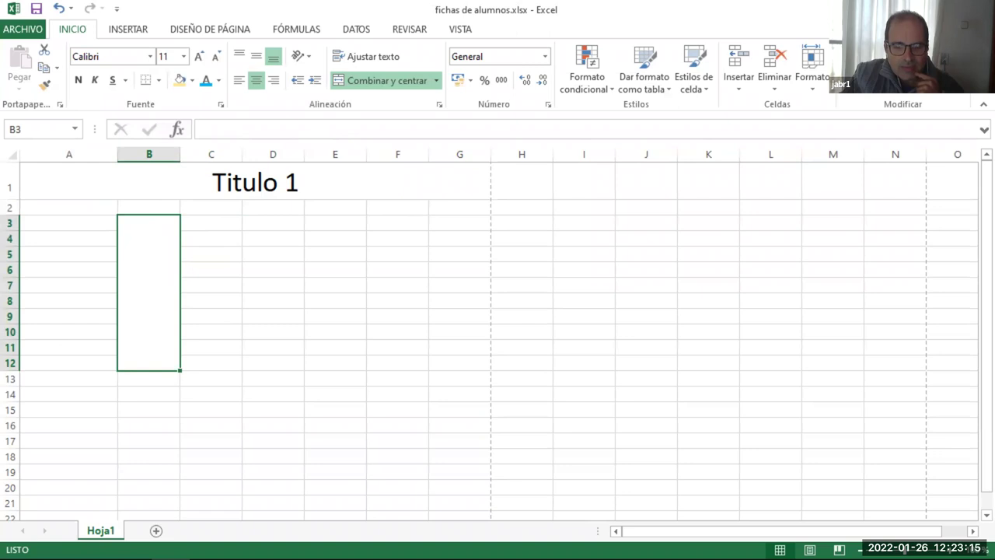
mouse_move(458, 556)
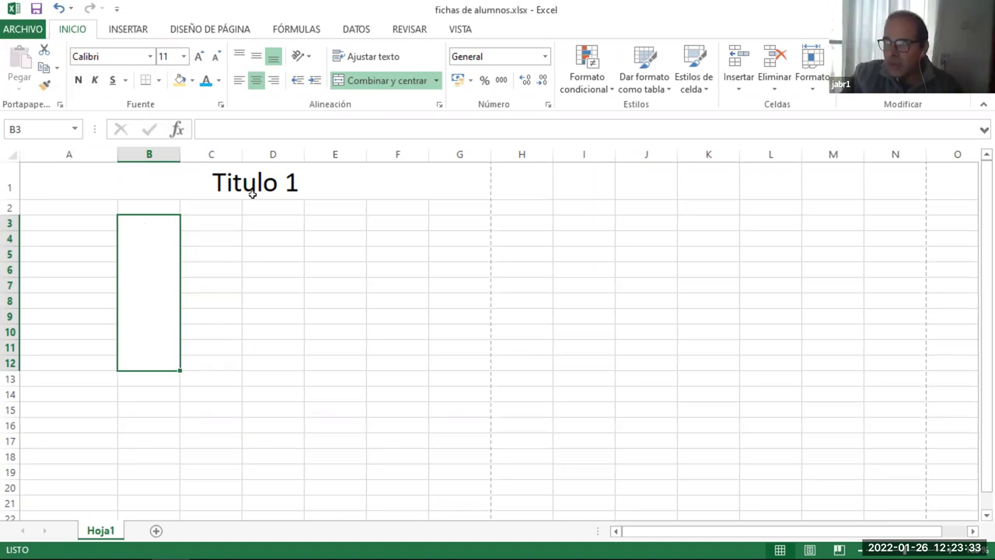
click(356, 82)
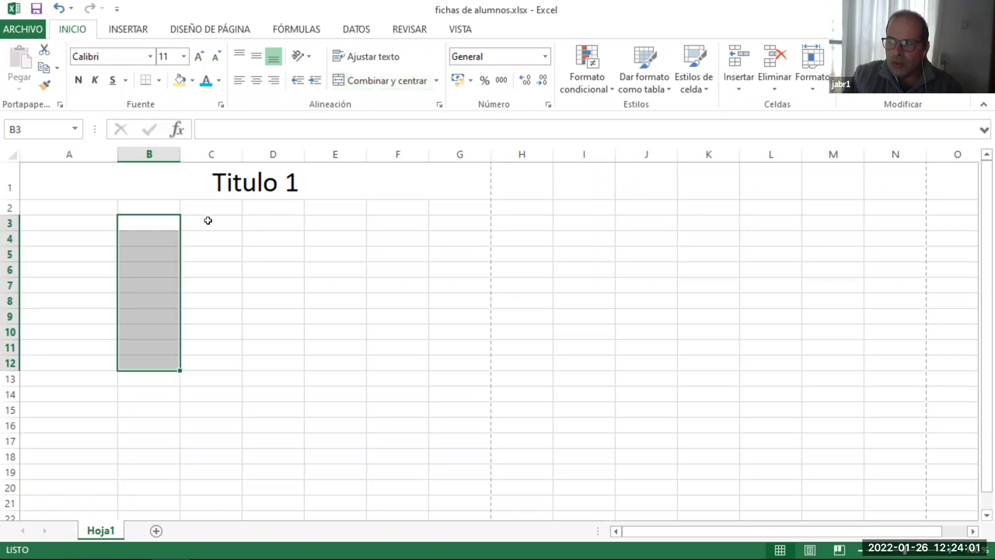
Select C3:F5, then apply Combinar y centrar to the single cell B2
drag(207, 220, 409, 251)
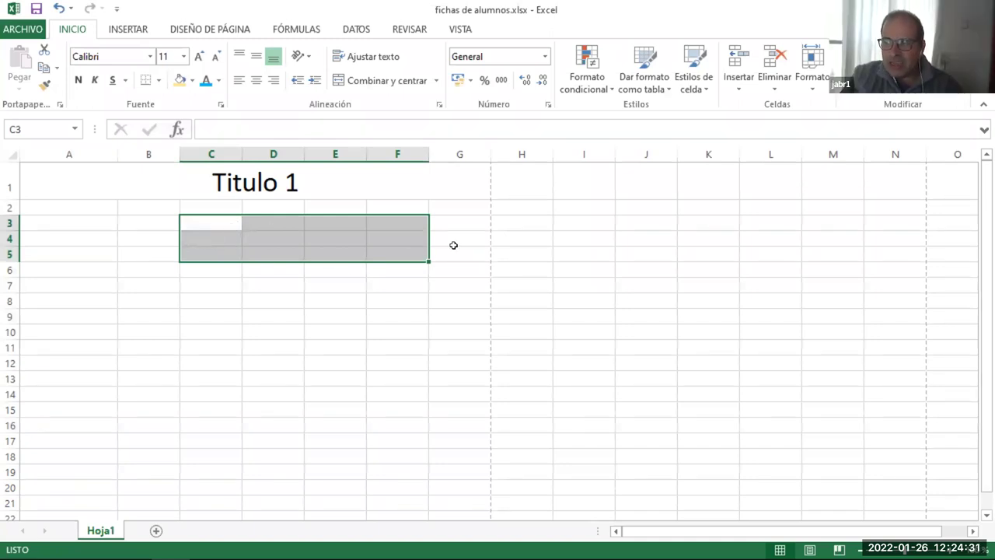
click(159, 212)
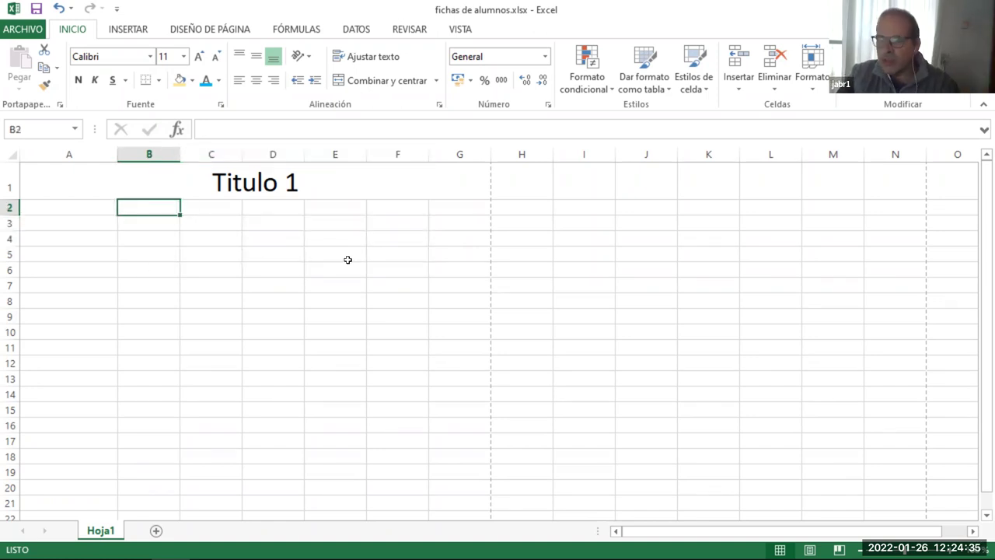
click(379, 82)
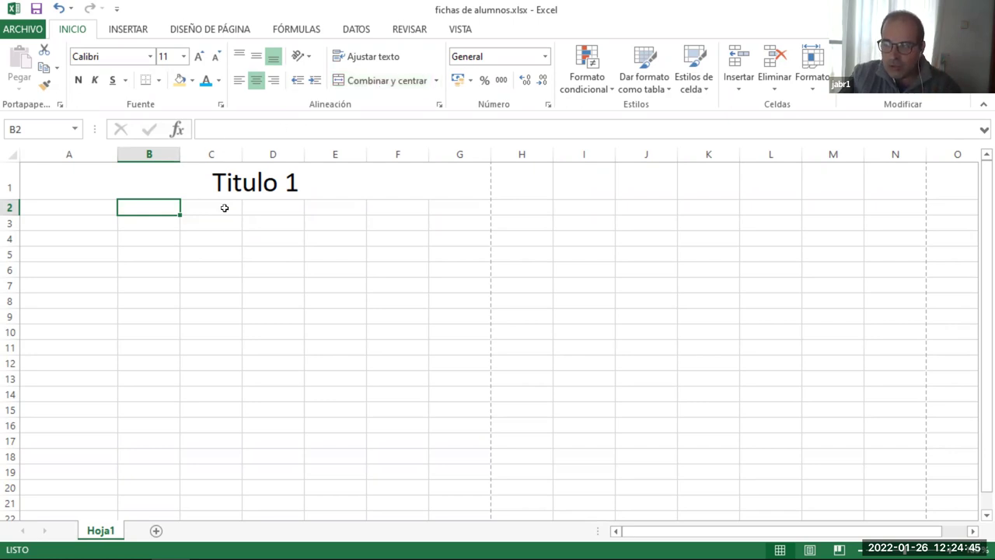
Select B2:C2, undo the last change with Ctrl+Z, and select F2:G2
drag(223, 207, 153, 205)
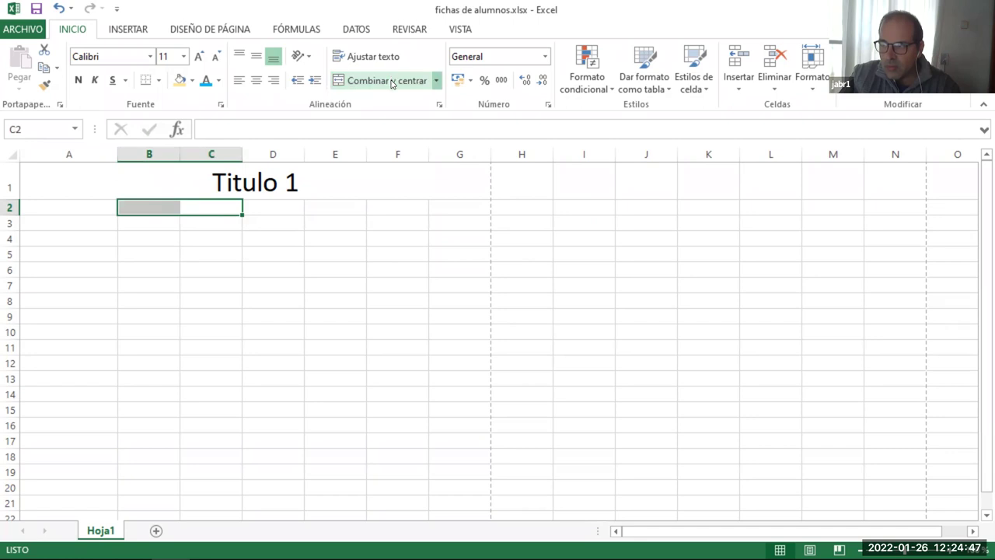
click(377, 240)
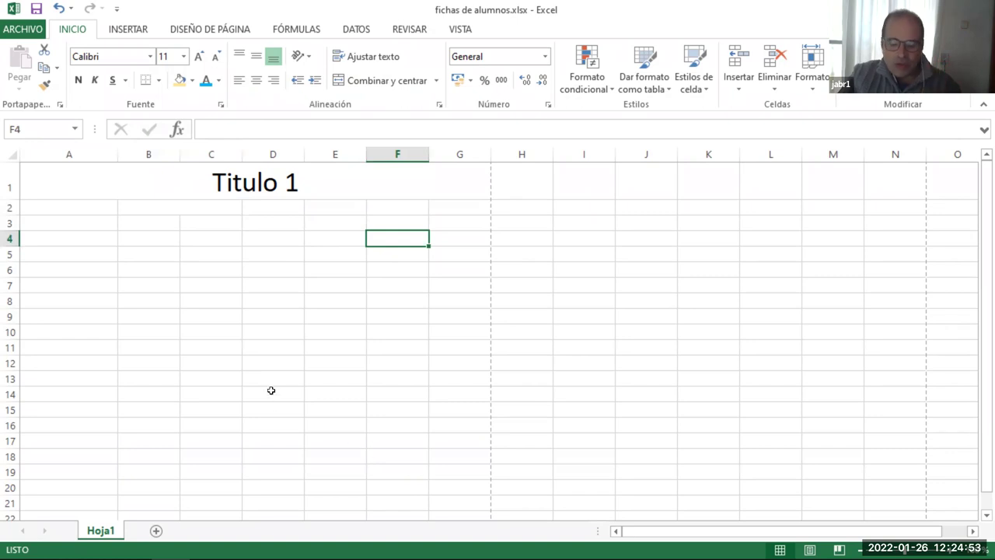
key(ctrl+z)
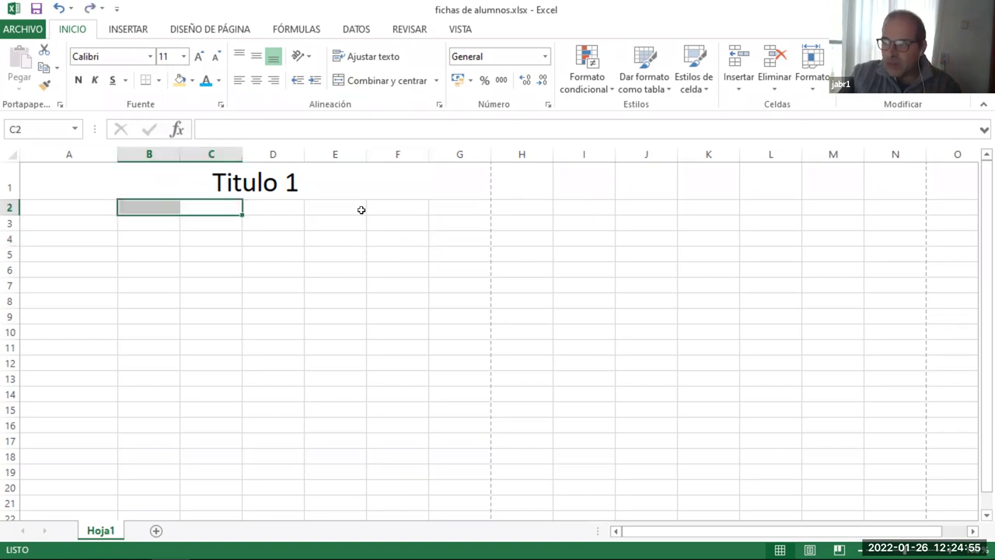
mouse_move(458, 207)
mouse_down()
mouse_move(402, 201)
mouse_move(414, 210)
mouse_up()
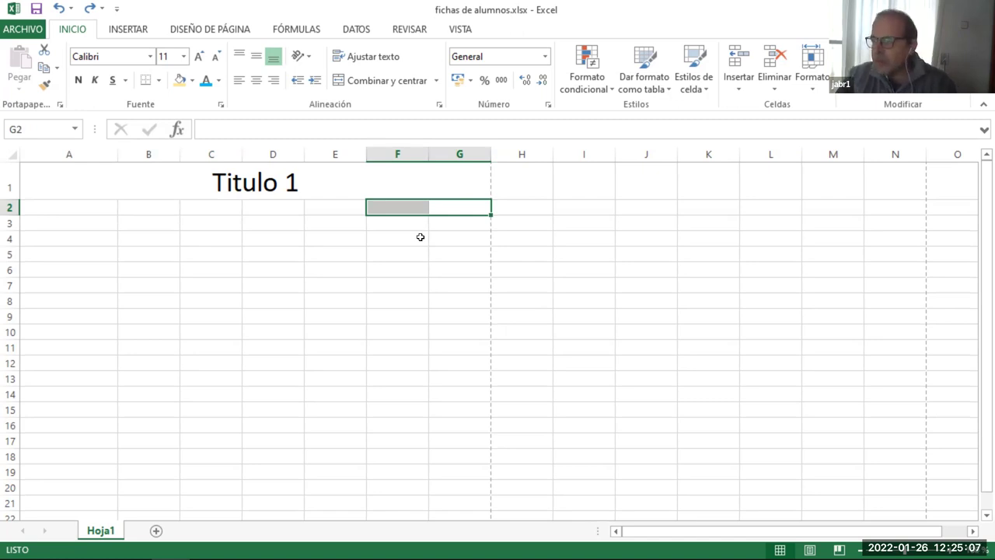
click(420, 236)
drag(449, 203, 415, 205)
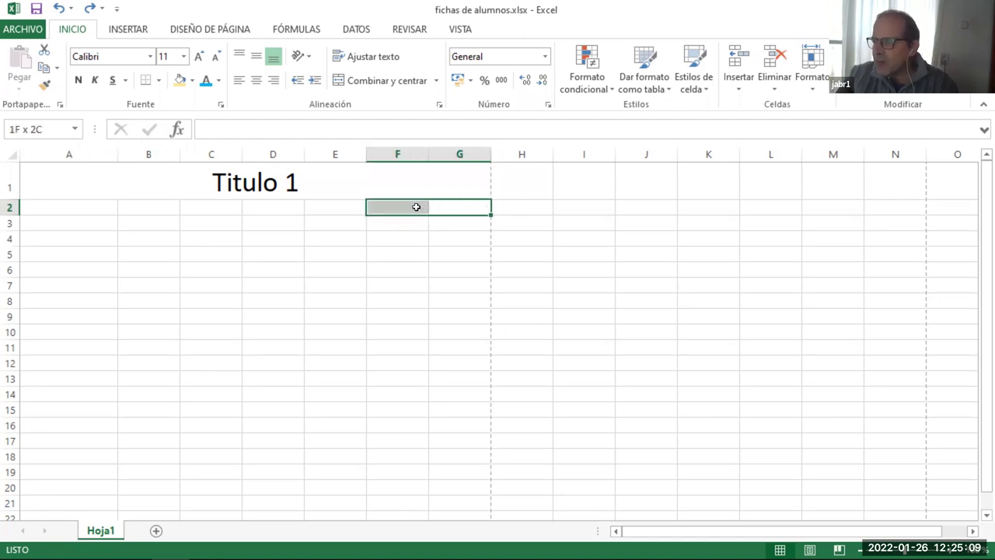
Merge F2:G2 and type the heading 'Horario' in it
click(381, 80)
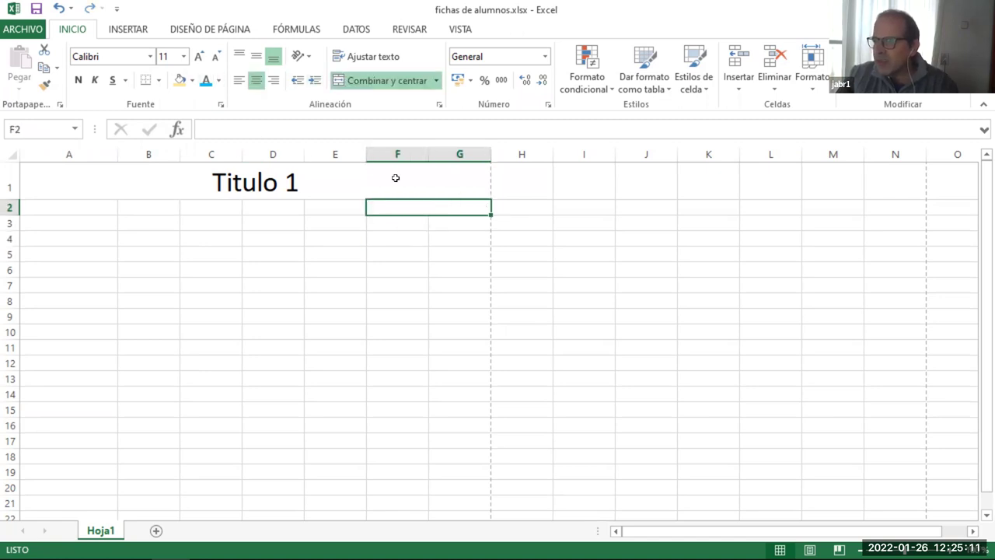
double_click(416, 205)
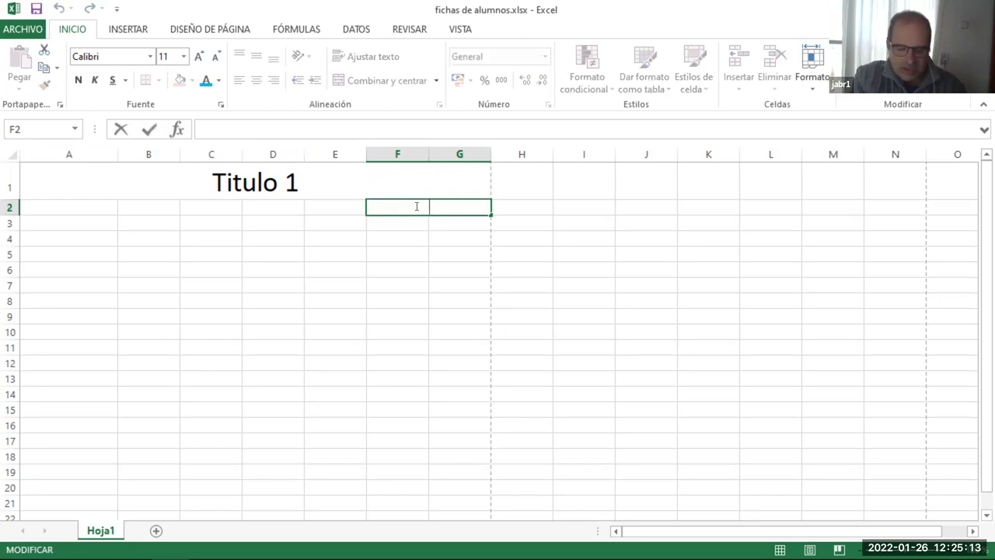
text(Hora)
key(BackSpace)
text(ario)
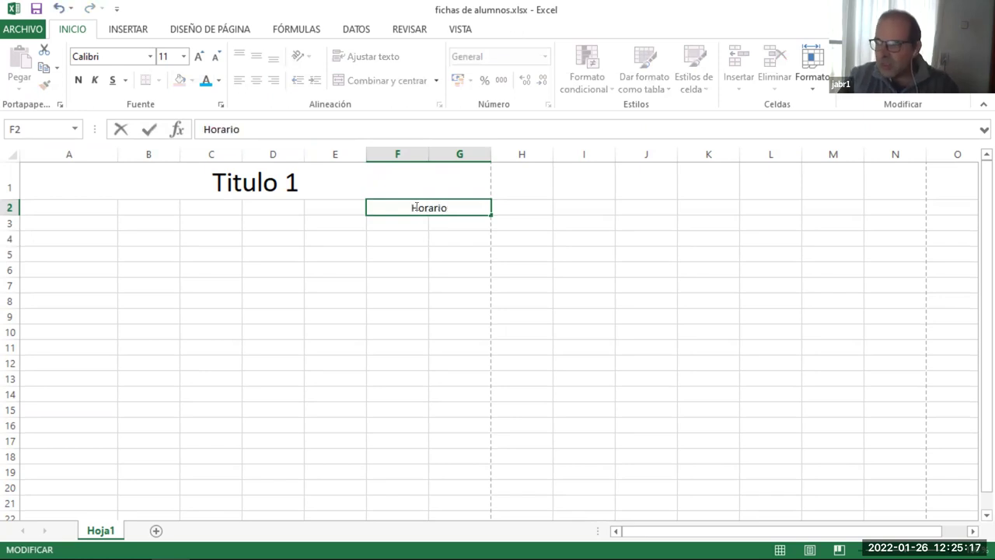
click(389, 223)
Enter 'Entrada' in F3 and 'Salida' in G3, then select F2:G3
text(Entrada)
click(446, 221)
text(Salida)
drag(431, 269, 425, 269)
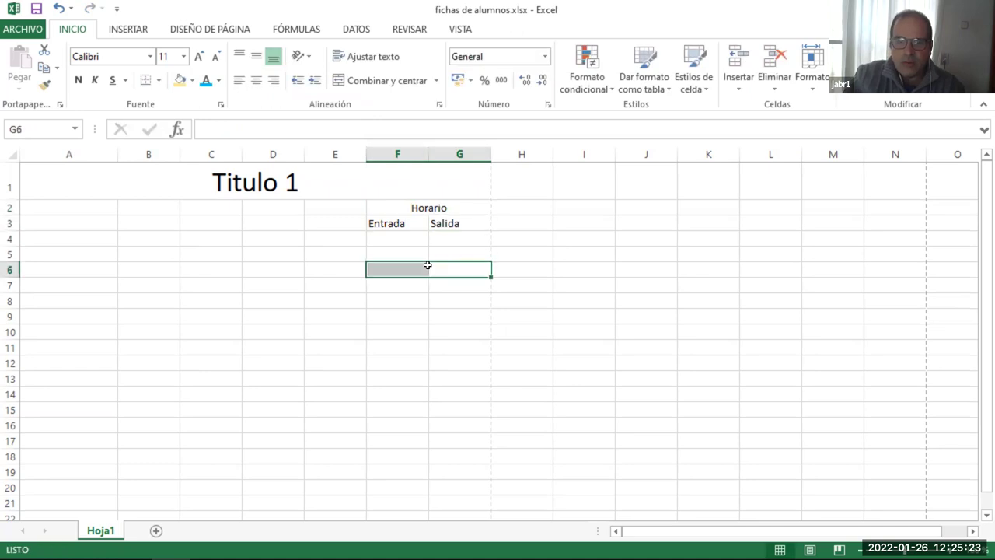
drag(399, 204, 439, 220)
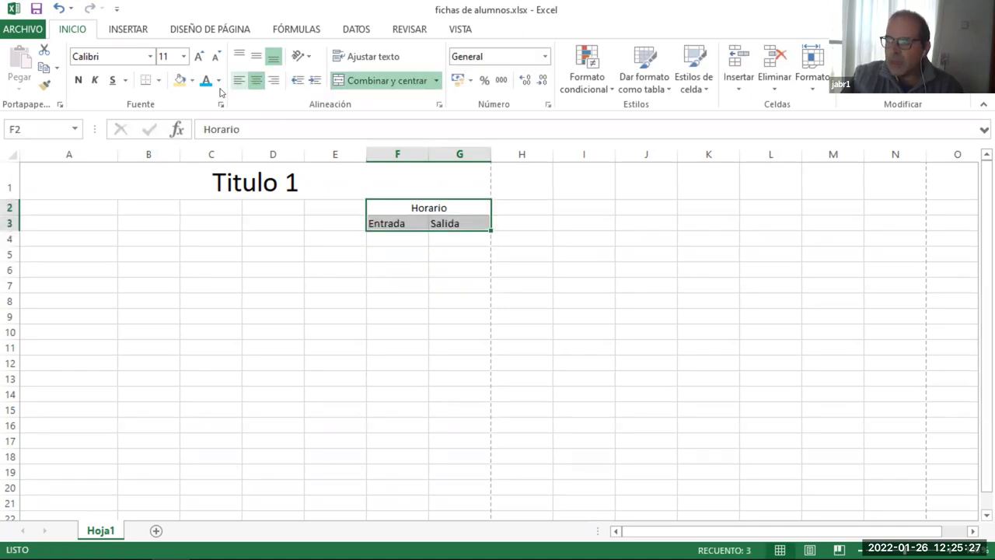
Give every cell of F2:G3 all borders, then border the empty F5:G6 block the same way
click(158, 81)
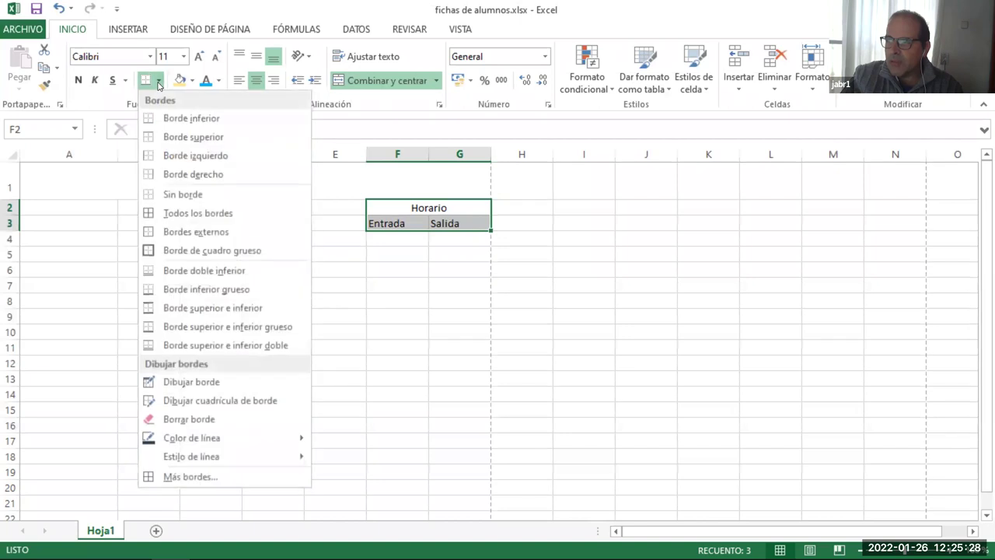
click(178, 227)
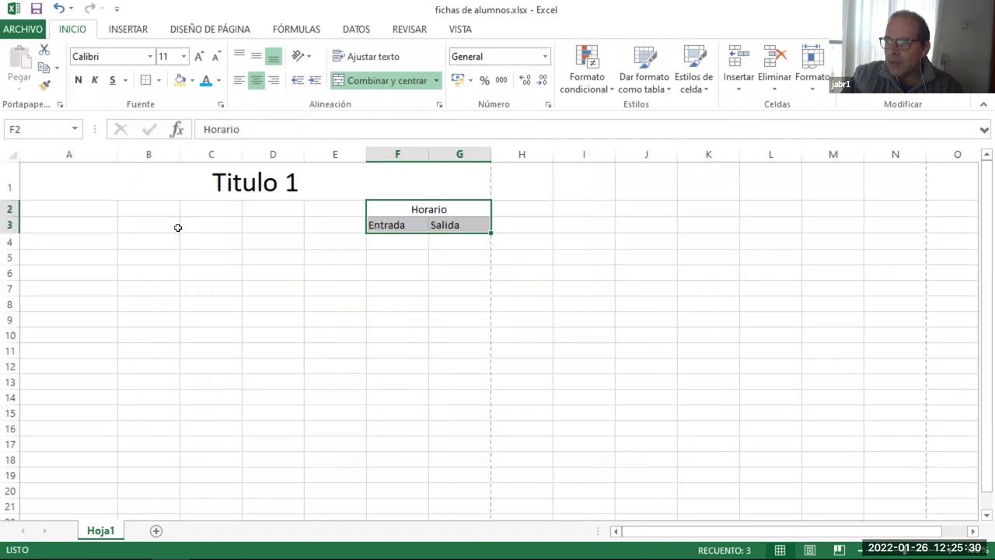
click(158, 81)
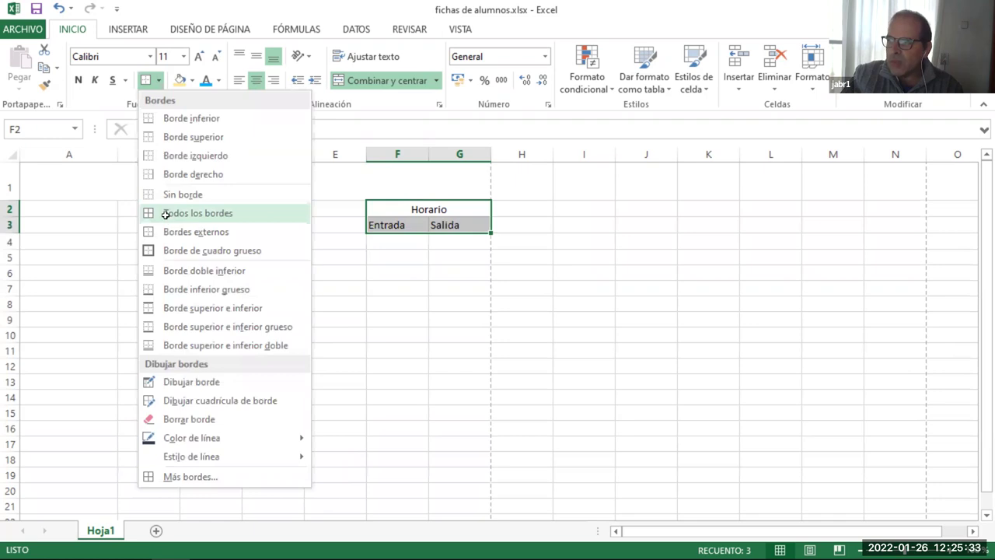
click(166, 213)
click(335, 321)
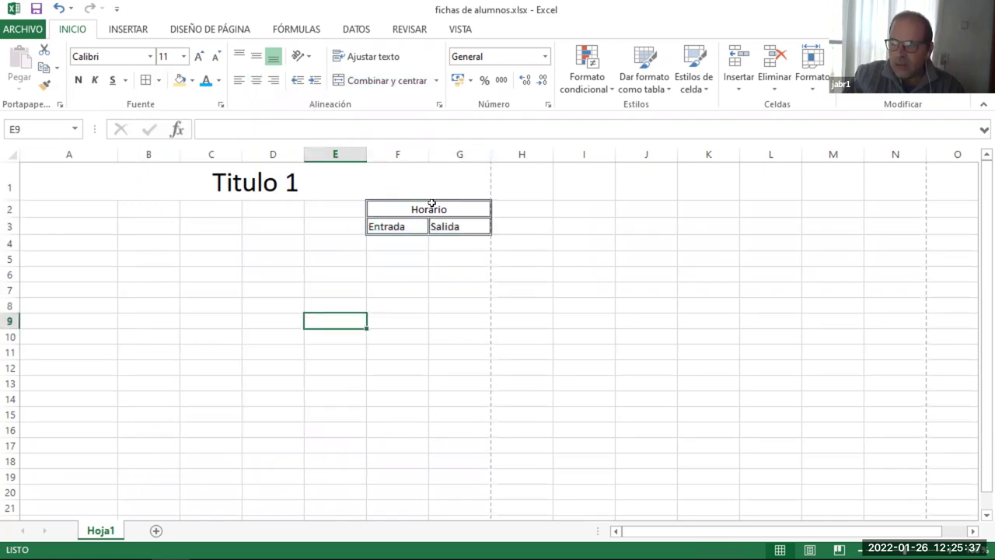
drag(385, 253, 464, 272)
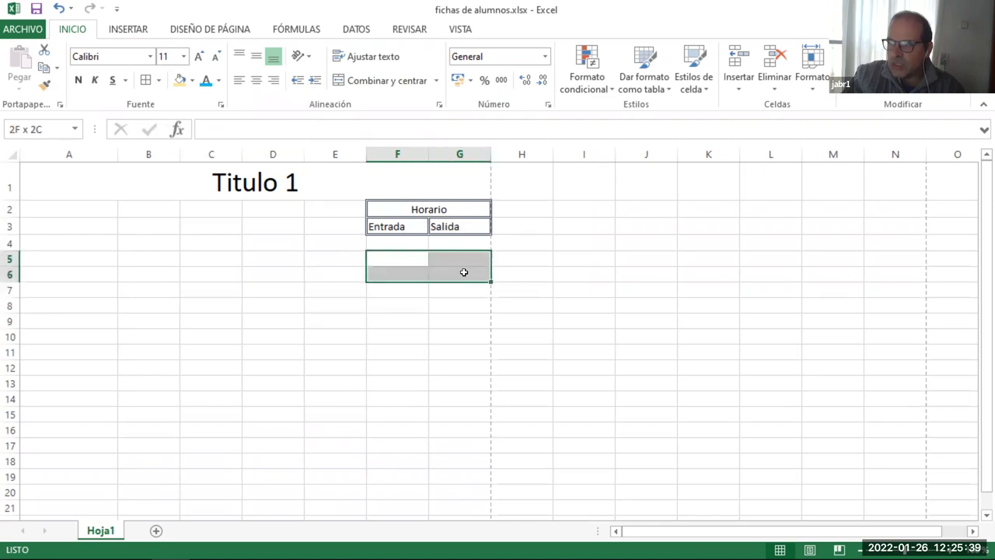
click(146, 81)
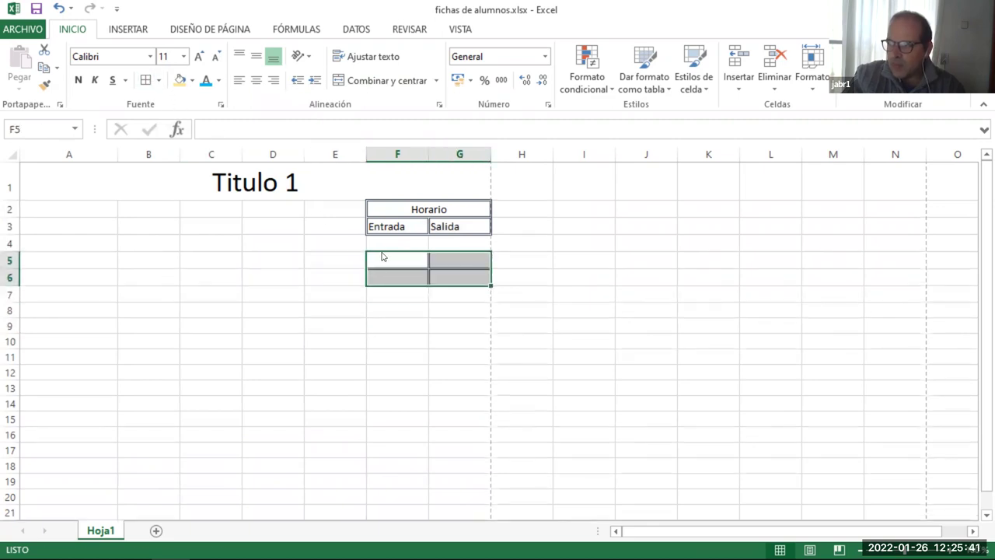
Enter Horario in F5, Entrada in F6 and Salida in G6
click(378, 260)
text(Horario)
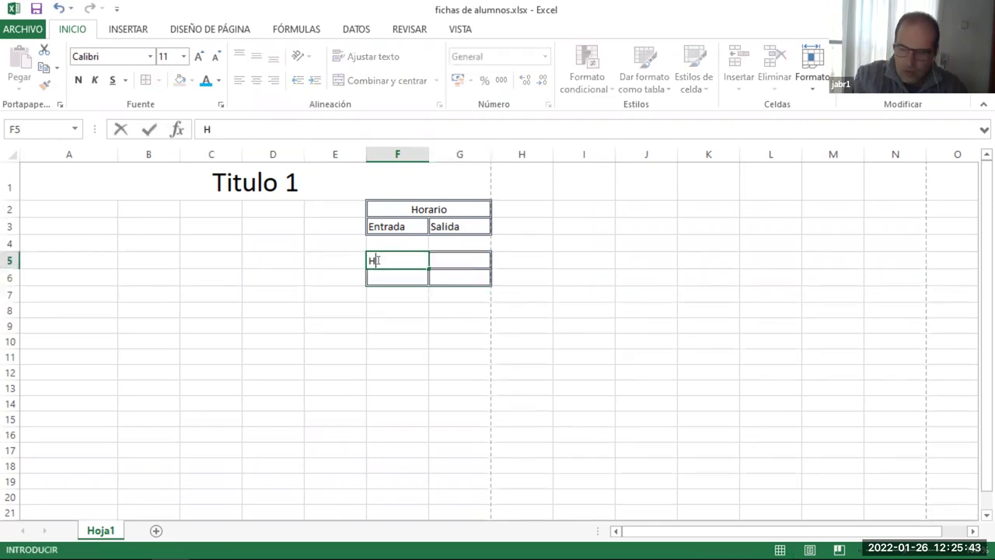
click(392, 278)
text(Entrad)
key(BackSpace)
text(ada)
click(448, 276)
text(Salida)
click(416, 319)
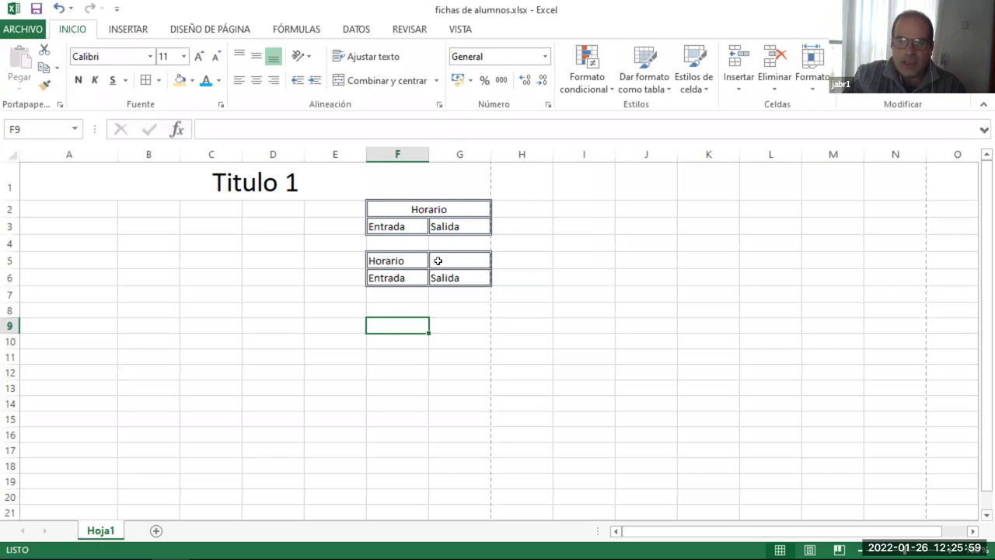
Merge and centre F5:G5 so Horario spans above Entrada and Salida
click(415, 263)
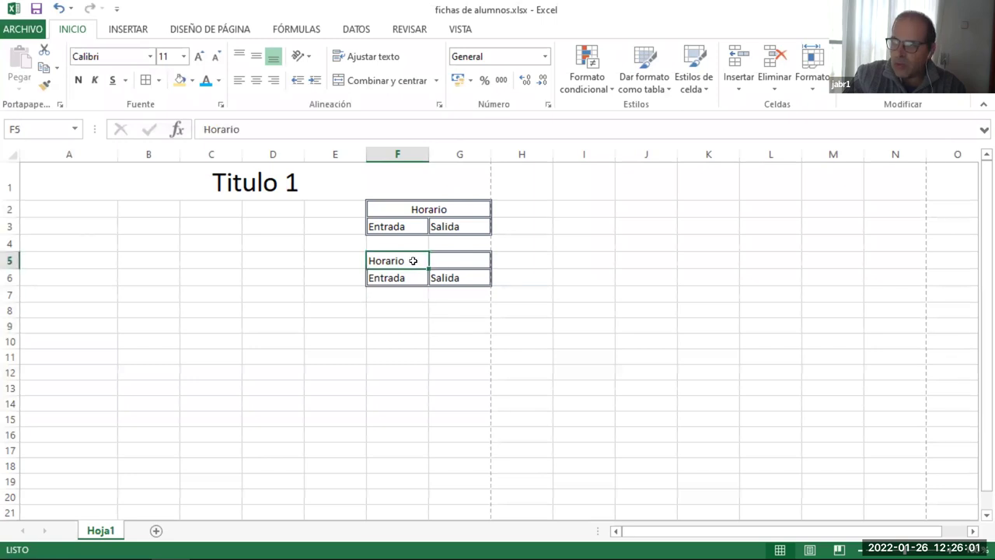
click(457, 256)
click(433, 204)
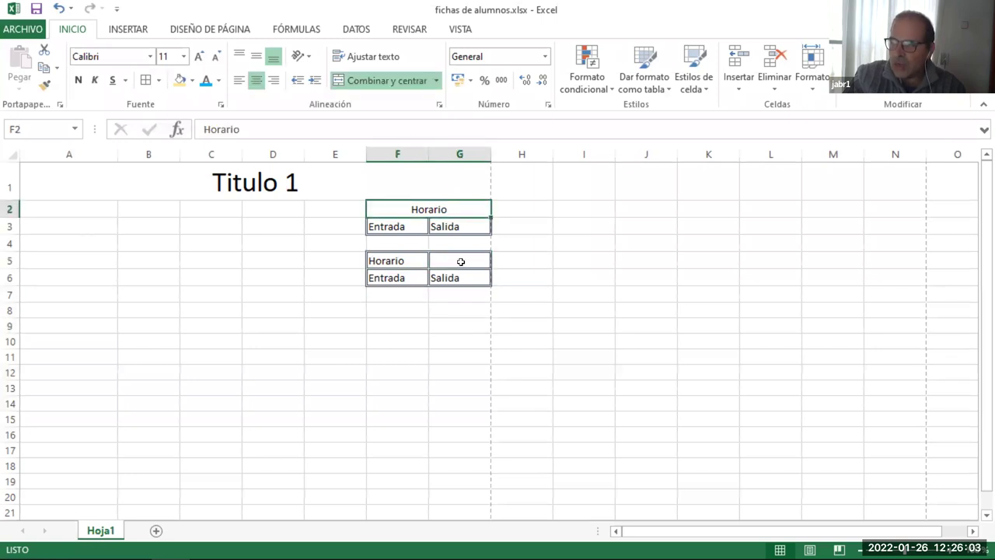
drag(461, 262, 392, 262)
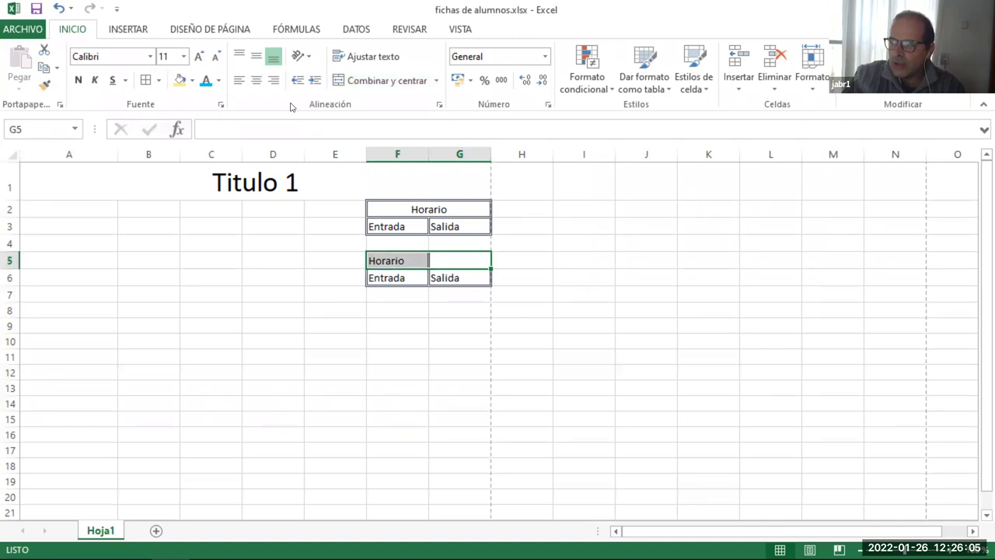
click(365, 80)
click(313, 327)
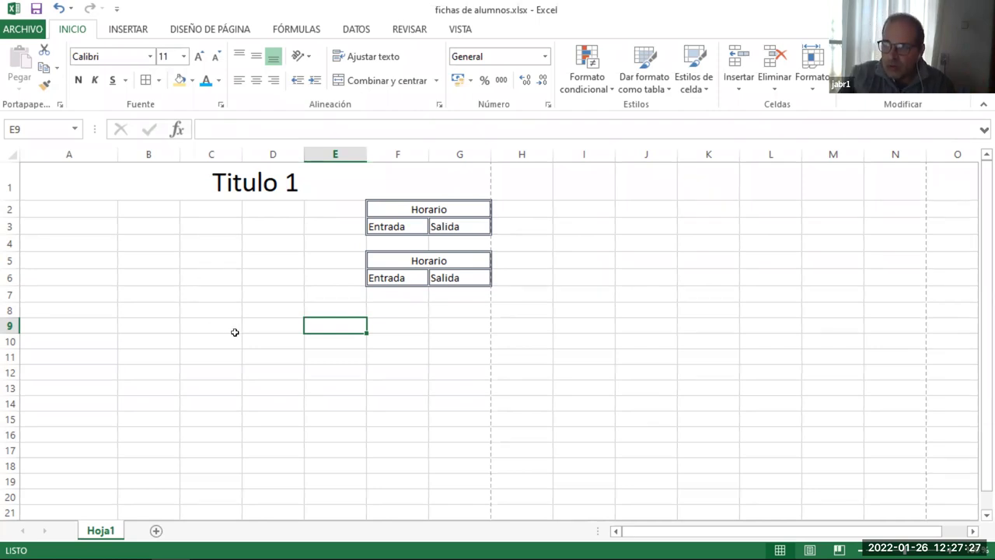
drag(528, 172, 536, 511)
drag(580, 179, 585, 497)
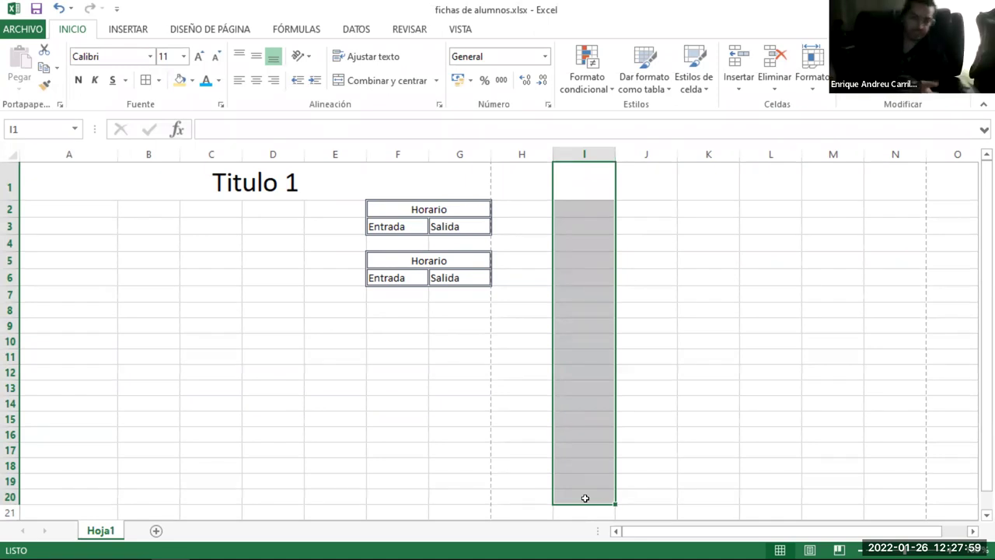
click(704, 449)
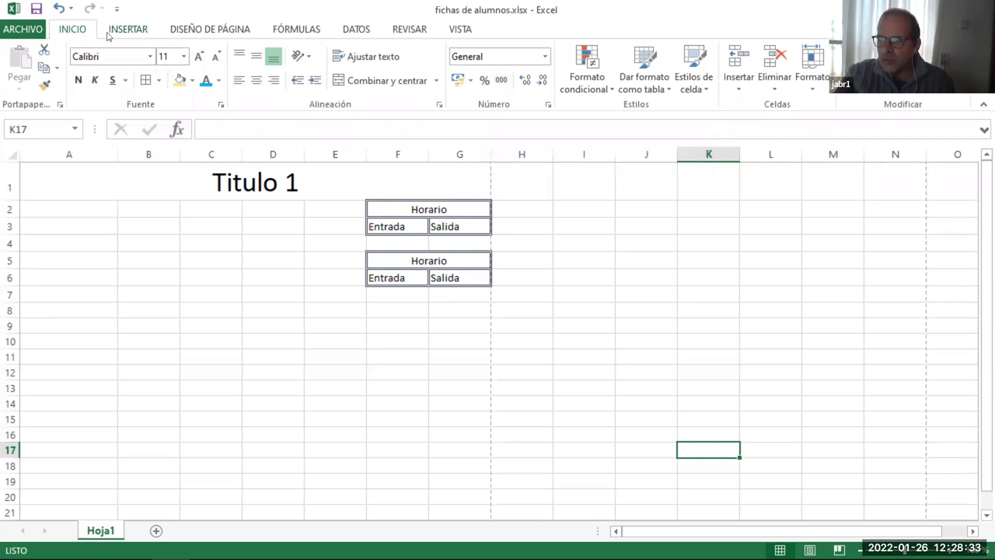
Create a new blank workbook from the ARCHIVO menu
click(24, 30)
click(33, 87)
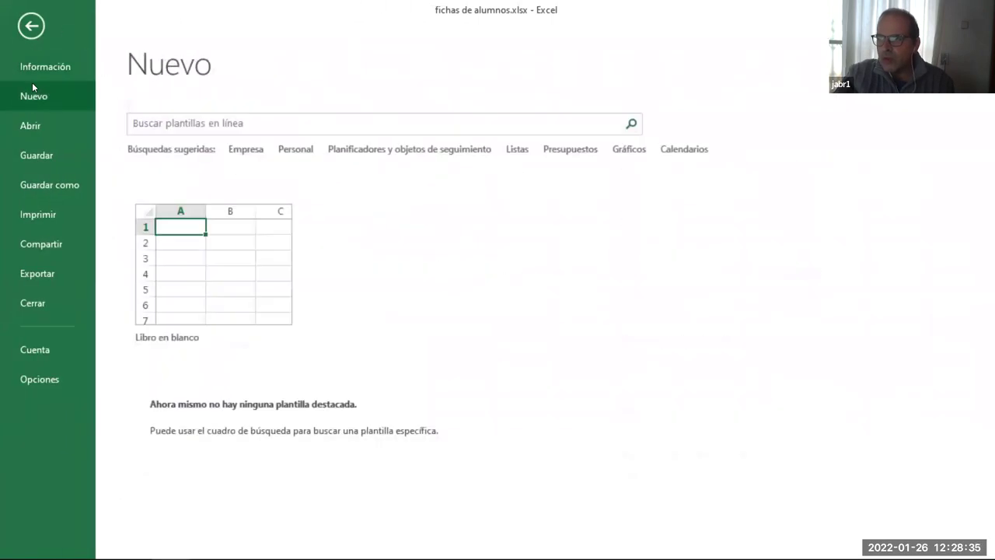
click(173, 222)
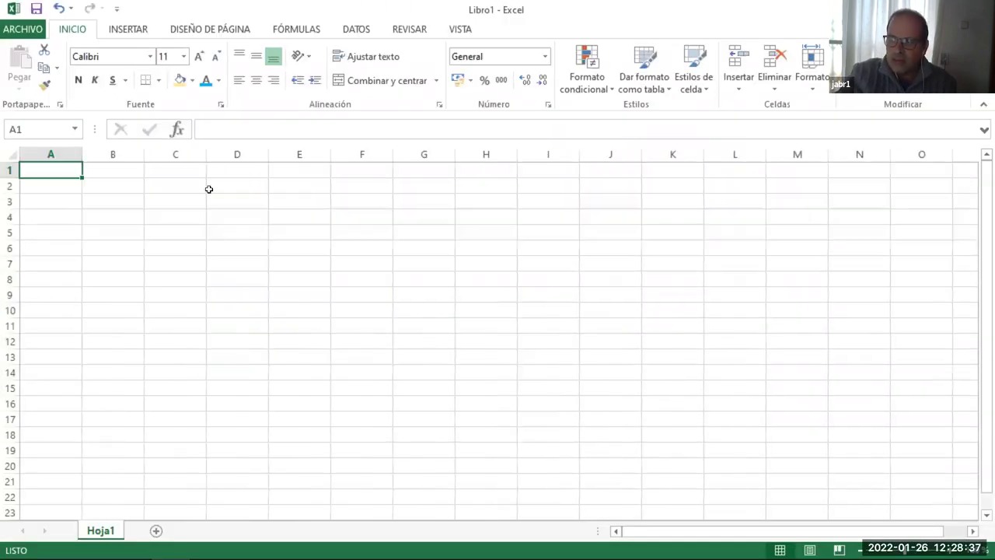
click(174, 174)
click(180, 195)
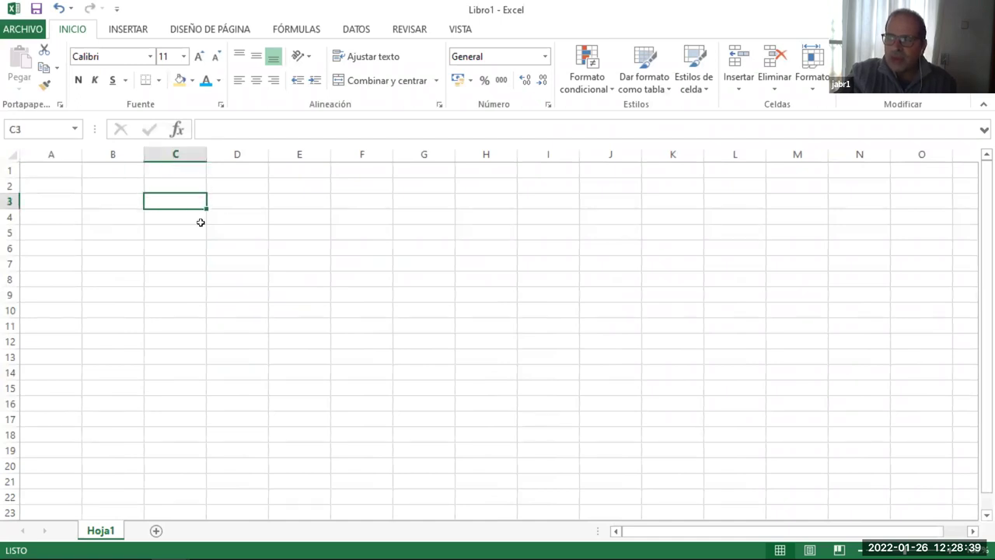
drag(200, 218, 237, 218)
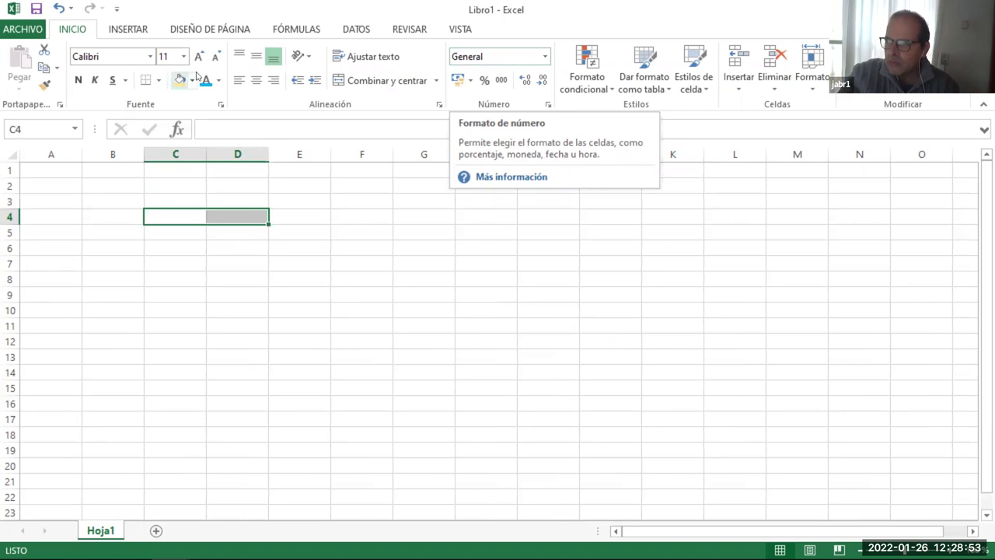
Enter 4564123, 15/04/2021, 13:10 and Biografia in C2:C5, then select them
double_click(175, 184)
text(4564123)
click(166, 199)
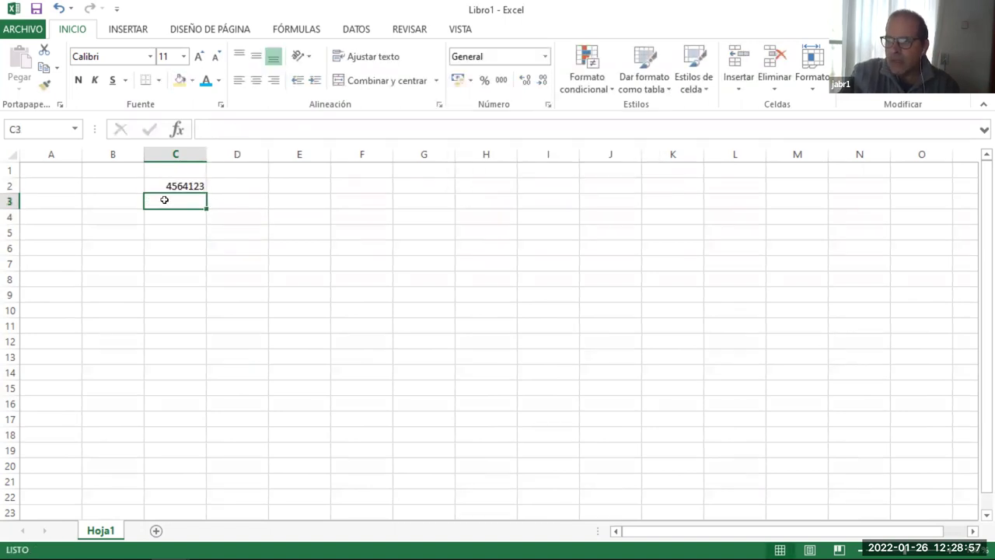
text(15/04/2021)
key(Return)
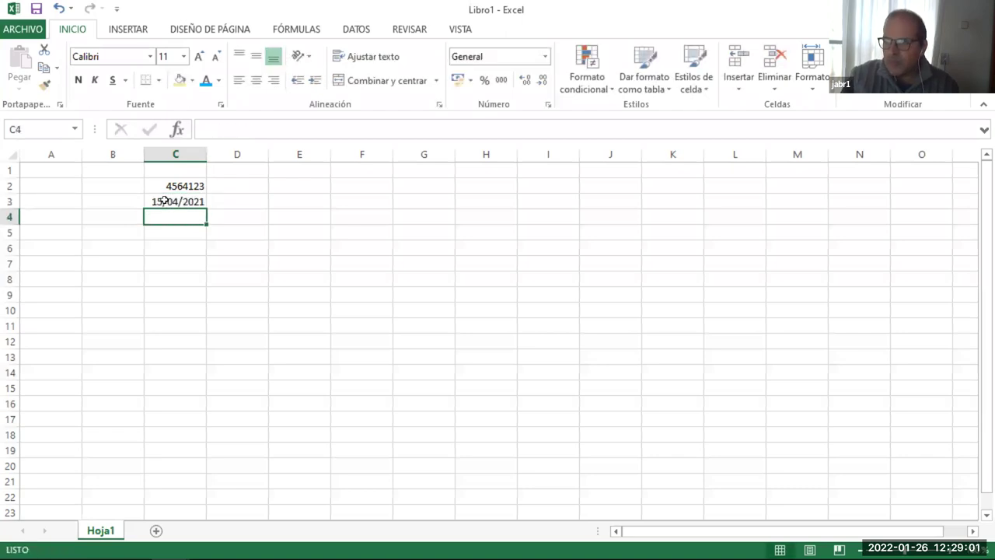
text(13:10)
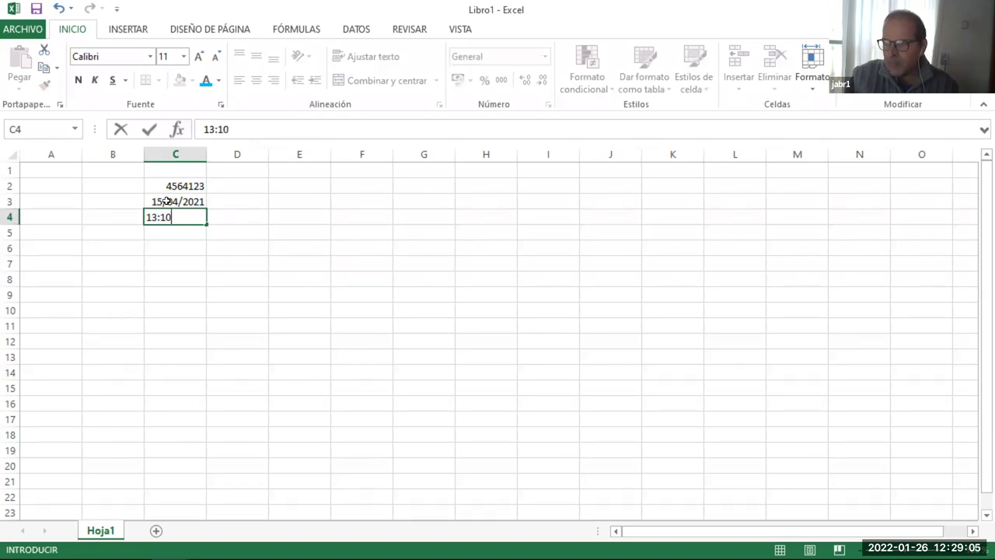
key(Return)
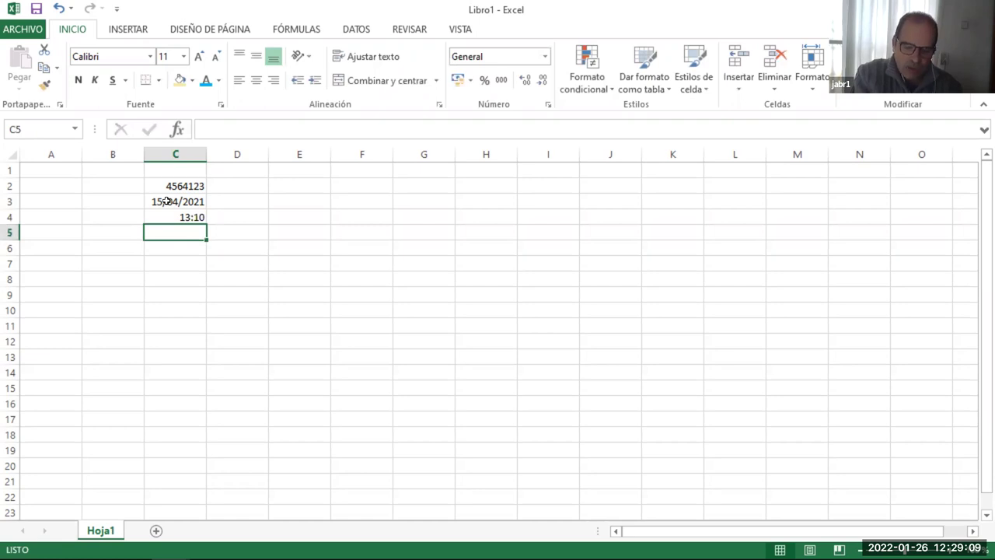
text(Biografia)
key(Return)
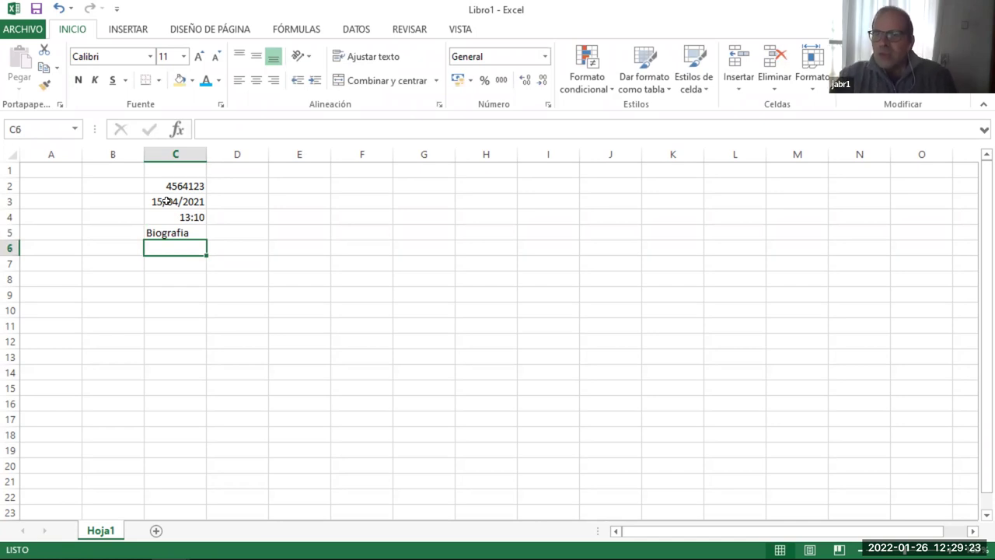
drag(186, 188, 167, 234)
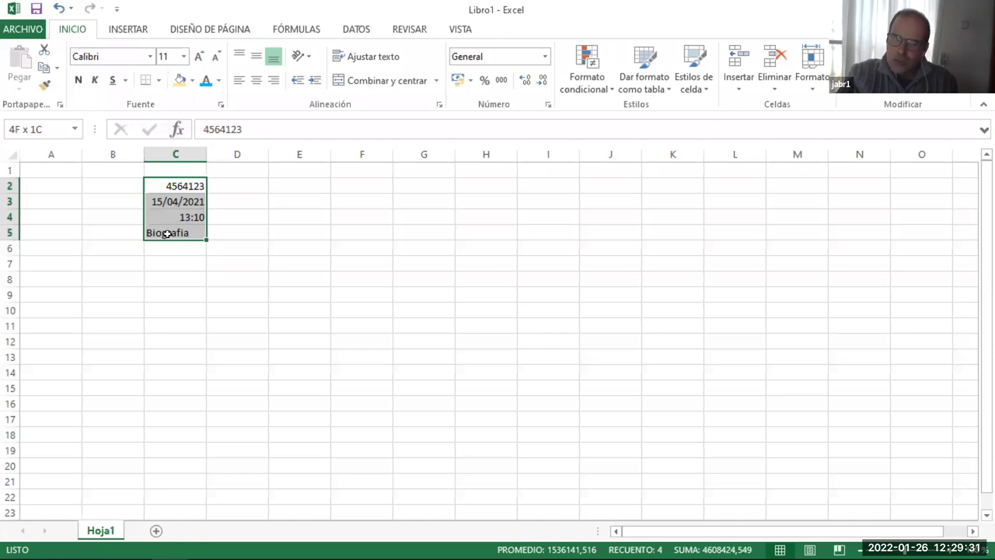
drag(167, 234, 167, 234)
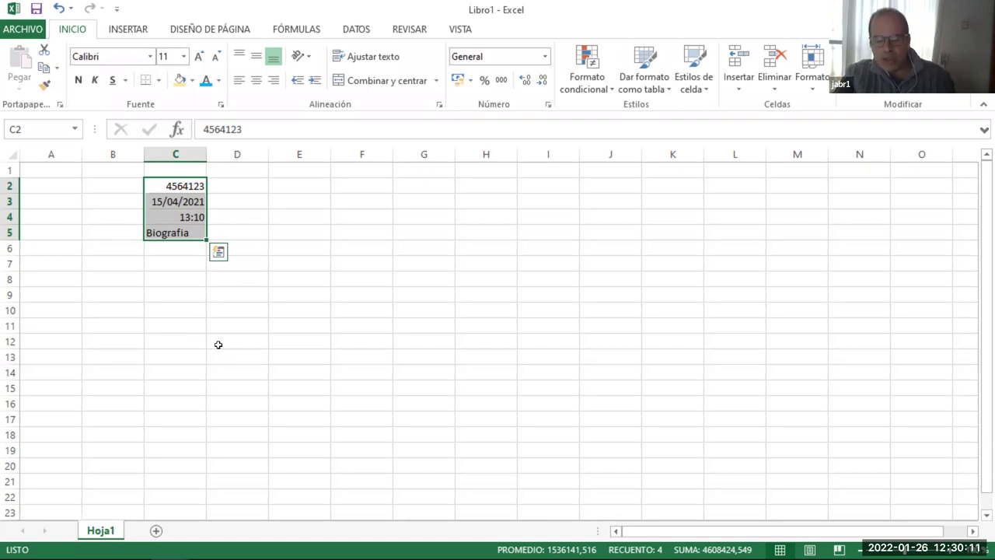
Undo the last two sample entries and switch back to fichas de alumnos.xlsx
key(ctrl+z)
key(ctrl+z)
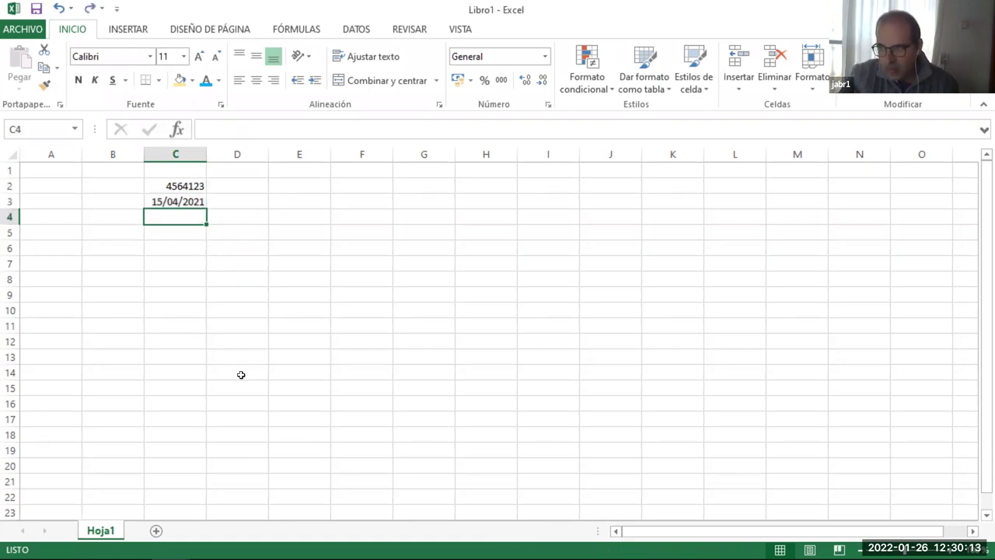
key(ctrl+z)
key(ctrl+z)
key(alt+Tab)
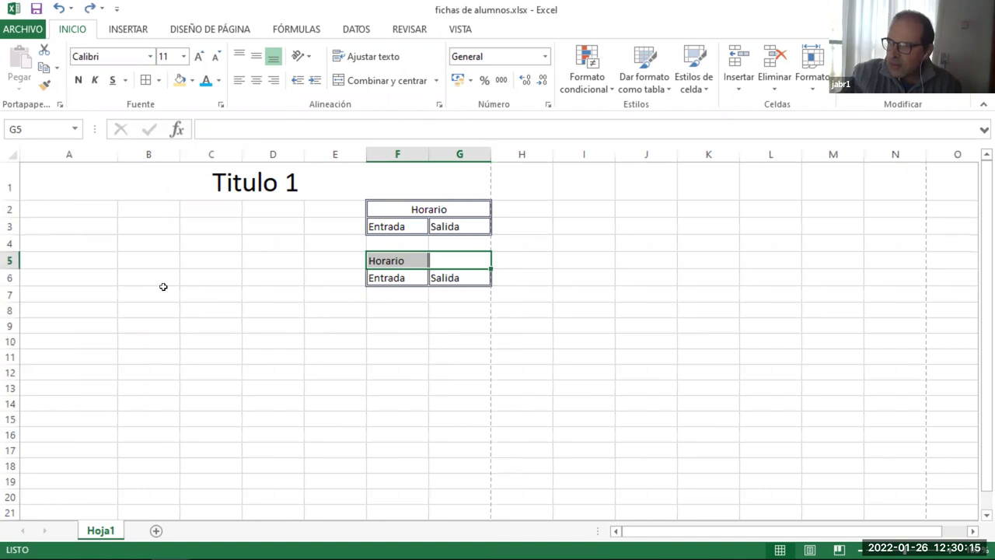
Add sheet Hoja2 and enter headers Nombre, edad and Provincia in A1:C1
click(156, 530)
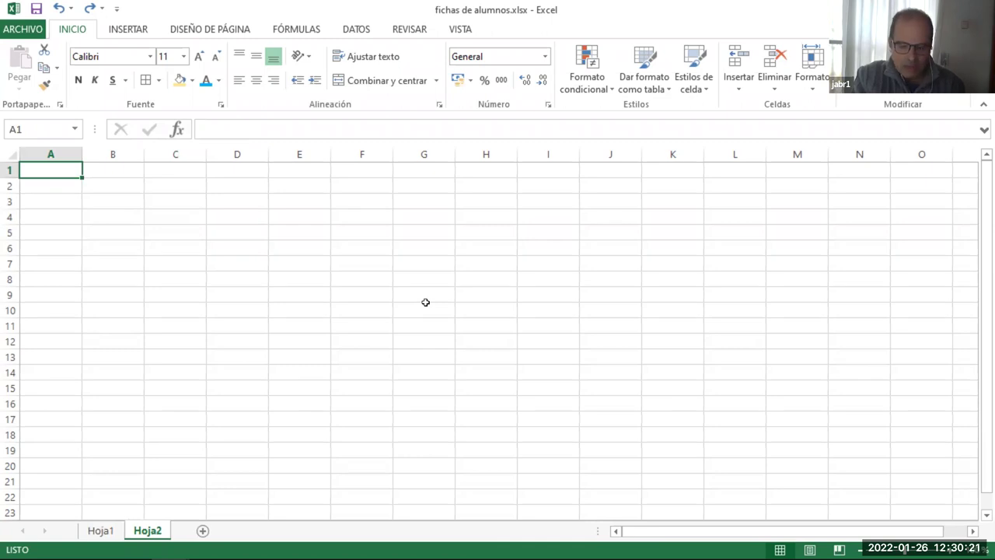
text(Nombre)
key(Tab)
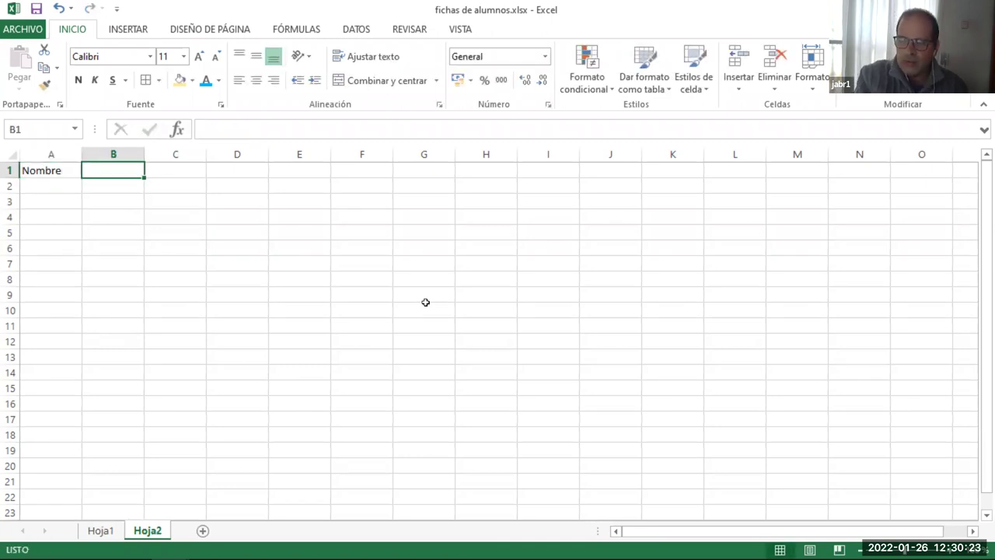
text(edad)
key(Tab)
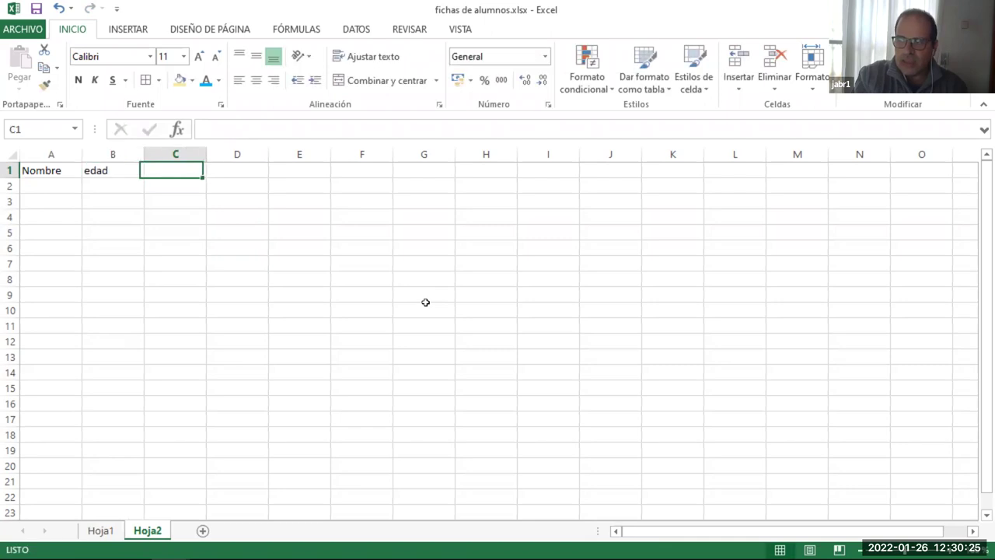
text(Pr)
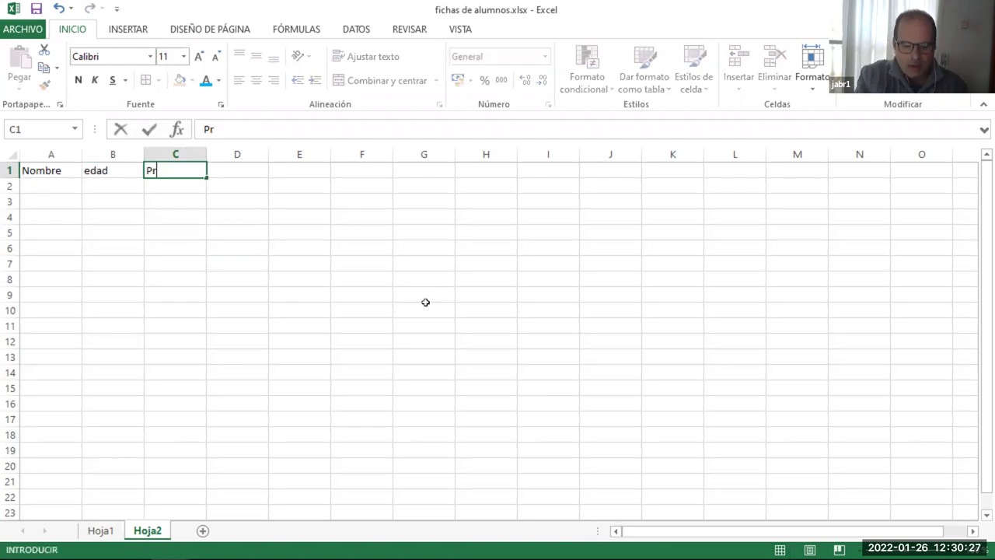
text(ovincia)
key(Tab)
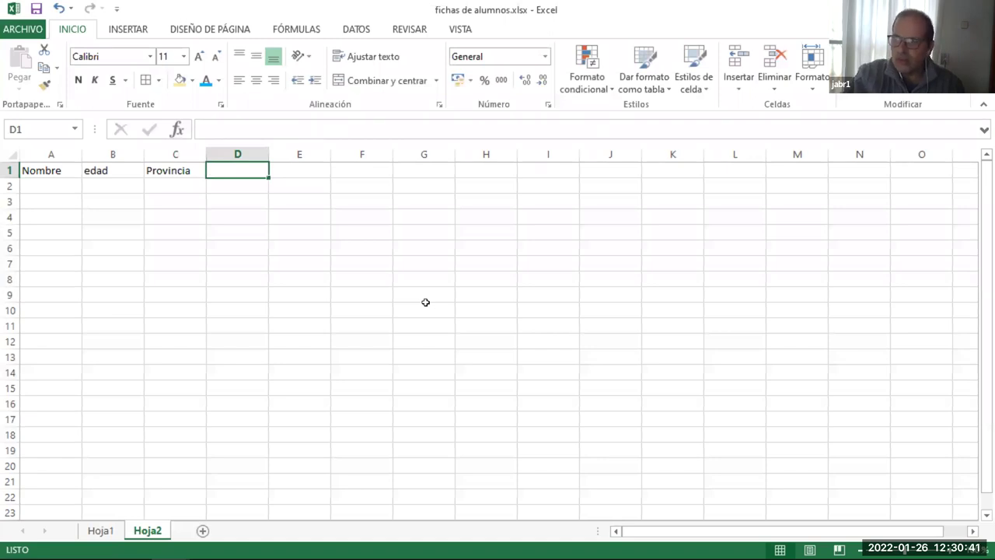
Widen column A to about 18,86 so full names fit
drag(50, 185, 49, 519)
scroll(72, 227, up, 1)
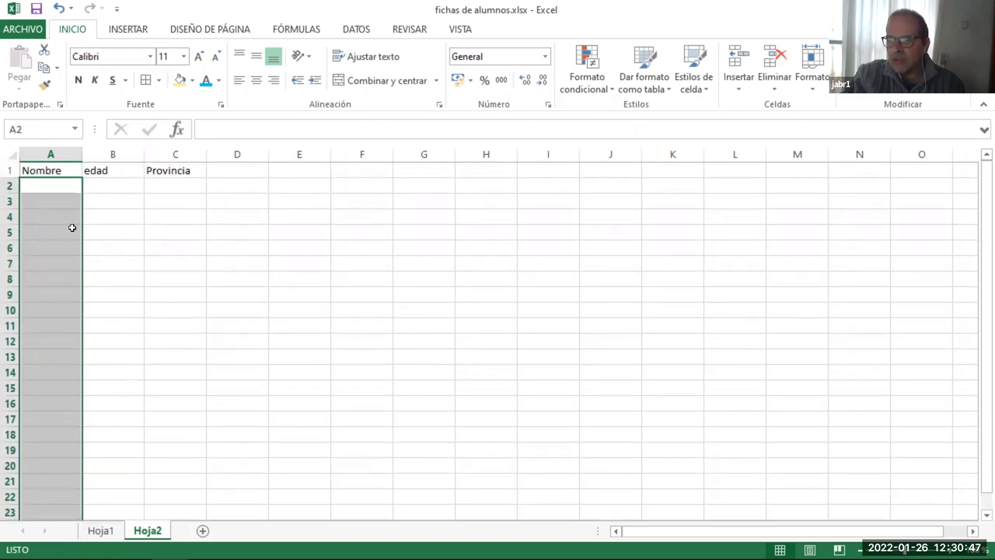
drag(82, 154, 151, 155)
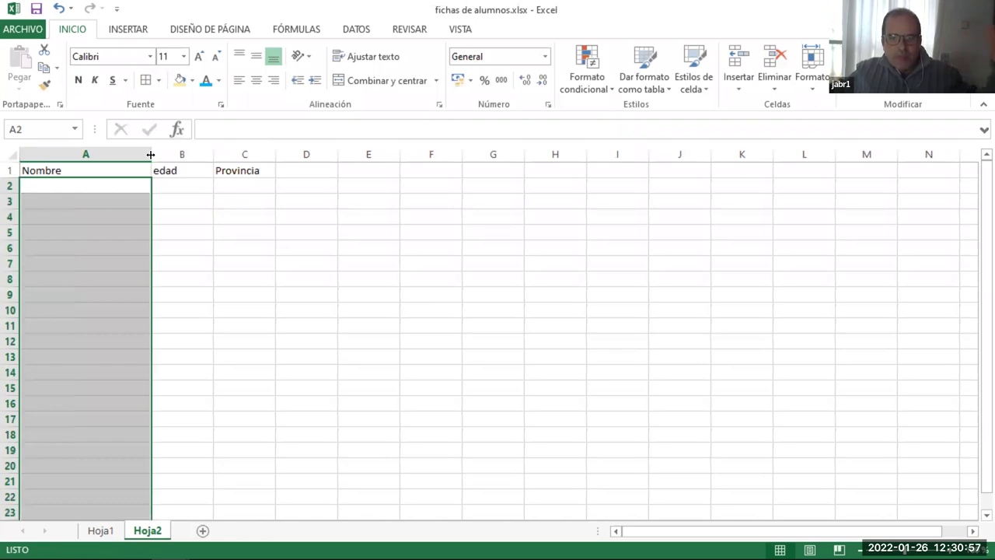
mouse_move(197, 189)
mouse_down()
mouse_move(163, 530)
mouse_move(176, 324)
mouse_up()
scroll(175, 293, up, 2)
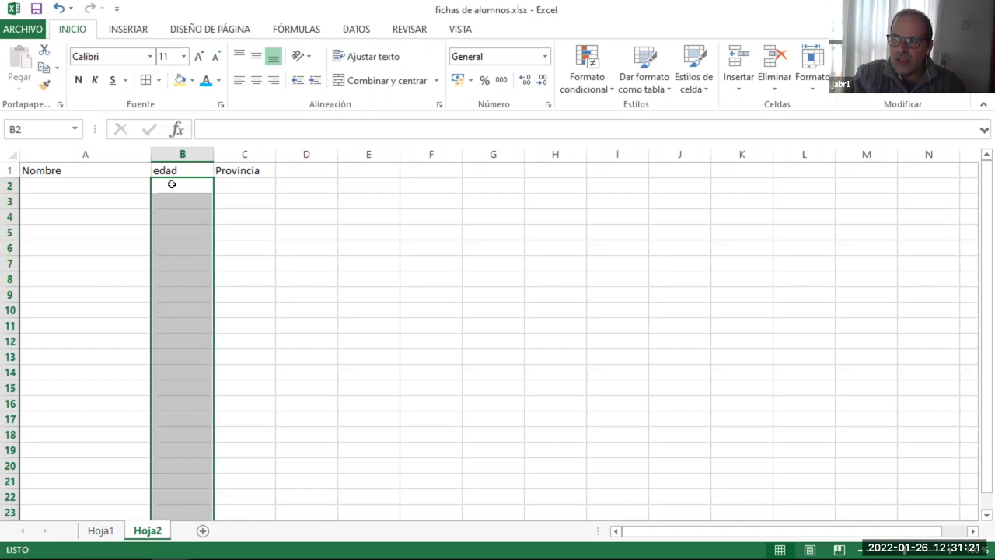
Apply the Número format to the edad cells B2:B27
click(172, 183)
drag(172, 183, 186, 529)
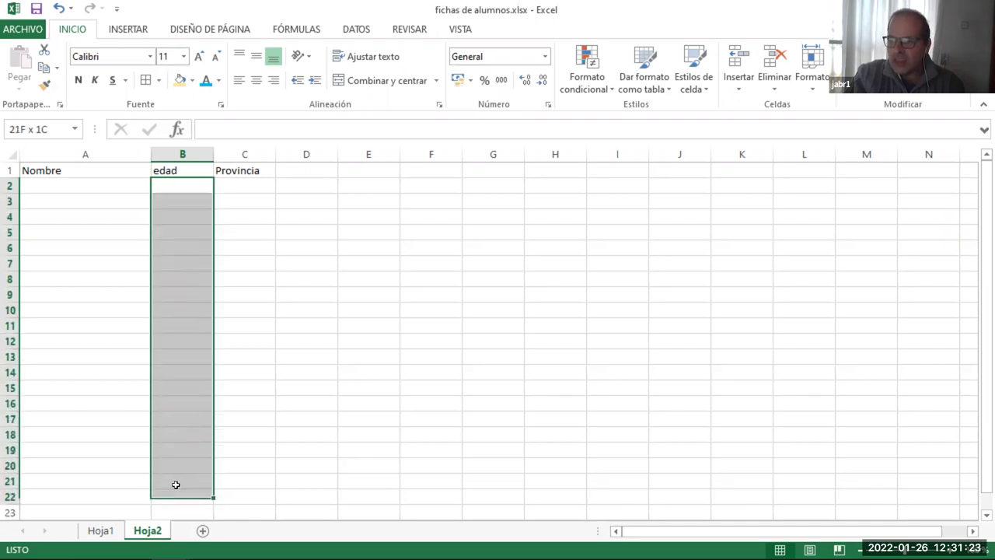
scroll(266, 360, up, 2)
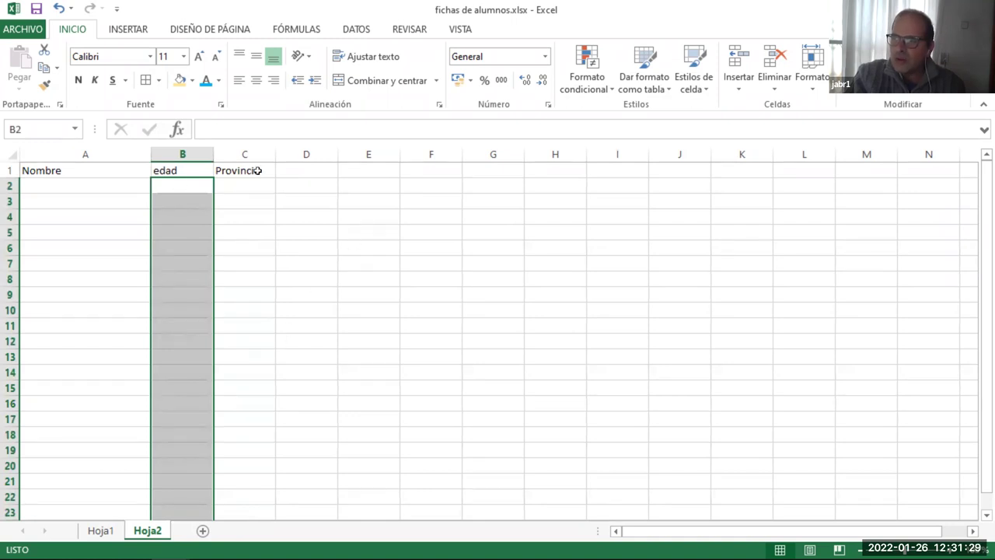
click(545, 55)
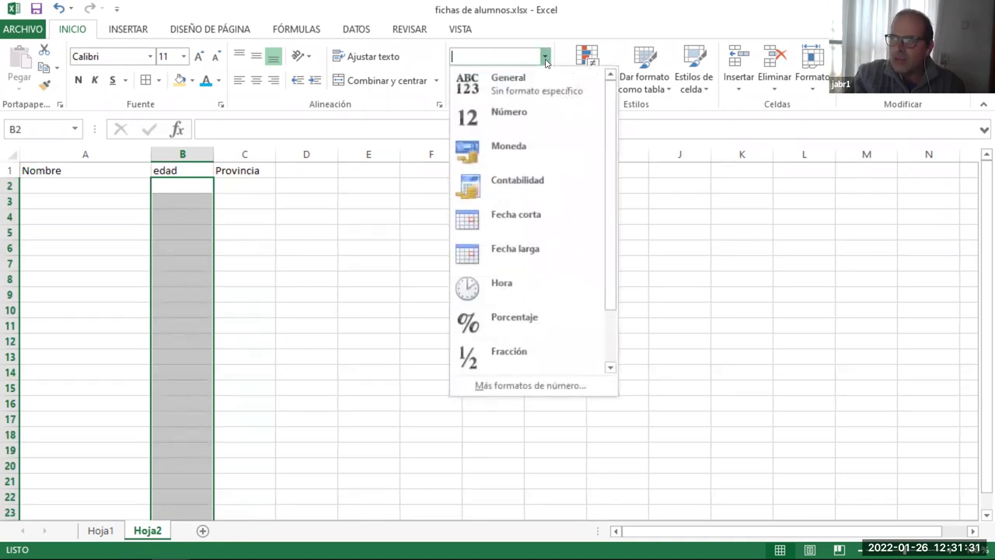
click(516, 115)
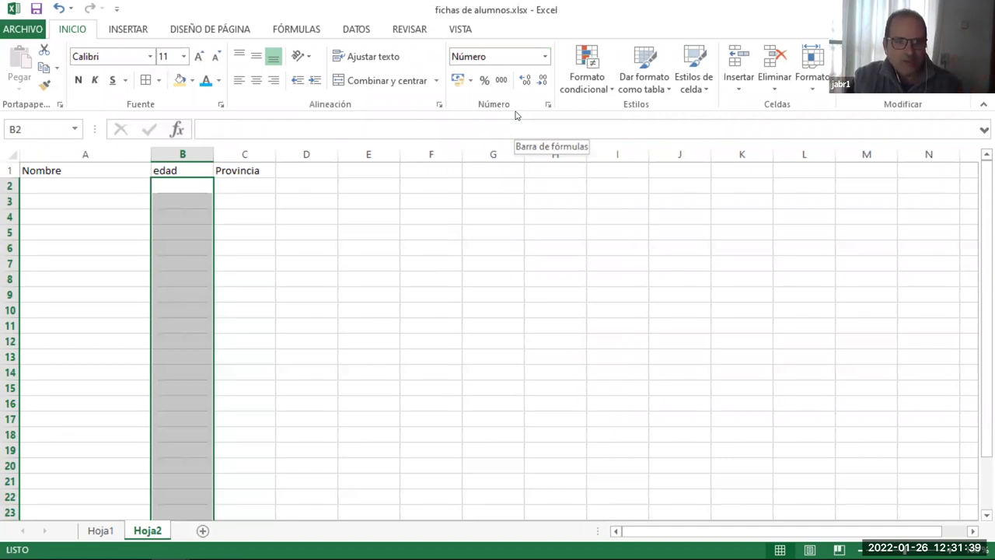
Select the Provincia cells from C2 downward
click(236, 171)
mouse_move(238, 183)
mouse_down()
mouse_move(260, 272)
mouse_move(251, 525)
mouse_up()
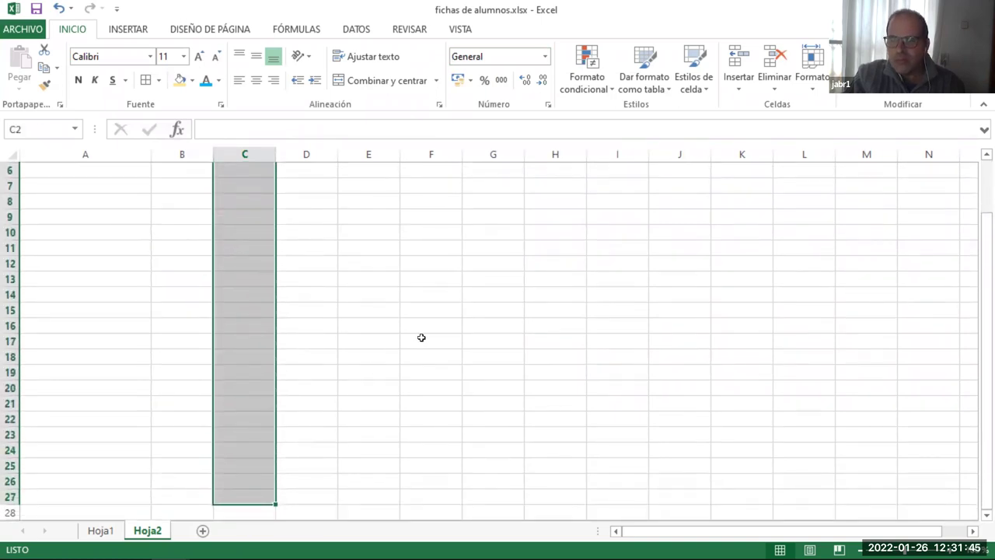
scroll(425, 346, up, 2)
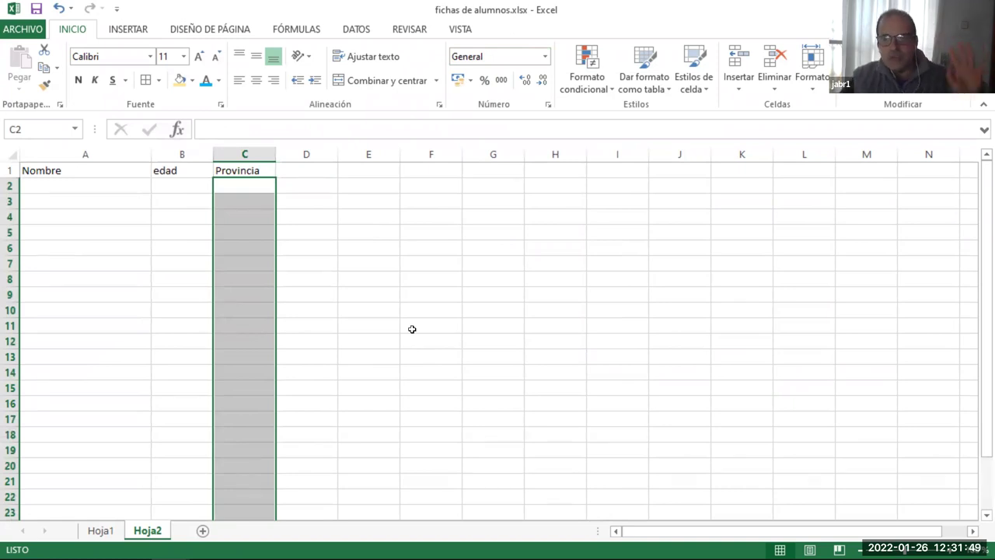
Enter the first student's name in A2 and age 20 in B2
click(64, 184)
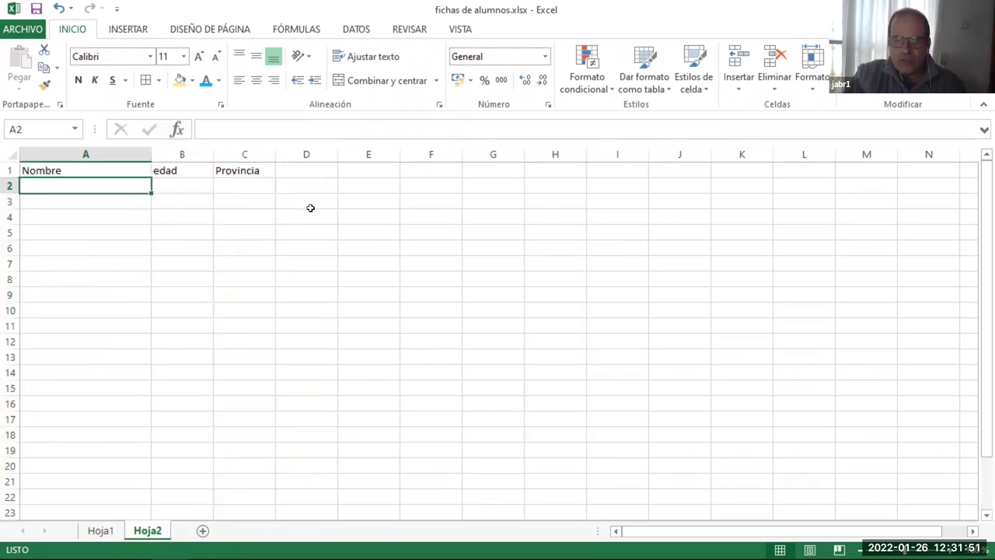
text(Angela)
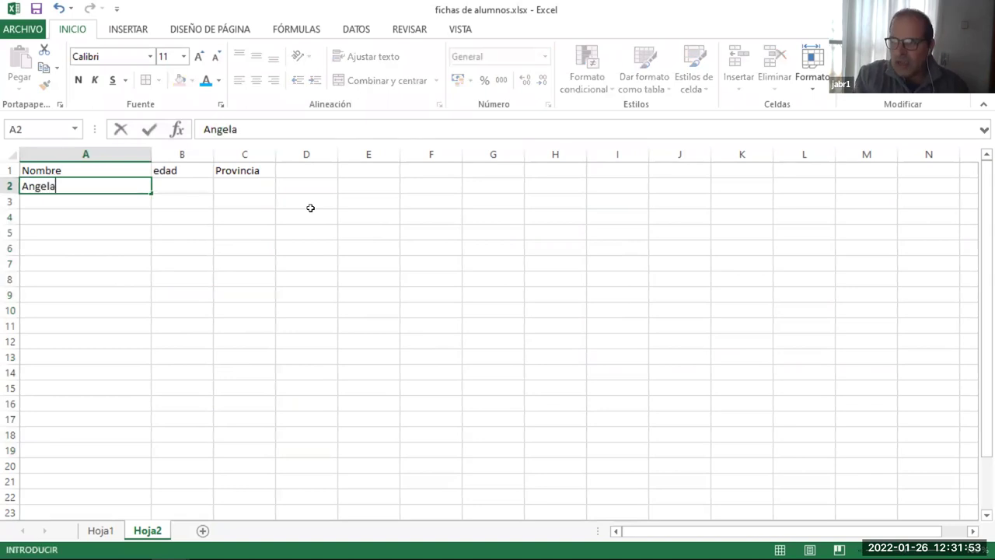
key(Tab)
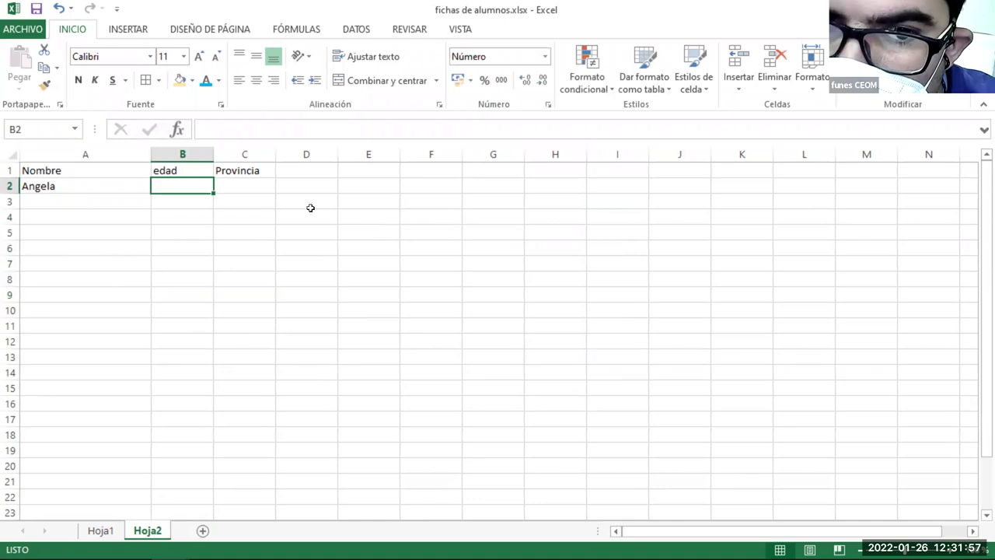
text(20)
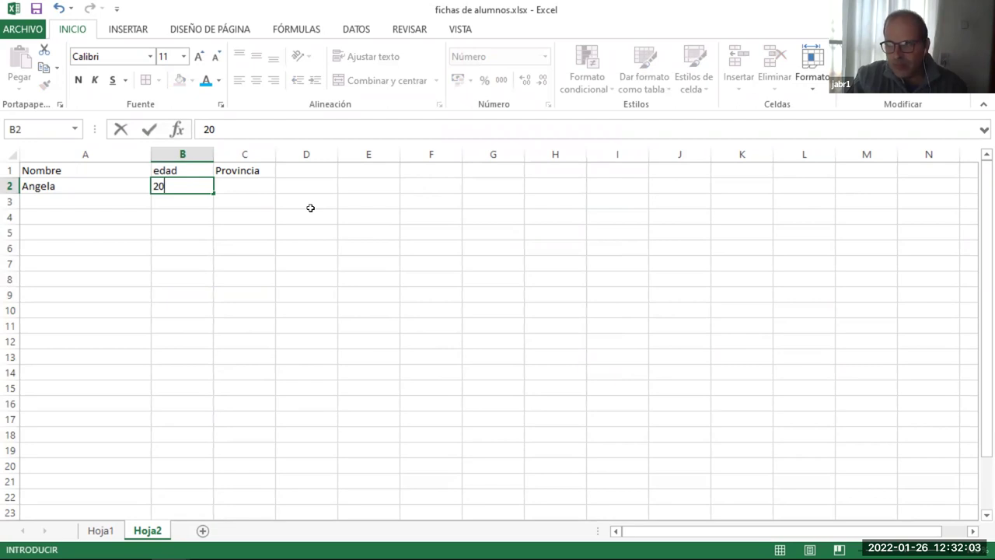
click(113, 187)
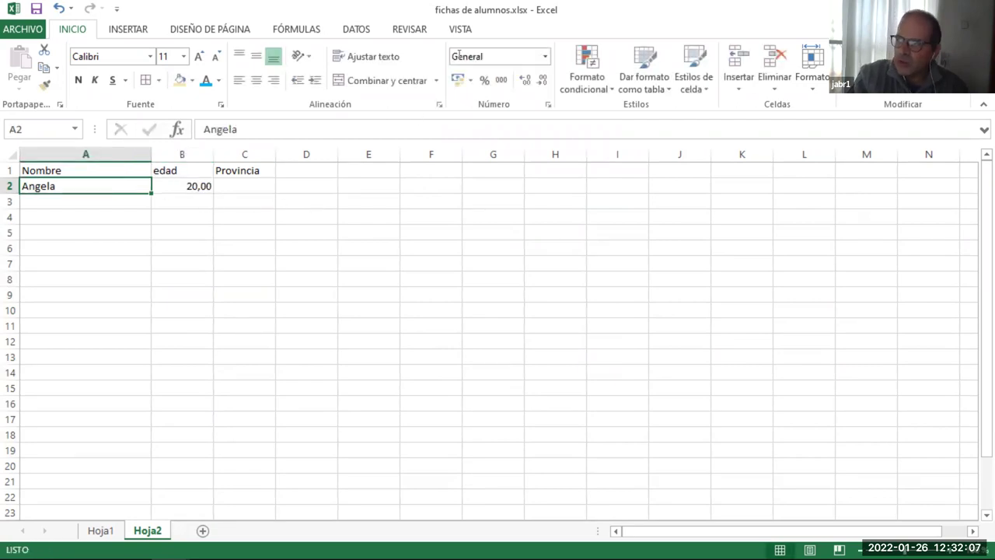
click(545, 56)
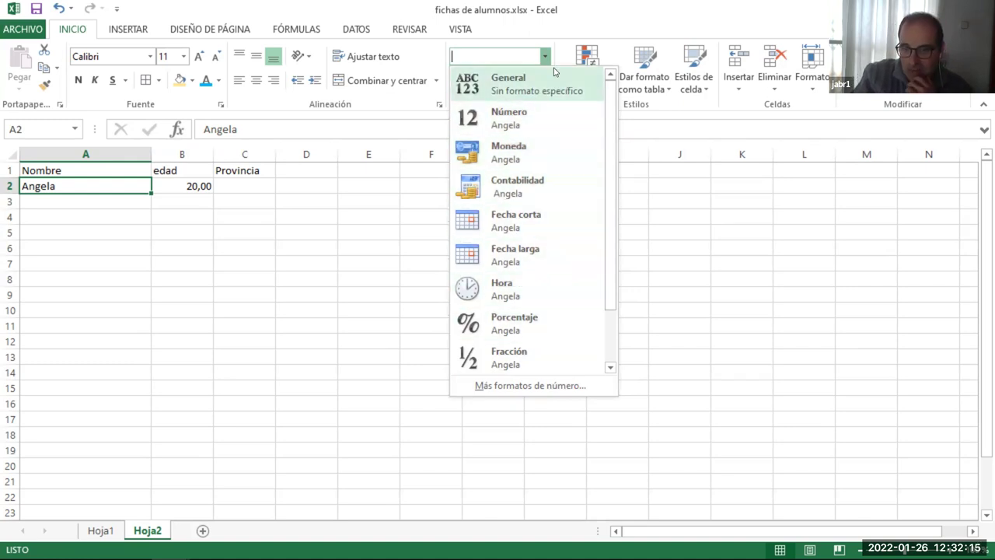
Set name cell A2 to General format, confirm B2 stays Número, then select C2
click(512, 83)
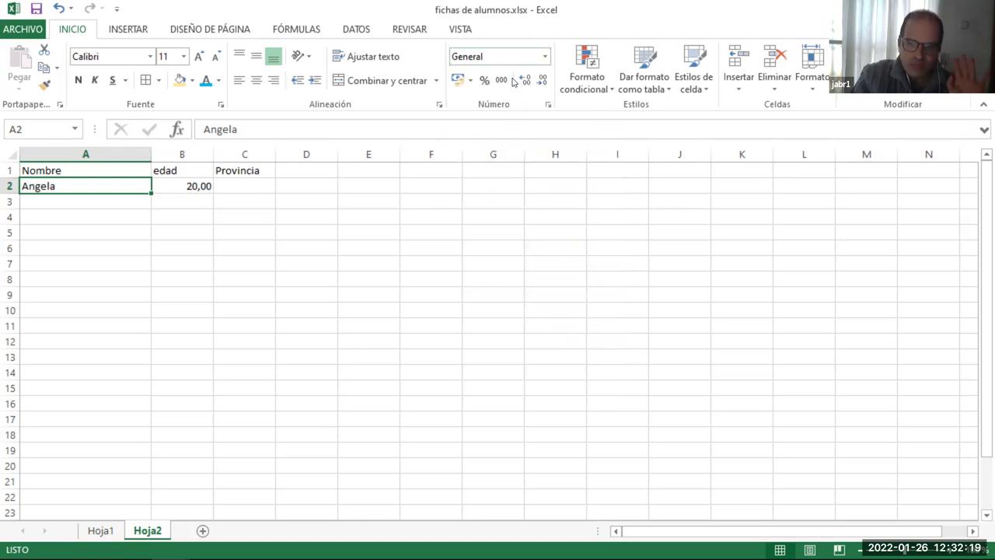
click(180, 185)
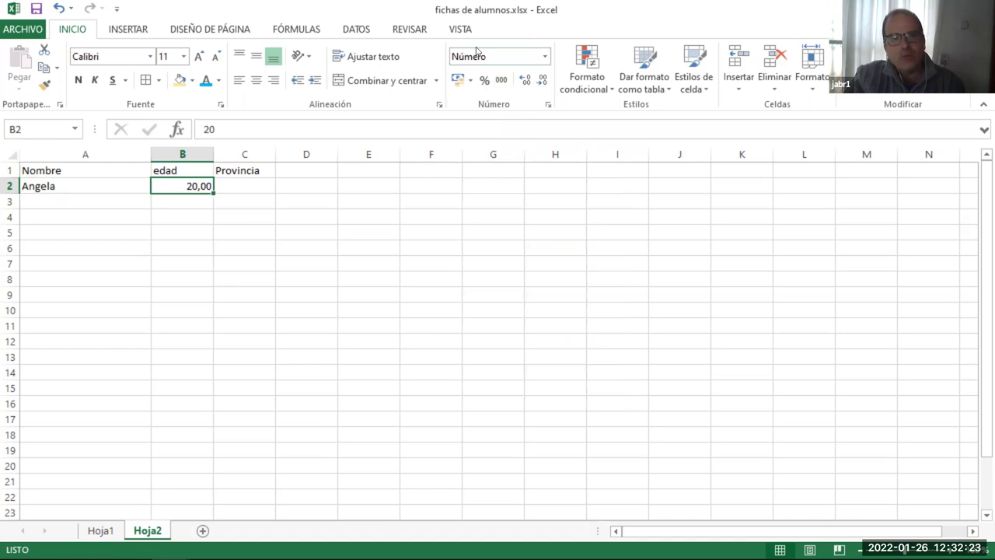
click(250, 184)
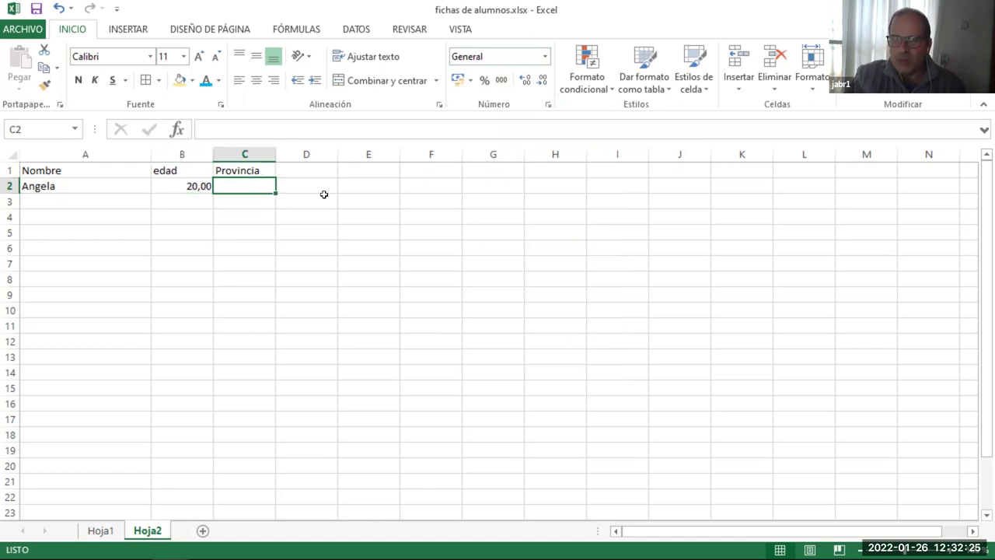
Enter Murcia as the first student's province
text(Murcia)
key(Return)
key(Left)
key(Left)
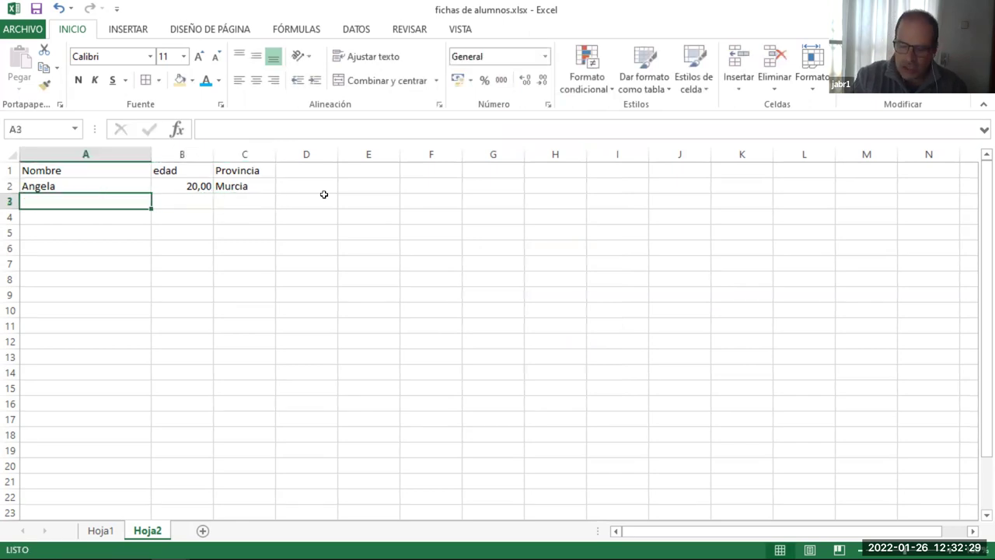
Fill row 3 with the second student's name, age 30 and province Murcia
text(Jose)
key(Tab)
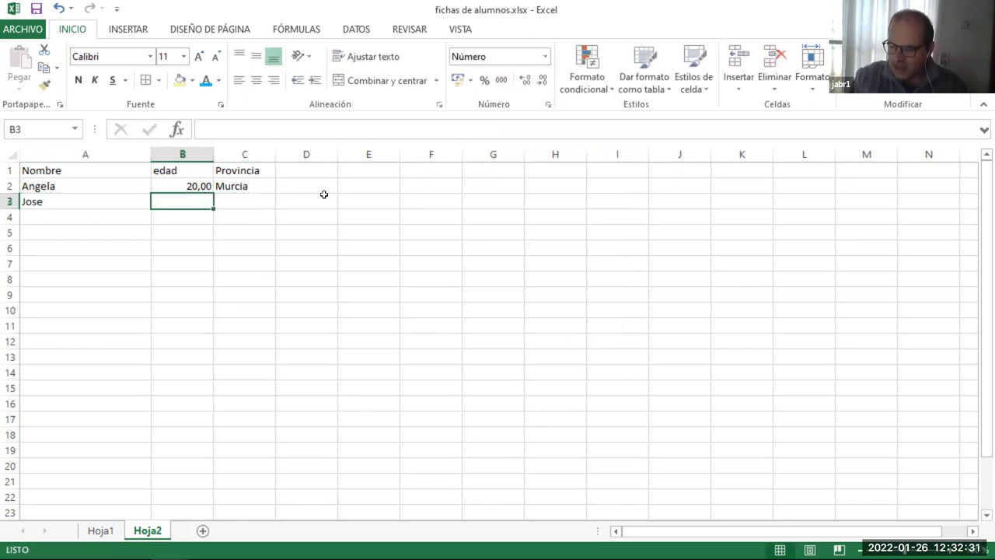
text(30)
key(Tab)
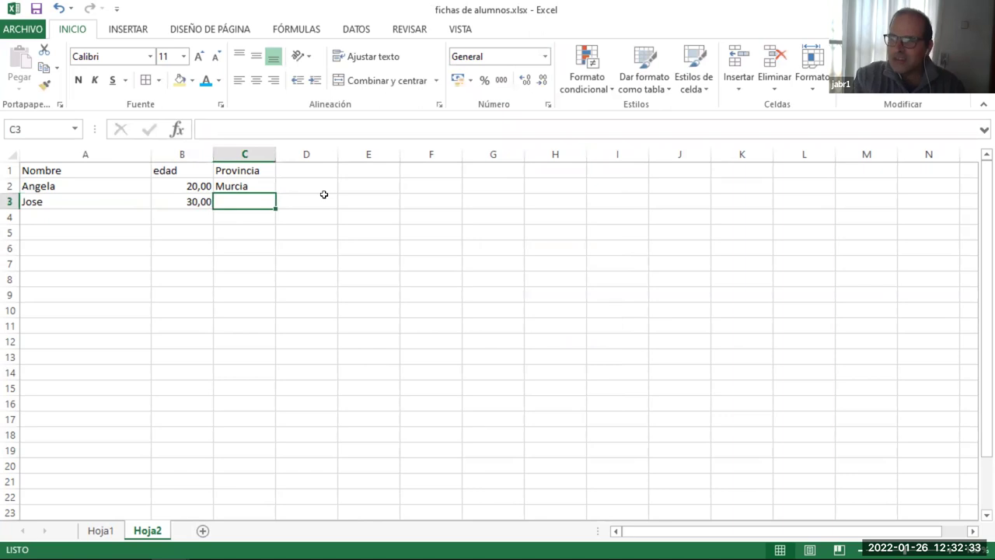
text(Mur)
key(BackSpace)
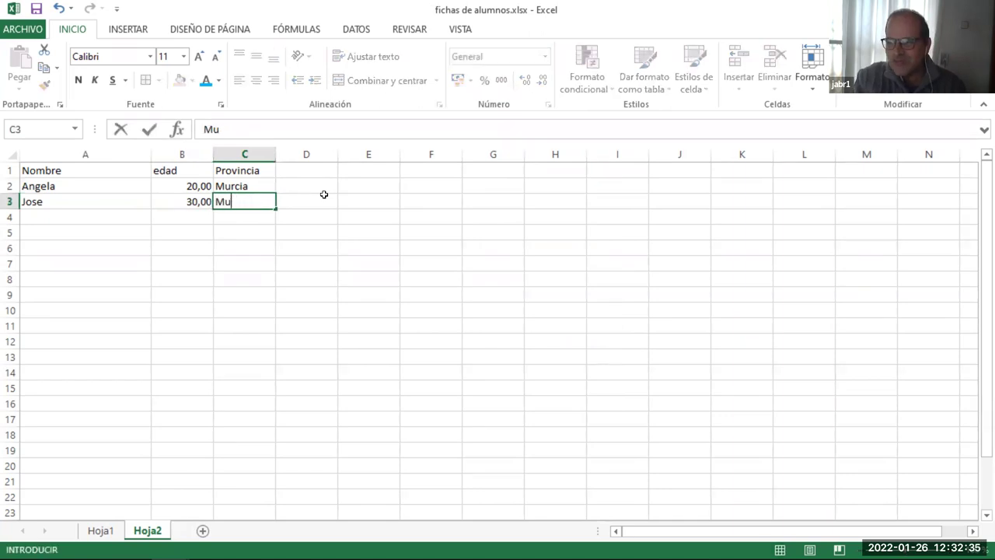
text(rcia)
key(Return)
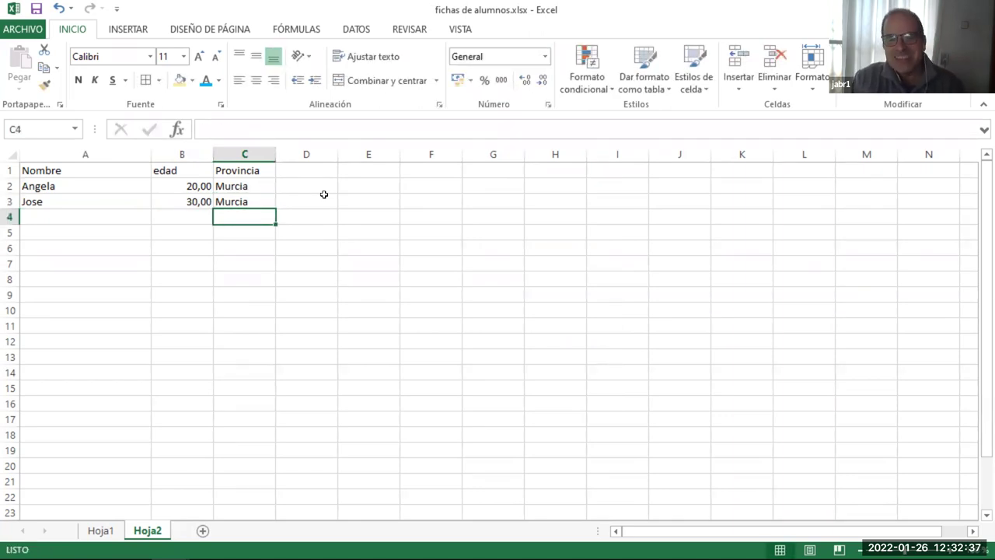
key(Left)
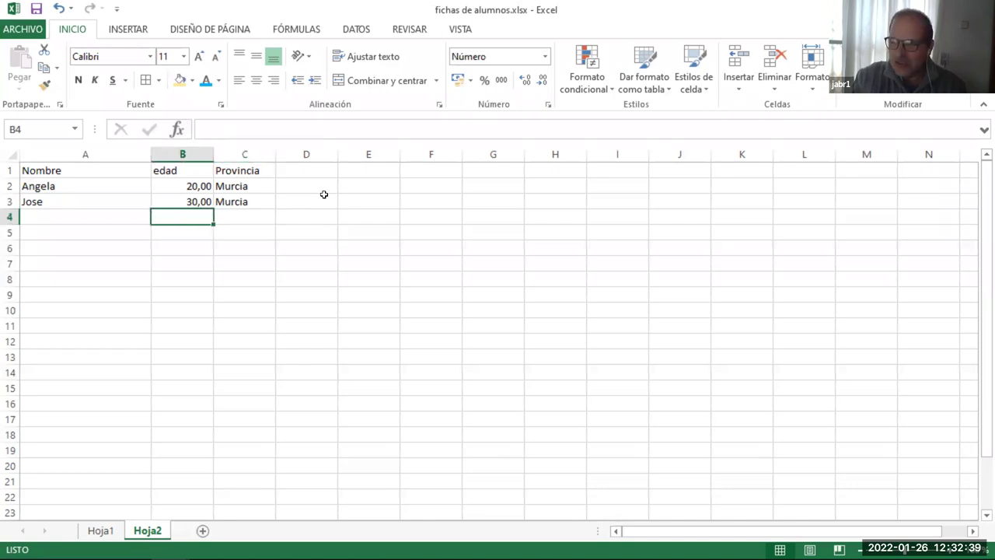
key(Left)
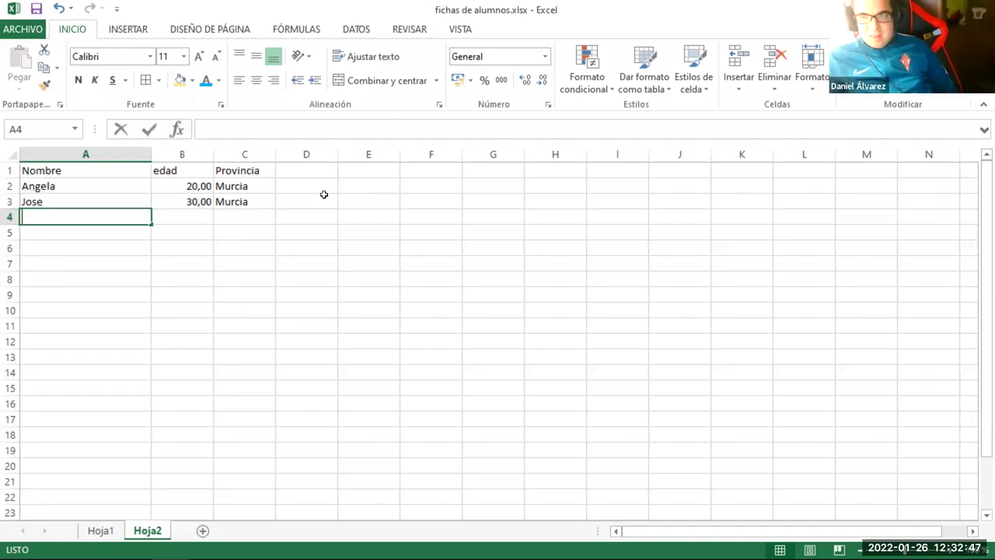
Fill row 4 with the third student's name, age 25 and province Asturias
text(Dabn)
key(BackSpace)
key(BackSpace)
text(niel)
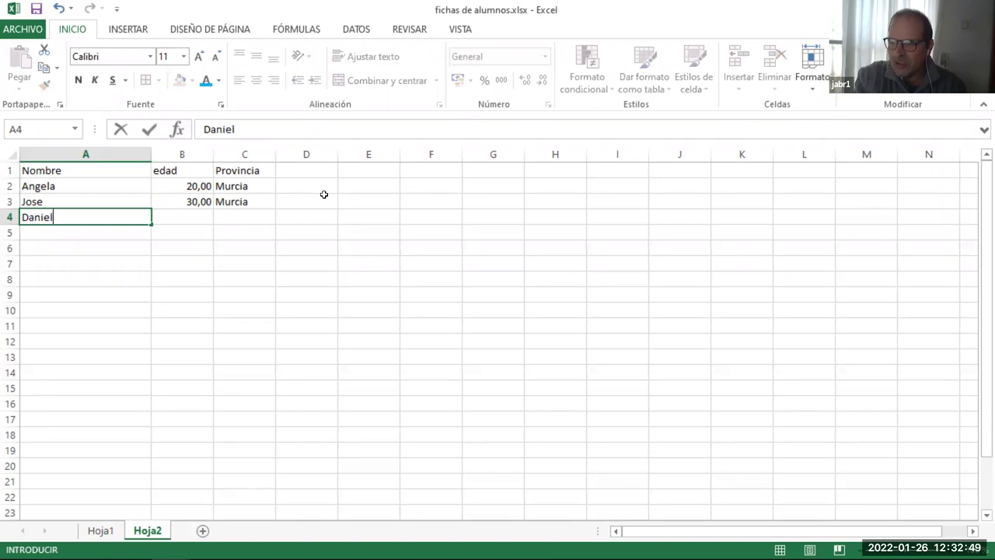
key(Tab)
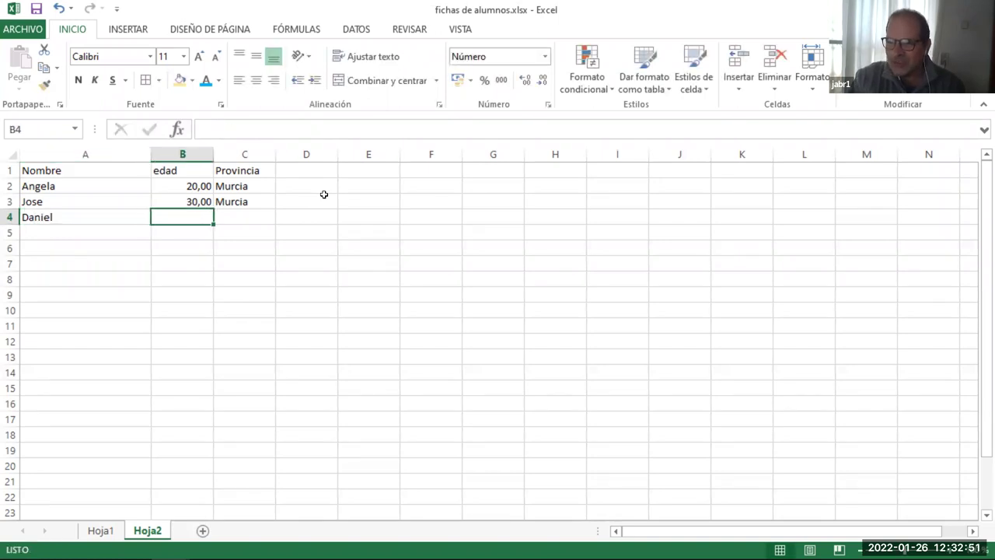
text(25)
key(Tab)
text(Asturias)
key(Return)
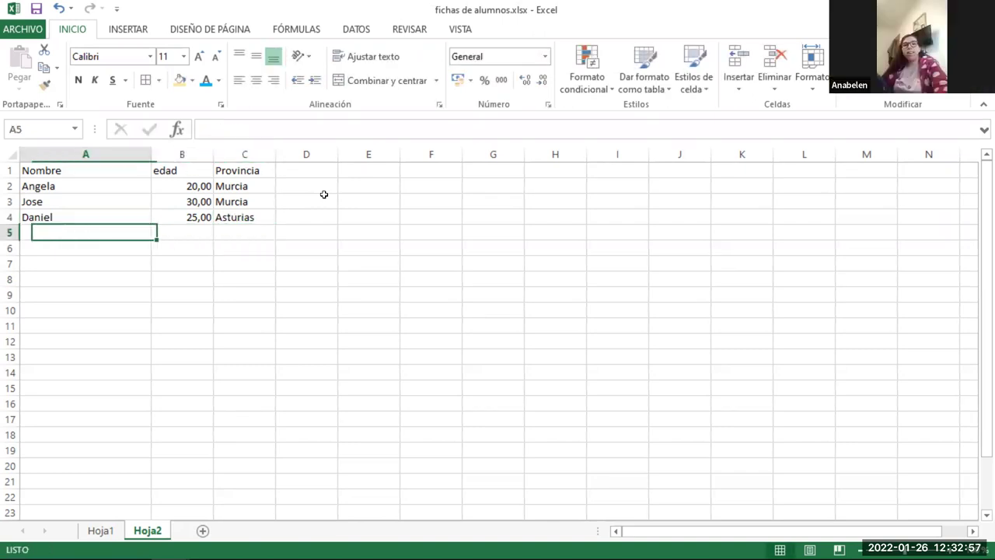
Fill row 5 with the fourth student's name, age 19 and province Albacete
text(MAr)
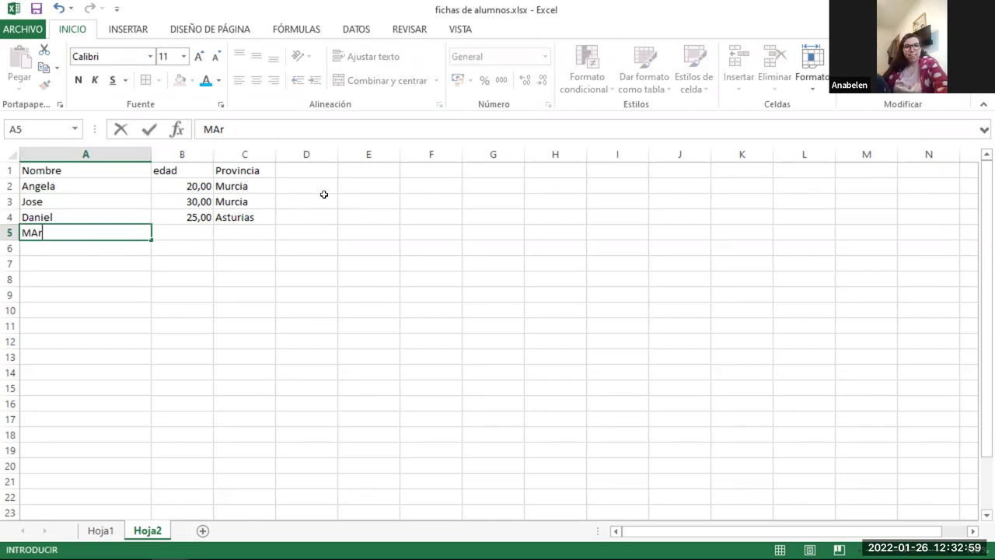
text(ta)
key(Tab)
text(1)
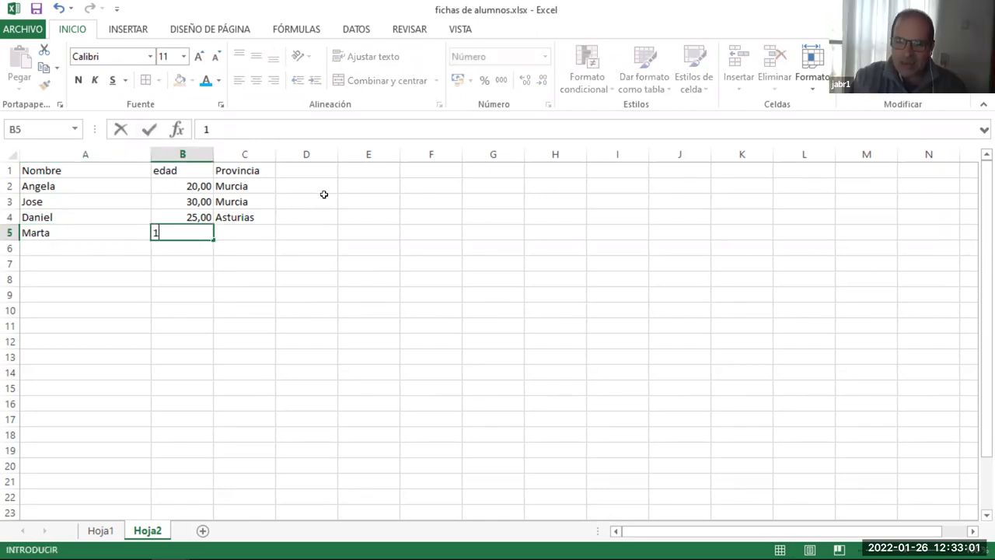
text(9)
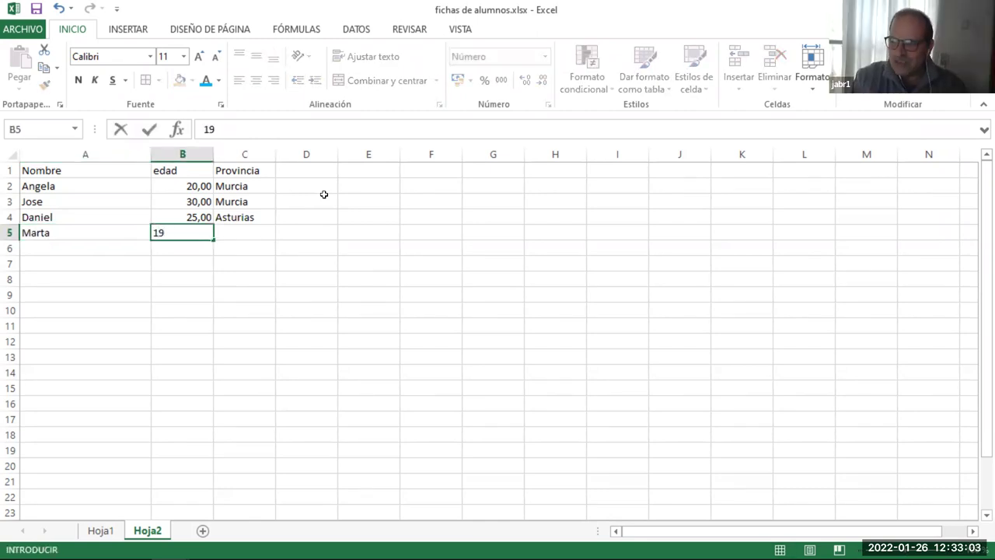
key(Tab)
text(M)
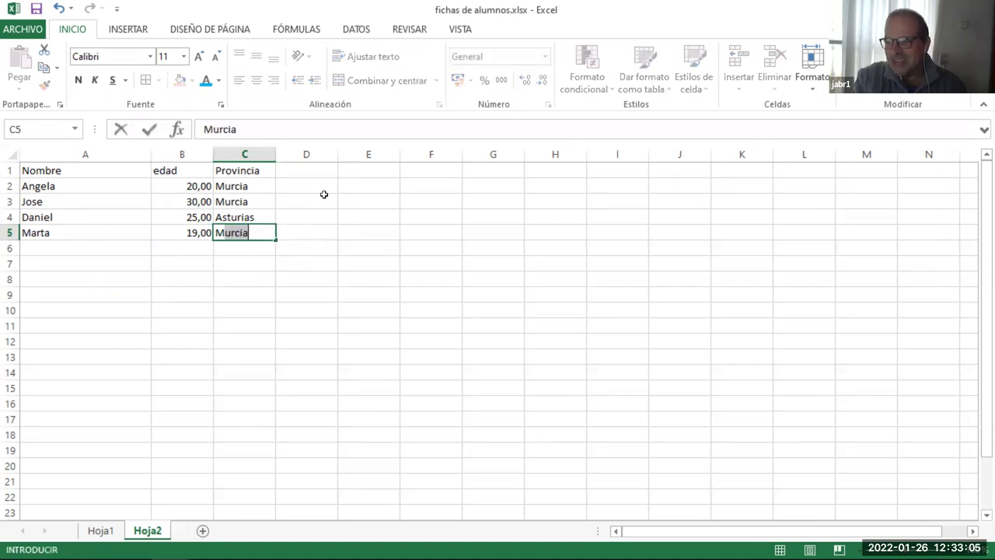
key(BackSpace)
key(BackSpace)
text(Al)
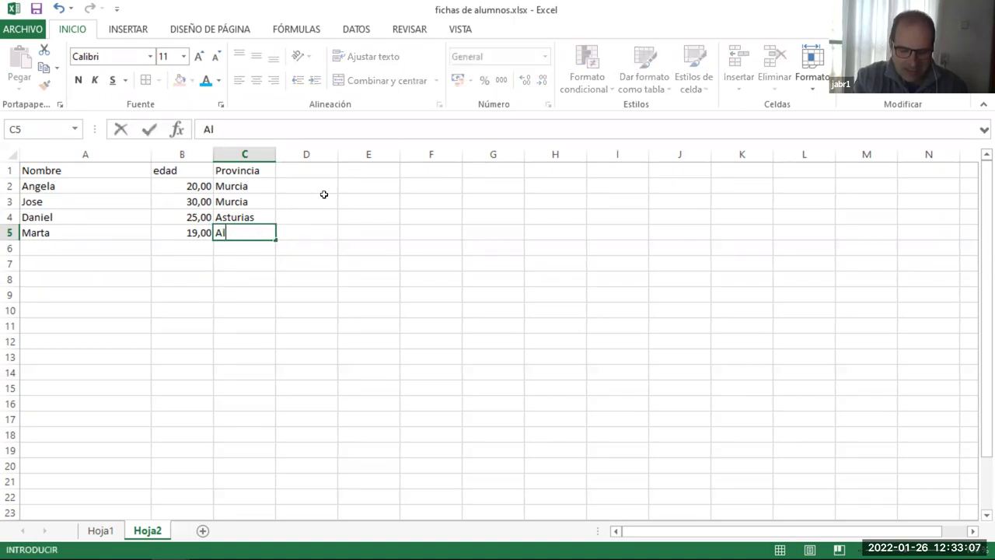
text(bacete)
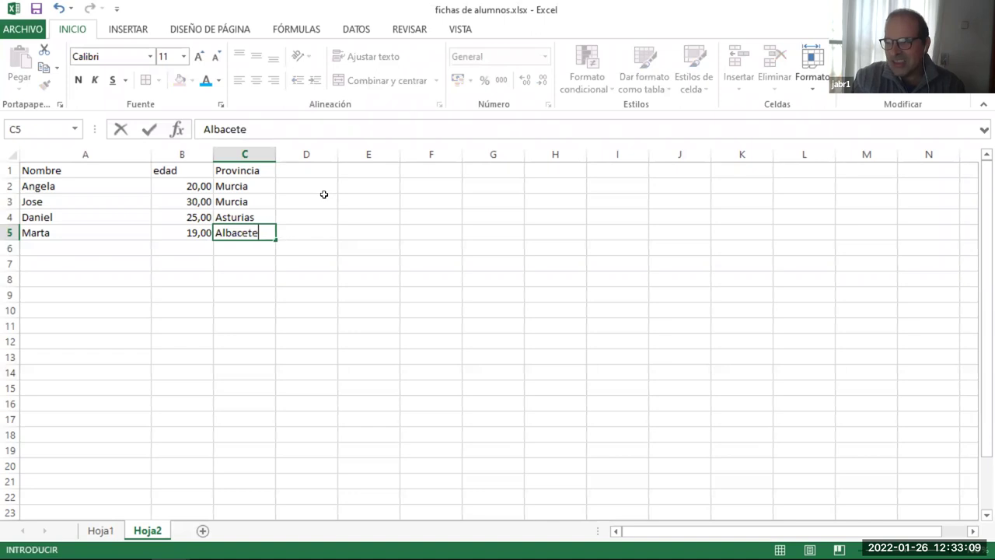
key(Return)
key(Left)
key(Left)
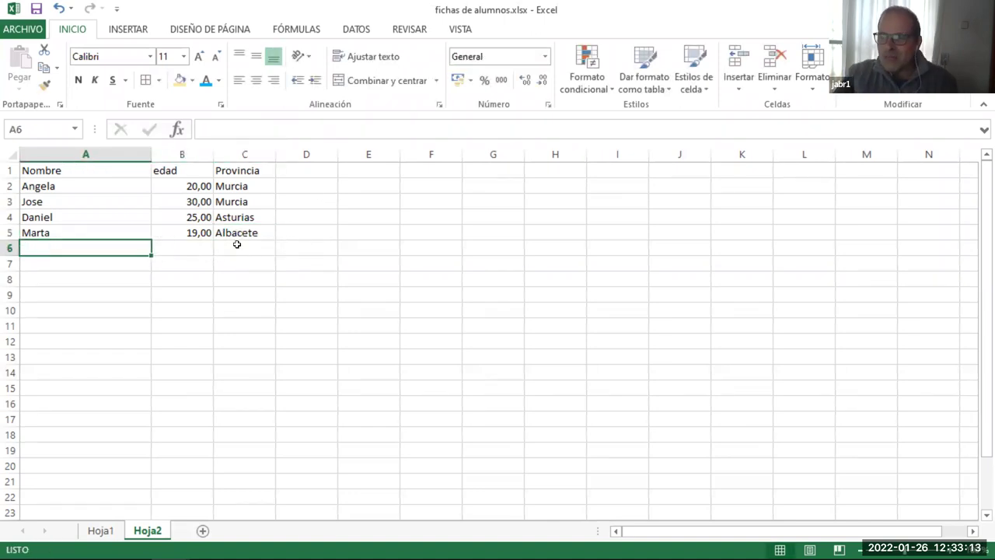
Reduce decimals on B2:B5 so the ages show as 20, 30, 25 and 19
drag(199, 186, 210, 232)
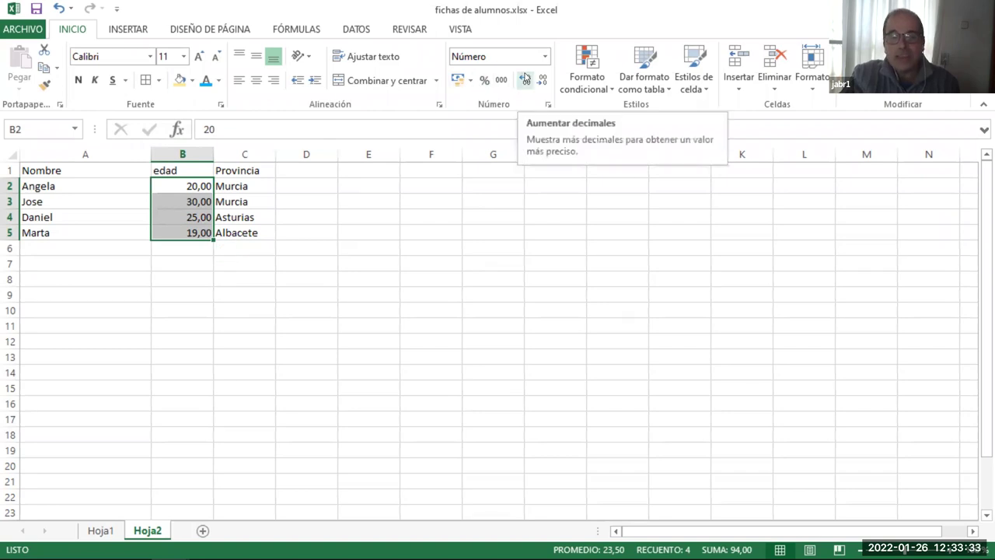
click(526, 79)
click(525, 79)
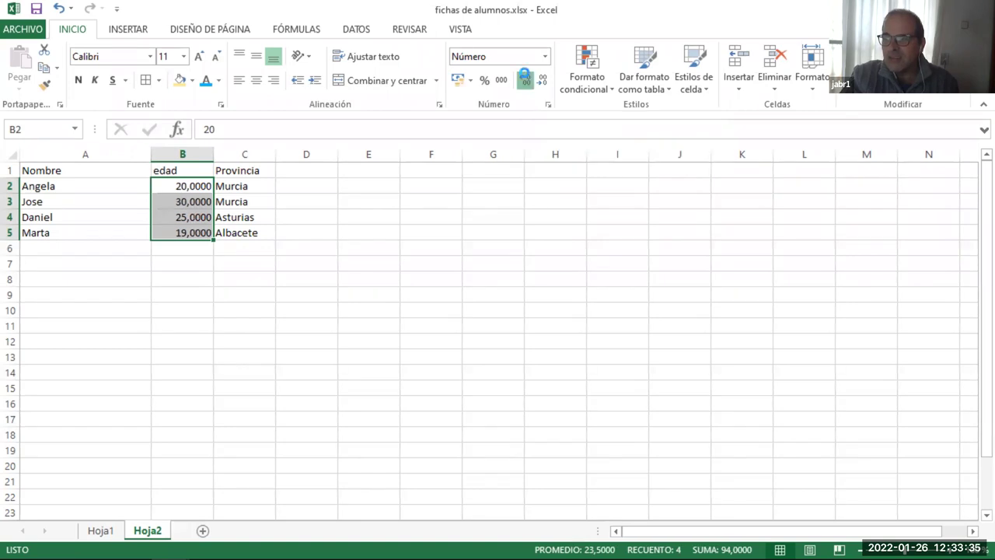
click(525, 79)
click(525, 78)
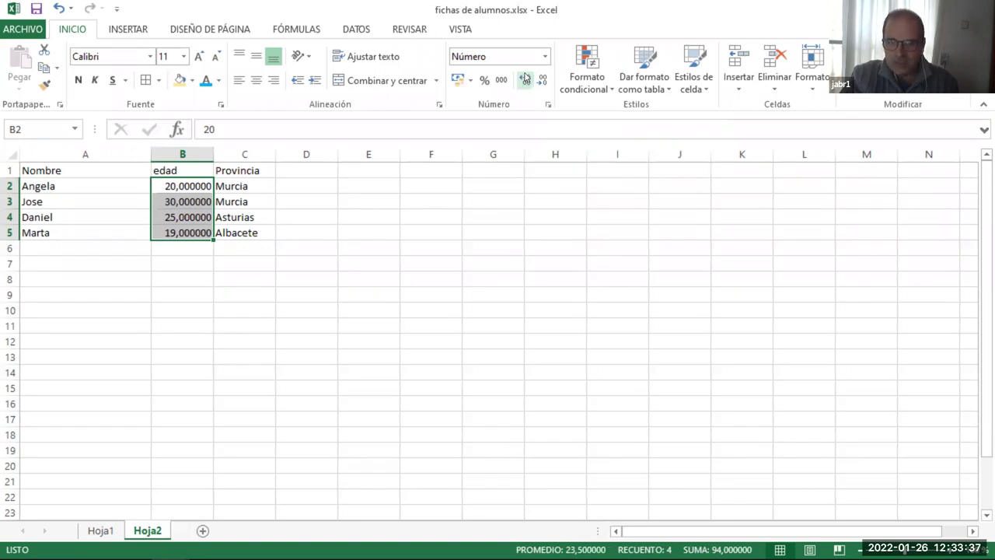
click(542, 80)
click(542, 81)
click(542, 81)
click(543, 80)
click(542, 81)
click(543, 81)
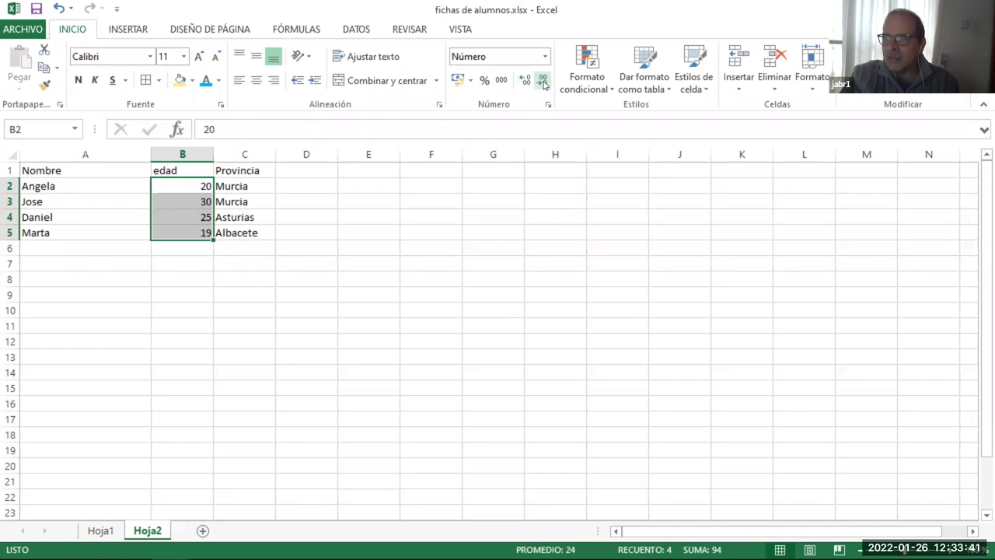
click(431, 247)
click(500, 244)
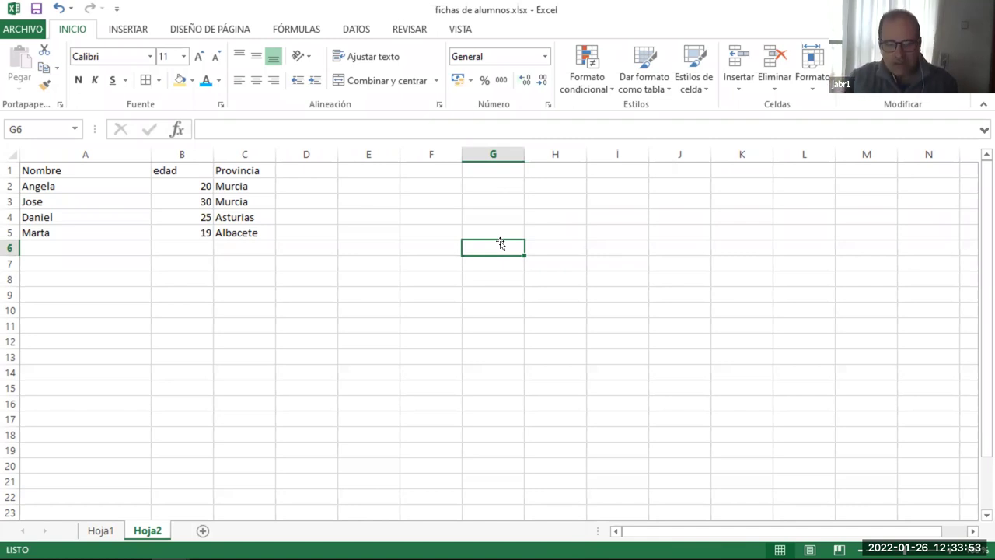
Enter the heading 'Fecha Nac' in cell D1
click(300, 169)
text(Fecha Nac)
key(Return)
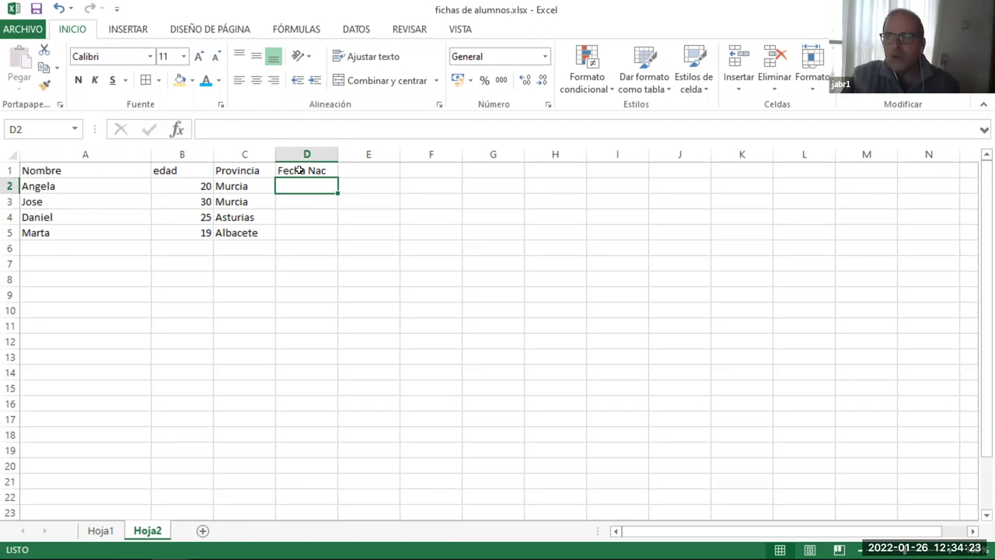
Apply the Fecha corta number format to D2:D23
click(366, 197)
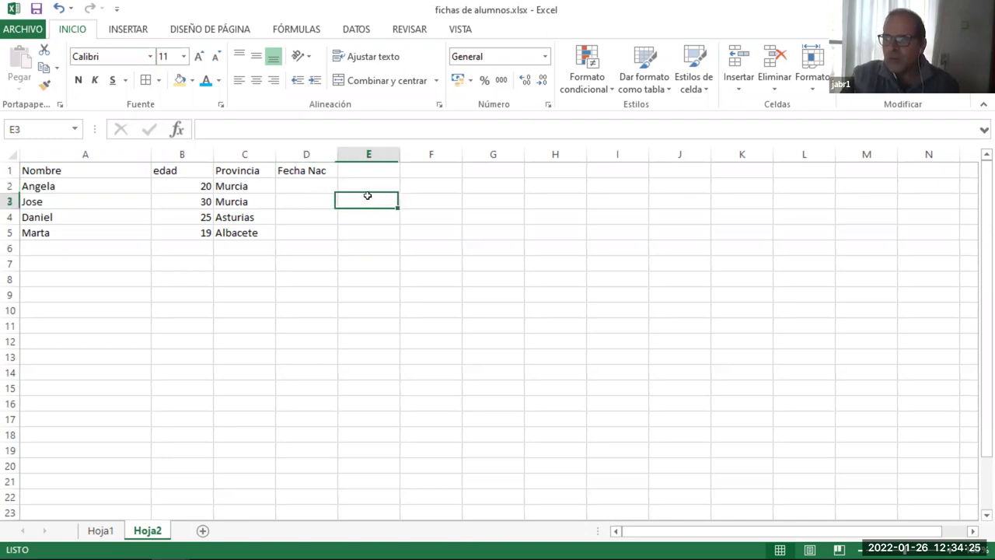
click(313, 185)
drag(313, 222, 311, 513)
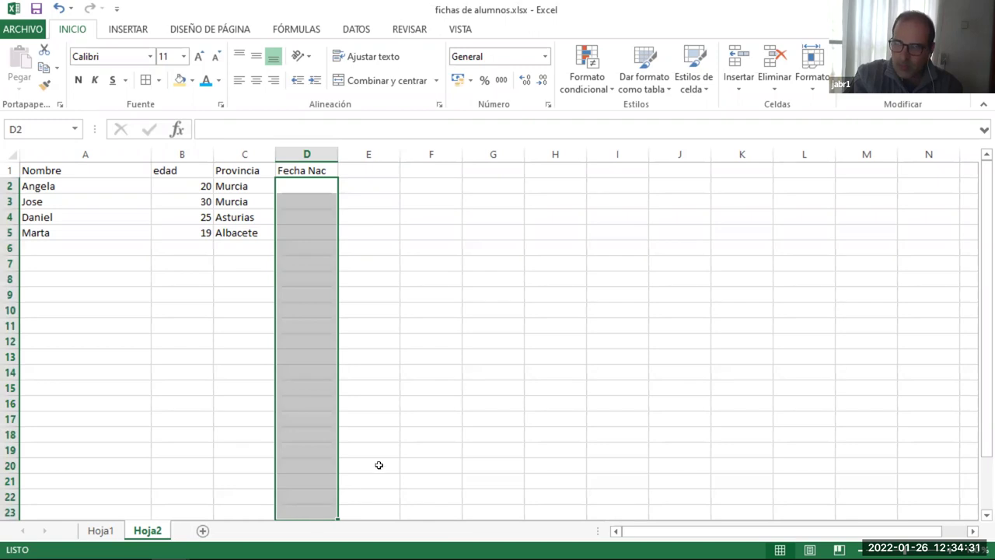
click(546, 56)
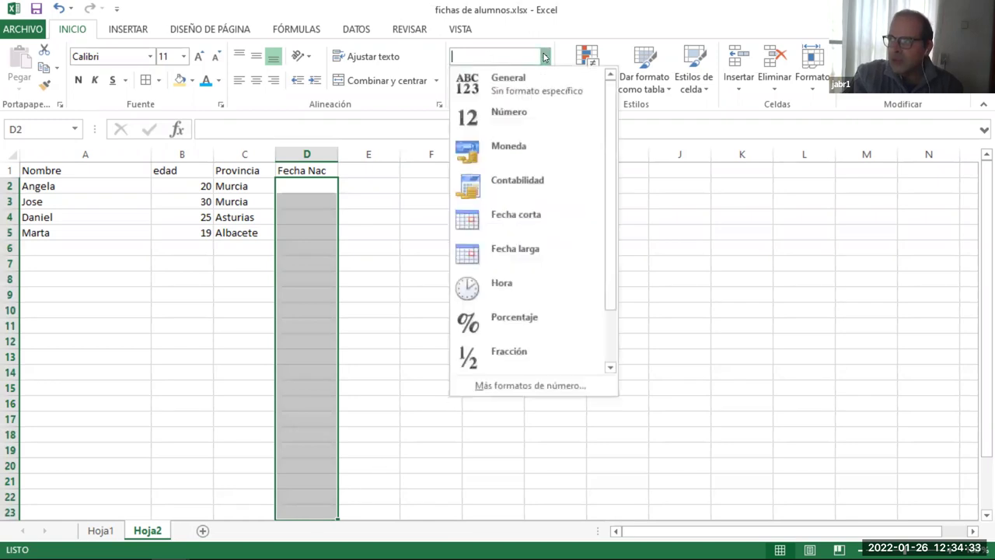
click(533, 218)
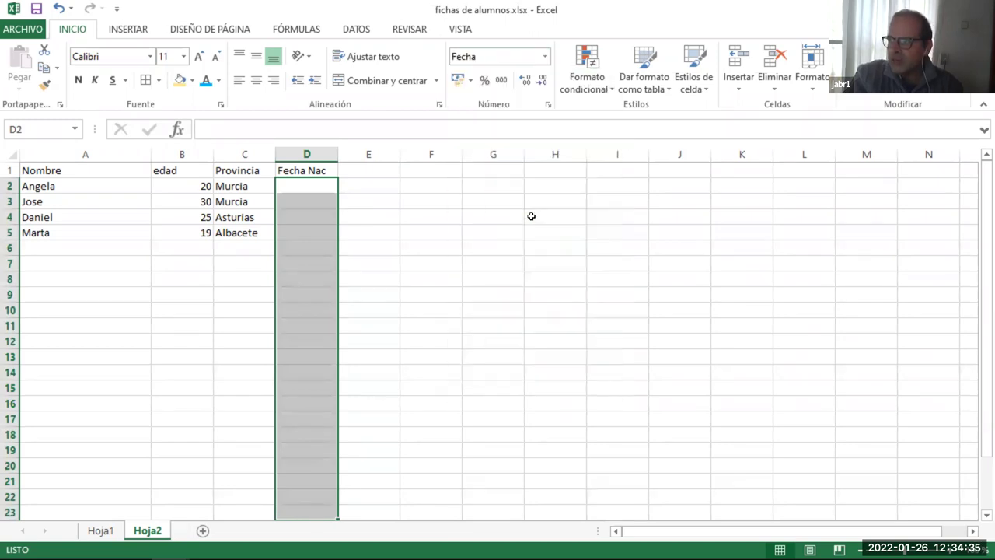
click(436, 247)
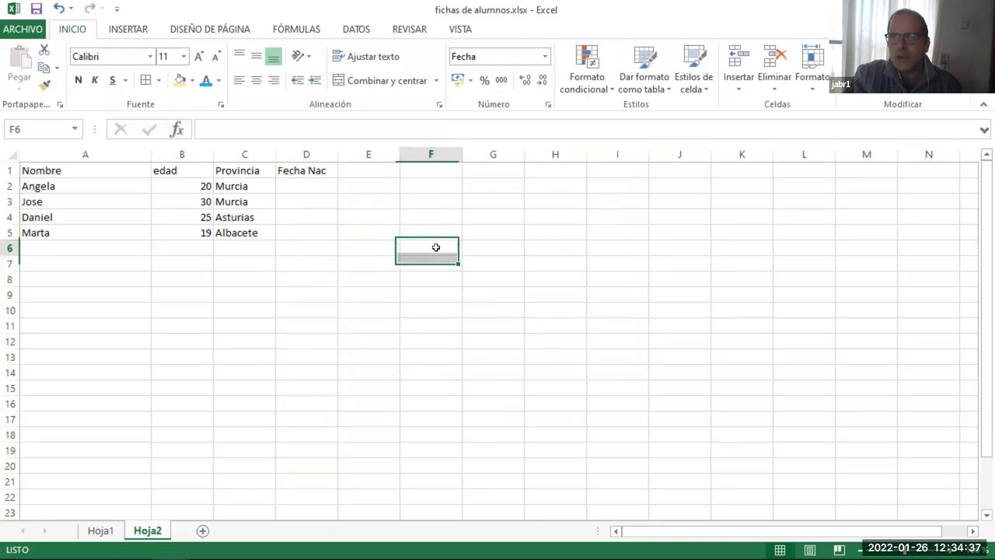
Enter 25/05/2022 as the first student's birth date in D2
click(245, 186)
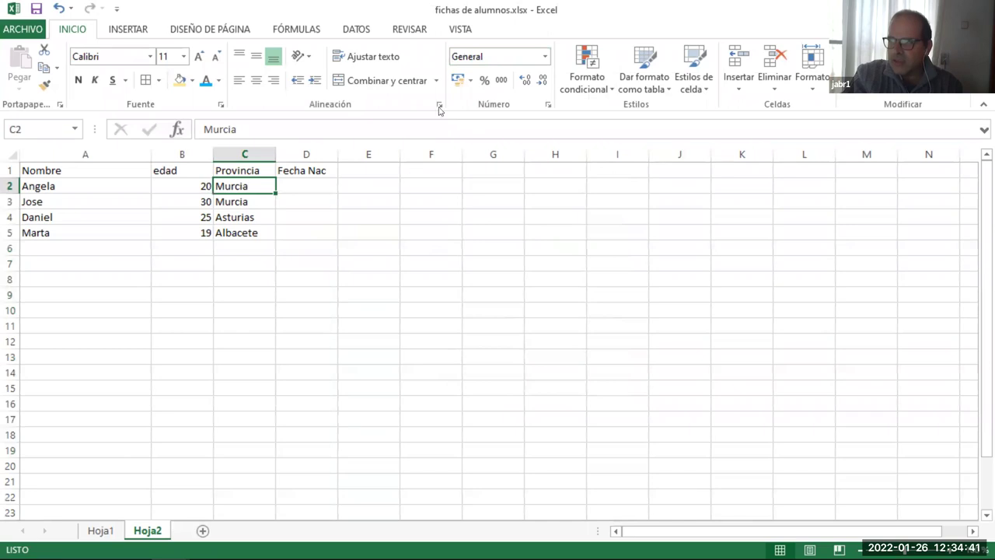
click(199, 184)
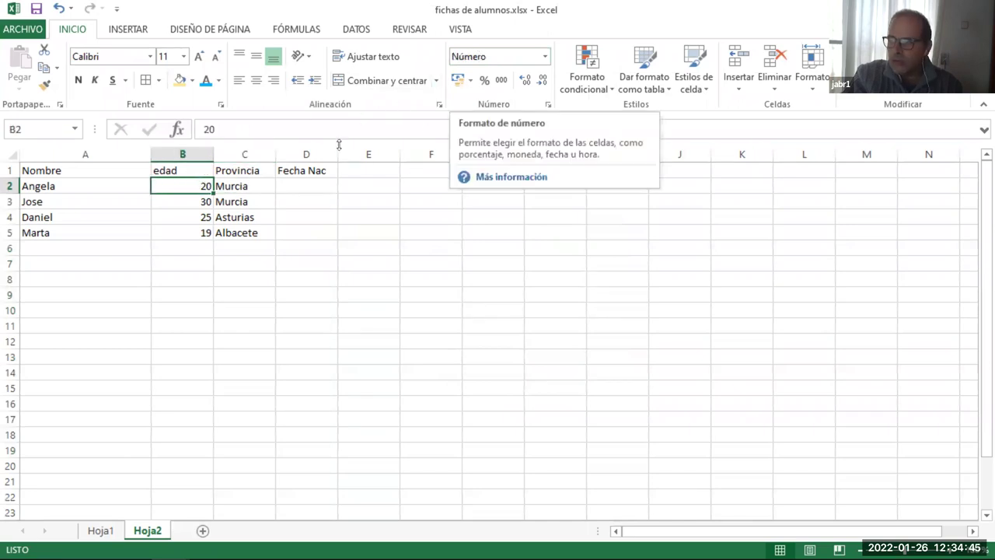
click(310, 188)
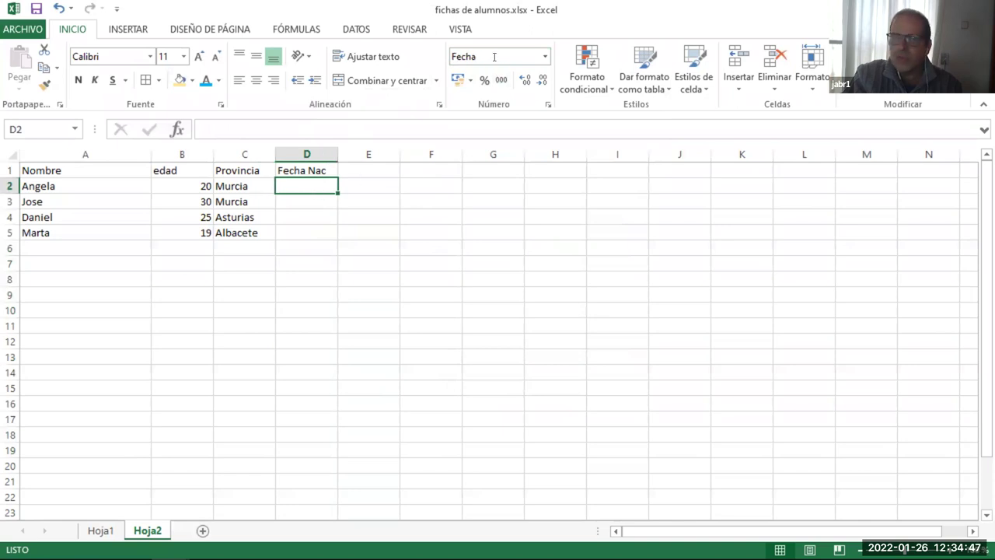
double_click(301, 188)
text(25/05/2022)
click(396, 205)
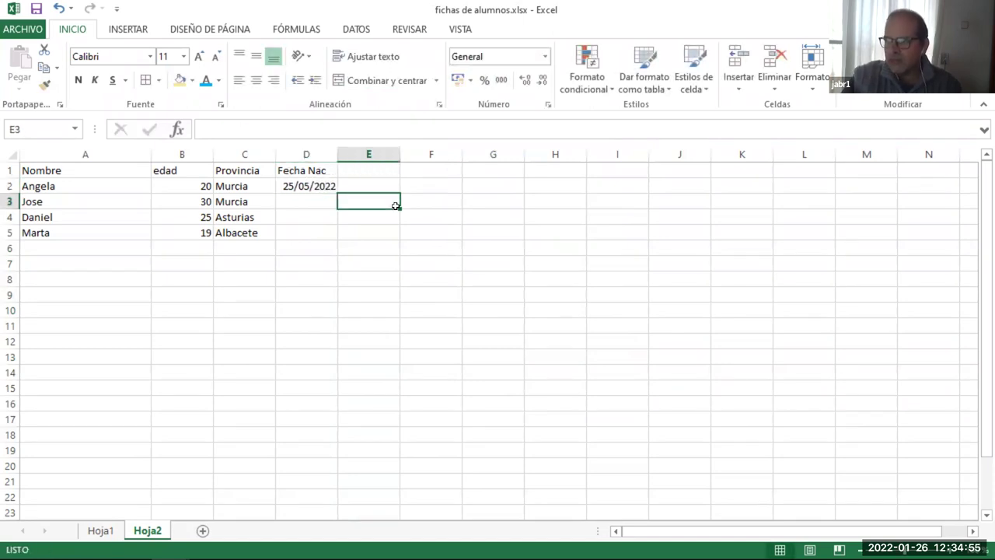
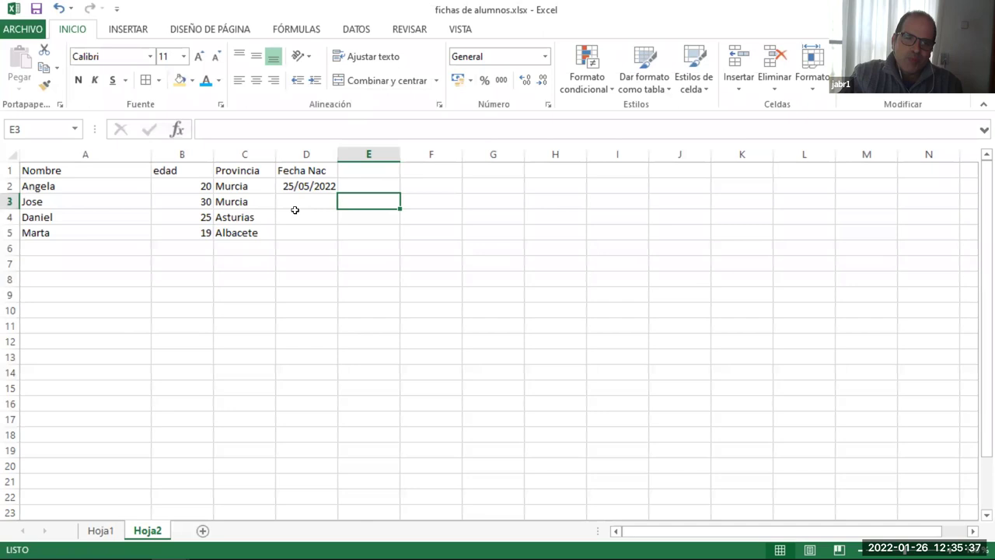
Add the heading 'sueldo' in E1 and enter 2000 in E2, E3 and E4
click(365, 168)
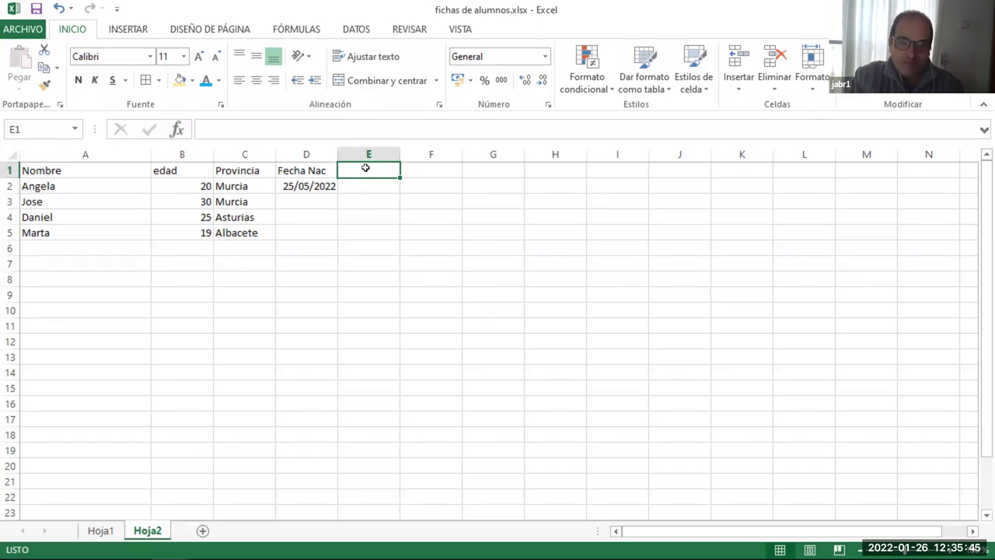
text(sueldo)
key(Return)
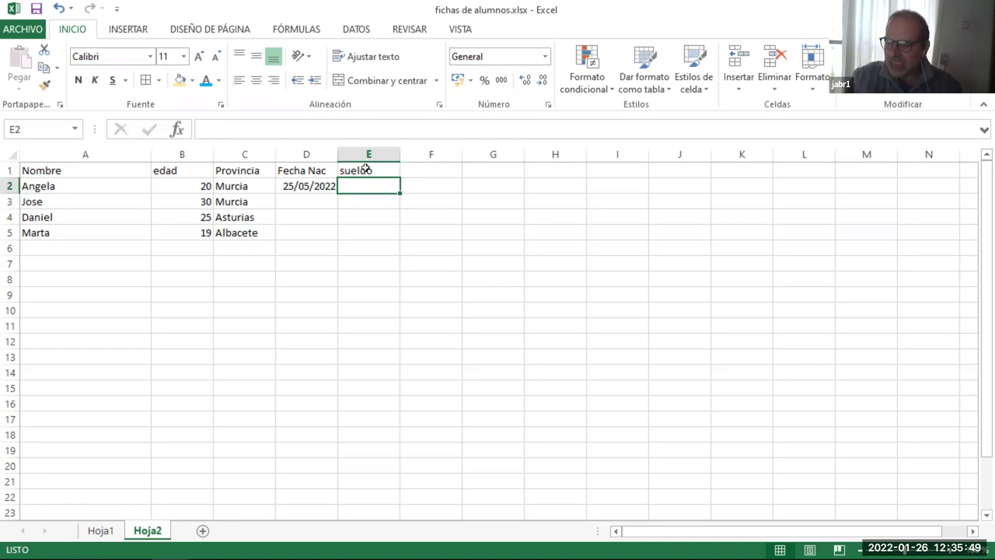
text(2000)
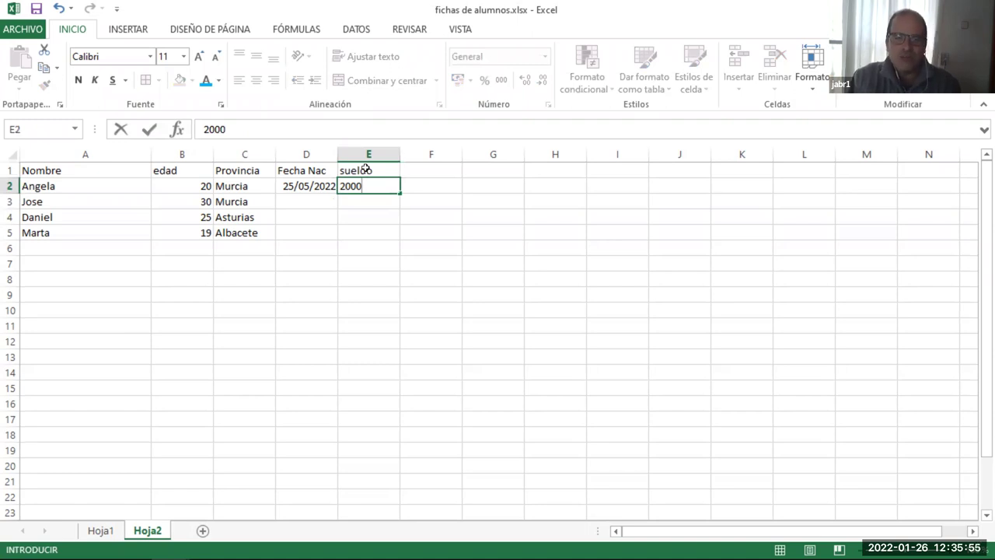
key(Return)
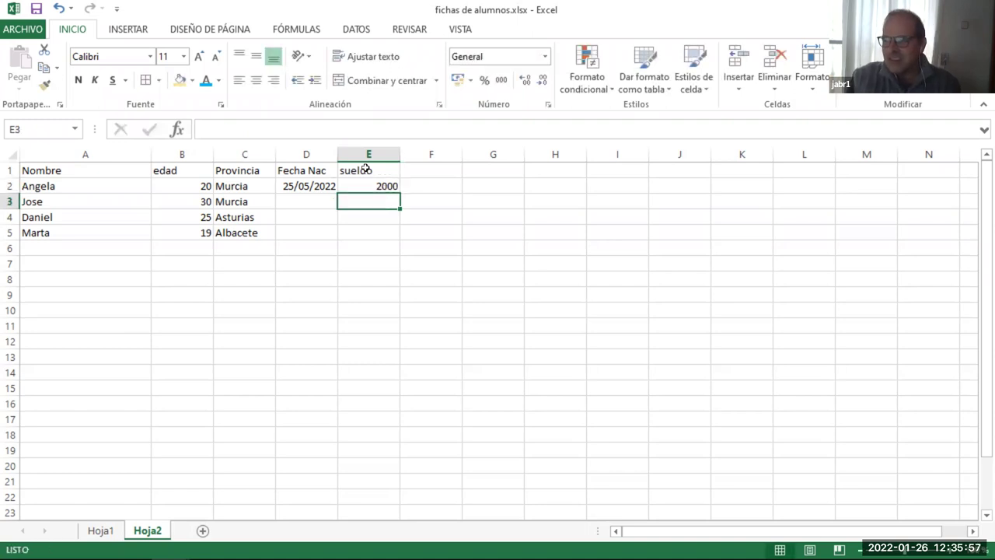
text(2000)
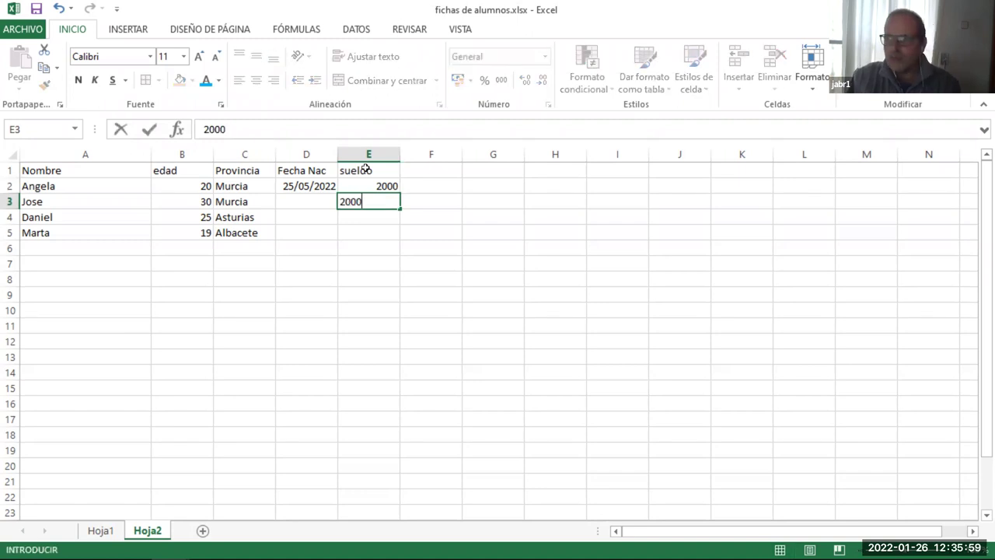
key(Return)
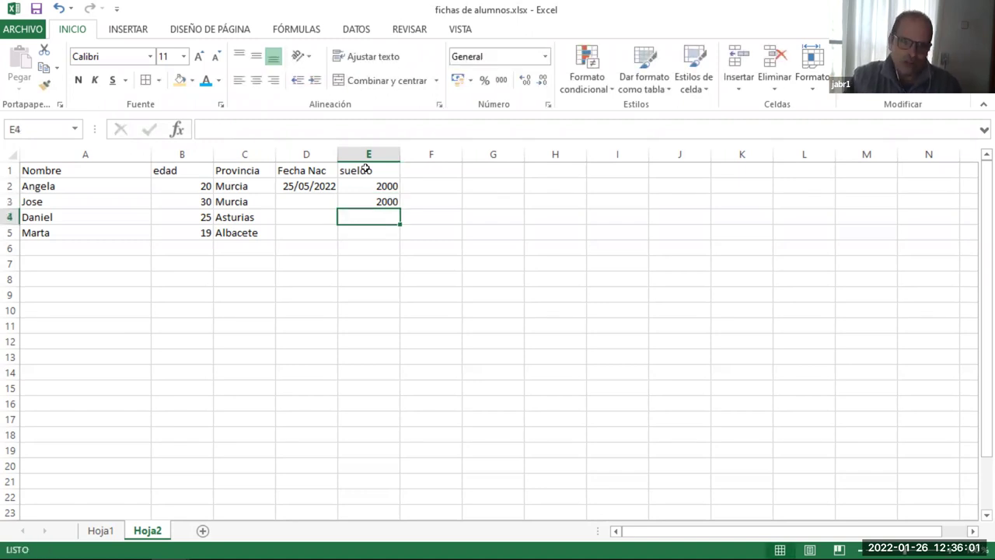
text(2000)
key(Return)
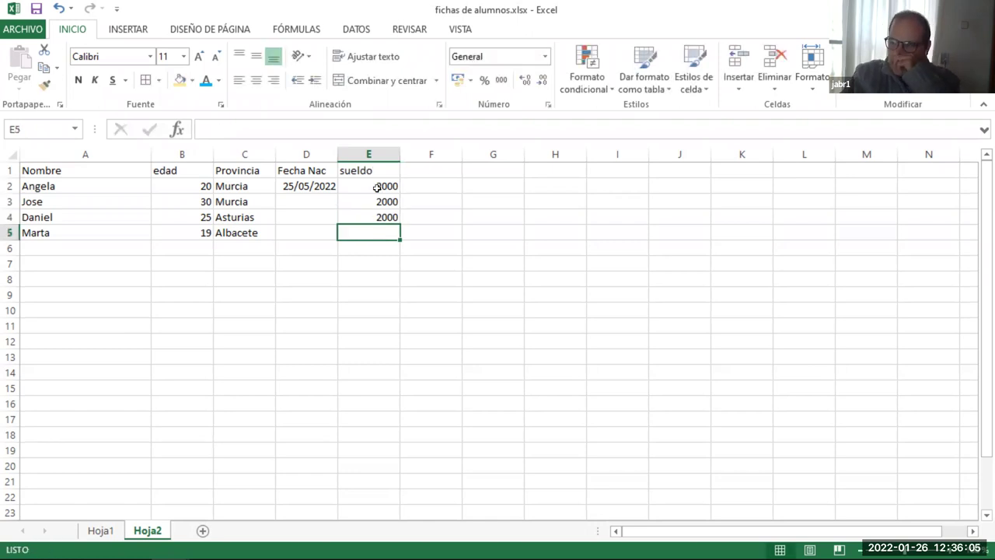
drag(377, 187, 376, 211)
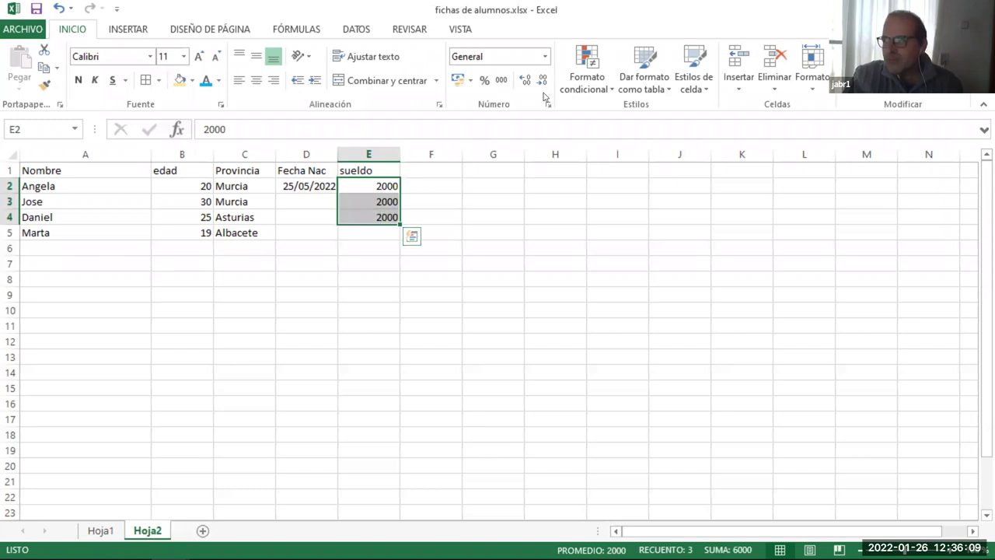
Give the salaries the Número format with two decimals
click(544, 57)
click(485, 118)
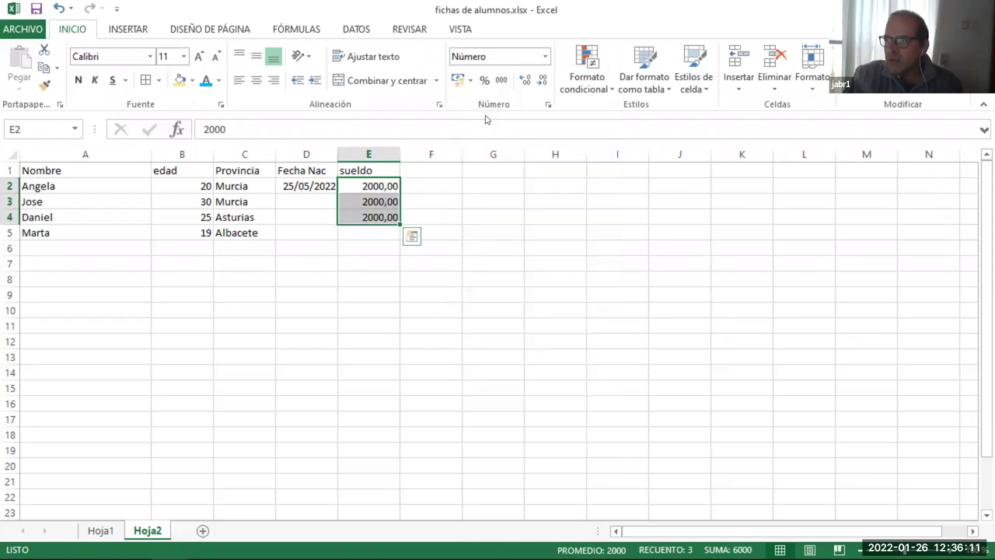
click(471, 213)
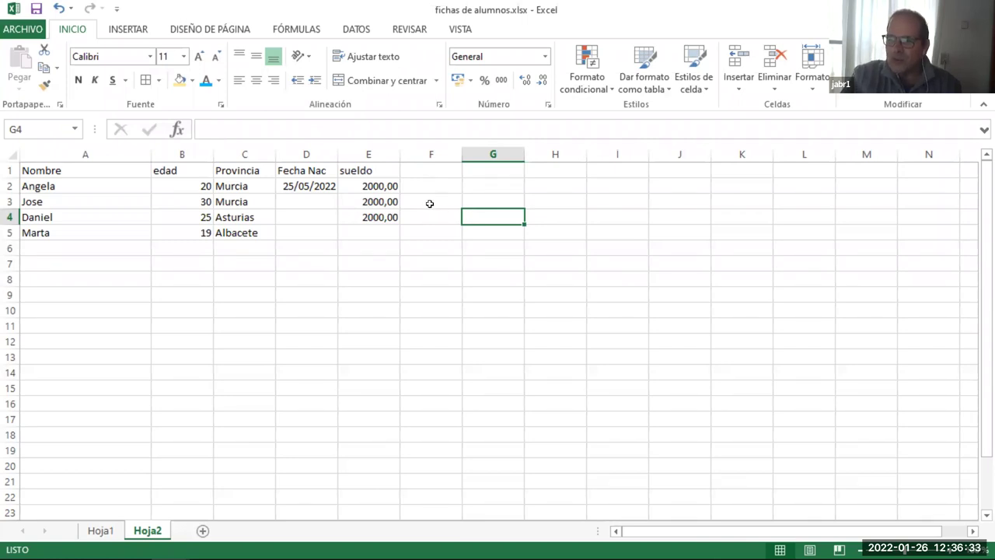
Apply the euro accounting format to E2:E5 so salaries show 2.000,00 €
drag(394, 186, 391, 209)
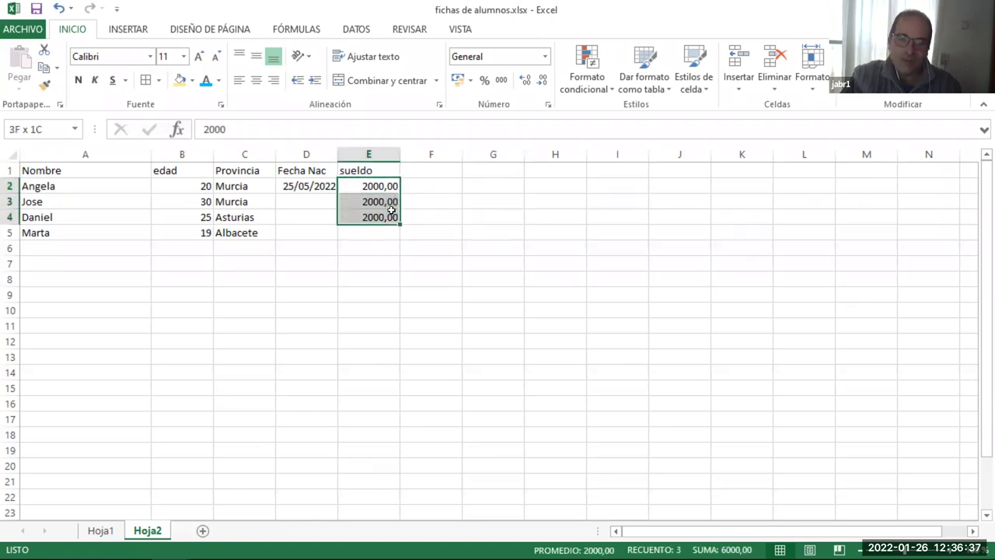
drag(390, 220, 391, 225)
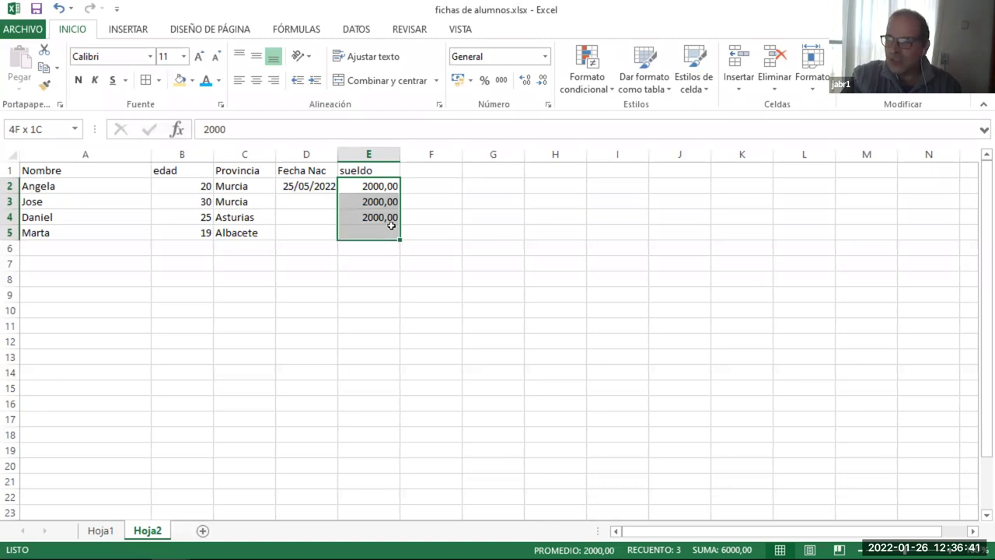
drag(391, 224, 391, 226)
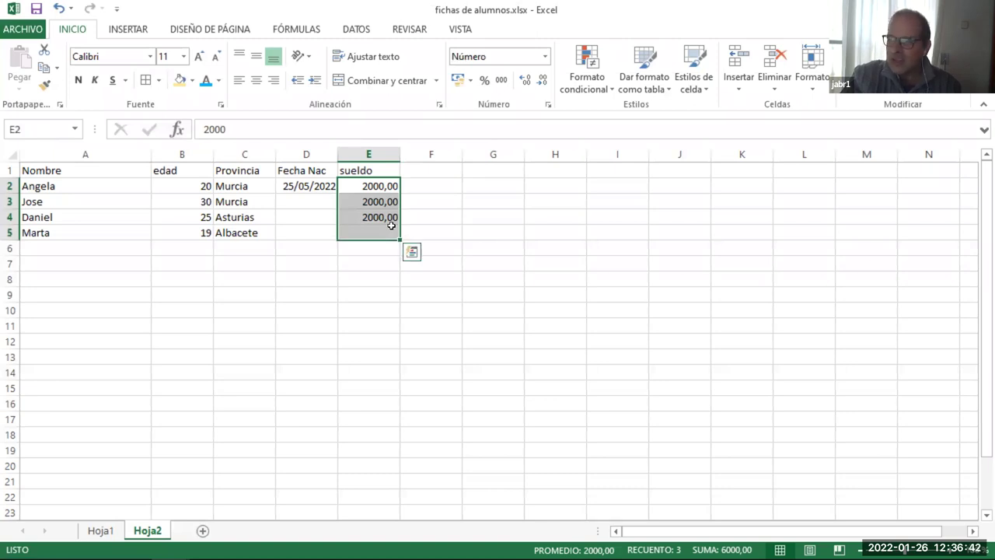
click(461, 82)
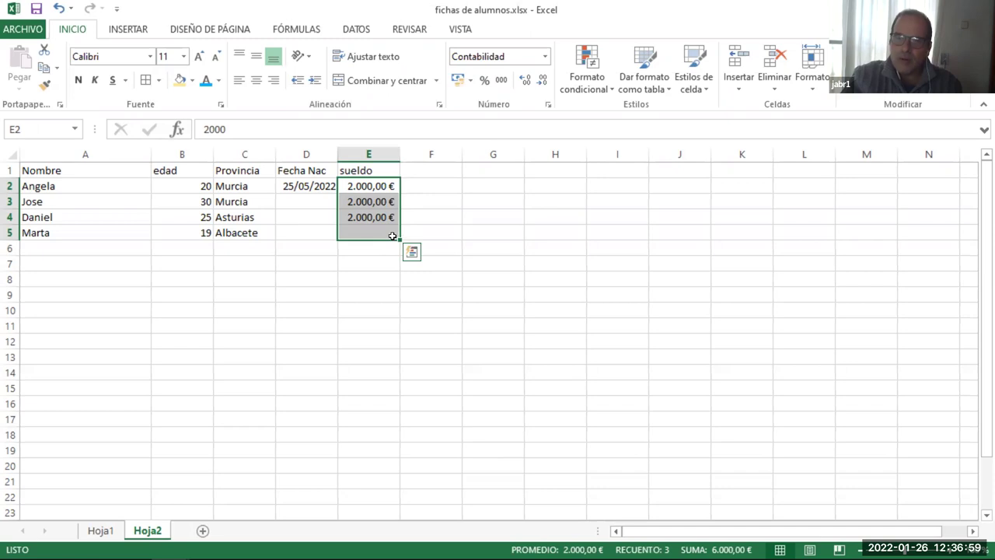
Switch the salaries' accounting currency to British pounds (Inglés Reino Unido)
click(470, 81)
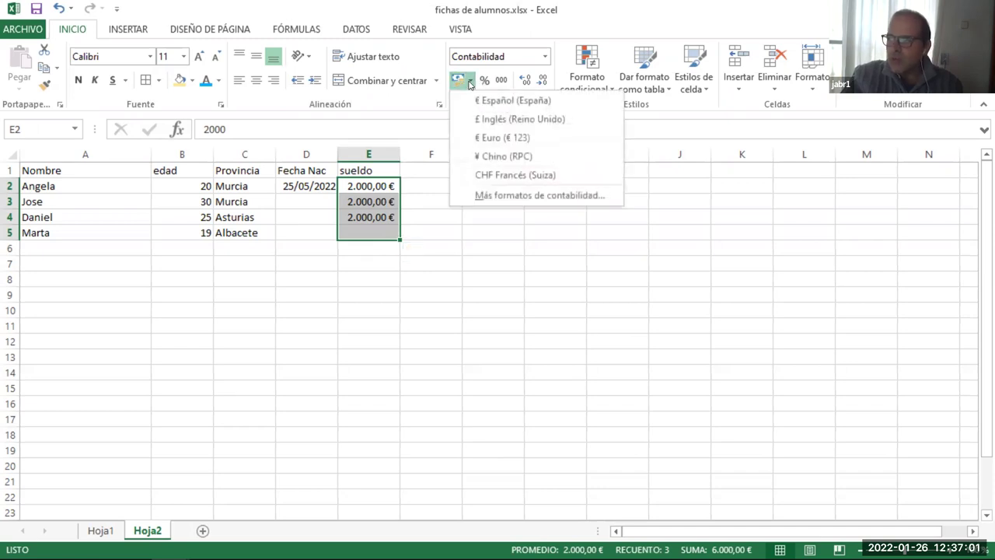
click(481, 120)
click(486, 217)
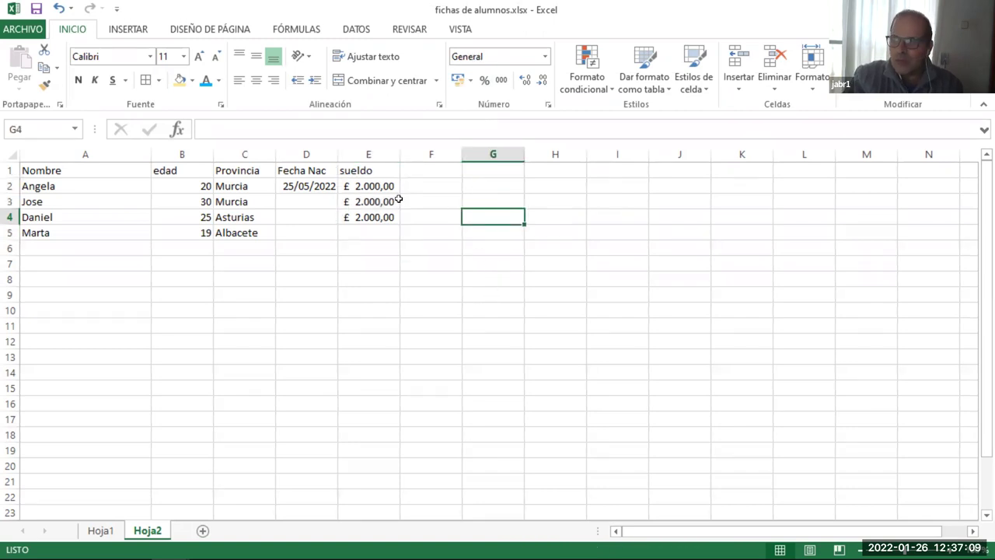
Change the accounting currency of E2:E6 to ¥ Chino (RPC)
drag(377, 186, 368, 243)
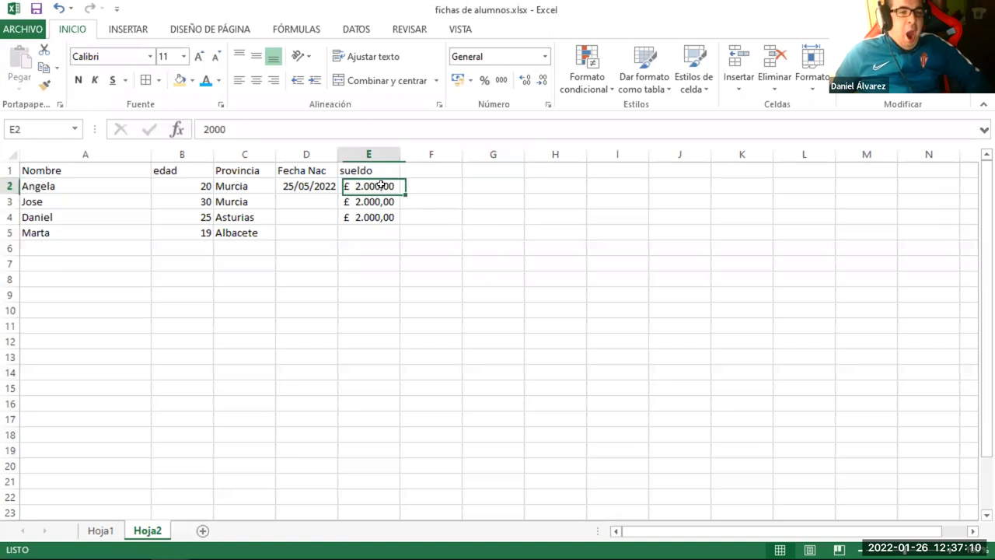
click(470, 80)
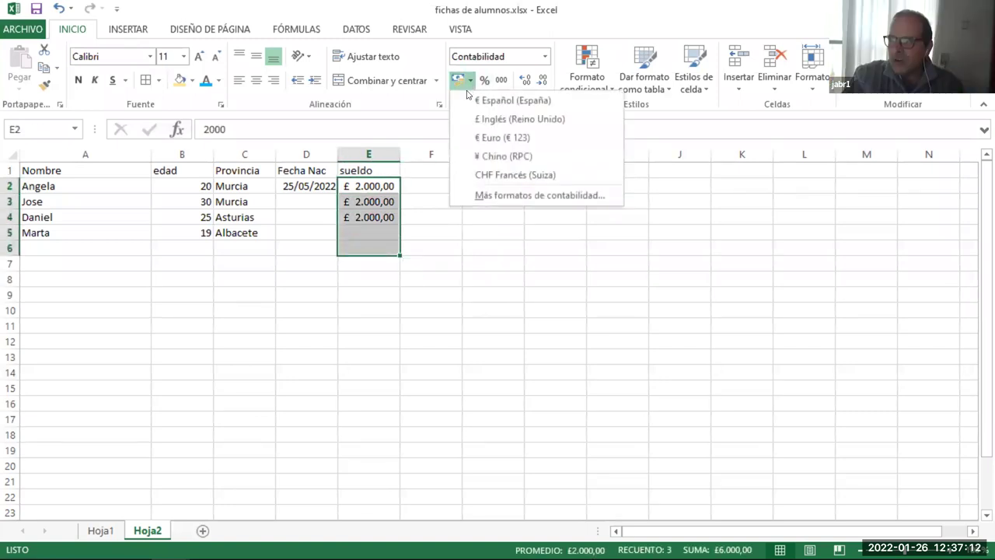
click(497, 157)
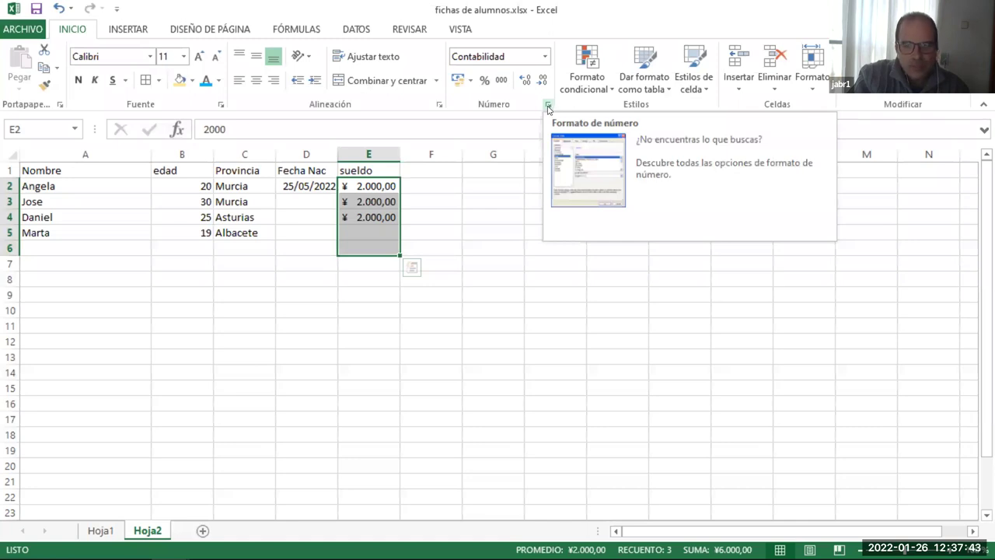
click(548, 106)
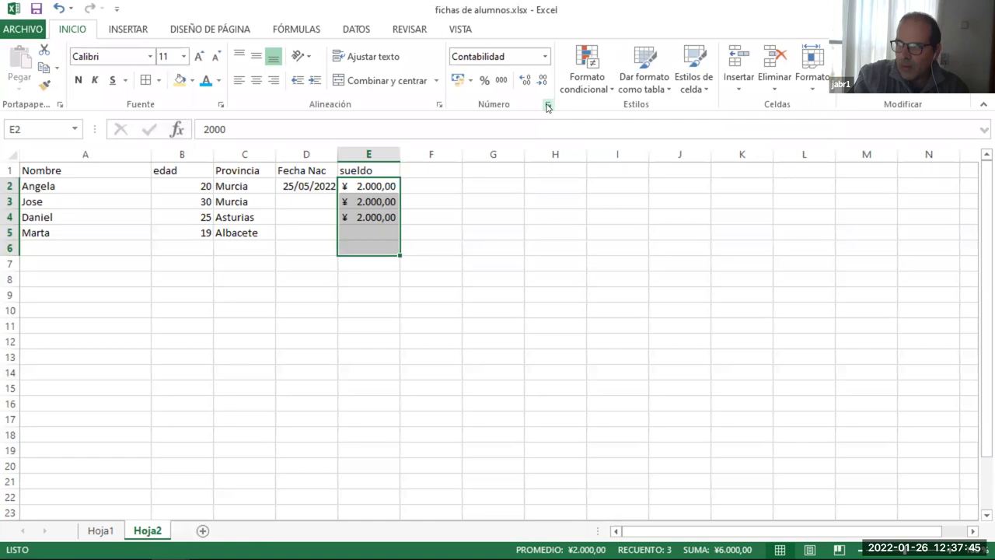
drag(677, 37, 317, 55)
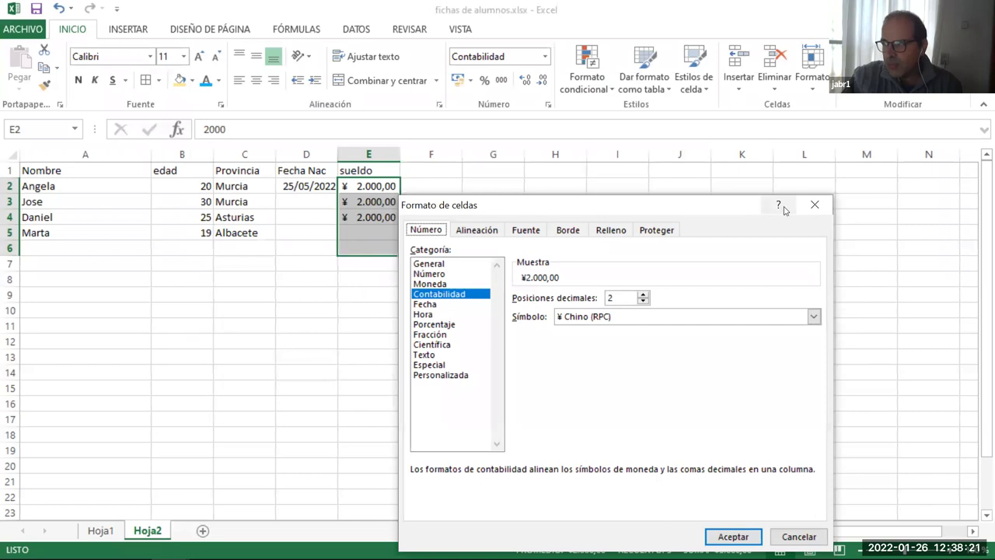
click(814, 204)
click(568, 201)
click(369, 186)
drag(367, 214, 364, 334)
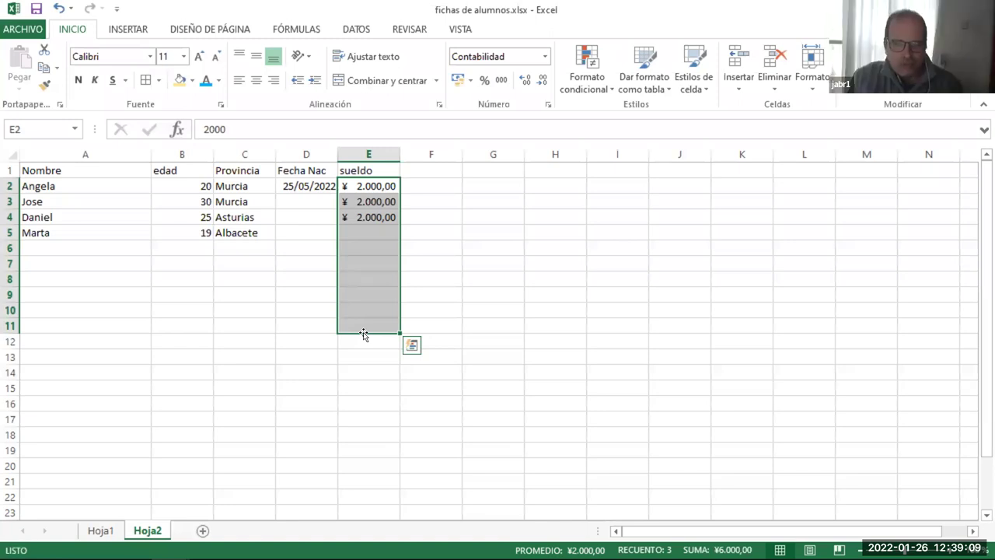
Return E2:E15 to the euro accounting format
click(435, 233)
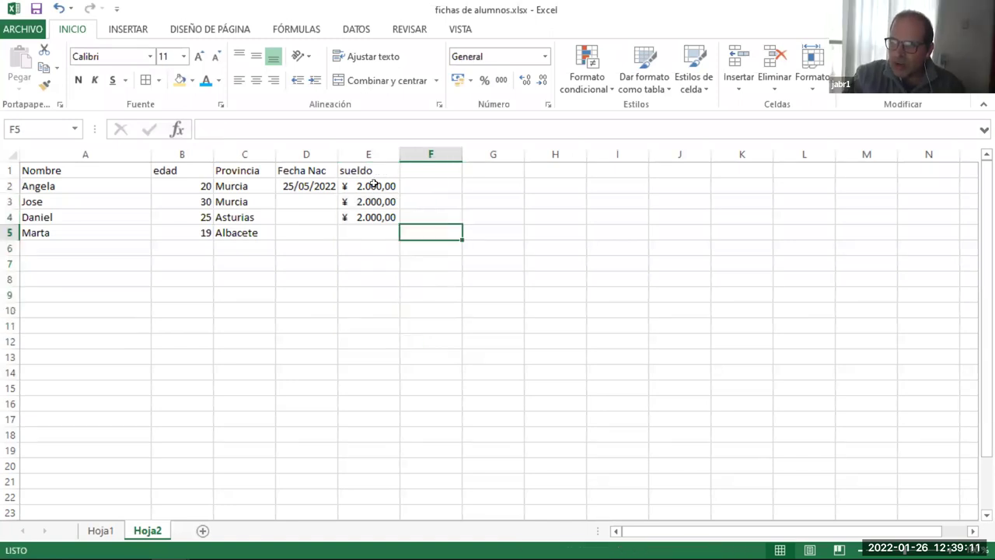
drag(369, 186, 380, 381)
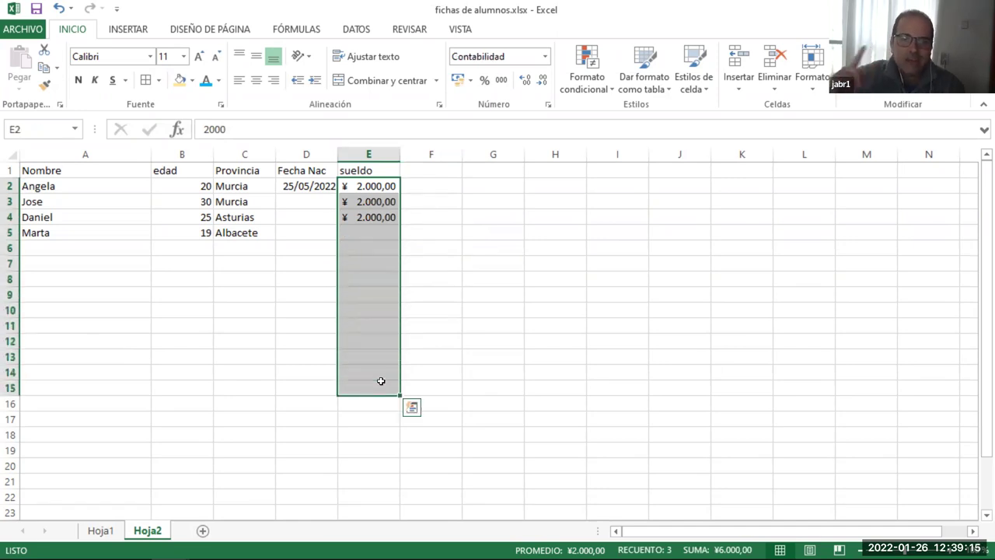
click(459, 81)
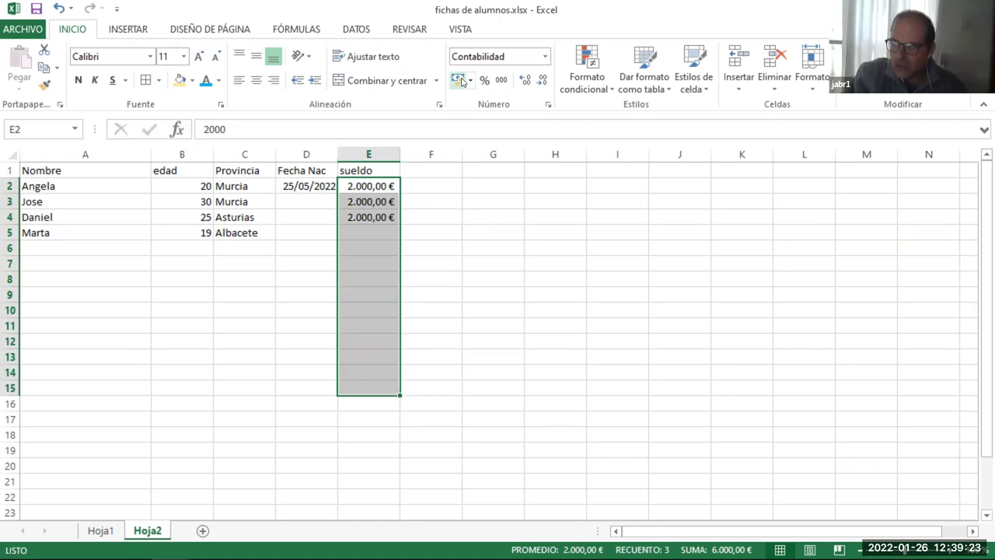
Leave the accounting currency unchanged and bring up the number format list
mouse_move(368, 328)
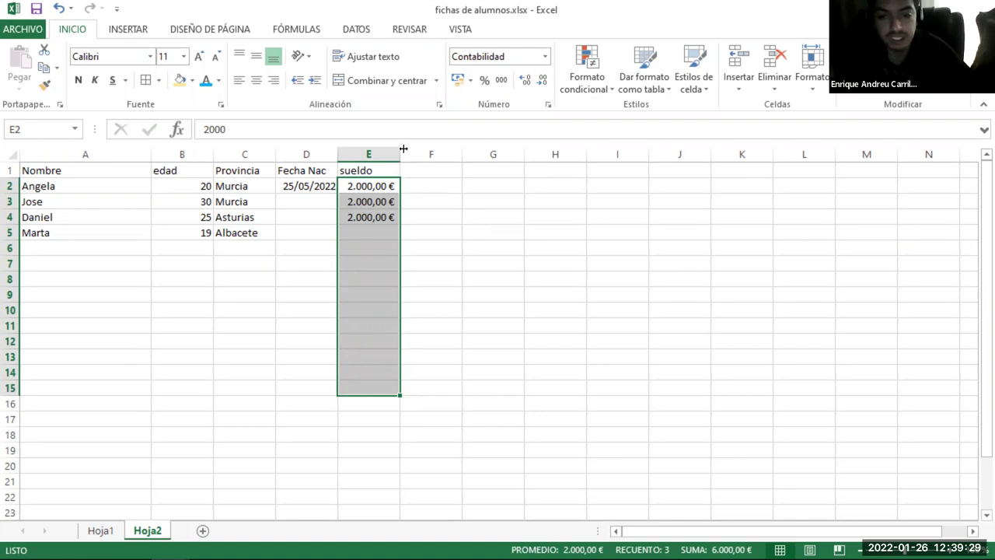
click(470, 80)
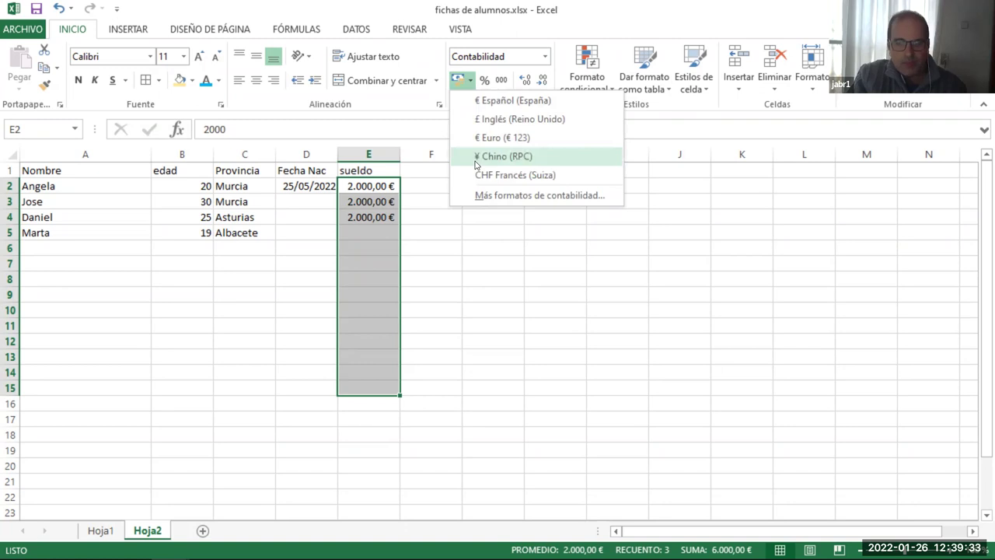
click(509, 259)
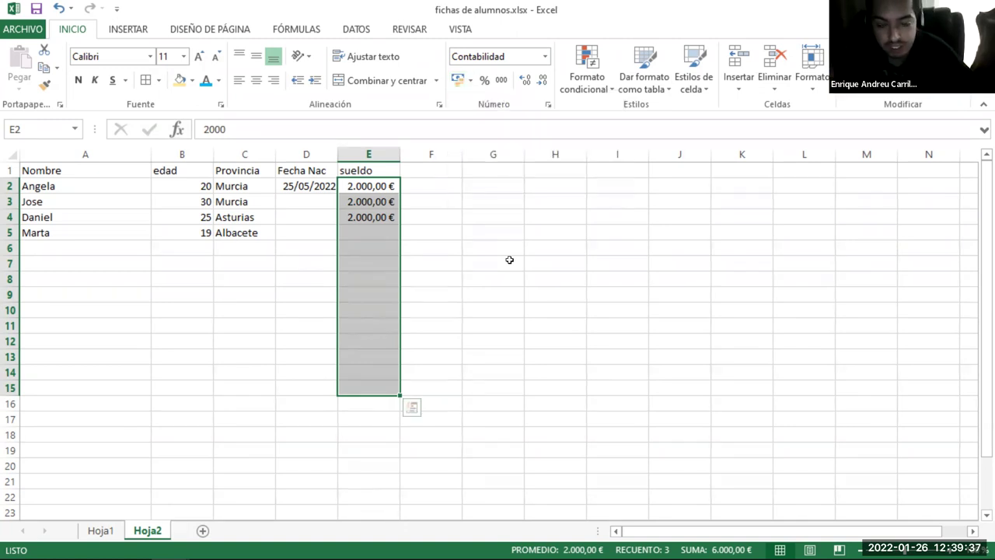
click(546, 56)
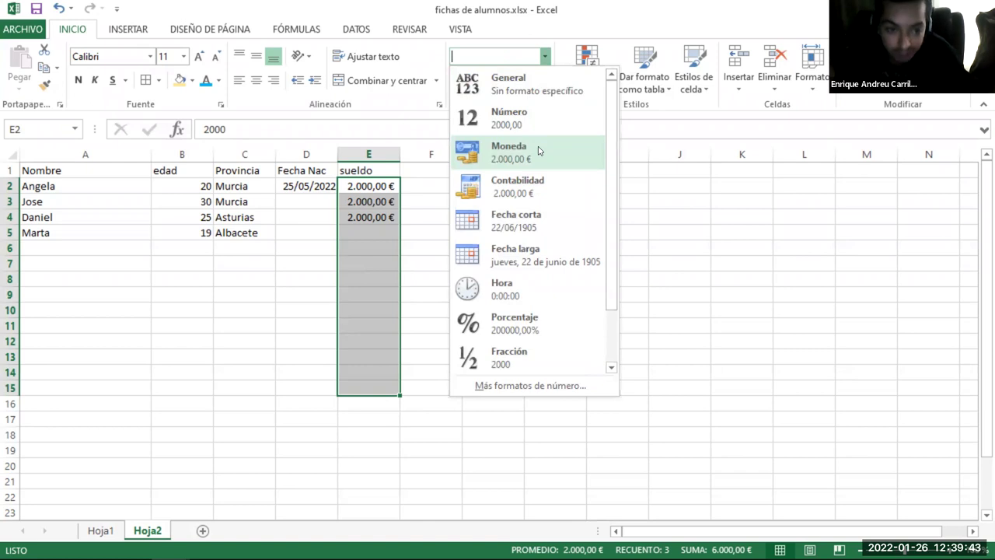
Apply the Moneda format to the sueldo amounts in E2:E20, then check D2's date format
click(539, 151)
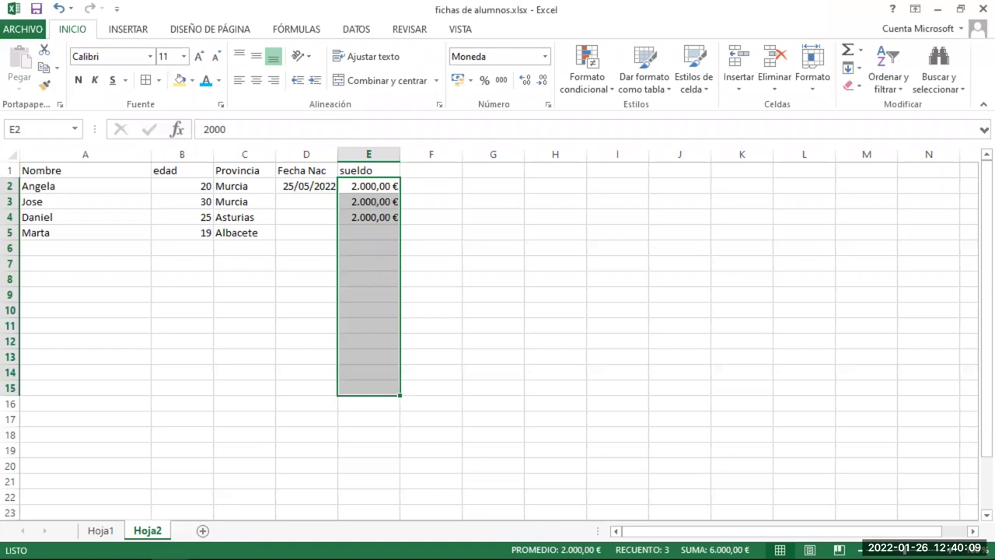
click(422, 248)
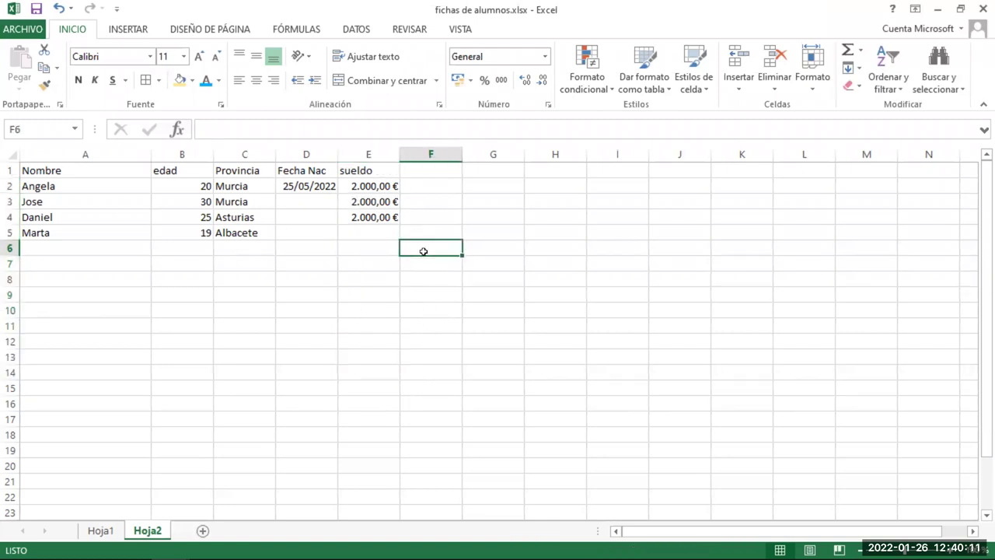
drag(380, 186, 370, 460)
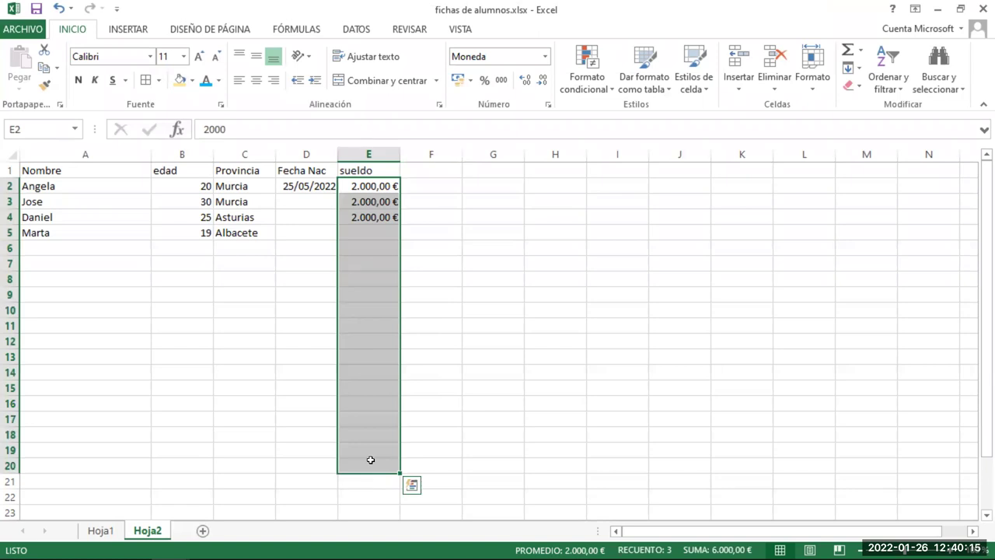
click(311, 183)
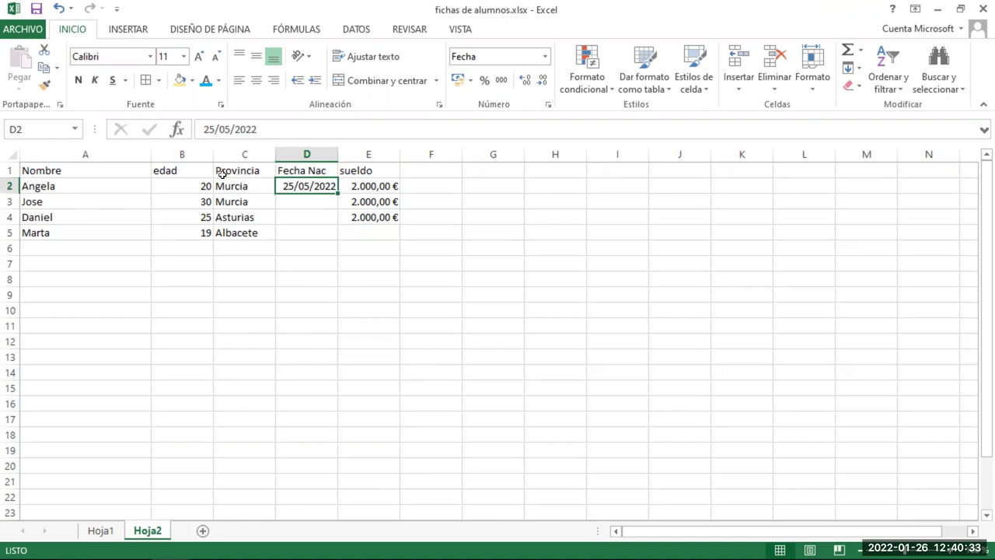
Apply the Broadway font to the Provincia names in C2:C5
mouse_move(251, 189)
mouse_down()
mouse_move(248, 243)
mouse_move(253, 233)
mouse_up()
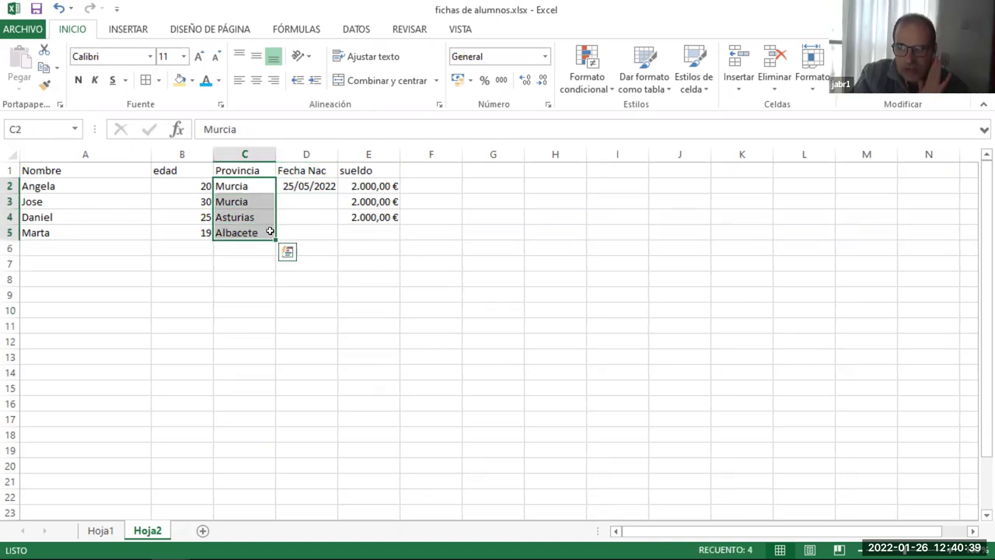
click(150, 56)
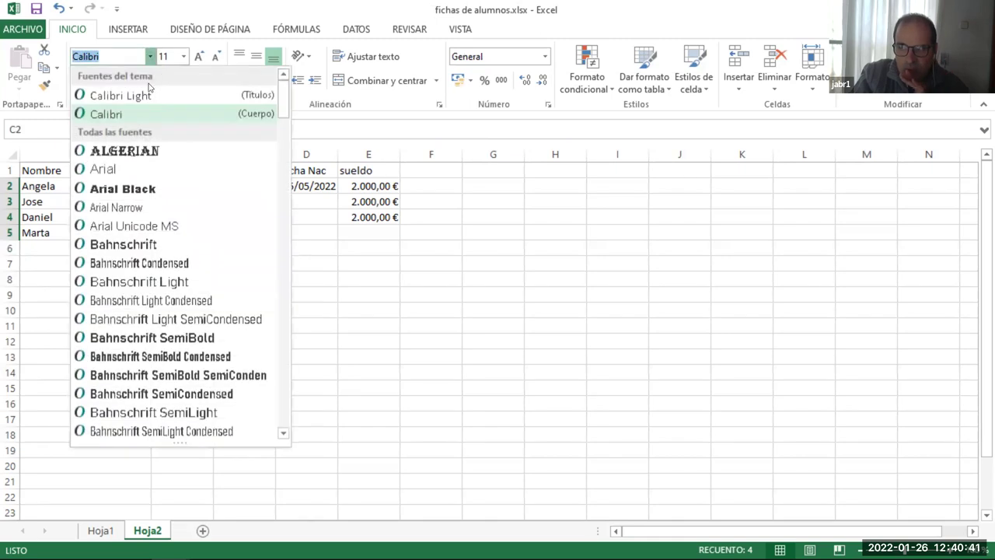
scroll(152, 285, down, 3)
scroll(158, 319, down, 4)
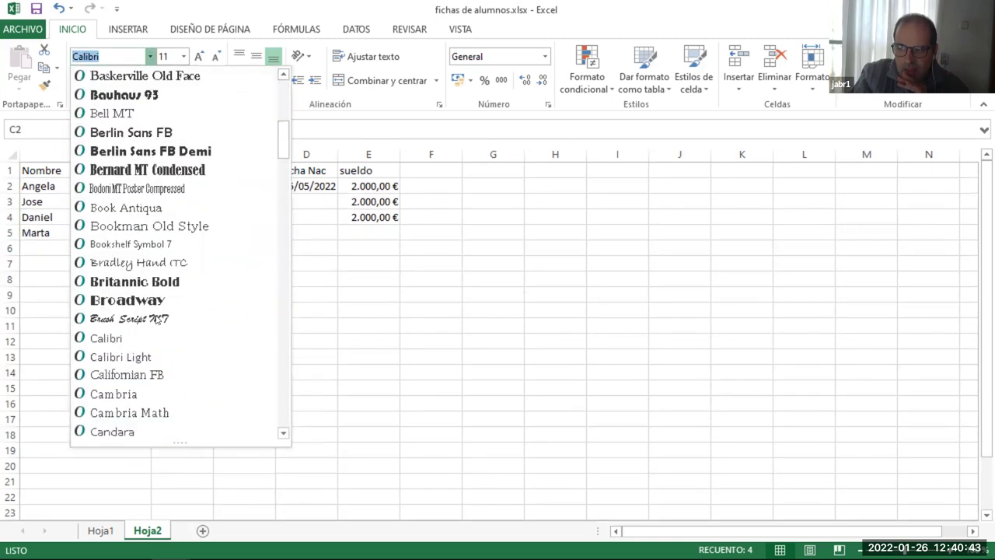
click(152, 300)
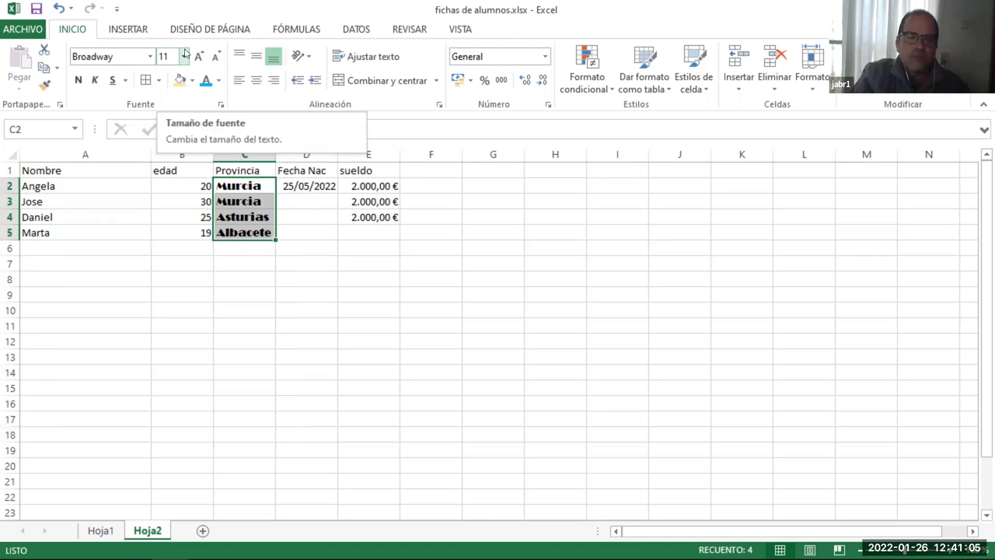
click(392, 301)
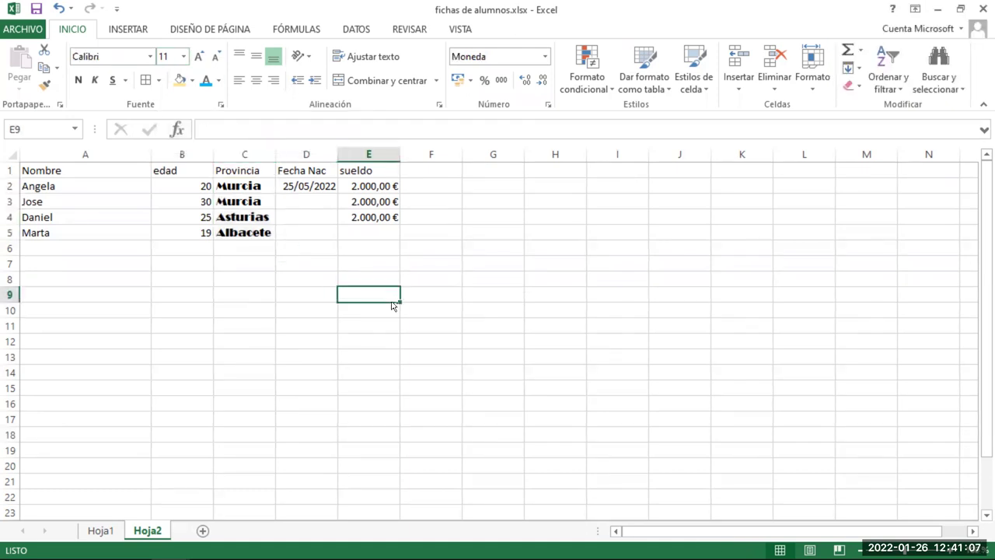
Undo the Broadway font, close Formato de celdas unchanged, and select F2:F26
key(ctrl+z)
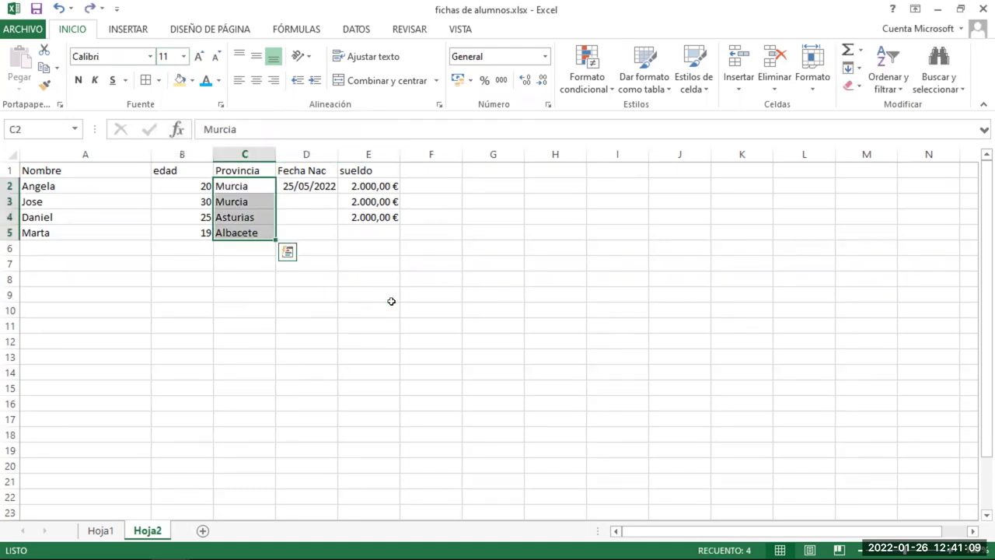
click(392, 301)
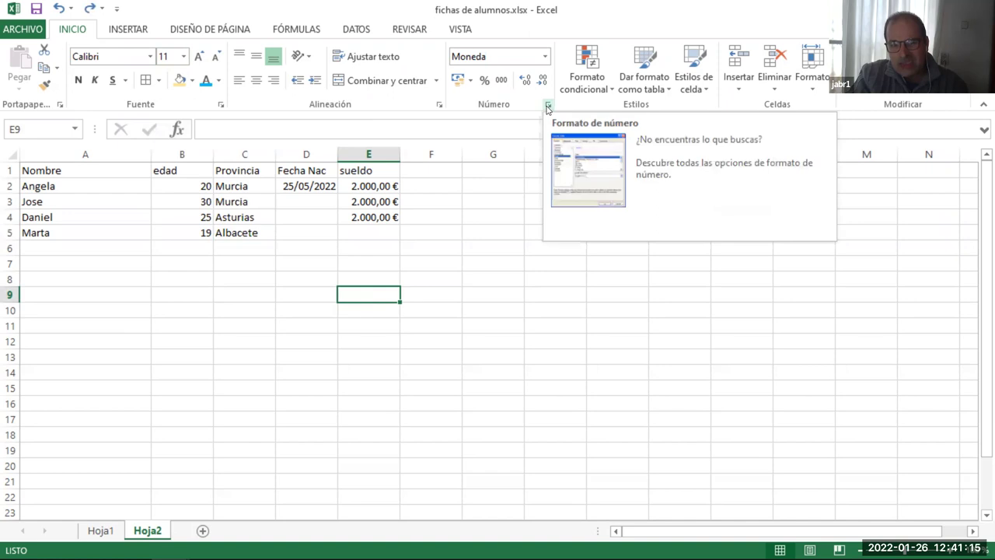
click(548, 106)
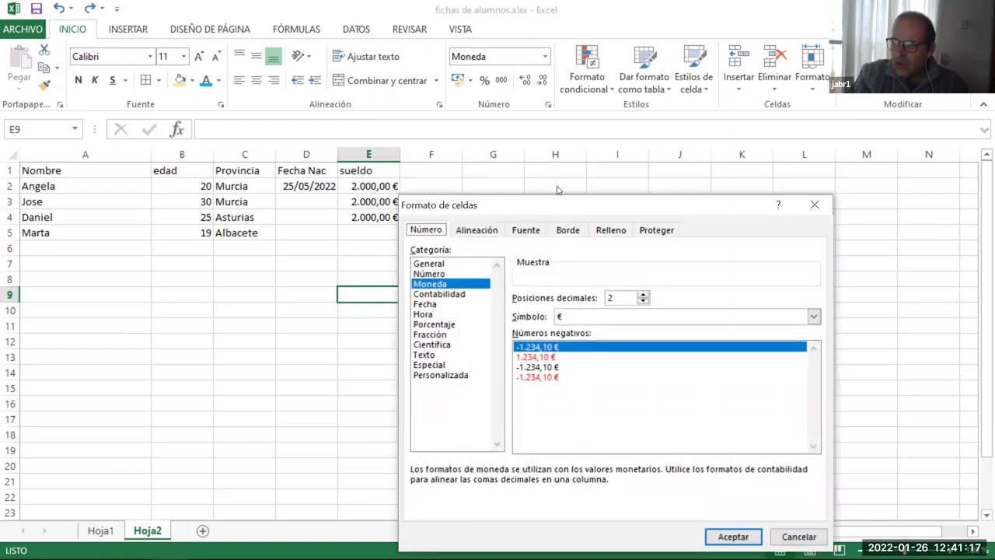
drag(550, 203, 303, 36)
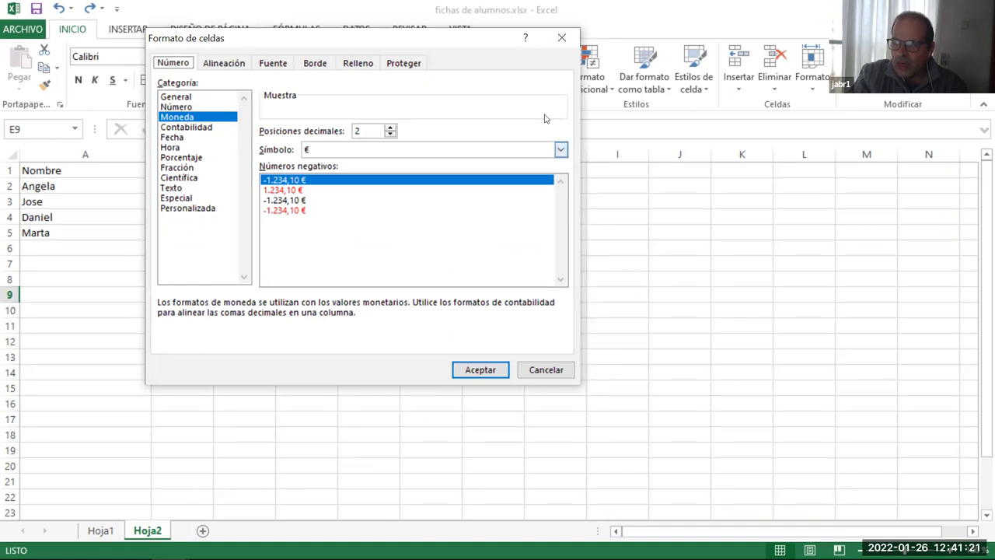
click(561, 37)
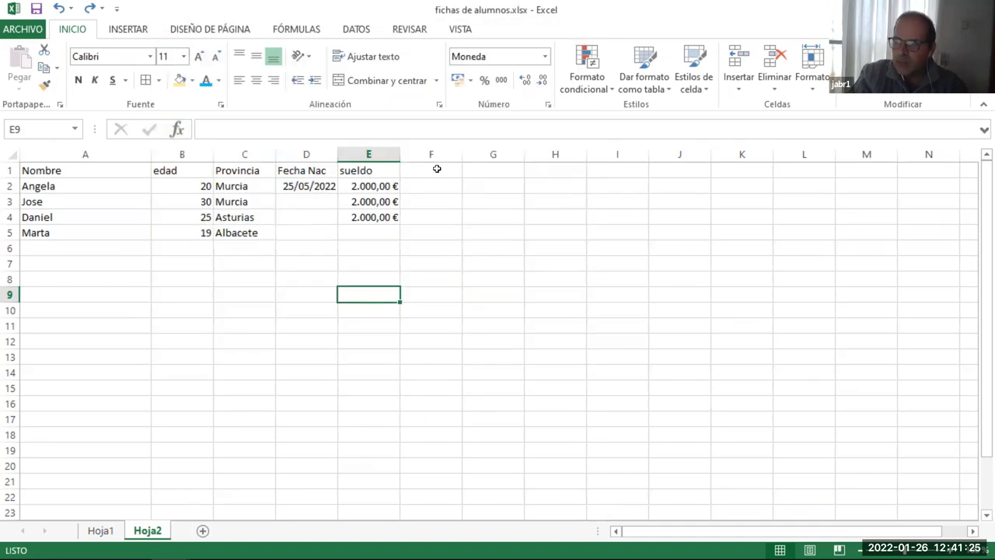
drag(441, 180, 455, 505)
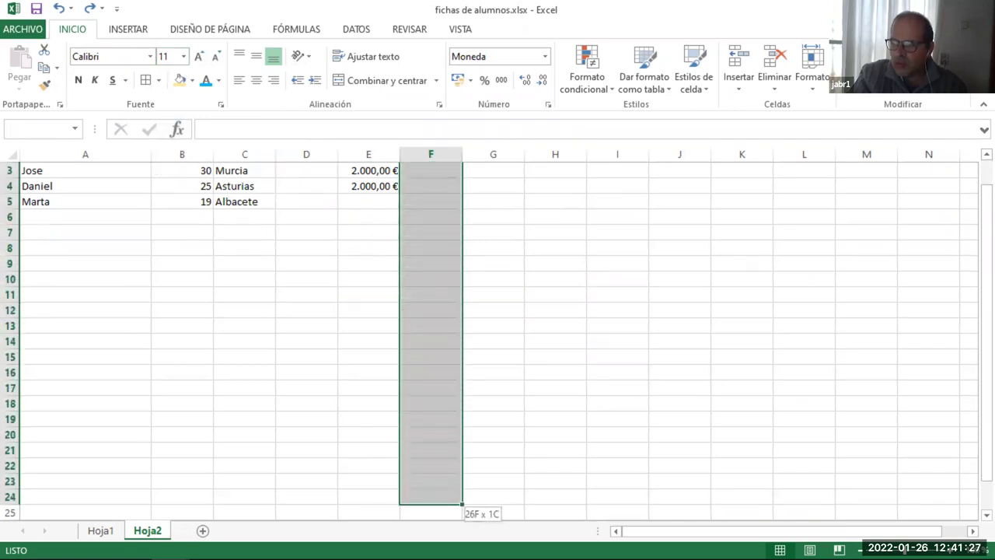
In Formato de celdas, choose Moneda with 0 decimal places and the € symbol
click(548, 105)
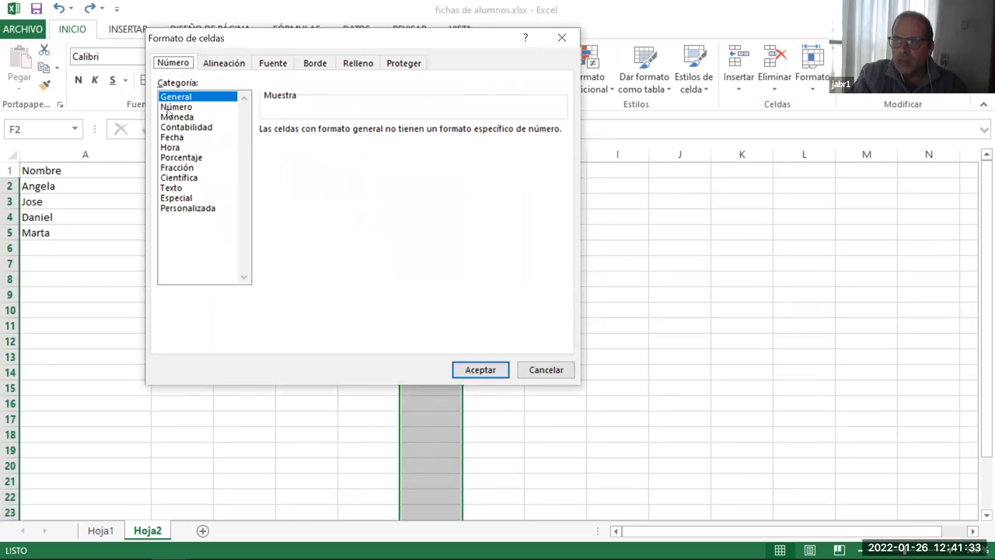
click(168, 116)
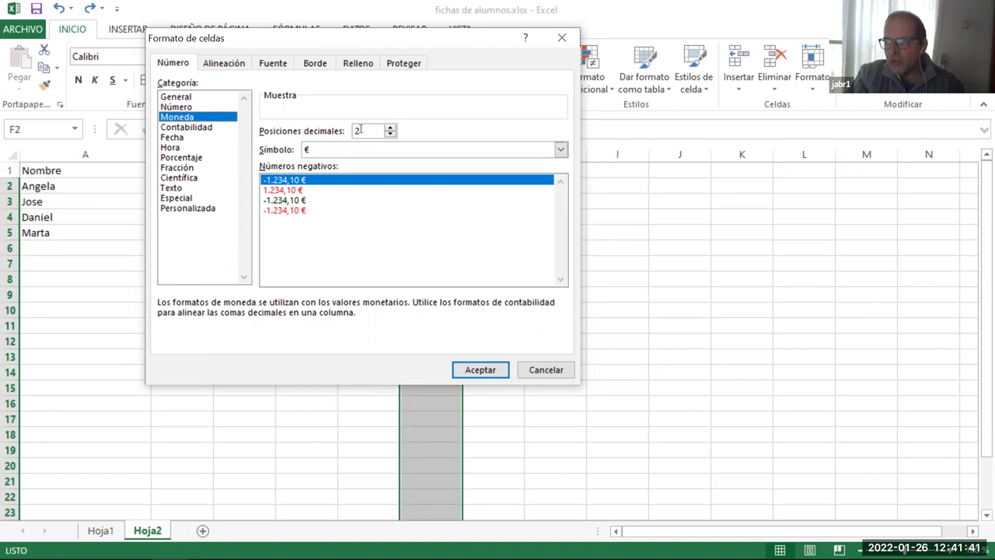
click(391, 135)
click(391, 135)
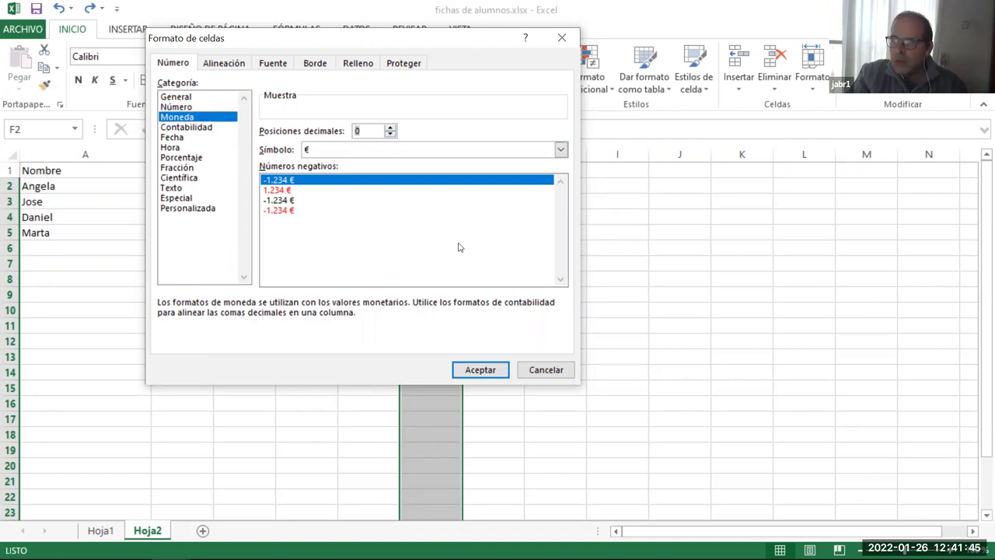
click(562, 150)
scroll(422, 209, down, 1)
scroll(422, 210, down, 1)
scroll(422, 210, down, 1)
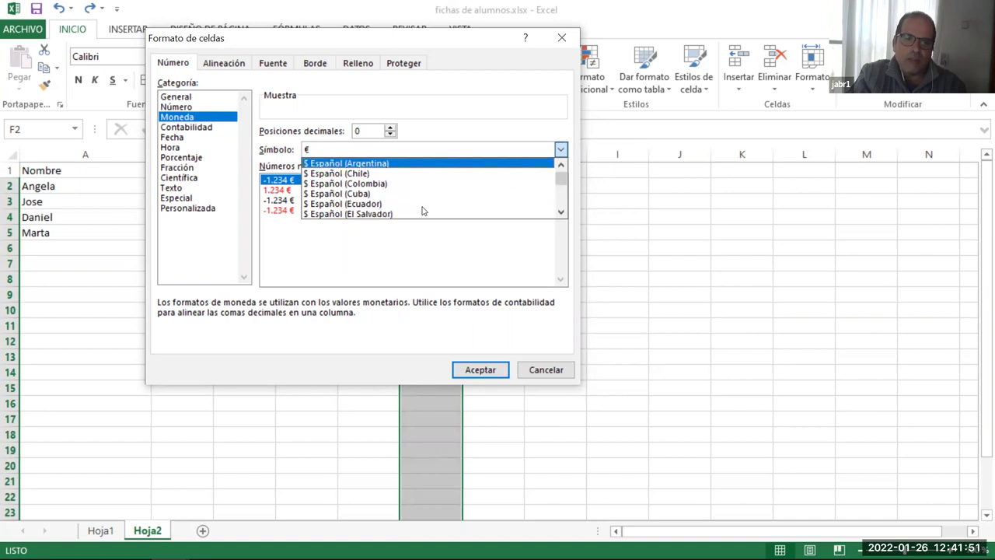
scroll(422, 210, down, 1)
scroll(422, 210, up, 1)
scroll(422, 209, up, 1)
scroll(422, 210, up, 2)
scroll(422, 210, up, 1)
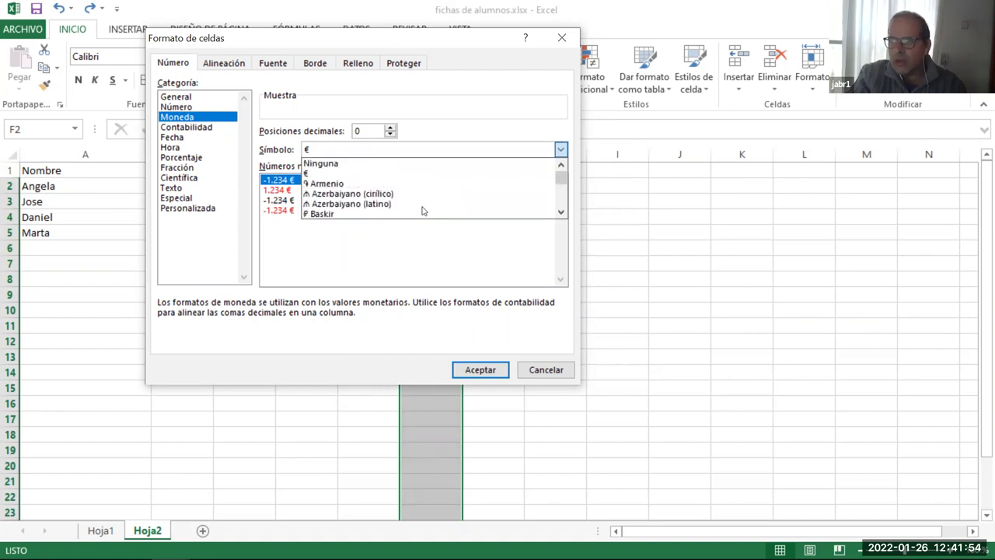
click(365, 176)
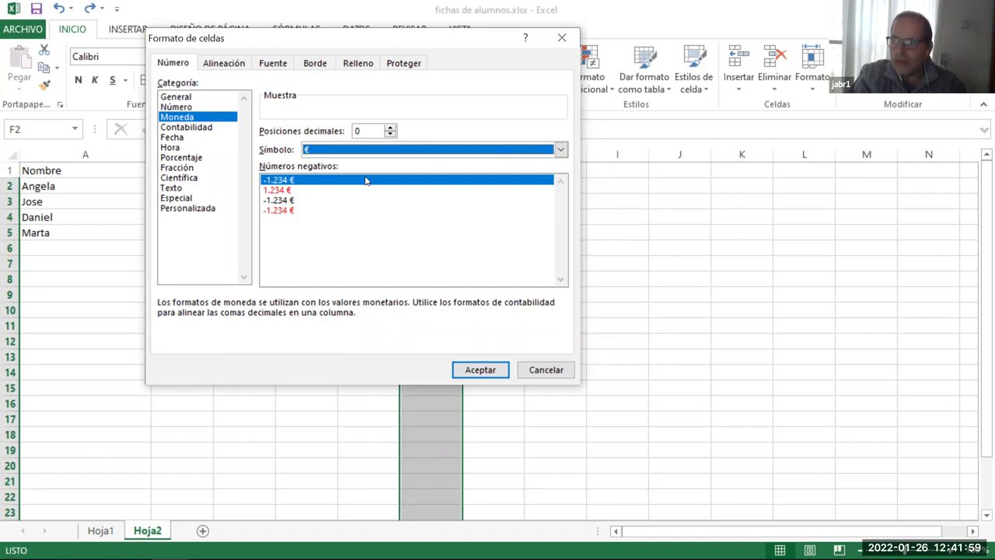
Set both horizontal and vertical alignment to Centrar on the Alineación tab
click(229, 66)
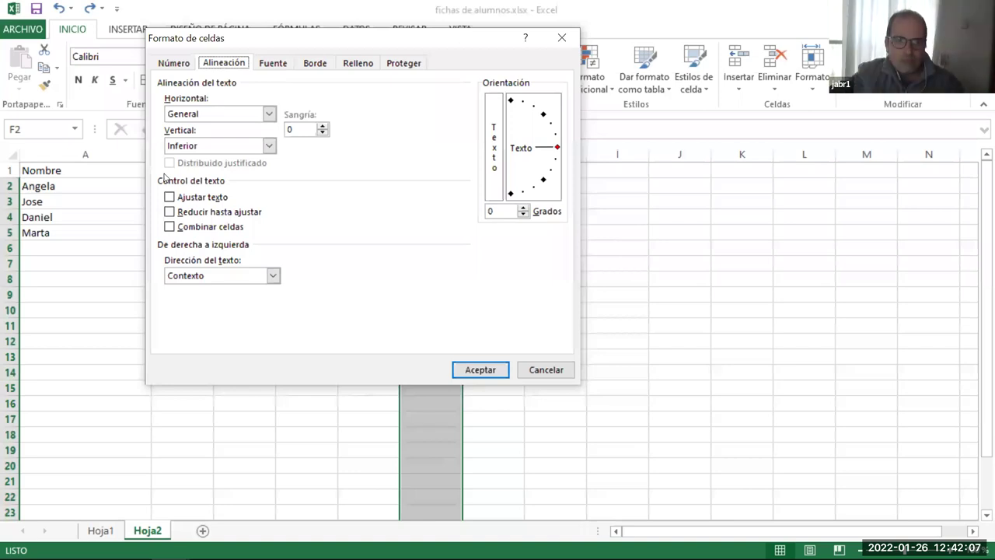
click(218, 111)
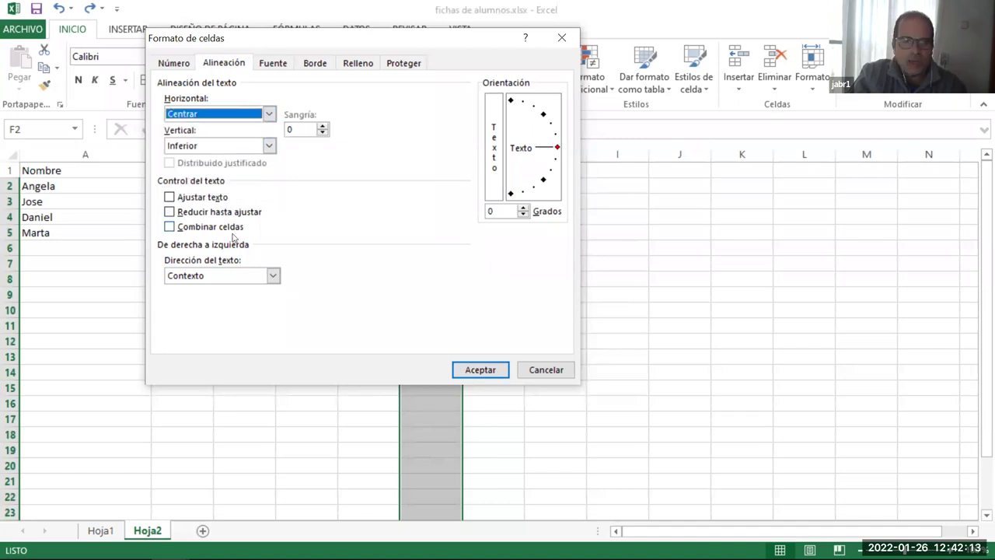
click(202, 148)
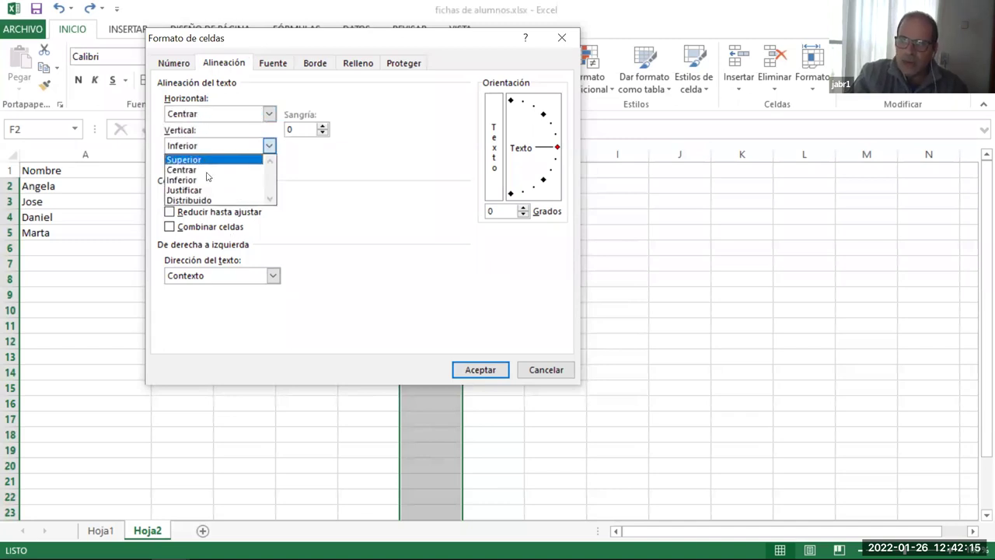
click(210, 169)
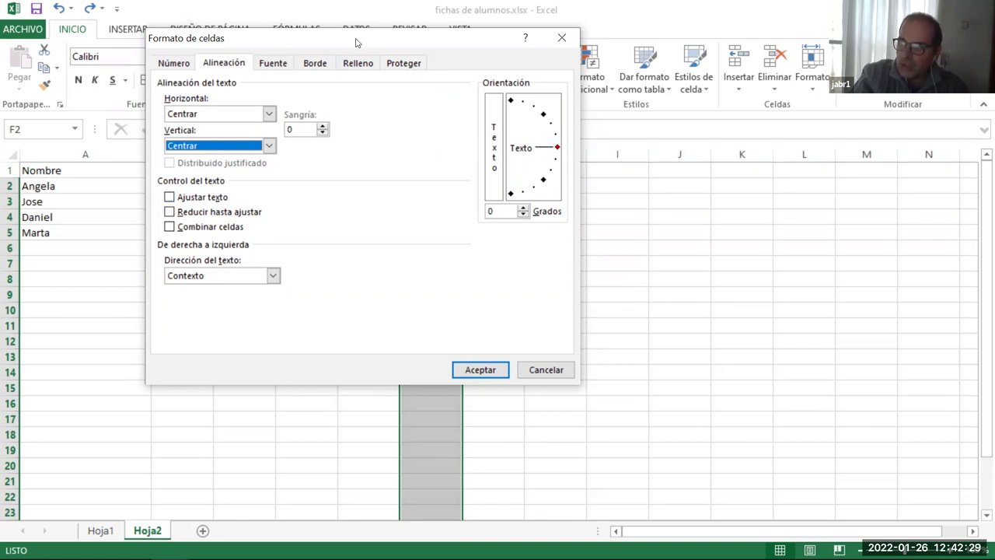
drag(368, 45, 534, 128)
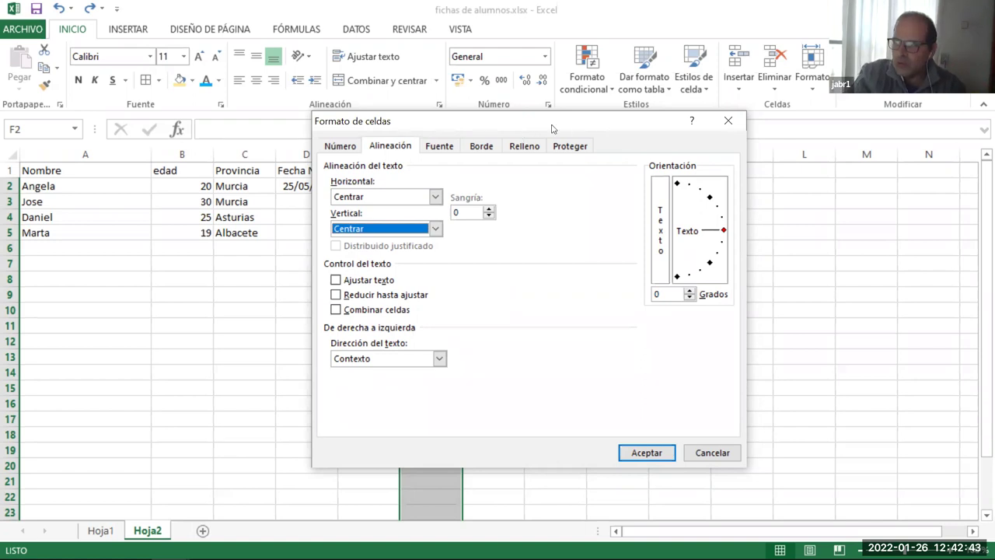
Choose Verdana as the font on the Fuente tab
click(447, 144)
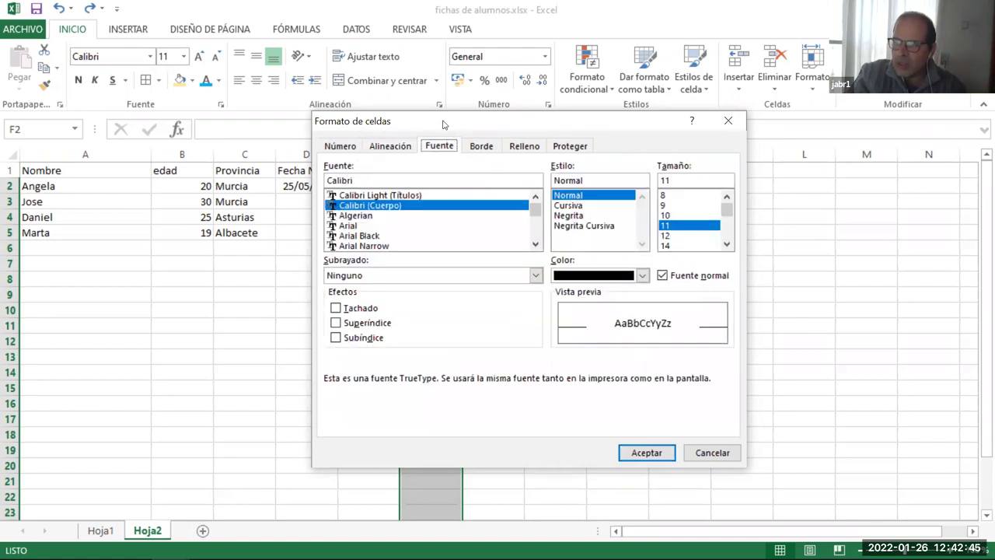
drag(443, 125, 272, 108)
scroll(200, 223, up, 2)
scroll(204, 222, down, 3)
scroll(226, 227, down, 5)
scroll(230, 227, down, 10)
scroll(233, 225, down, 8)
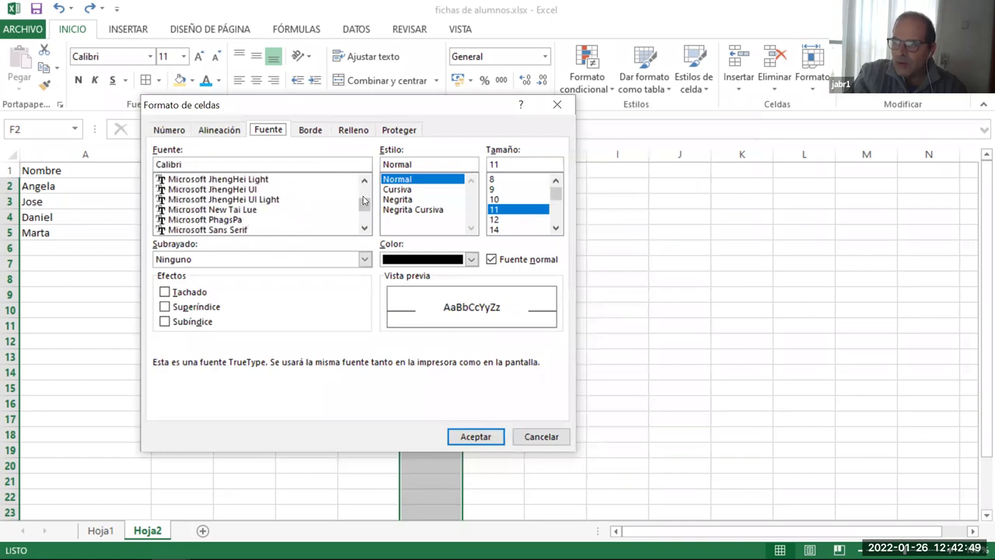
drag(364, 204, 364, 228)
scroll(224, 219, up, 5)
scroll(230, 217, down, 2)
scroll(230, 220, up, 1)
scroll(229, 218, up, 1)
scroll(229, 219, down, 1)
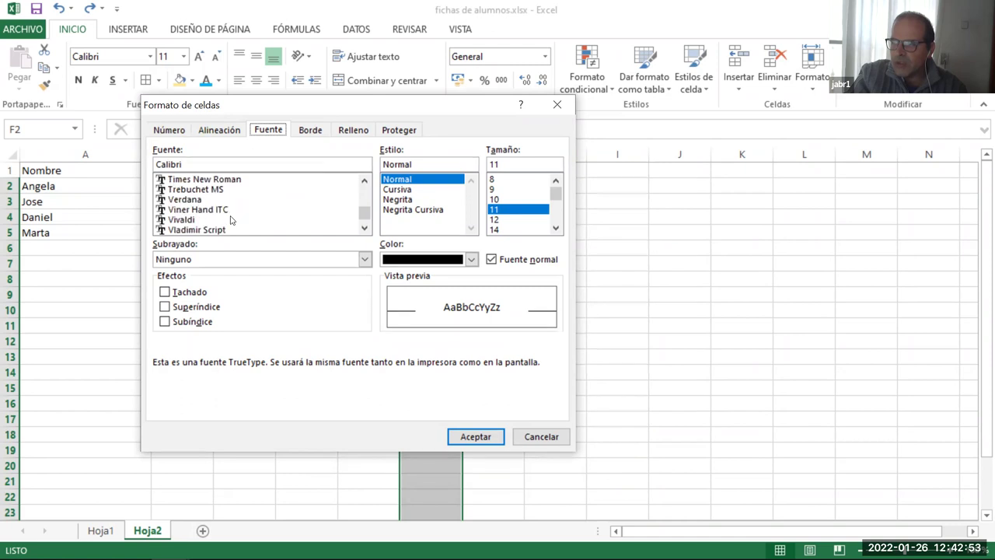
click(189, 199)
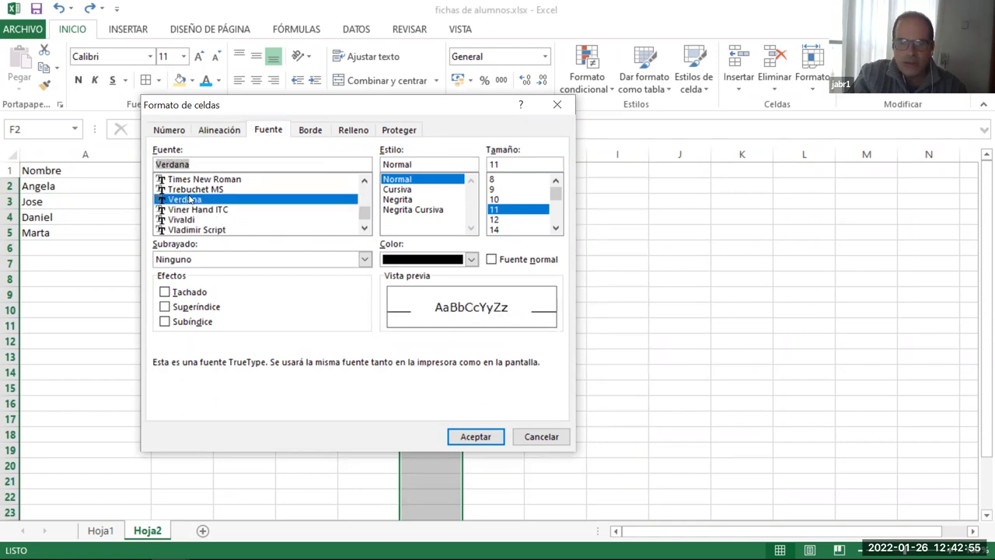
Make the column F text Negrita, size 36 and blue
click(412, 199)
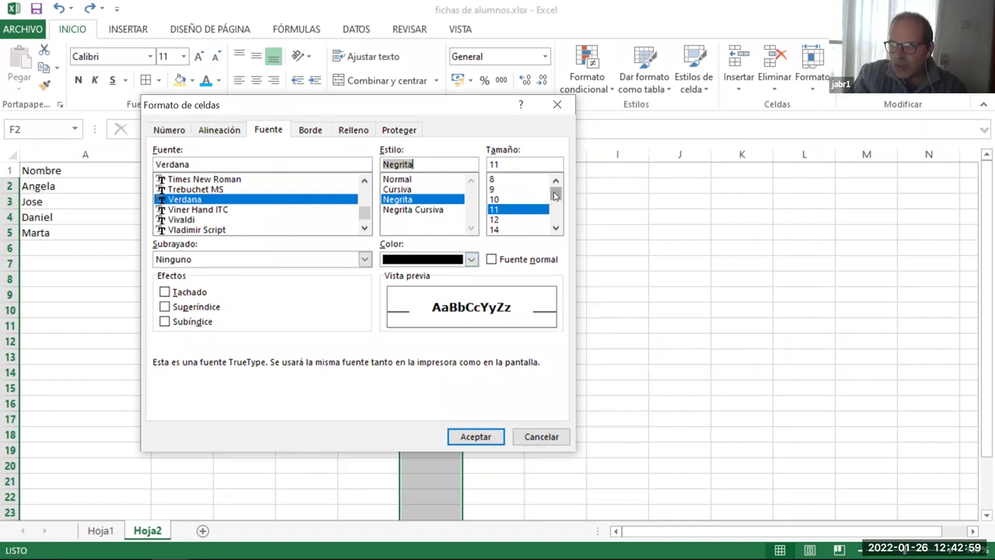
drag(555, 193, 557, 216)
click(495, 209)
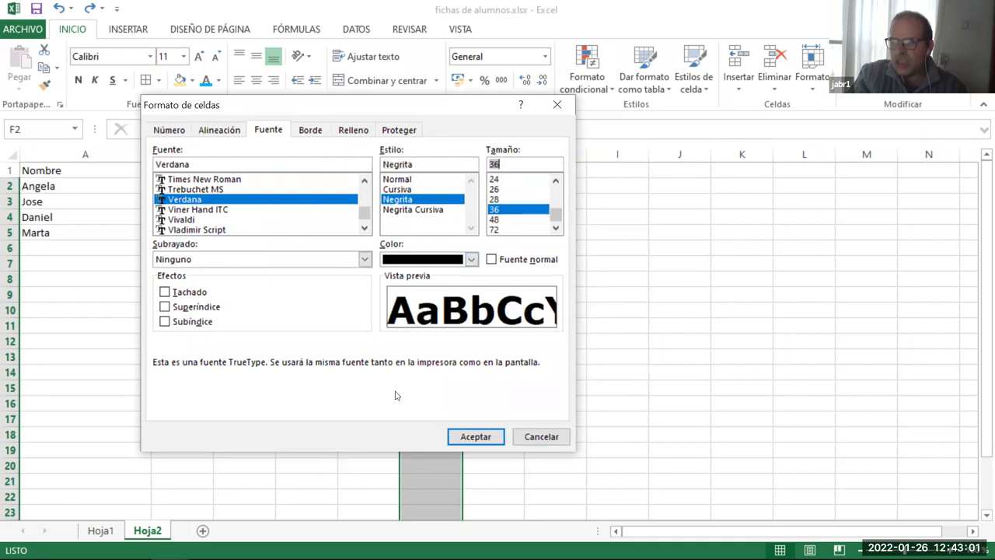
click(469, 259)
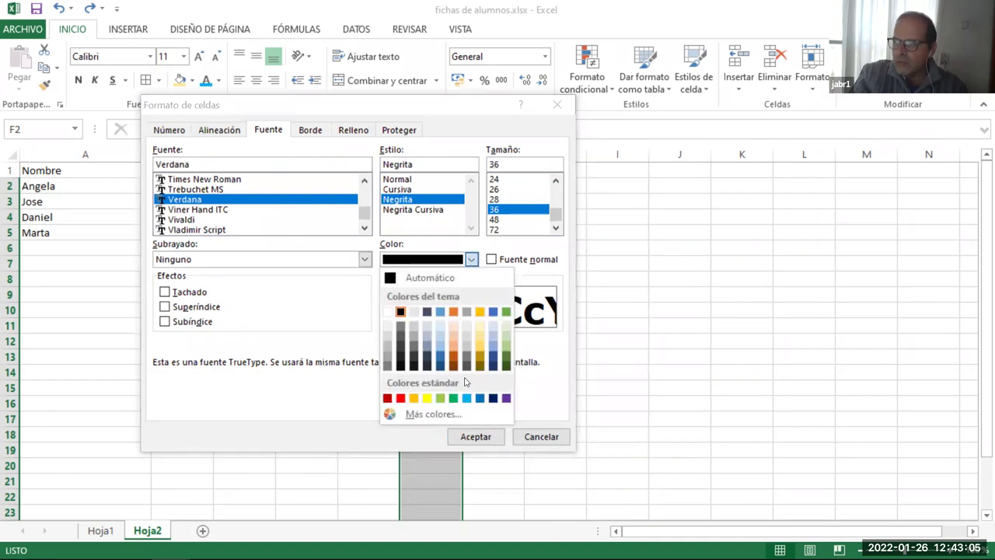
click(440, 357)
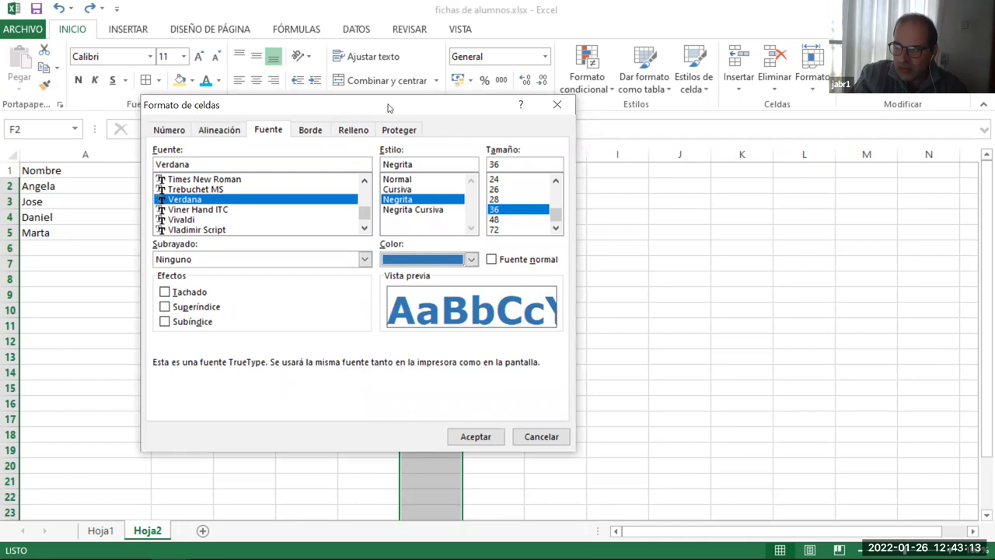
drag(388, 108, 774, 122)
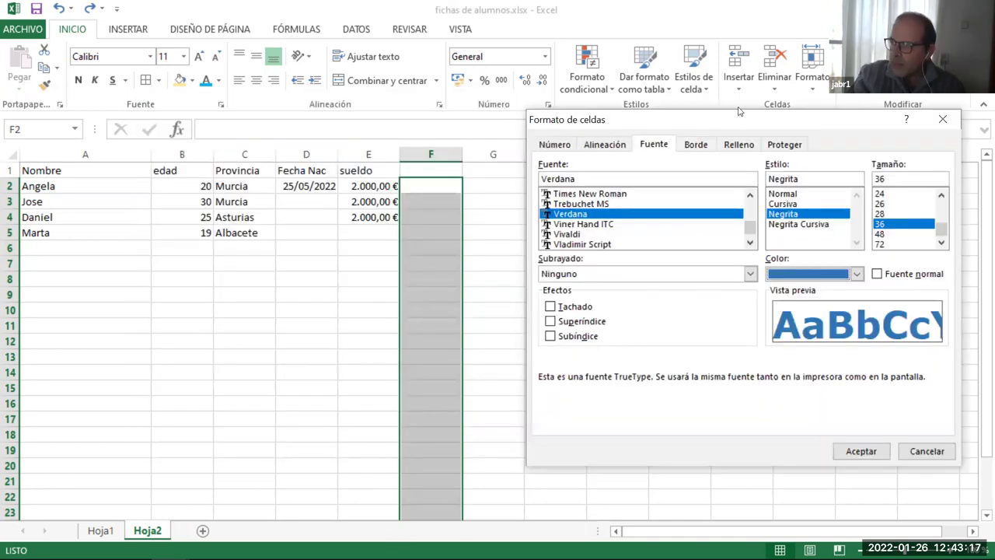
drag(731, 113, 337, 44)
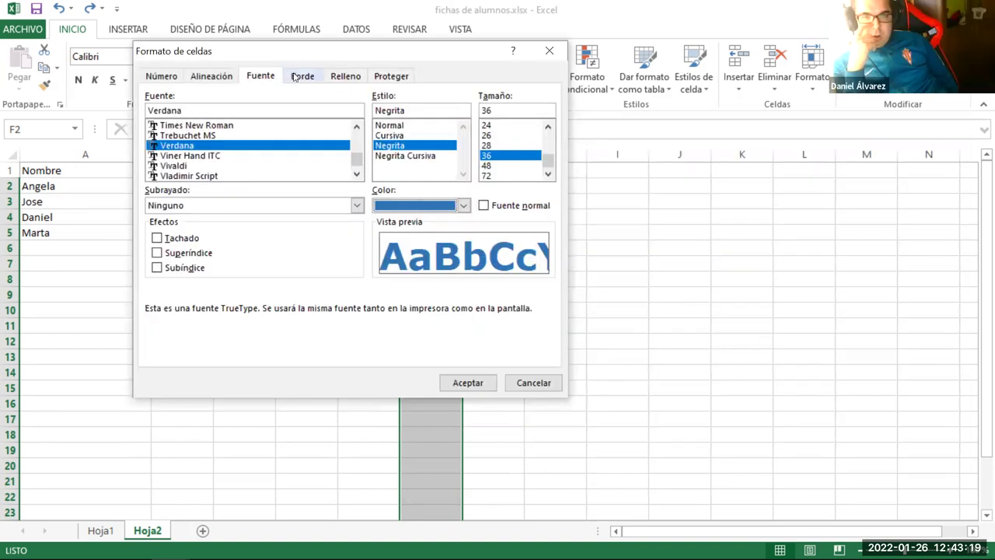
click(300, 75)
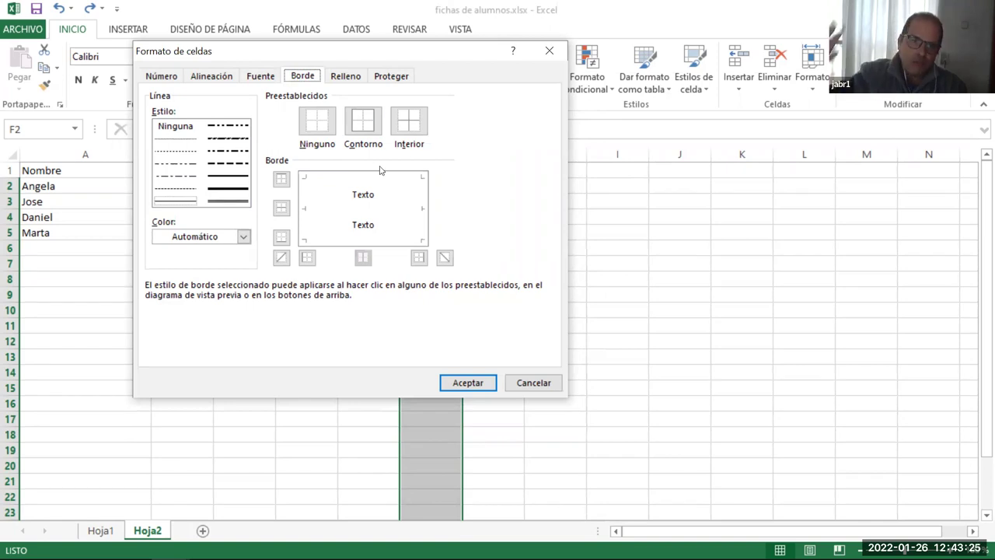
Choose a light yellow background fill for column F on the Relleno tab
click(342, 76)
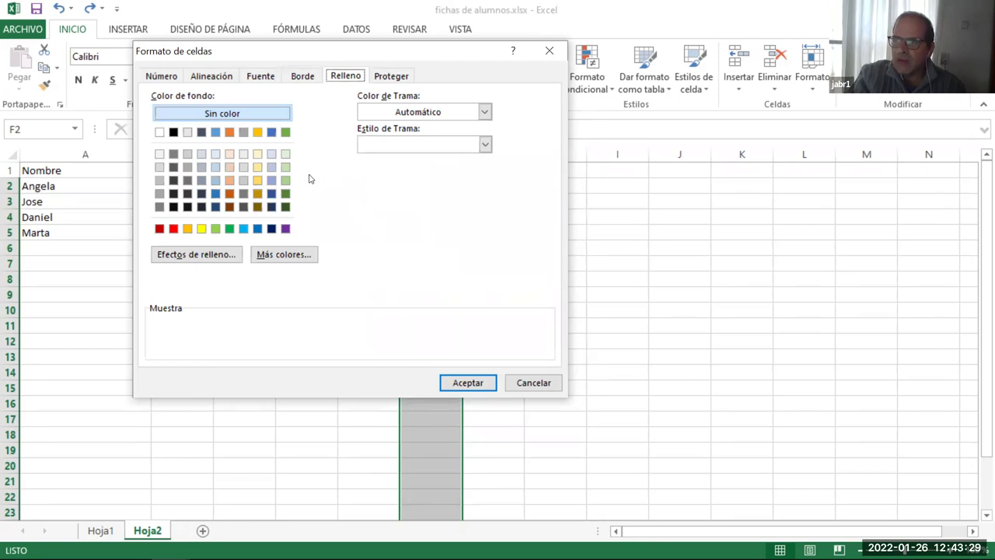
click(257, 154)
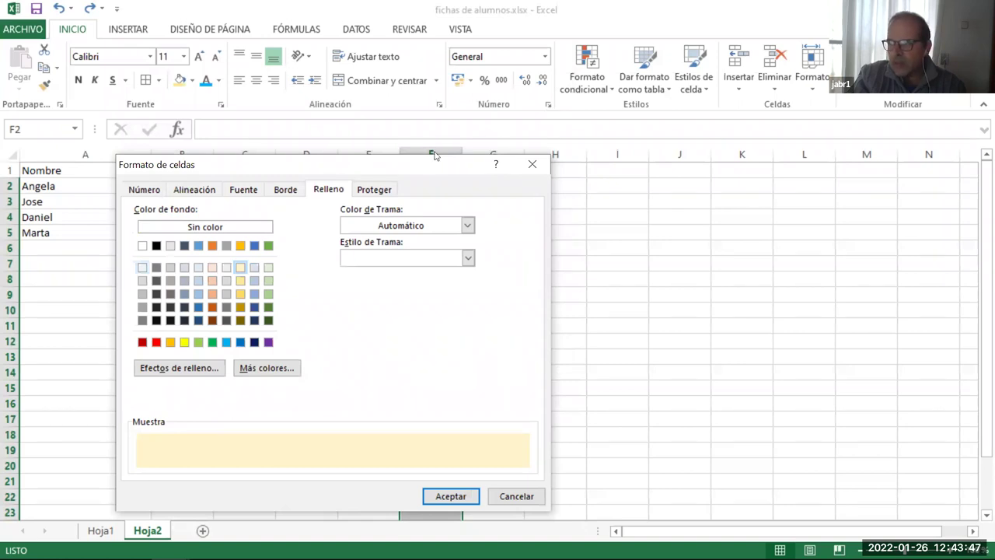
click(498, 356)
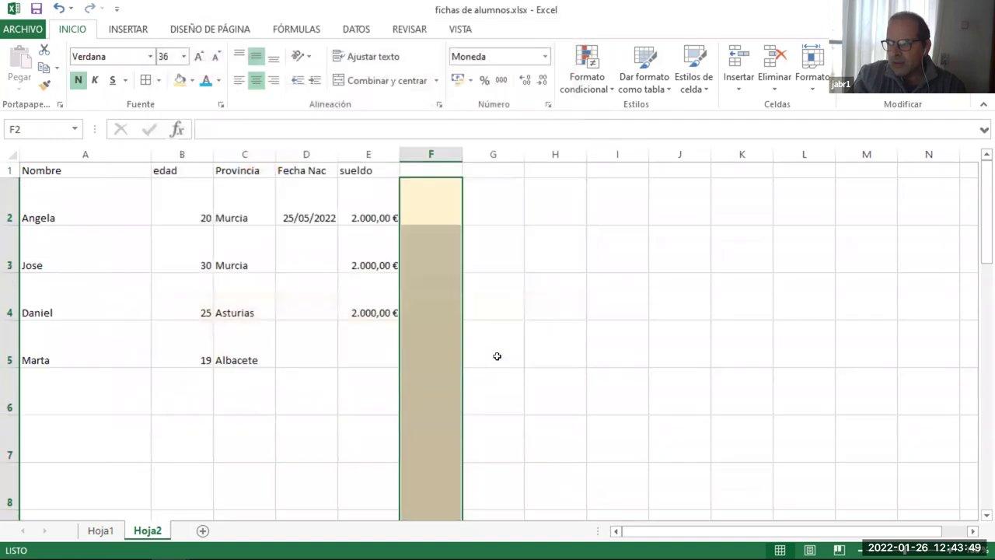
click(496, 356)
click(432, 195)
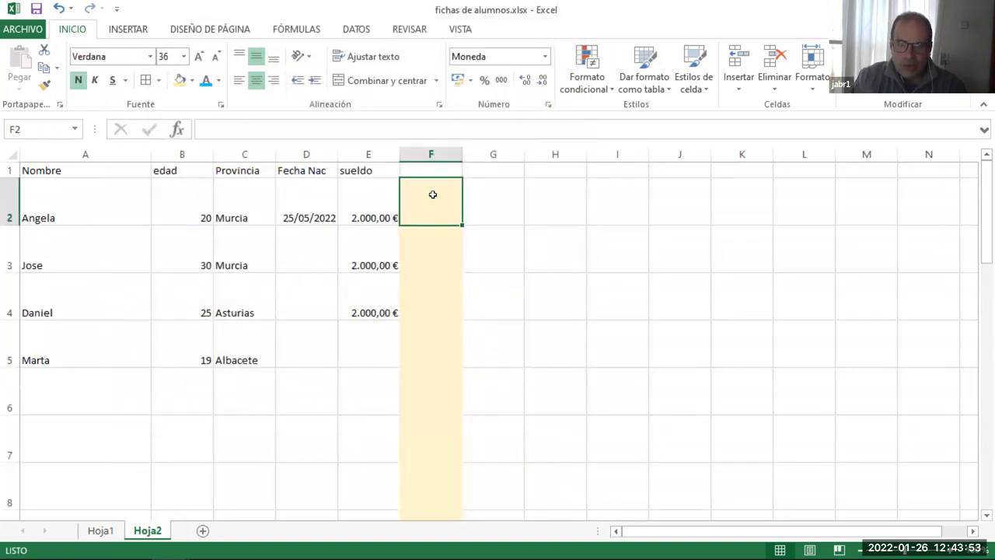
text(1500)
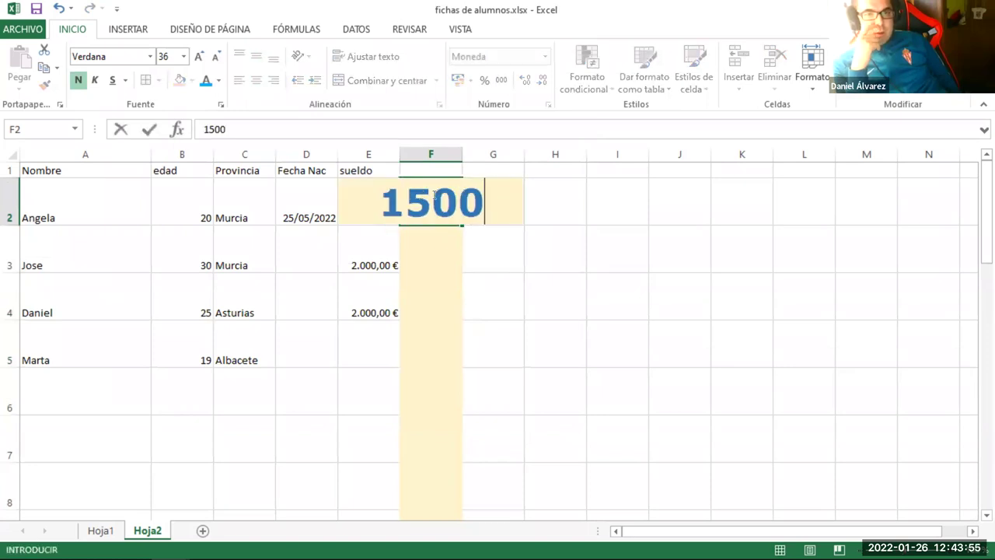
key(Return)
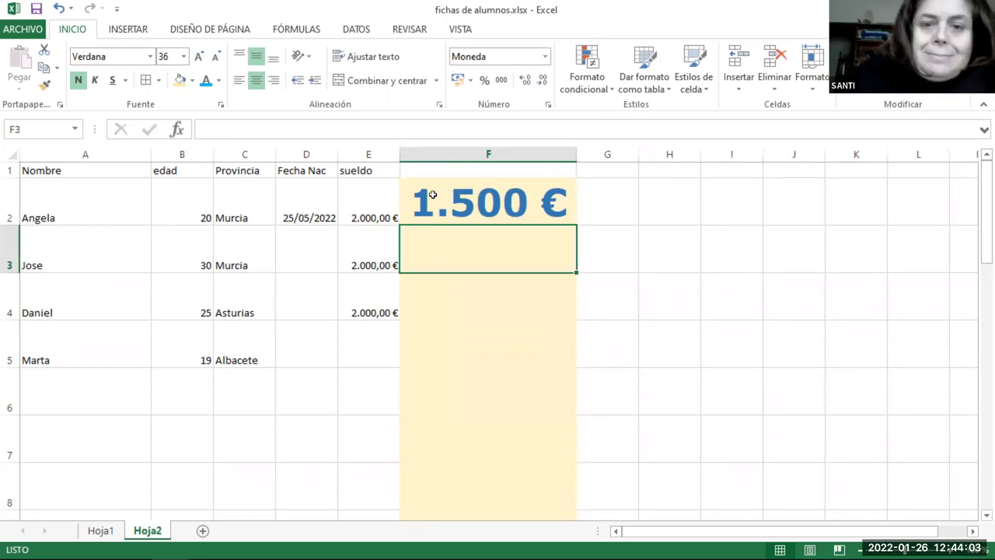
text(2.500)
key(Return)
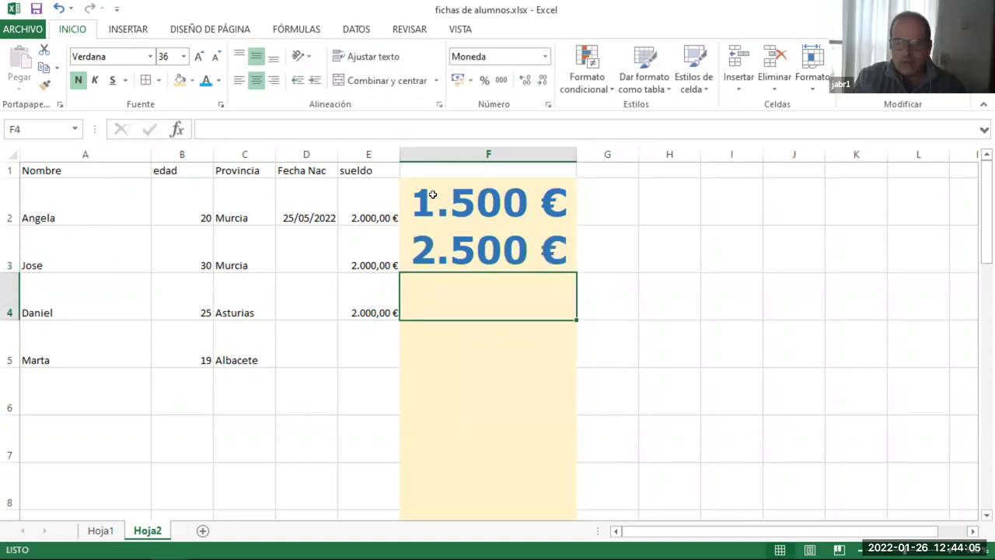
text(35.)
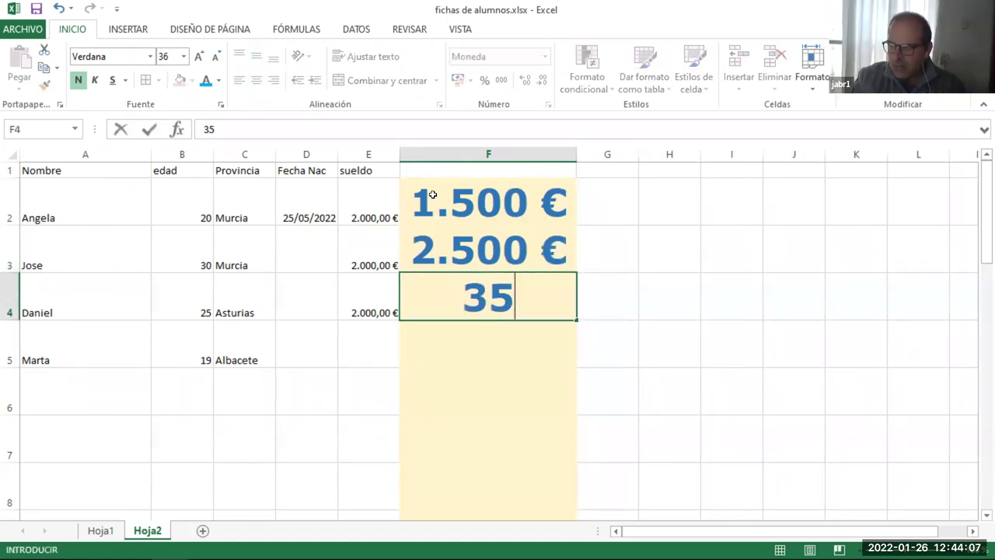
text(000)
key(Return)
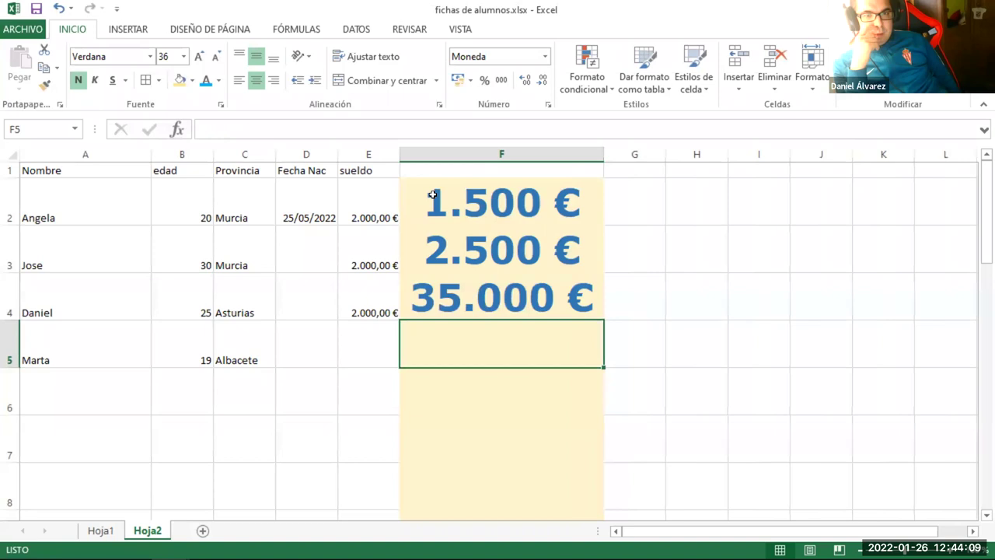
text(1500000000)
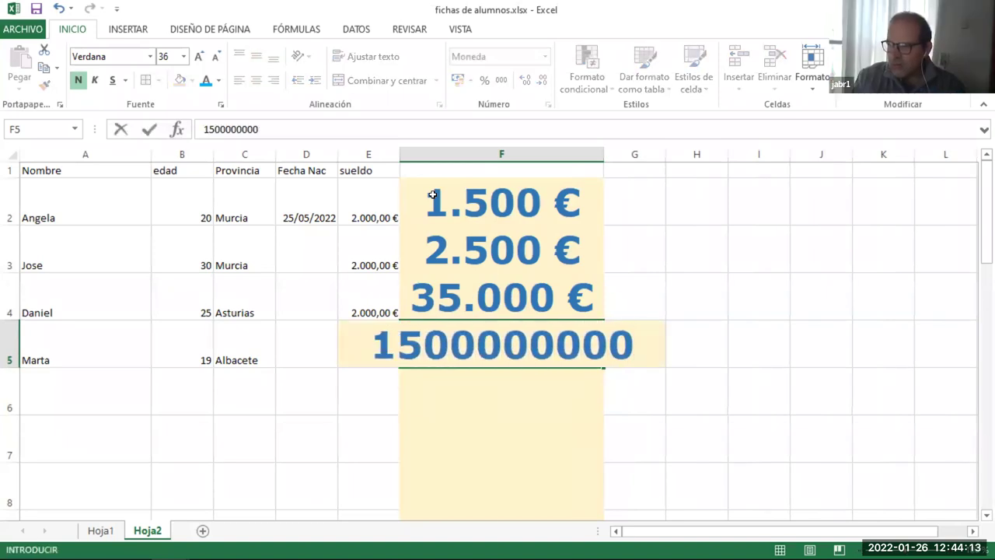
key(Return)
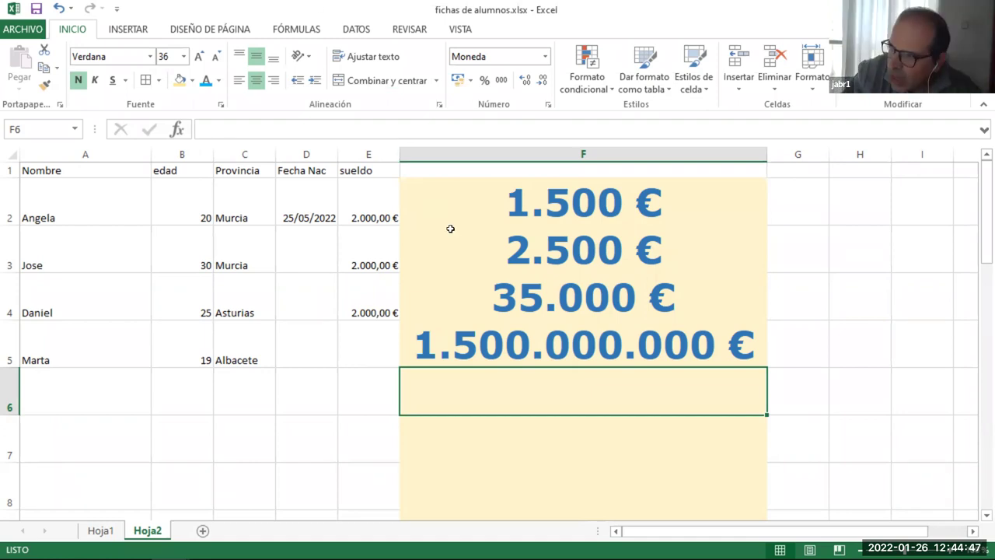
Check the stored value behind 1.500 € in F2, then select G3
click(417, 183)
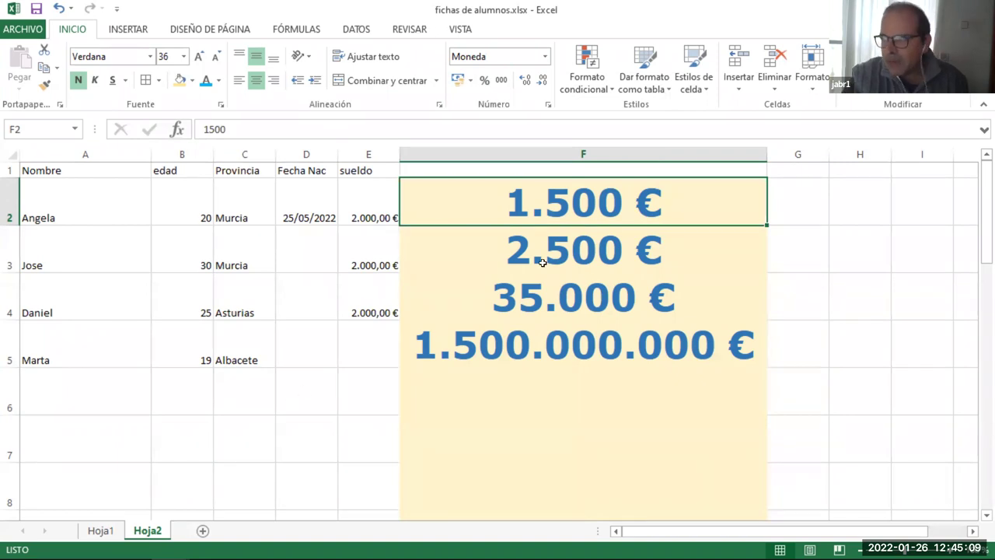
click(800, 241)
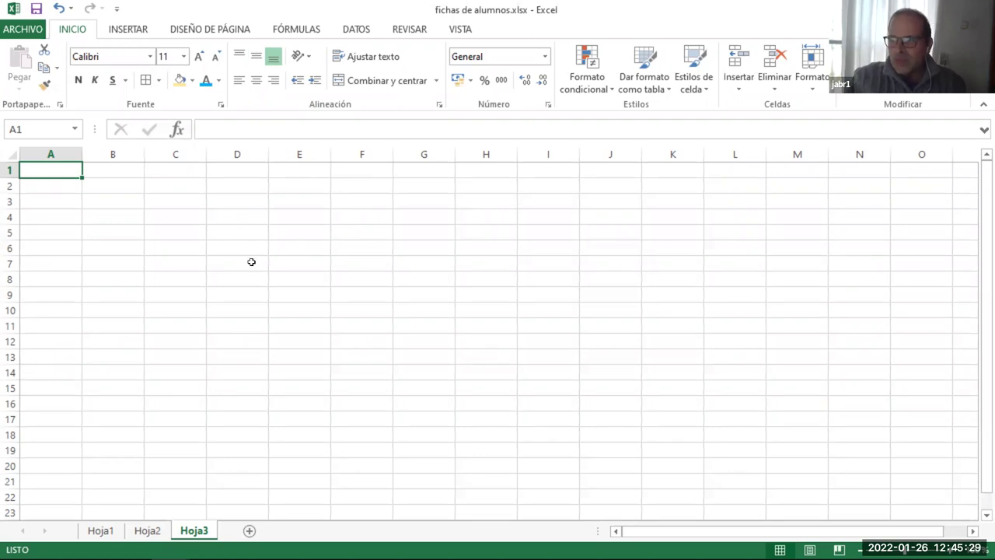
Enter the numbers 1 through 10 down cells D1:D10 of Hoja3
click(248, 176)
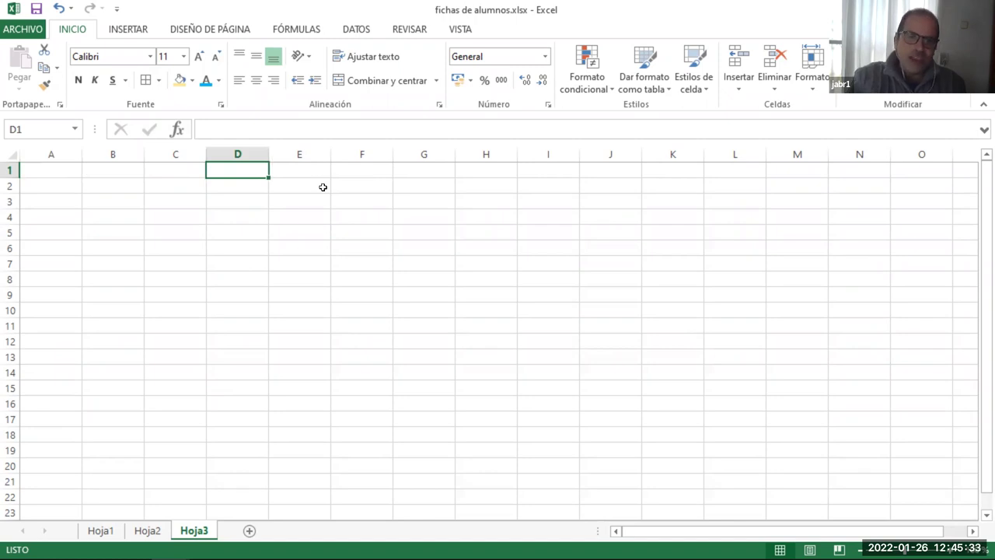
mouse_move(77, 556)
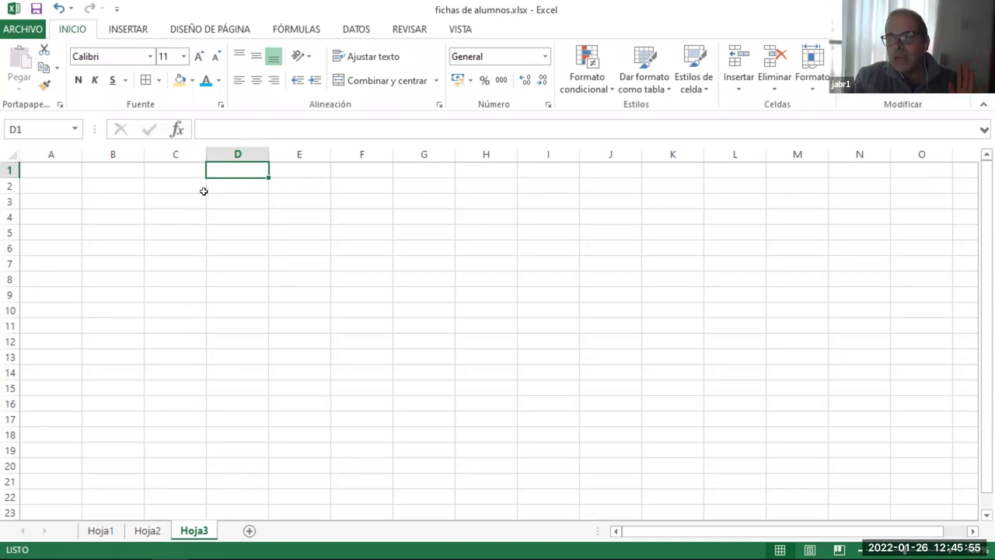
text(1)
key(Return)
text(2)
key(Return)
text(3)
key(Return)
text(4)
key(Return)
text(5)
key(Return)
text(6)
key(Return)
text(7)
key(Return)
text(8)
key(Return)
text(9)
key(Return)
text(1)
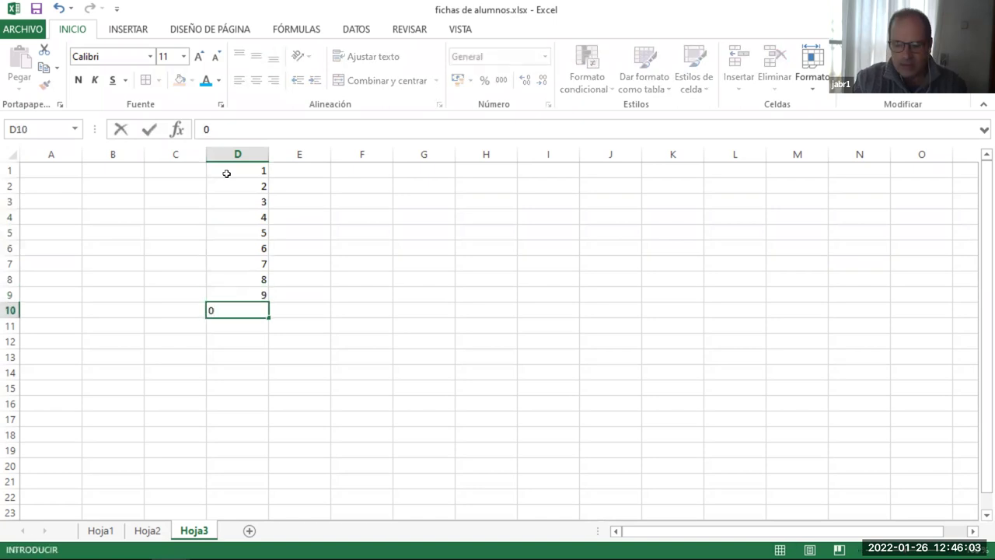
text(0)
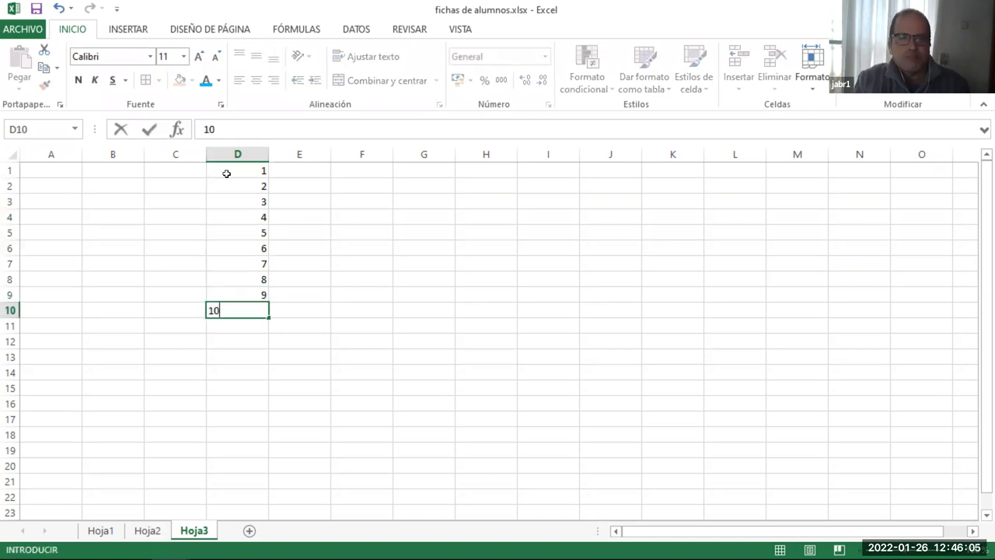
key(Return)
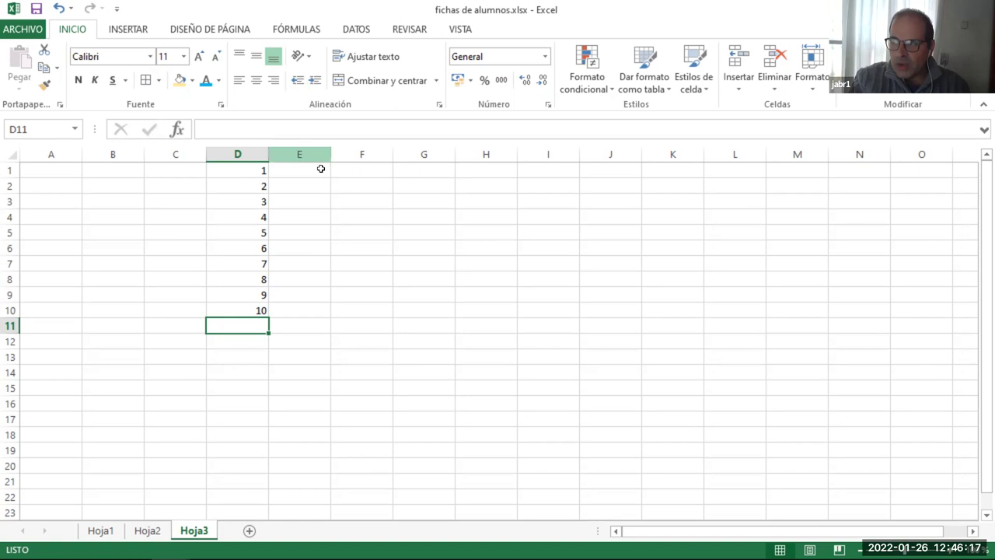
Type 1 and 2 into E1 and E2 to start a second series
click(318, 168)
text(1)
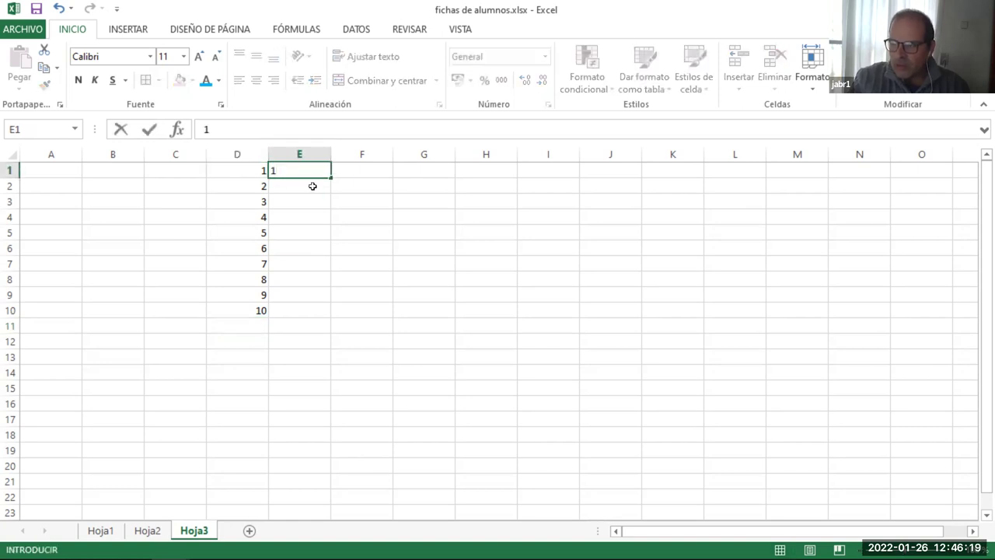
click(310, 188)
text(2)
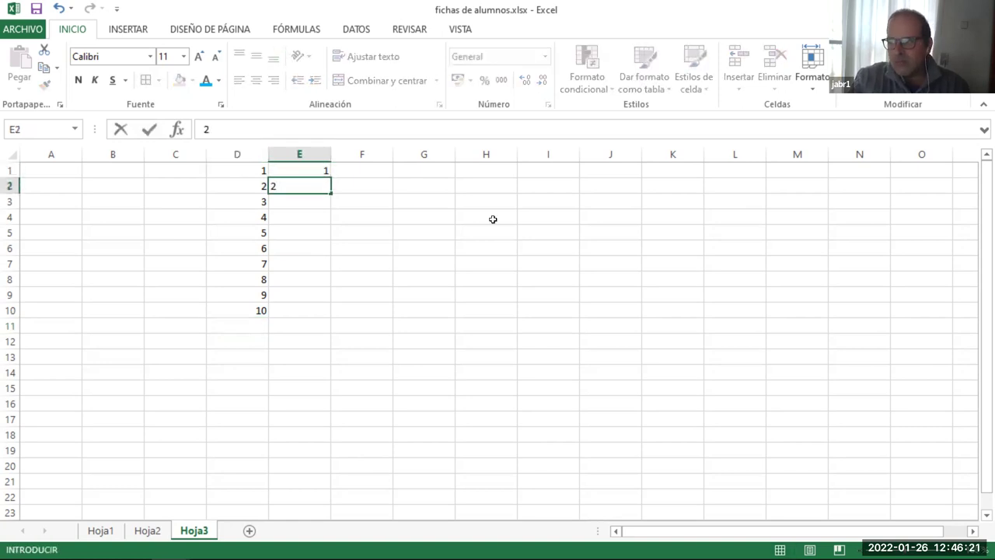
click(493, 217)
Extend the series to E10, fill row 2 across to L2, then undo the fills
drag(322, 169, 313, 185)
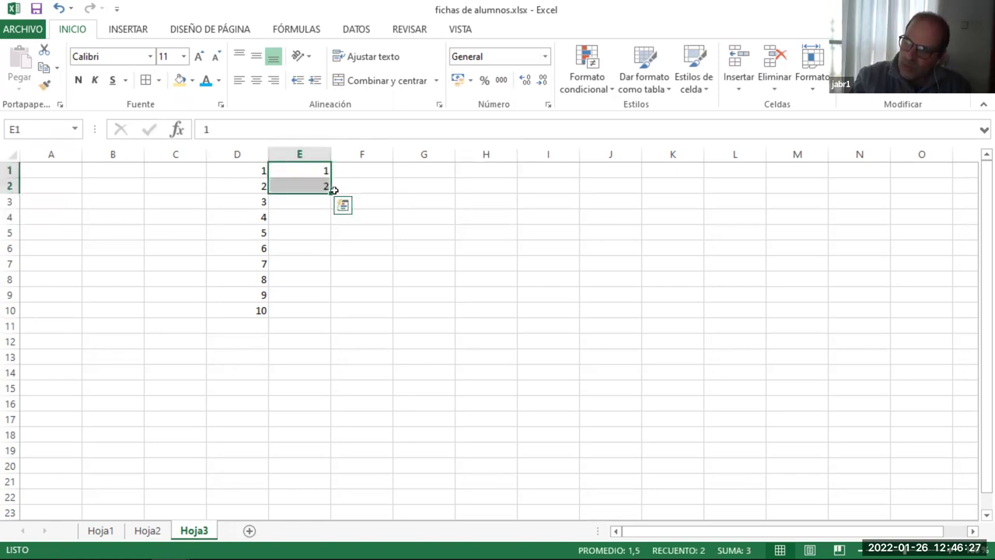
drag(331, 192, 324, 312)
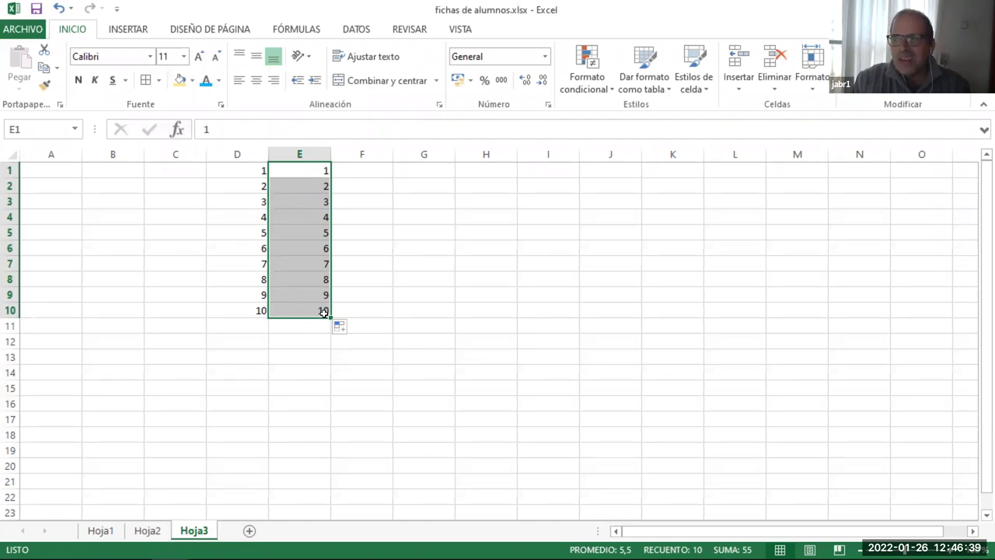
drag(264, 192, 774, 209)
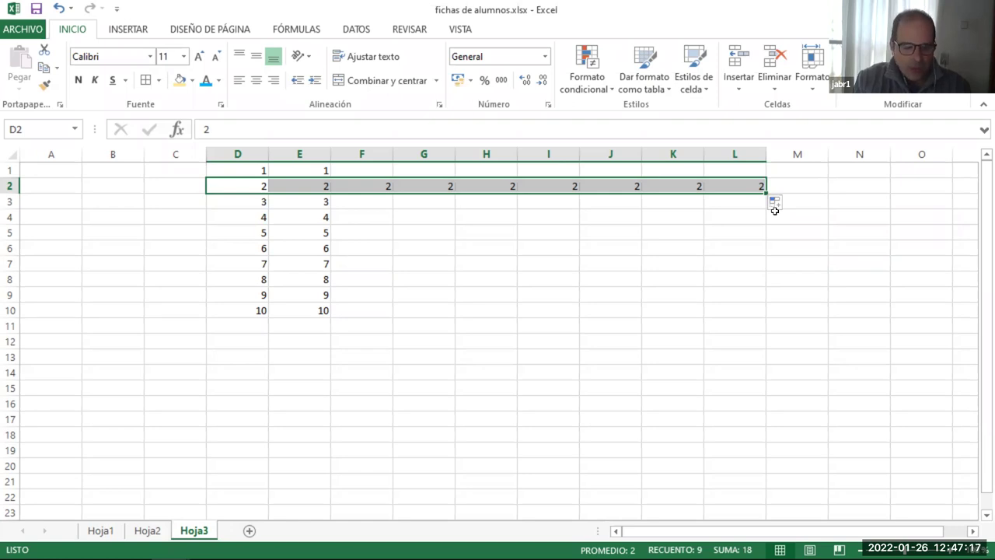
key(ctrl+z)
key(ctrl+z)
key(ctrl+z)
key(ctrl+z)
key(ctrl+z)
key(ctrl+z)
key(ctrl+z)
key(ctrl+z)
key(ctrl+z)
key(ctrl+z)
key(ctrl+z)
key(ctrl+z)
key(ctrl+z)
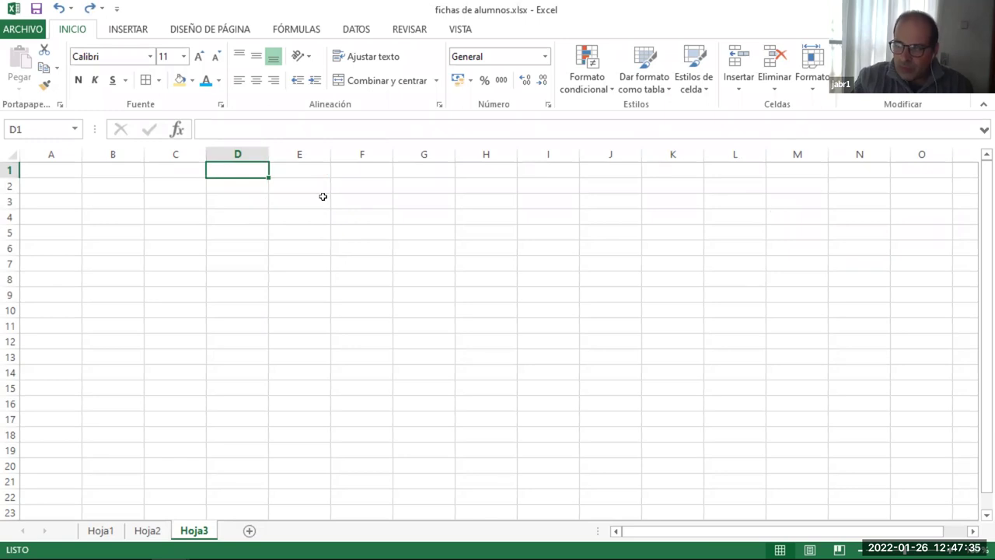
Enter 8 in D2, 5 in D3 and the text 'La casa' in D4
click(235, 184)
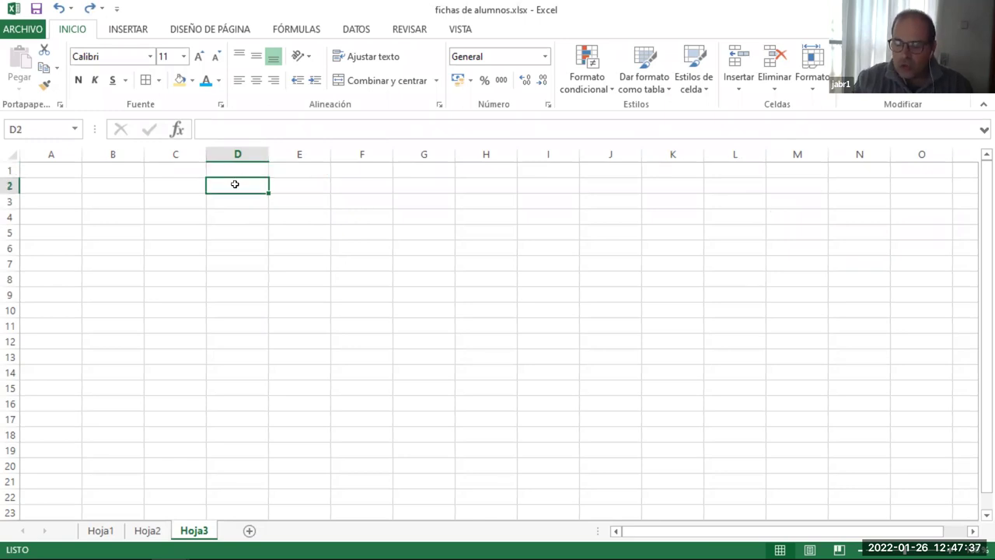
text(8)
click(224, 203)
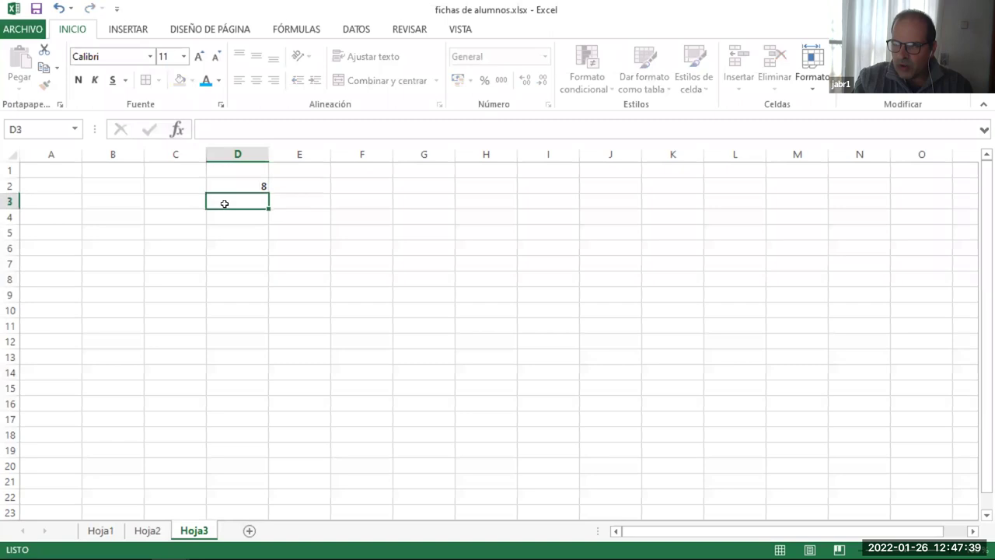
text(5)
key(Return)
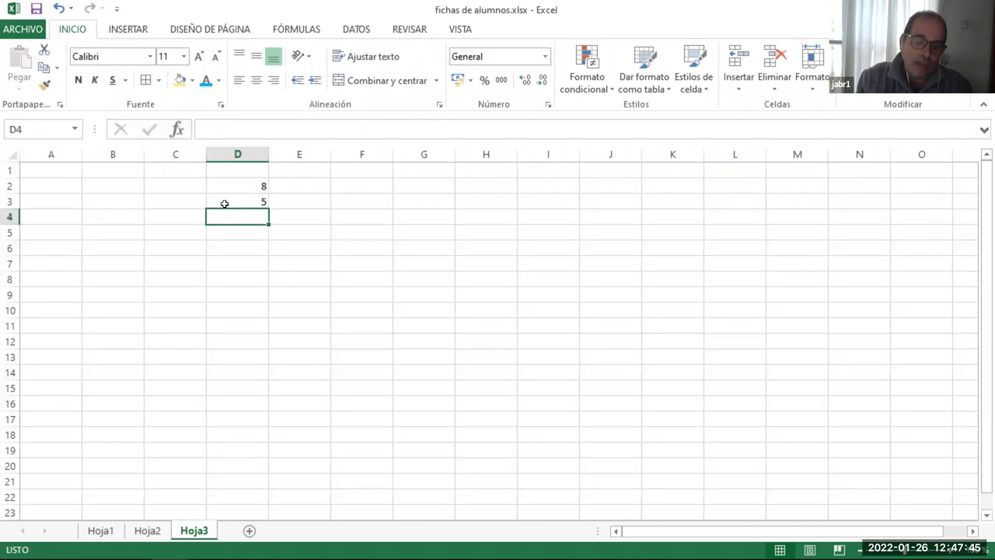
text(La casa)
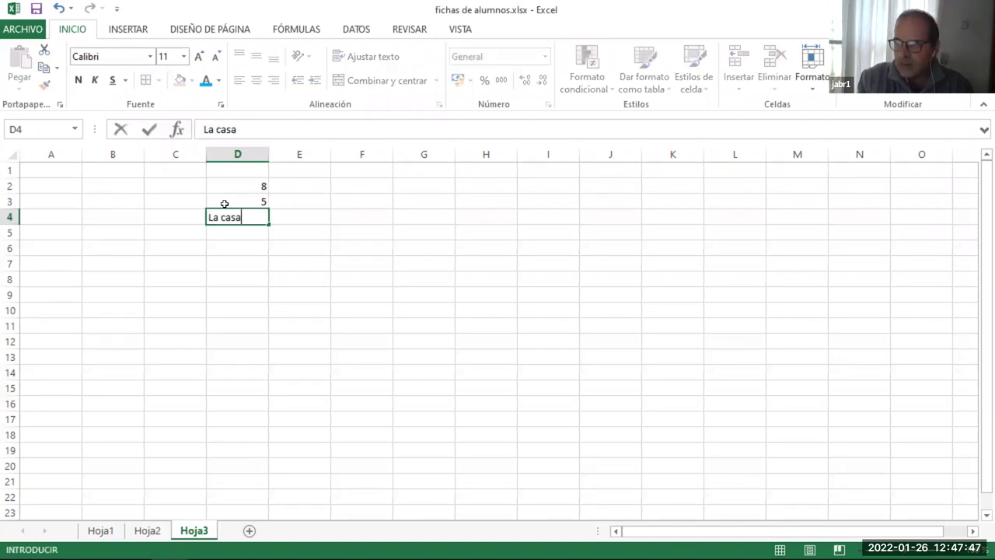
key(Return)
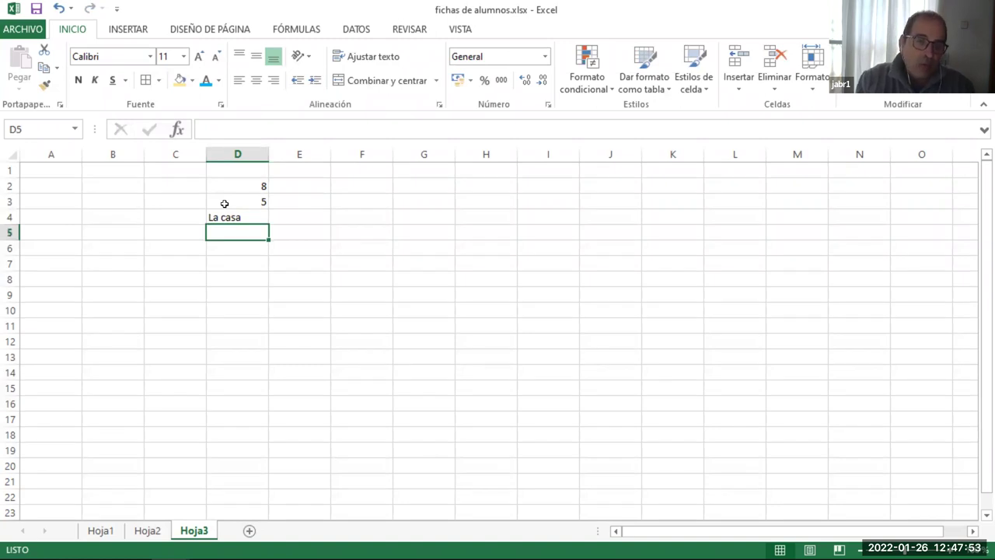
click(353, 203)
click(213, 133)
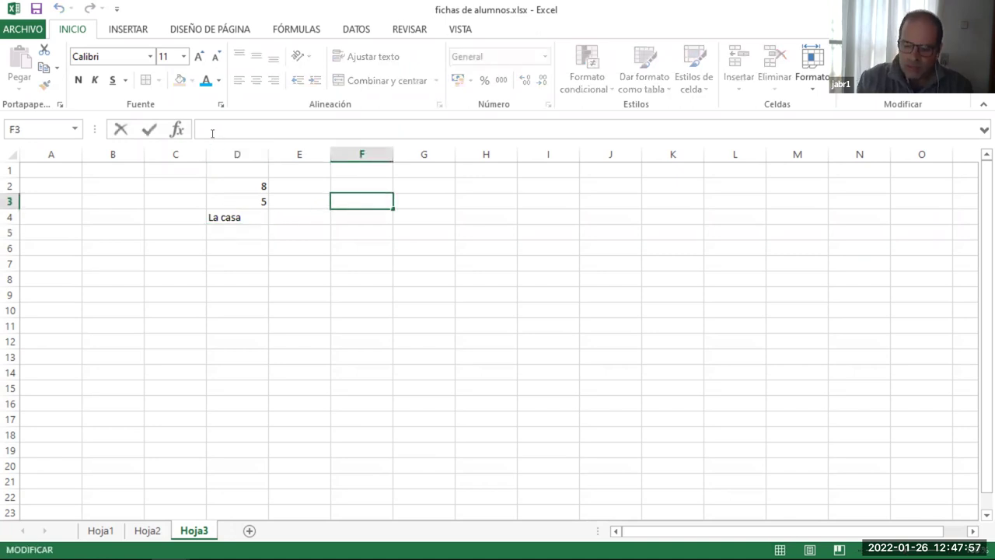
Put =8+5 in F3 so it shows 13, and change D3 from 5 to 10
text(=)
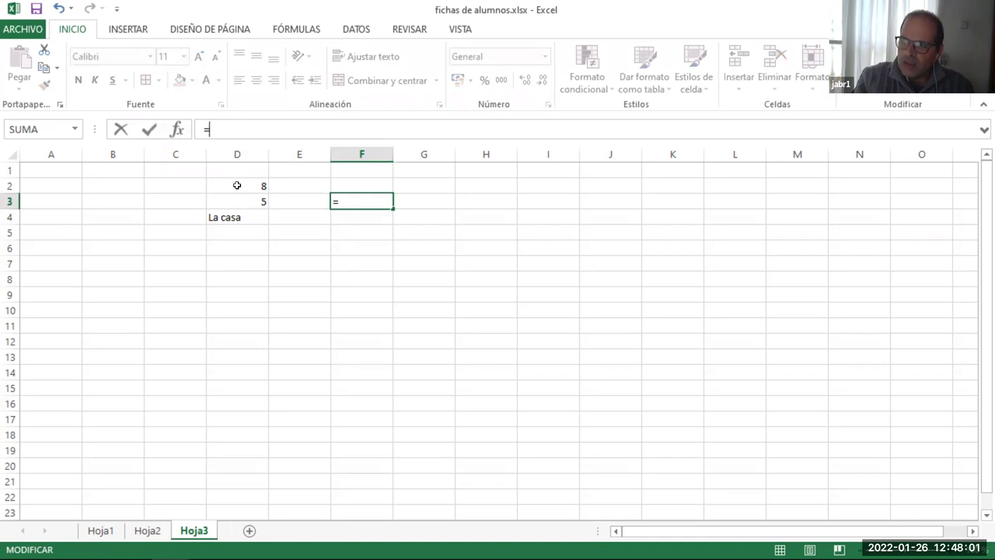
text(8+5)
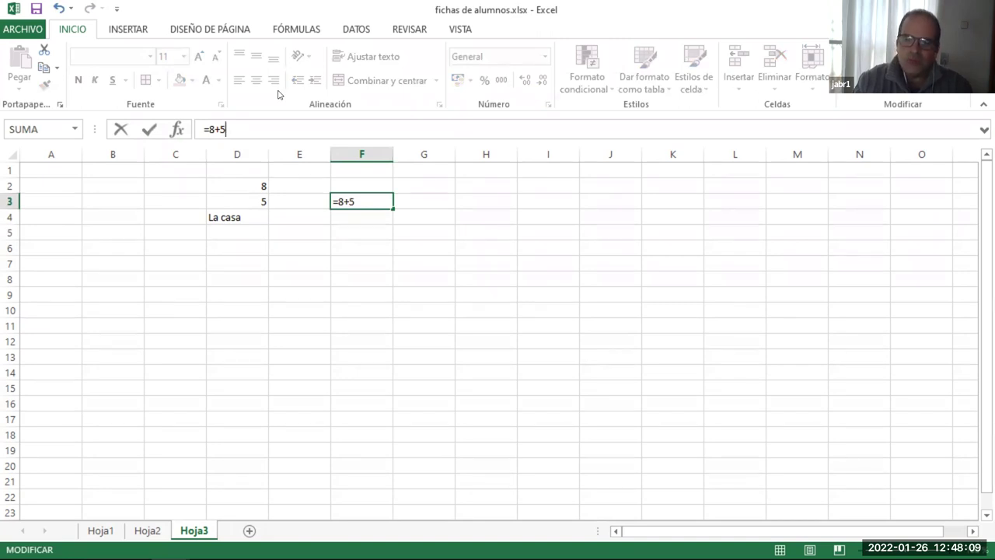
key(Return)
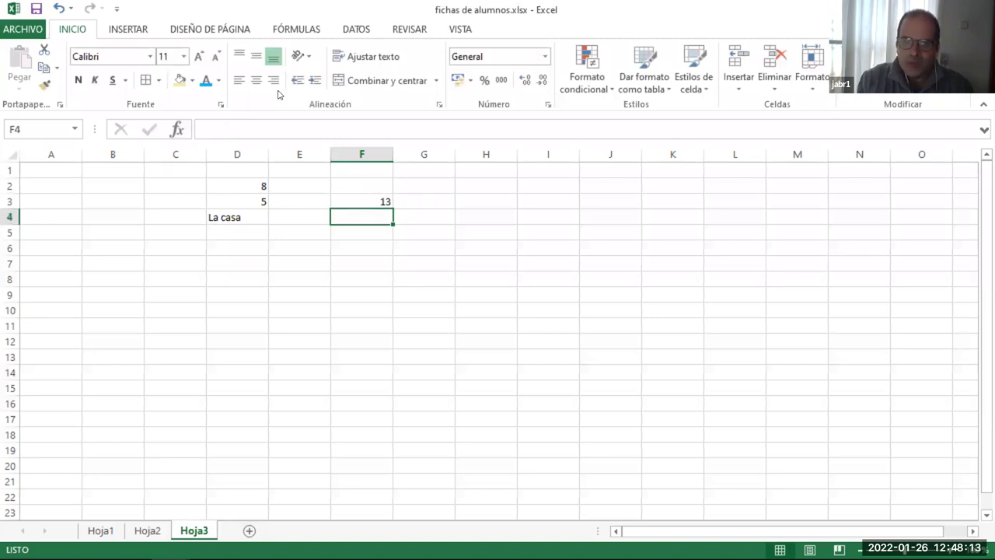
click(248, 196)
double_click(249, 197)
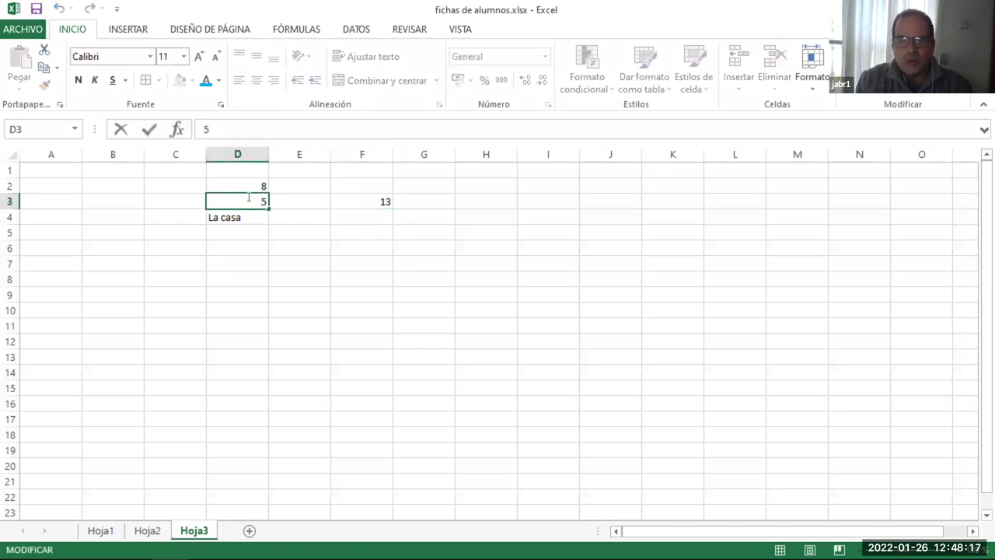
key(BackSpace)
text(10)
key(Return)
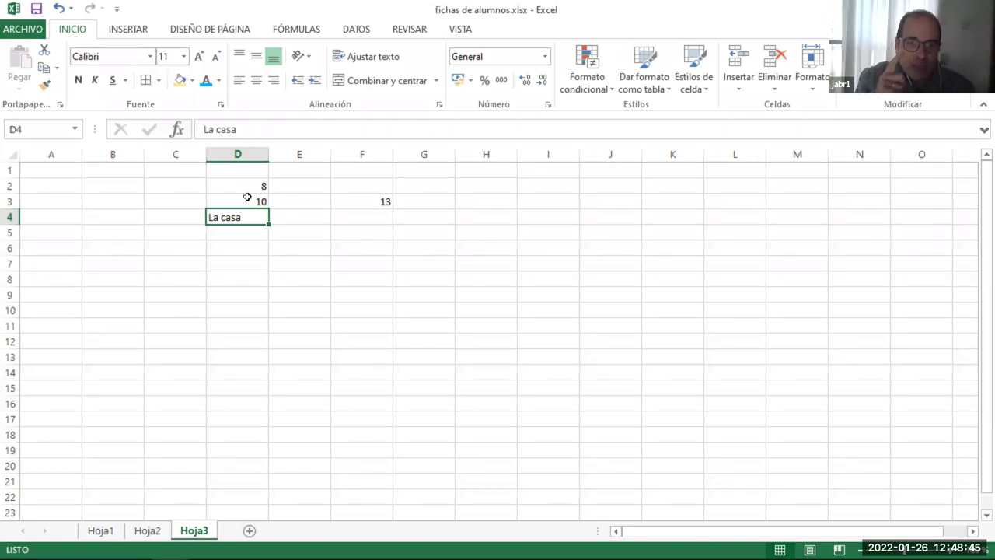
Review the values in D2, D4 and D3
click(357, 223)
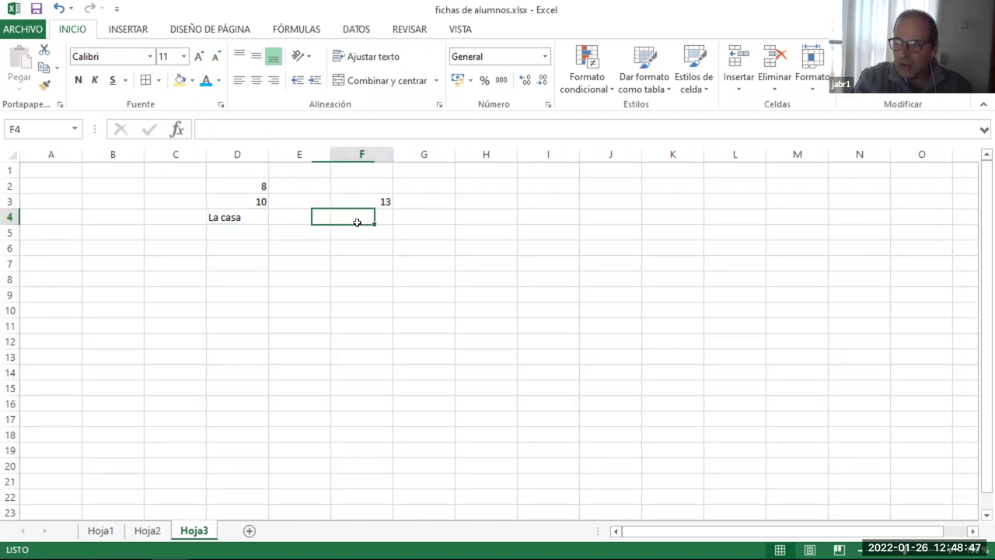
click(244, 183)
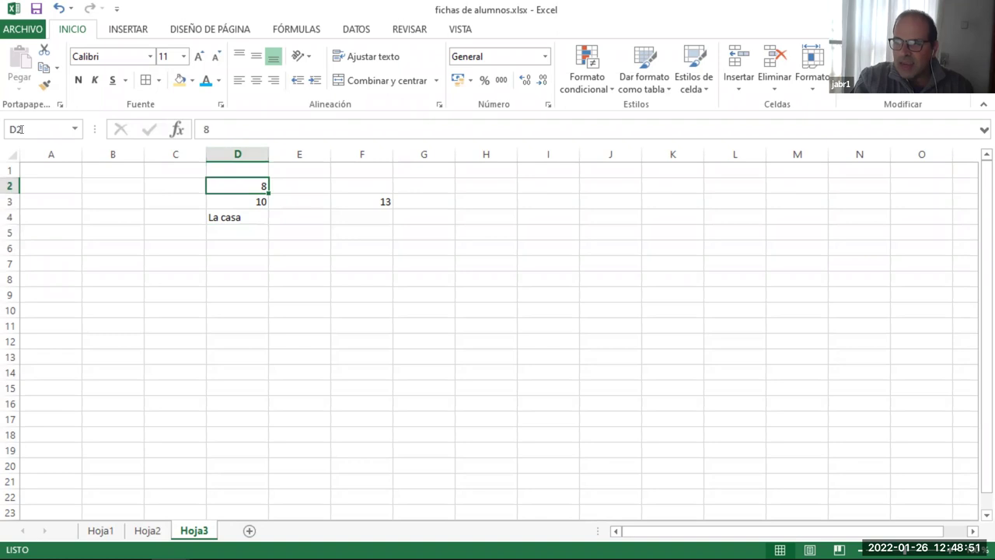
click(238, 214)
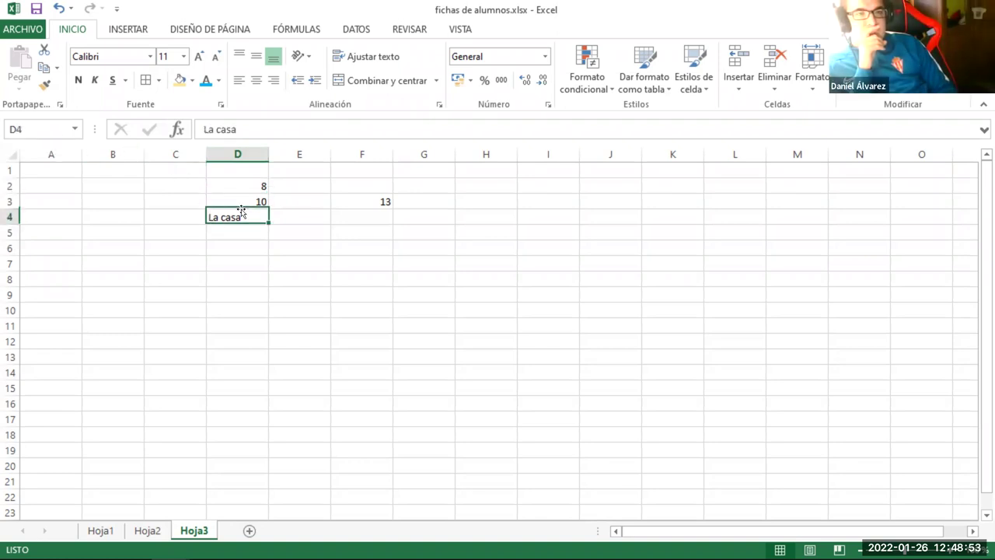
click(238, 201)
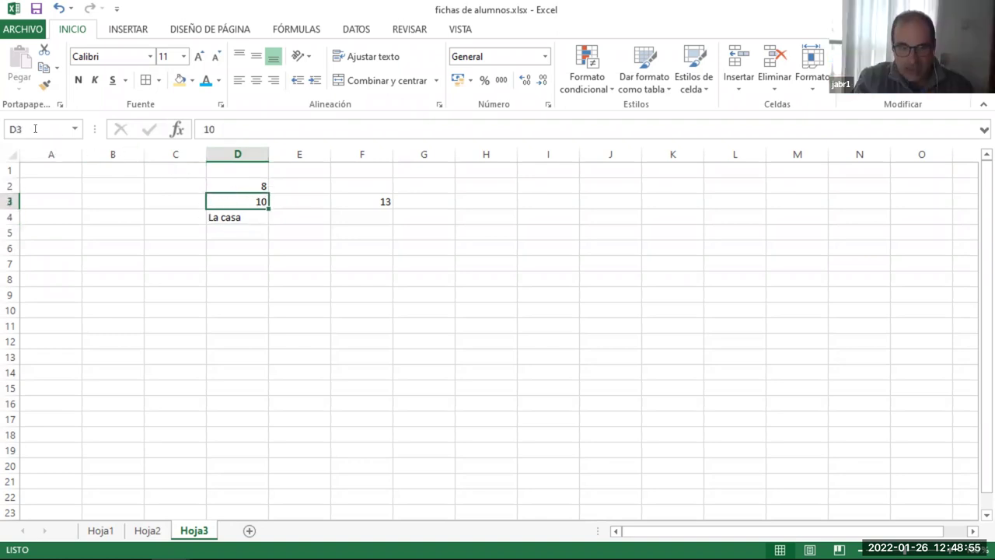
Begin a new formula with = in F4, dismissing the function search window
click(372, 220)
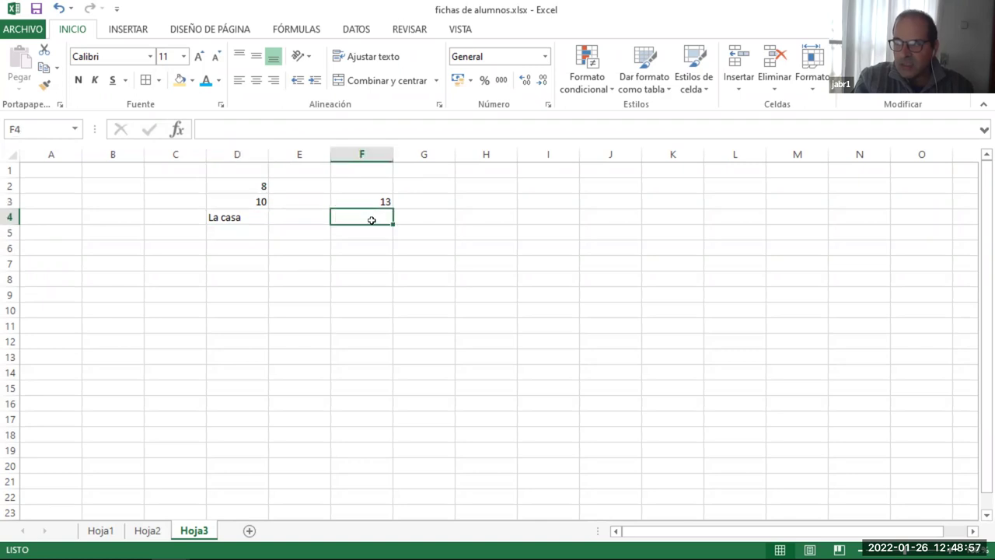
click(177, 129)
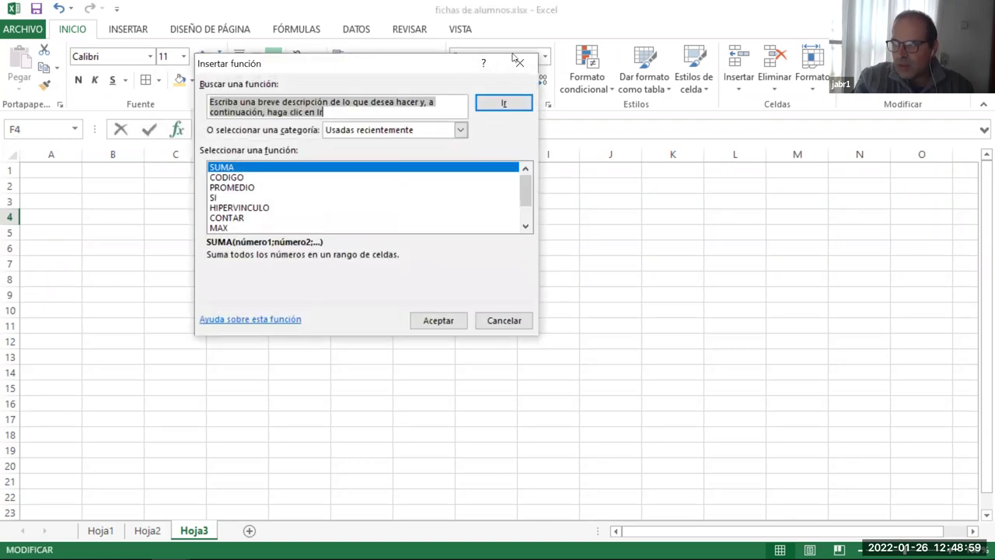
click(518, 61)
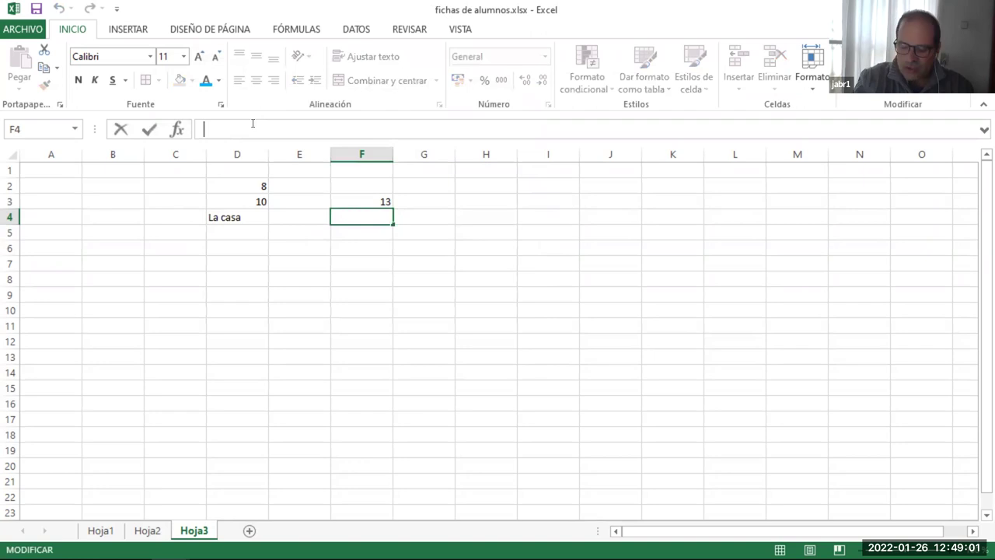
text(=)
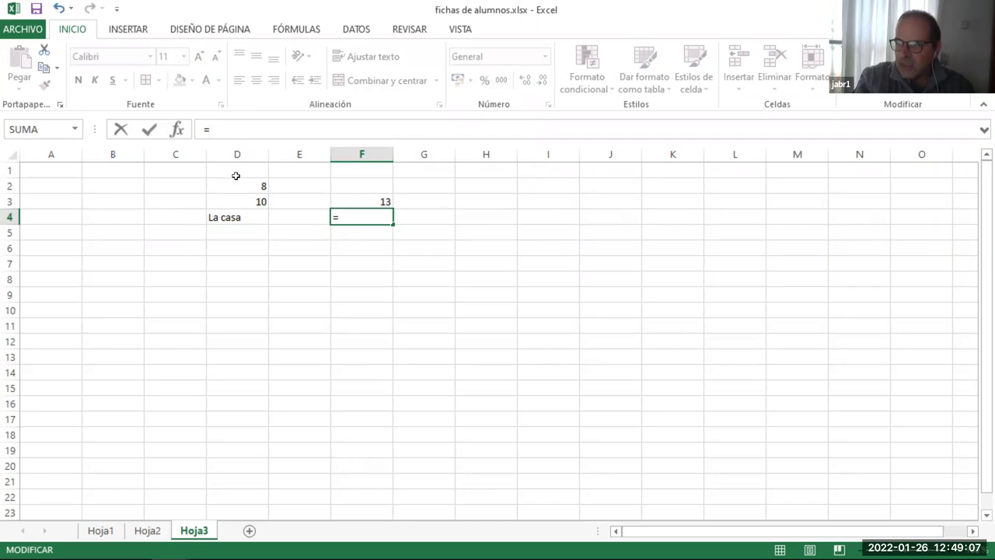
Make F4 hold the formula =D2+D3
click(250, 184)
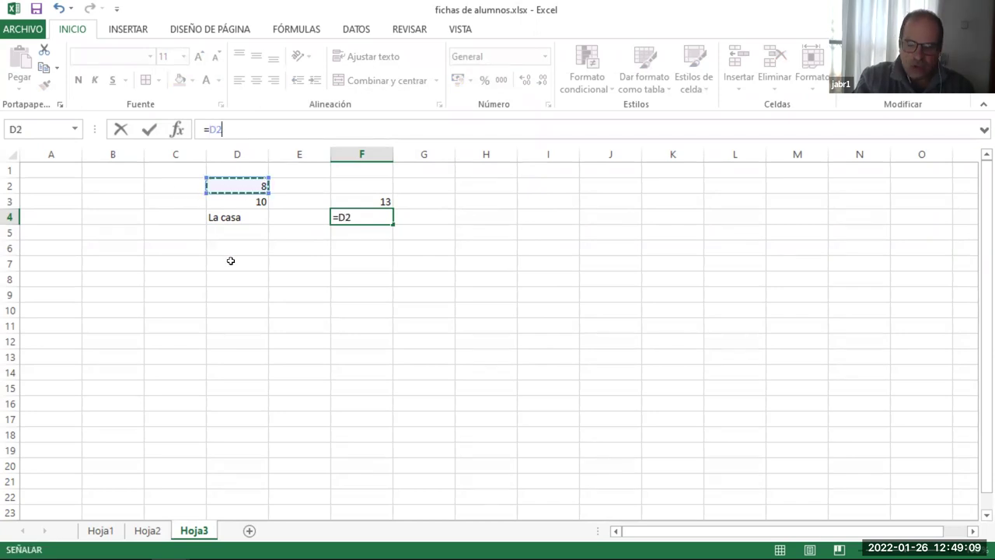
text(+)
click(248, 204)
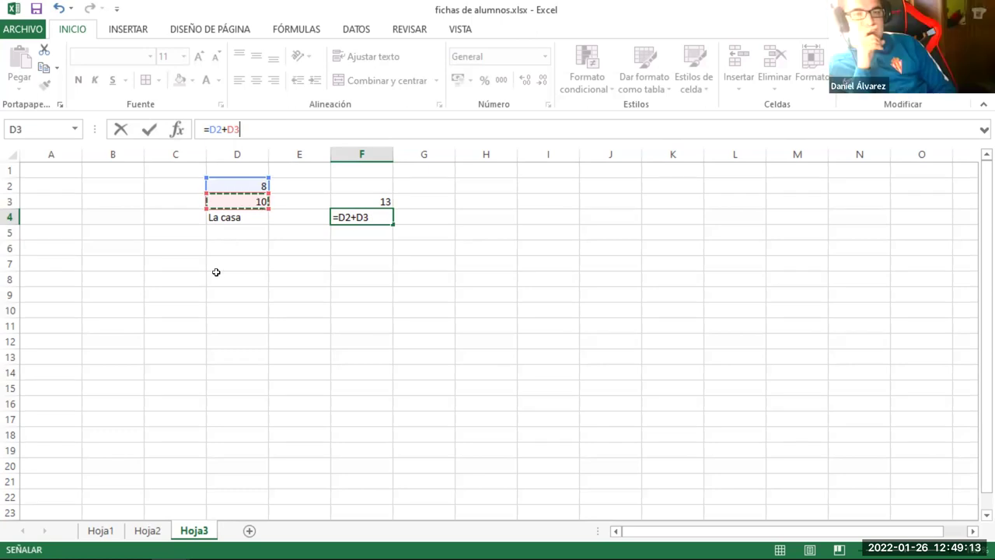
key(Return)
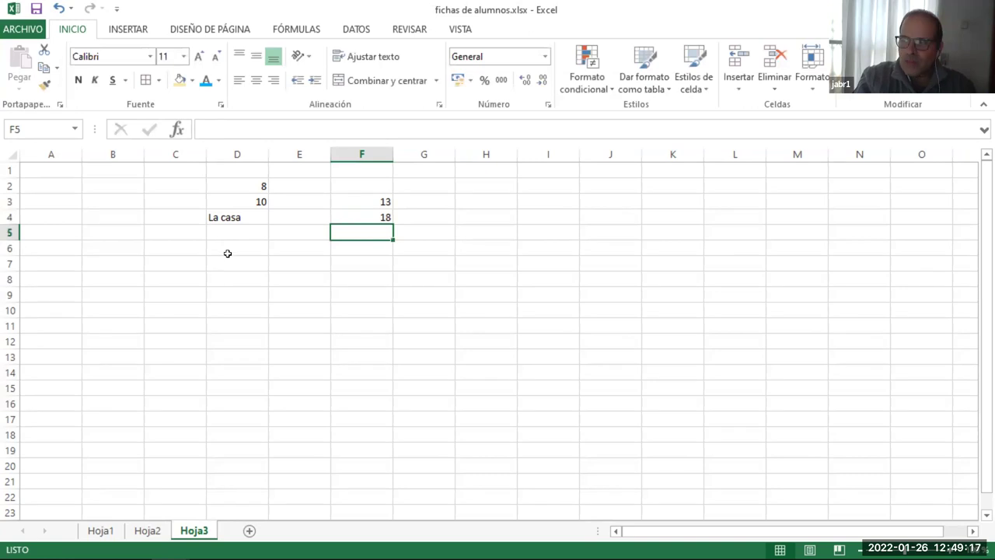
Change the value in D2 from 8 to 10
double_click(262, 186)
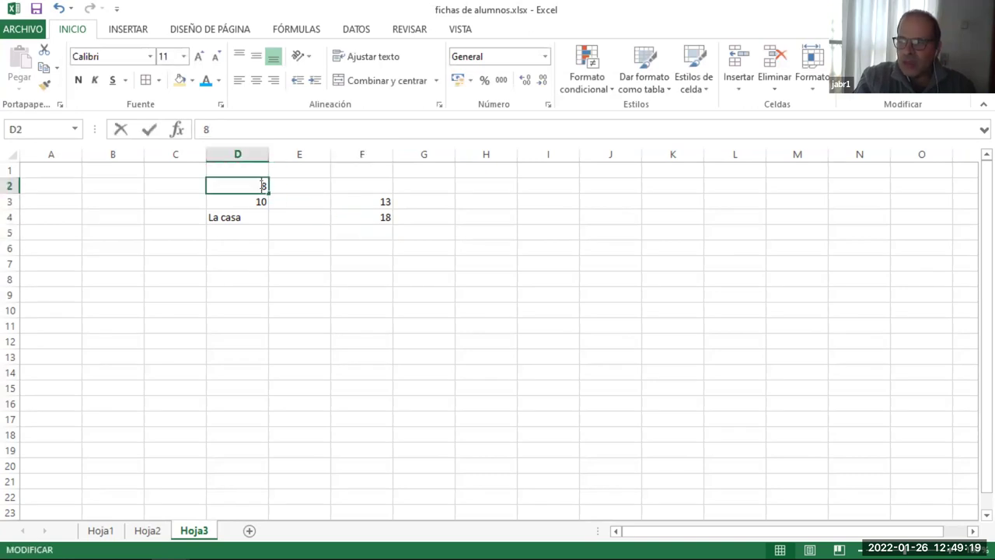
double_click(264, 185)
text(10)
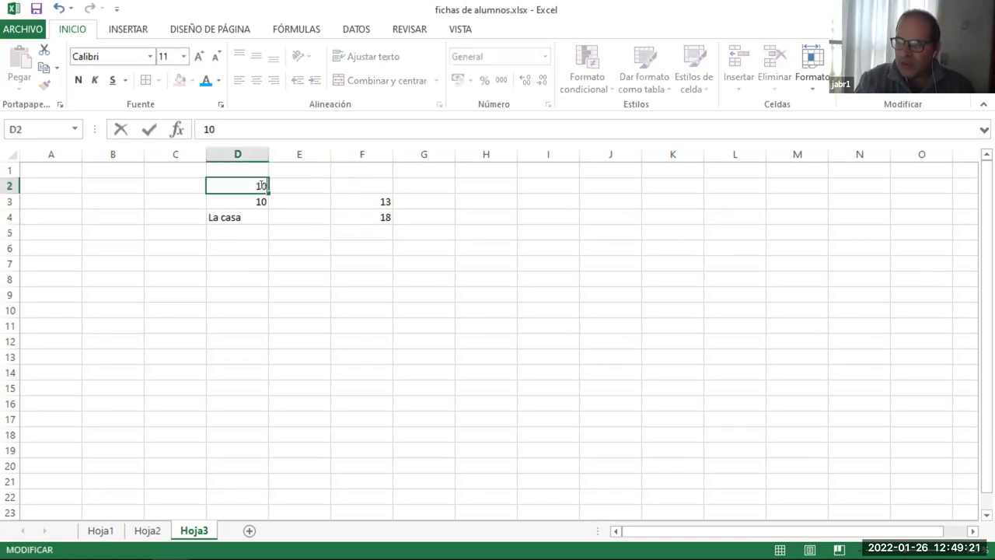
key(Return)
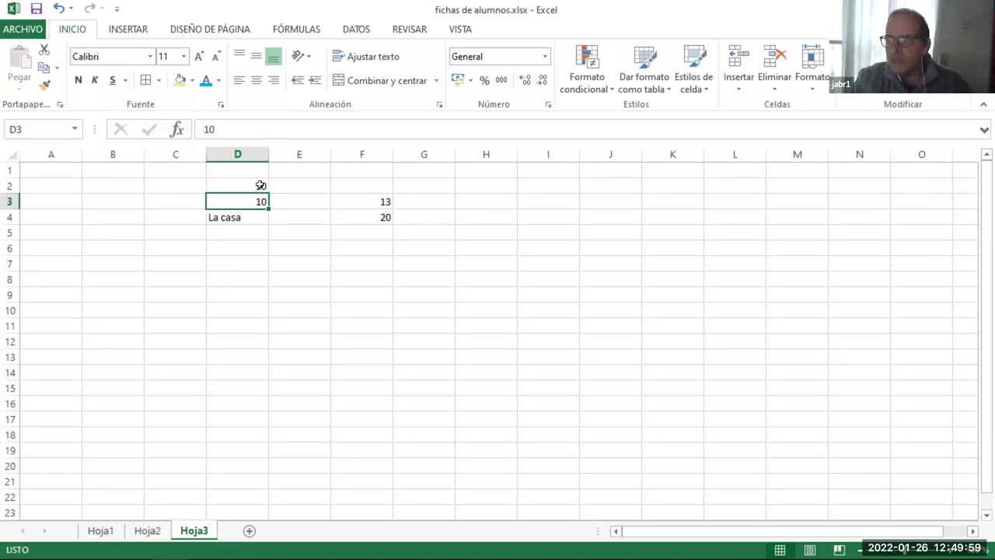
List Pimientos 1, Platanos 1 and Chocolate 2 in cells A2:B4
drag(261, 185, 261, 187)
click(78, 188)
text(P)
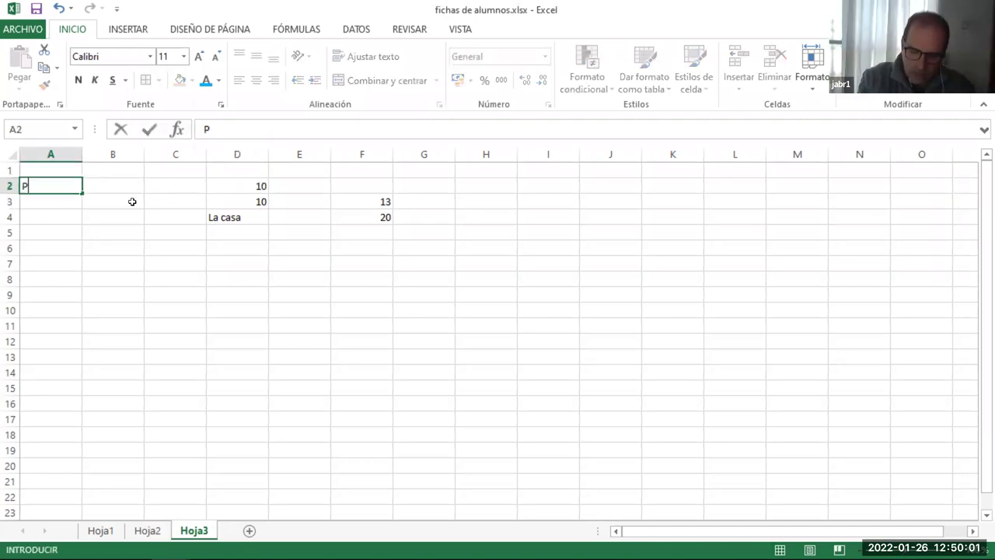
text(imientos)
key(Tab)
text(1)
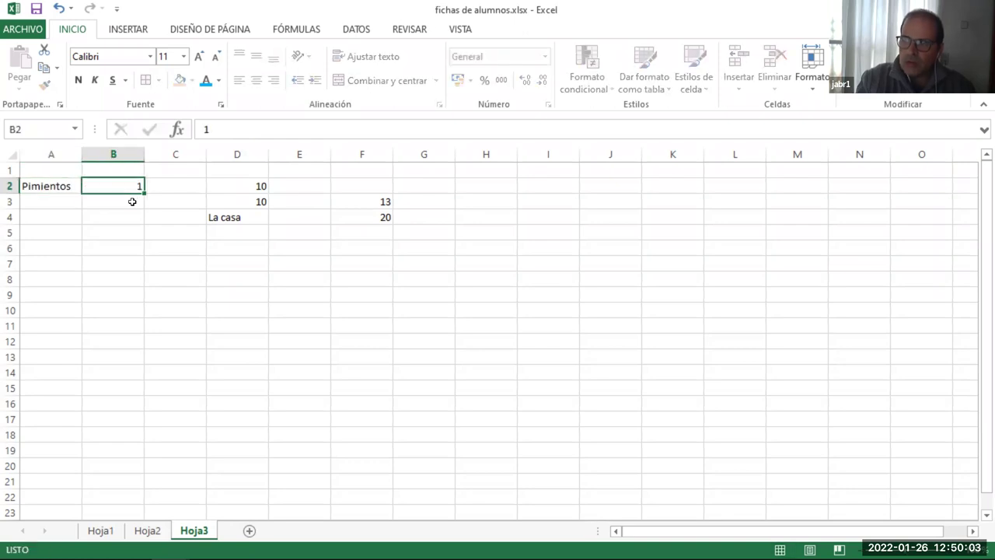
key(Return)
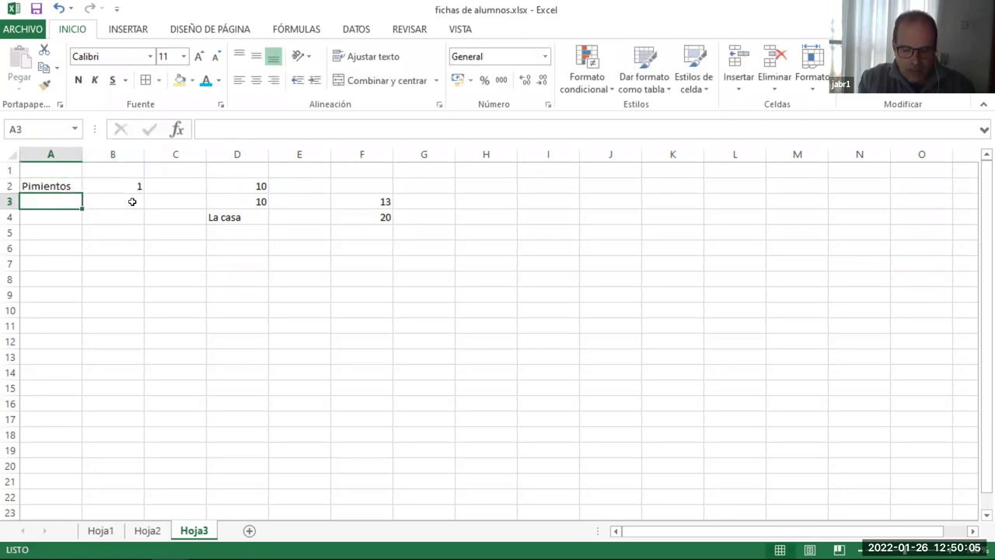
text(Plata)
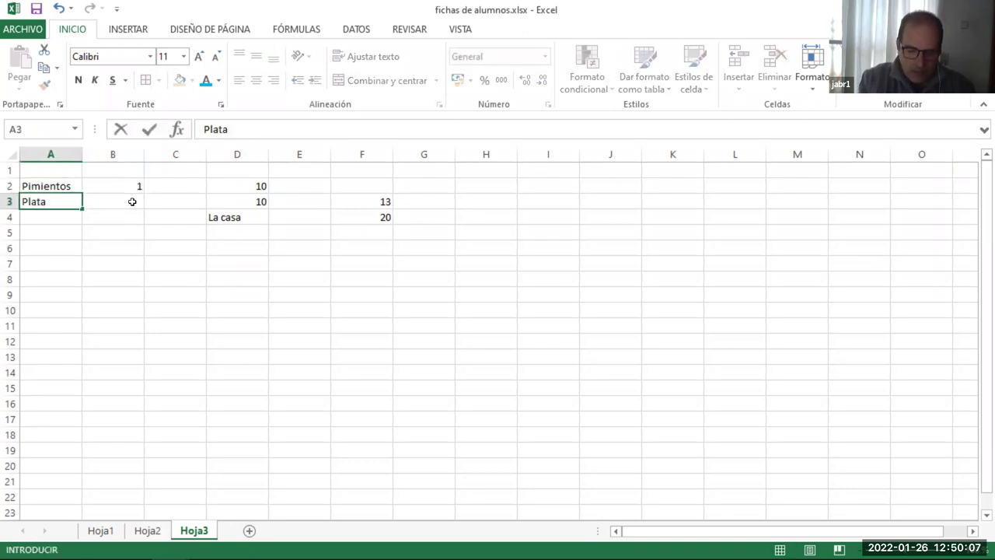
text(nos)
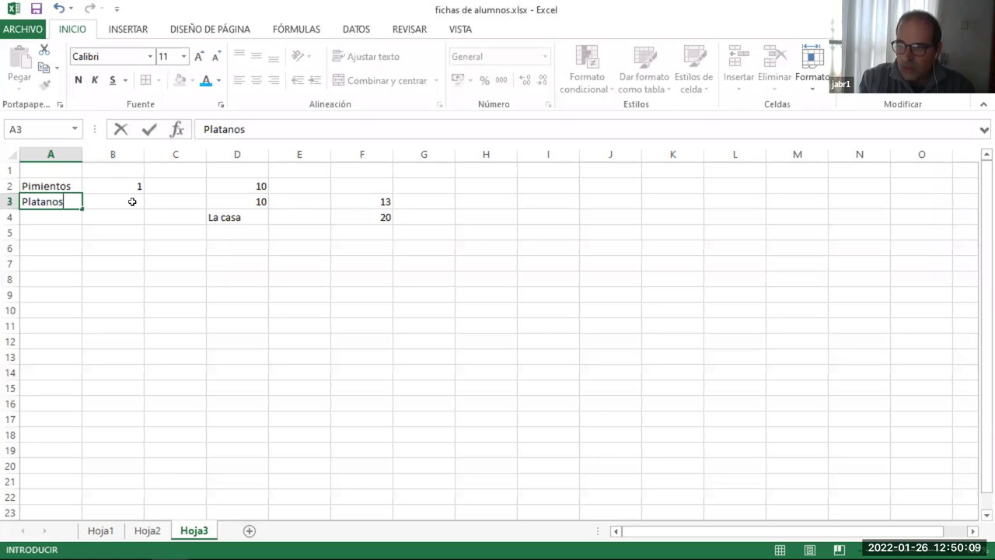
key(Tab)
text(1)
key(Return)
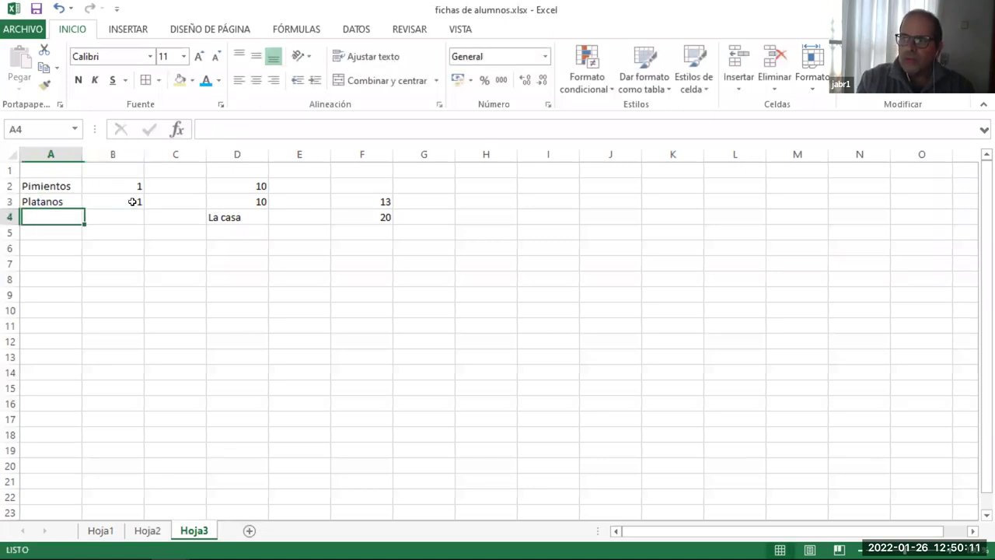
text(Cho)
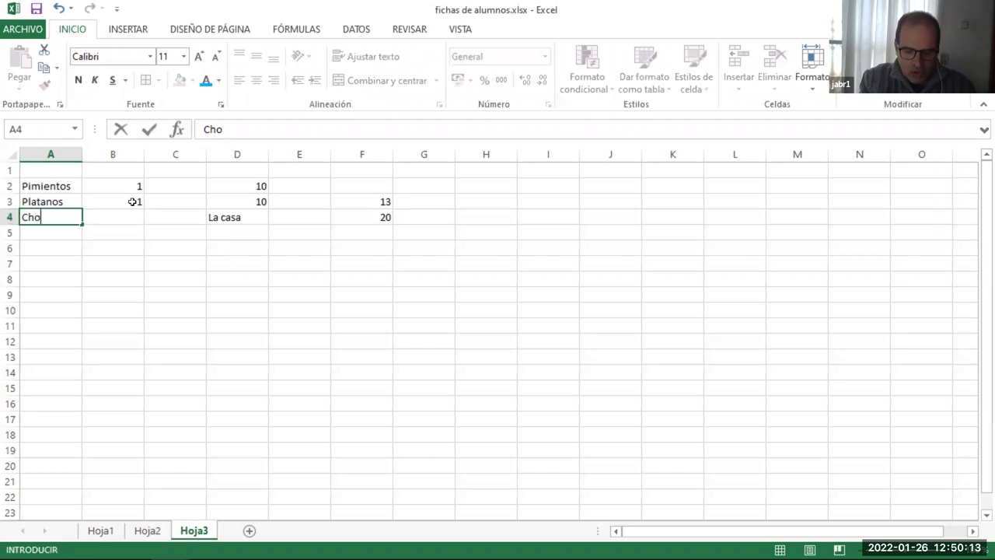
text(colate)
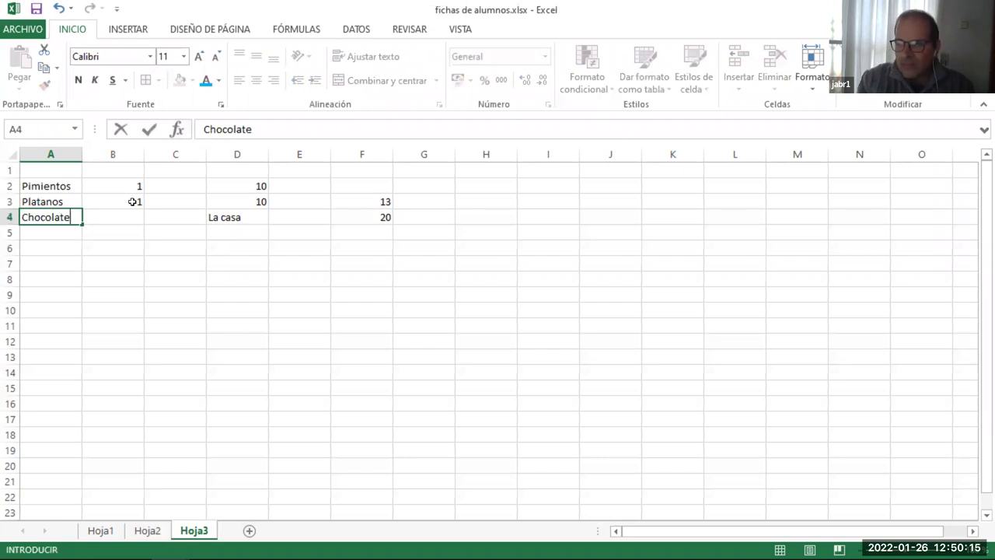
key(Tab)
text(2)
key(Return)
Clear the old test values in D2:F5
click(222, 189)
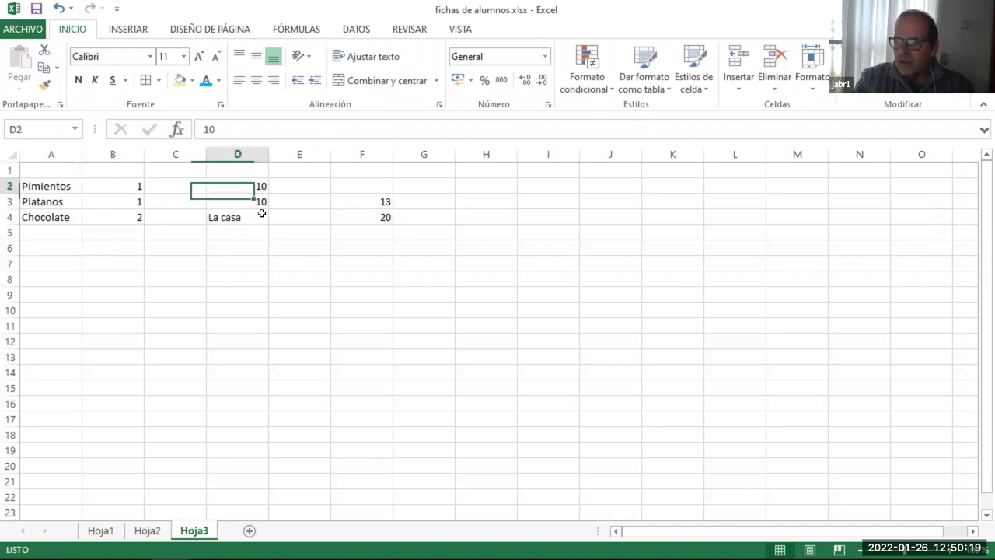
drag(262, 213, 378, 233)
key(Delete)
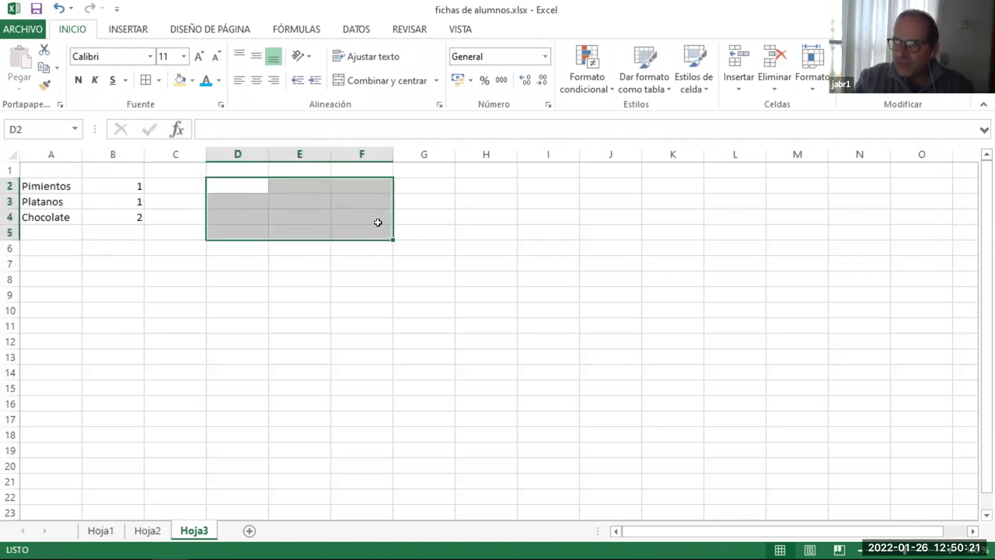
click(296, 201)
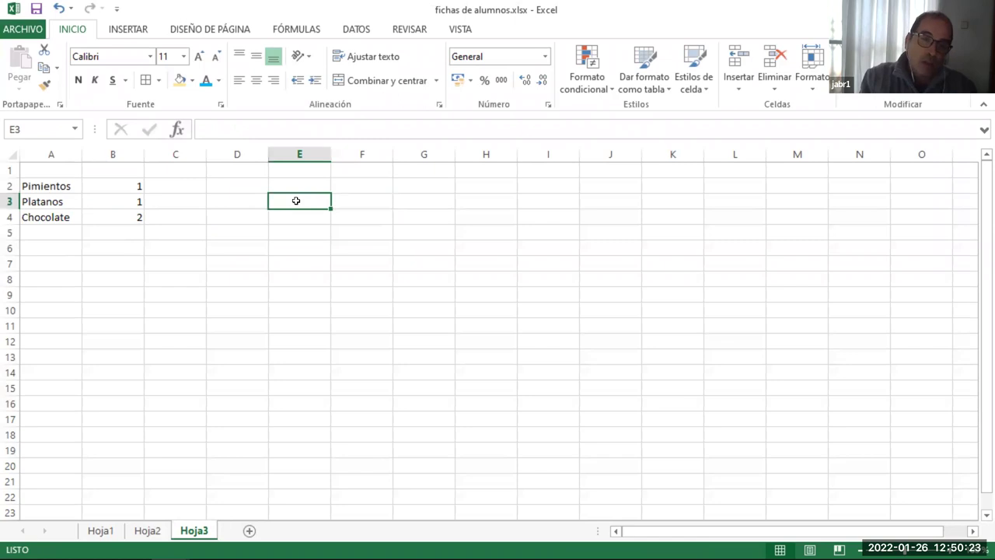
Label E3 'Cuanto dinero me tengo que llevar' and put =B2+B3+B4 in E4, showing 4
text(Cuanto dinero me tengo que llevar)
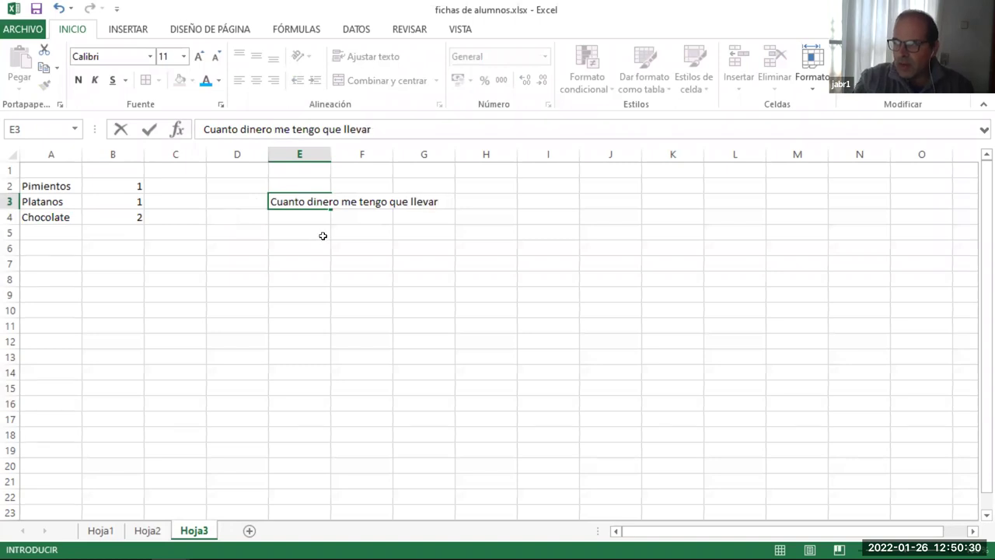
click(322, 236)
click(309, 216)
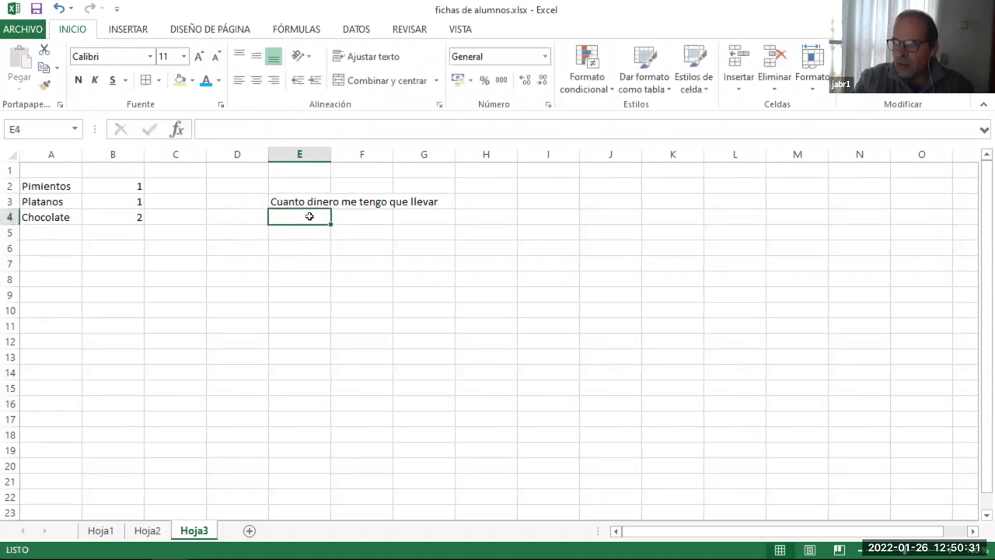
click(206, 134)
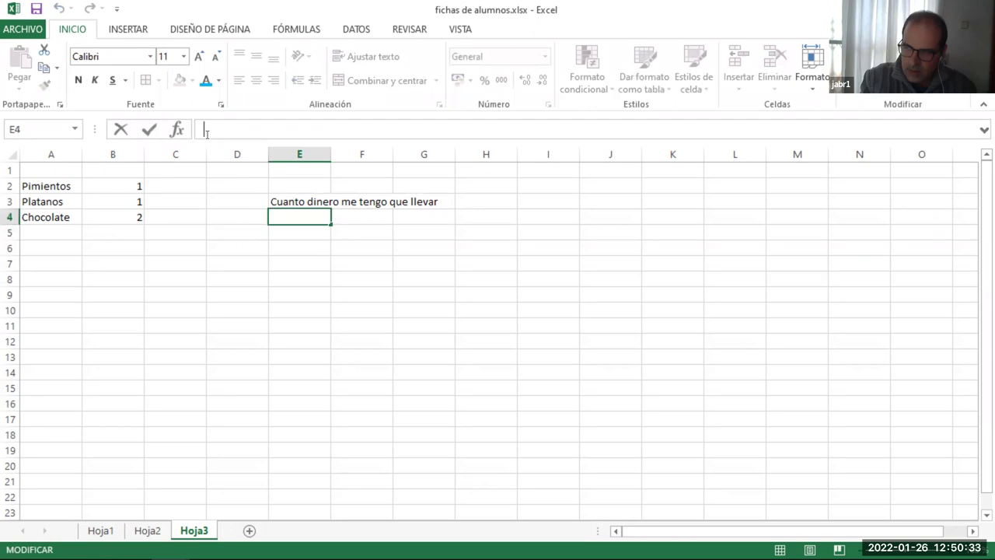
text(=)
click(134, 188)
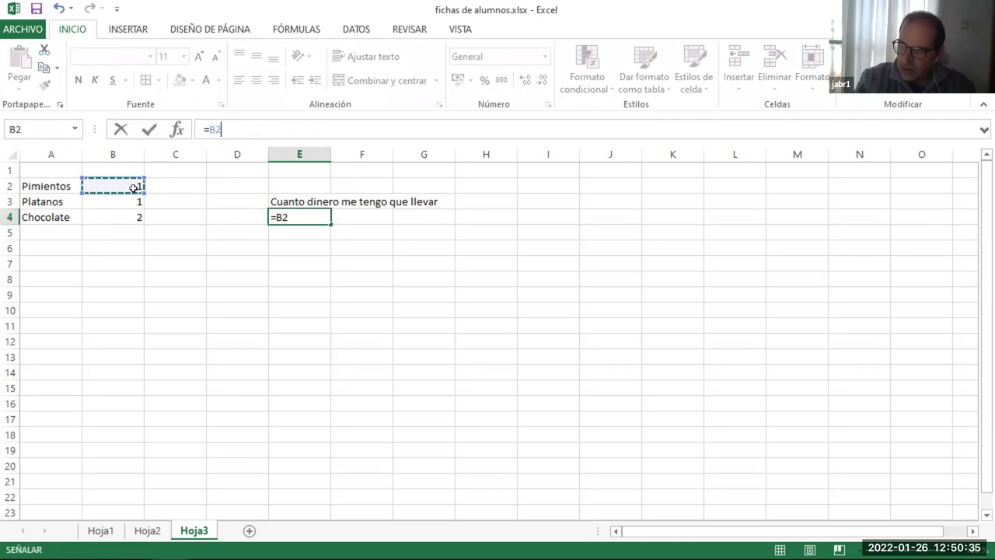
text(+)
click(134, 201)
text(+)
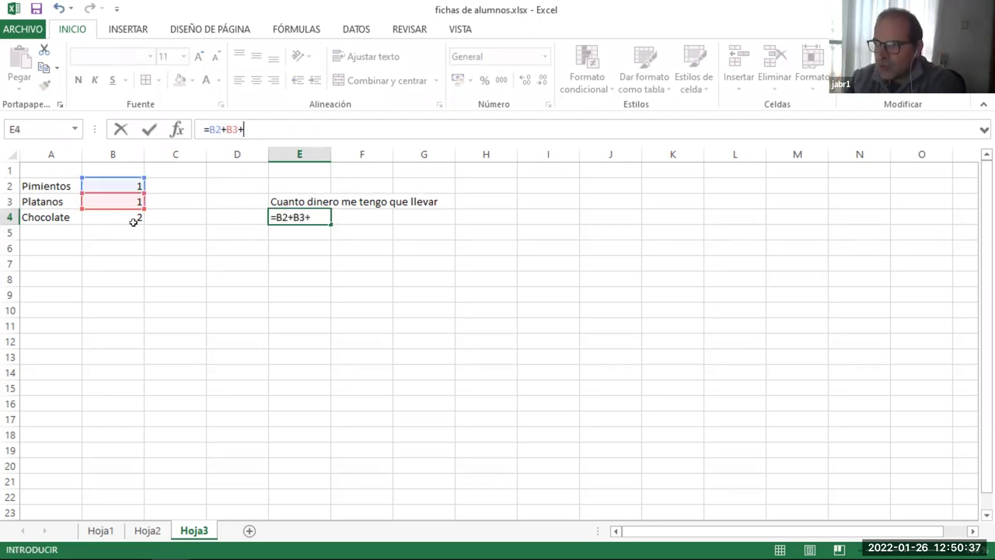
click(131, 217)
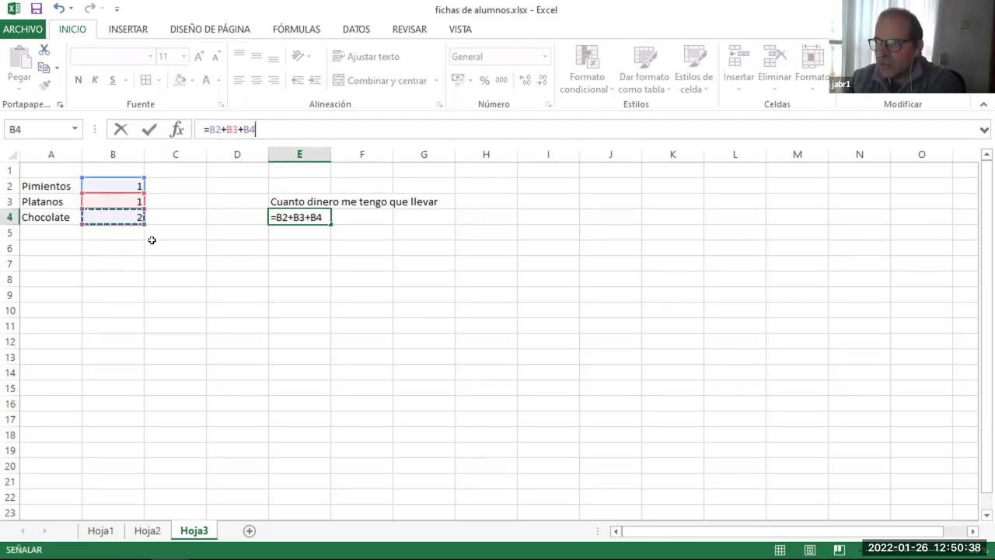
click(152, 130)
Check the E4 formula and select quantities B2:B4 to compare their sum
click(309, 233)
click(318, 219)
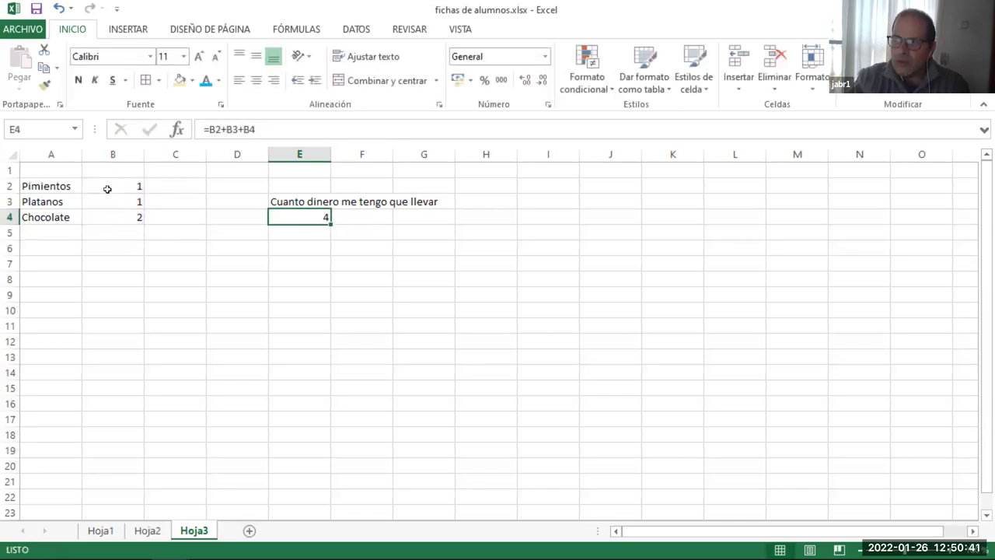
drag(140, 184, 139, 217)
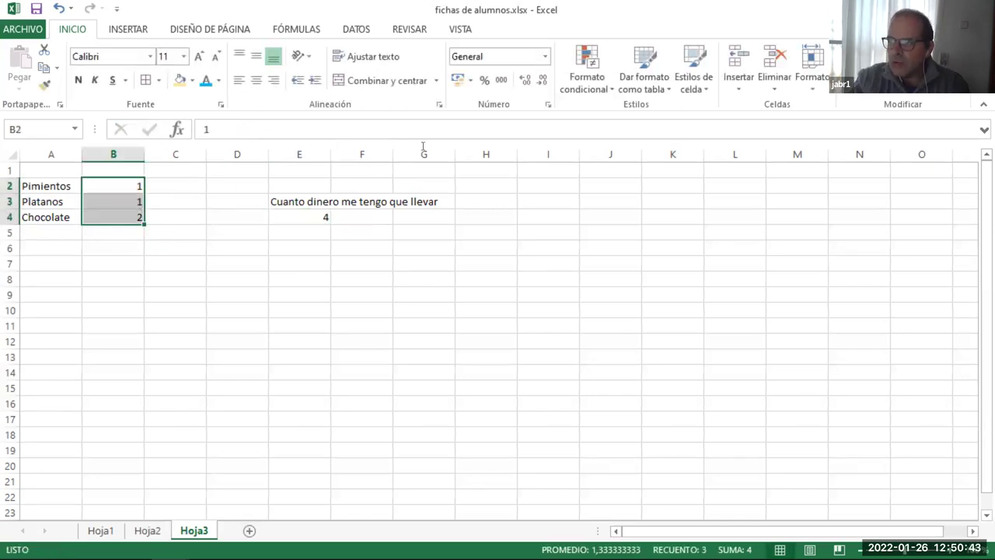
Apply Contabilidad euro format to the prices B2:B4 and the E4 total
click(457, 79)
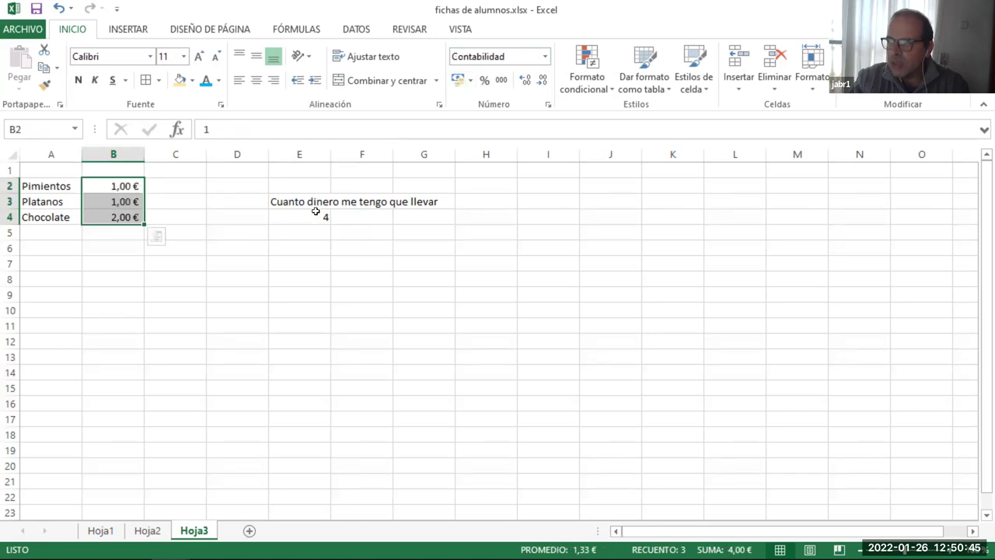
click(317, 215)
click(458, 80)
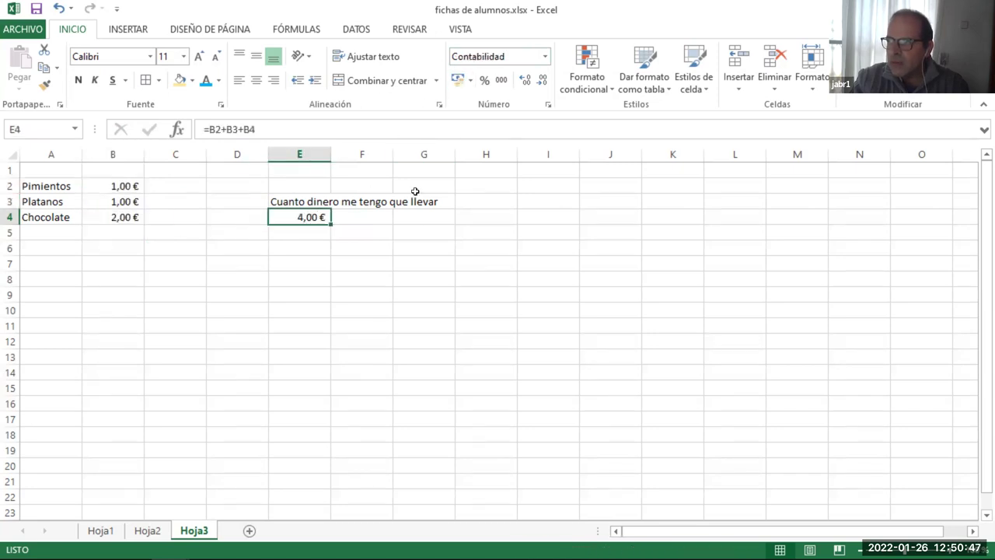
click(413, 231)
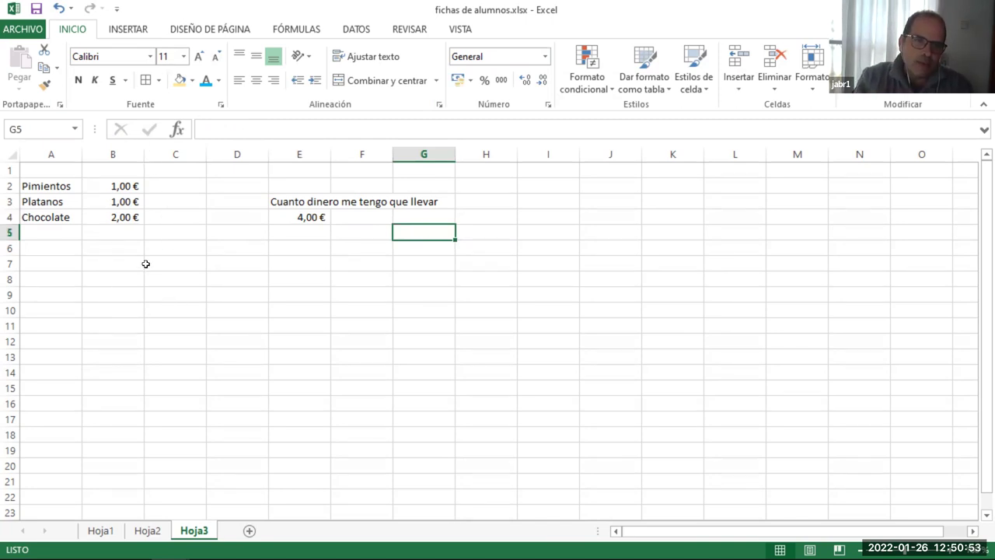
Change the Platanos price in B3 to 1,50 so E4 totals 4,50 €
click(130, 204)
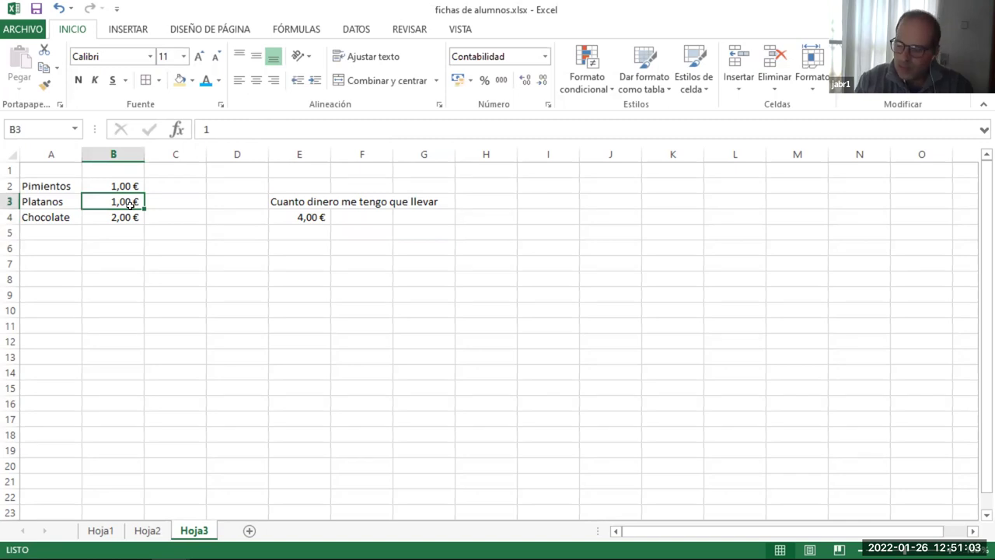
text(1,50)
key(Return)
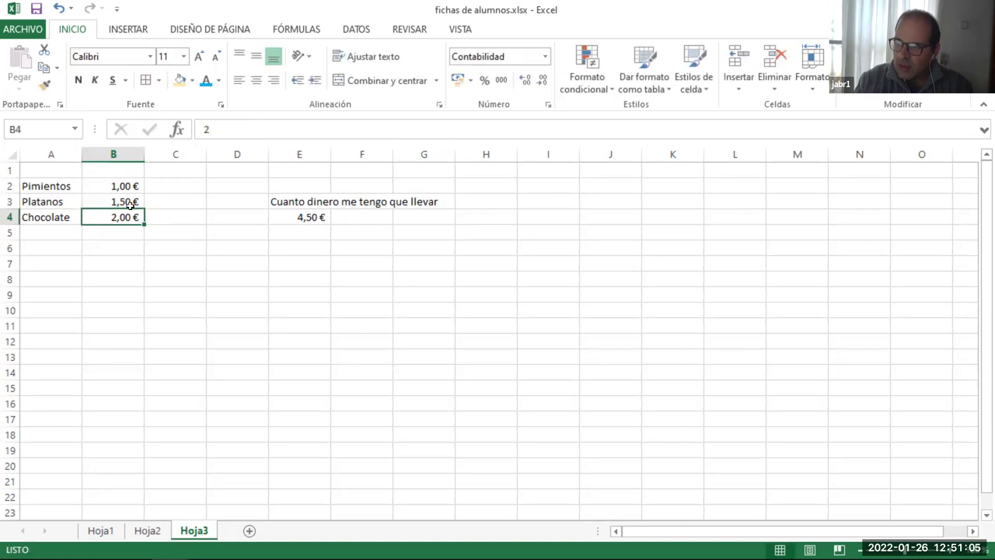
click(314, 222)
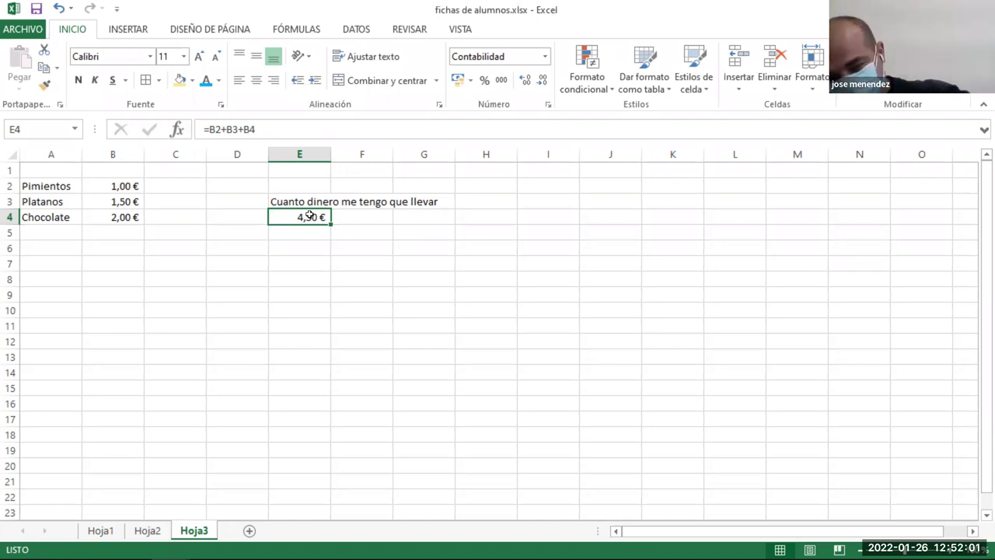
click(152, 183)
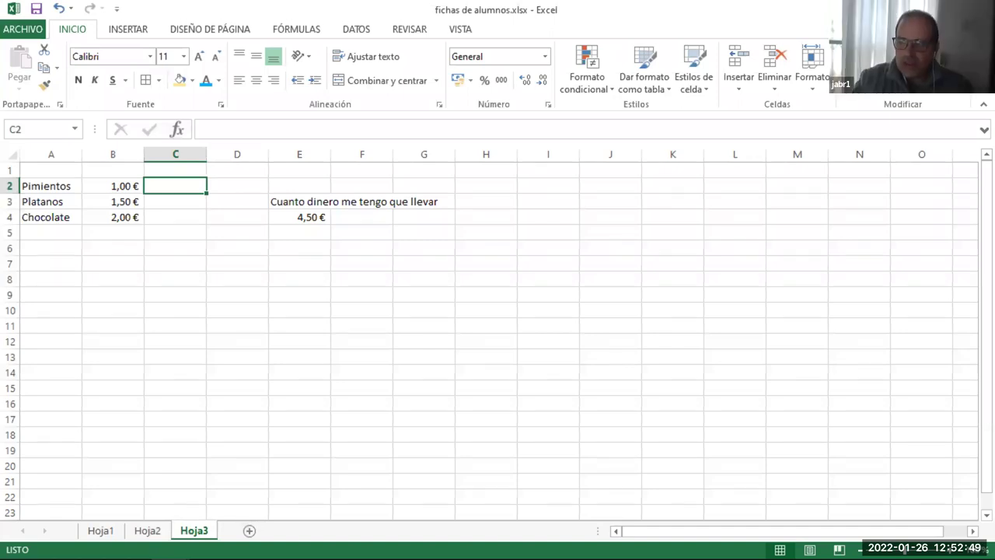
drag(248, 184, 358, 188)
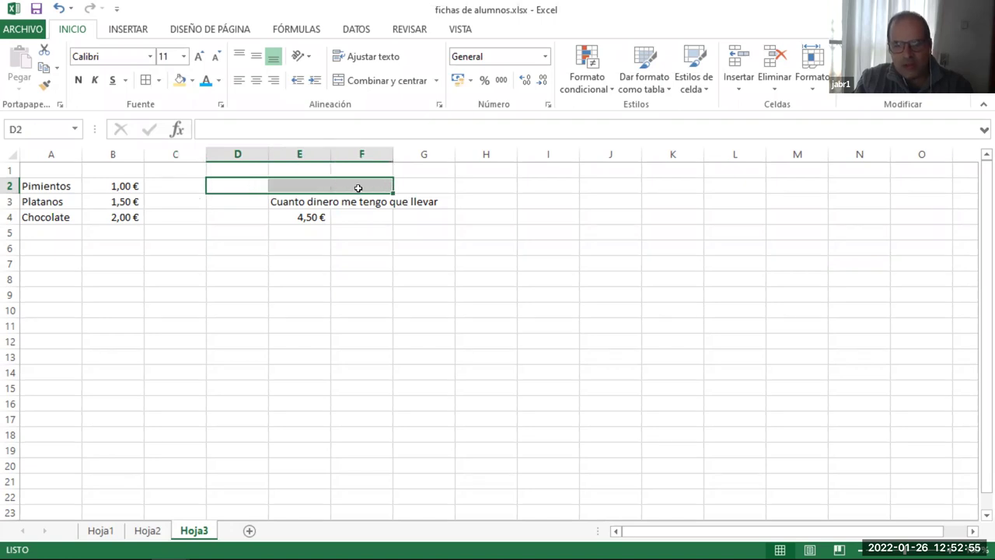
click(256, 248)
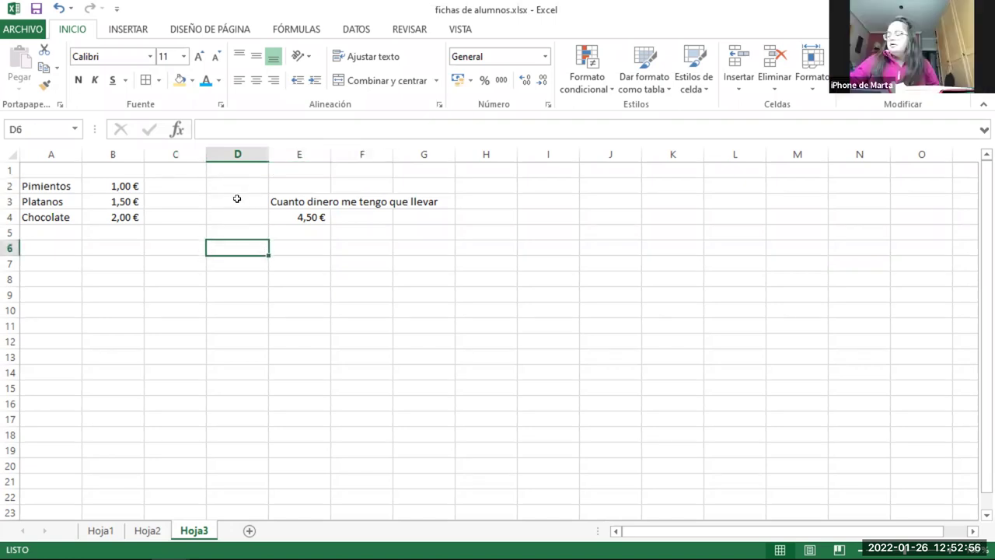
click(176, 185)
drag(208, 186, 289, 185)
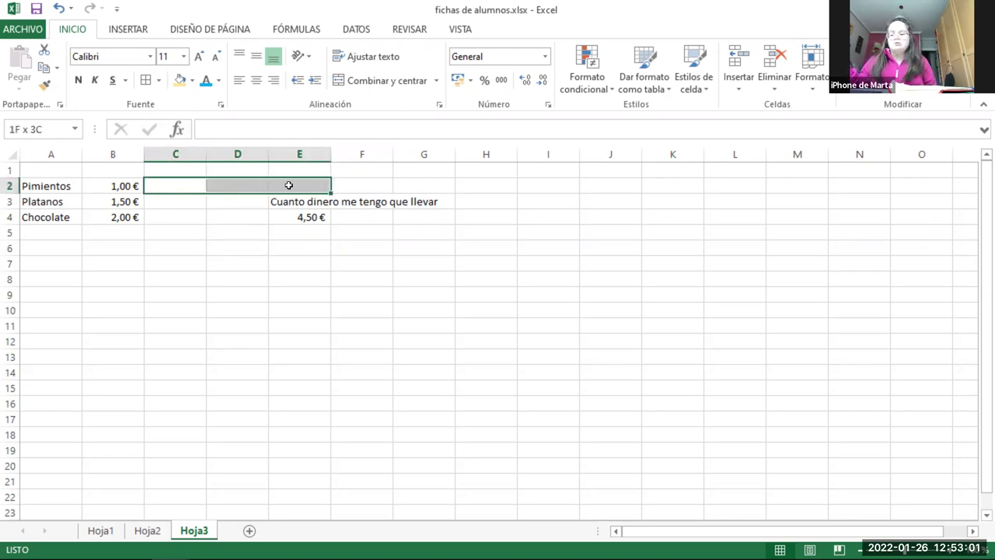
drag(288, 185, 265, 186)
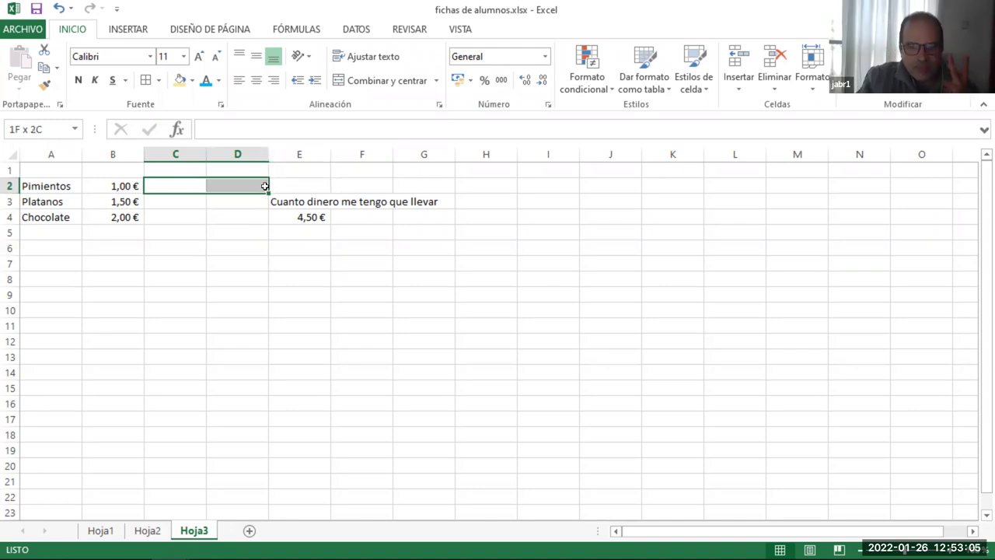
drag(265, 185, 265, 186)
drag(45, 168, 105, 171)
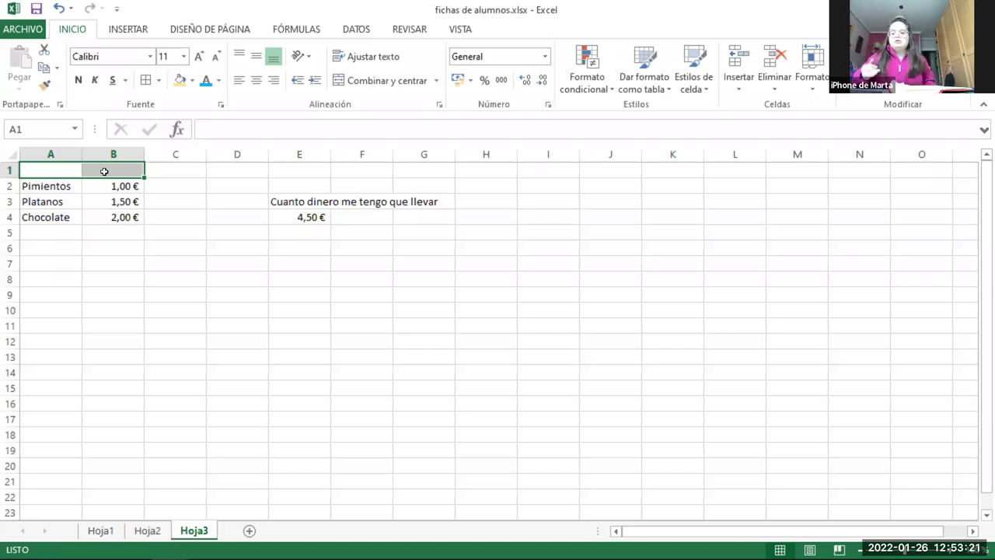
click(237, 180)
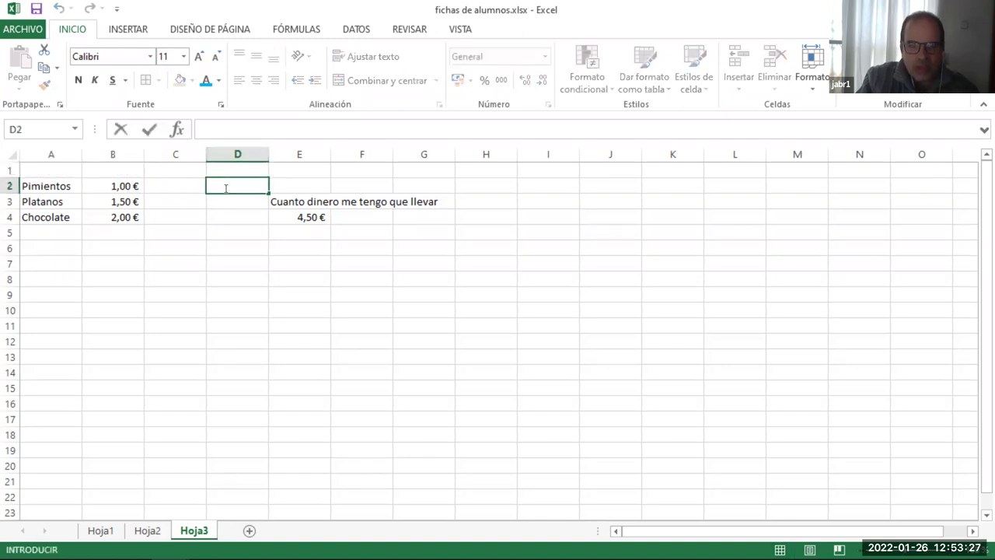
Enter 10 in D2 and 12 in D3, then select both starting values
text(1)
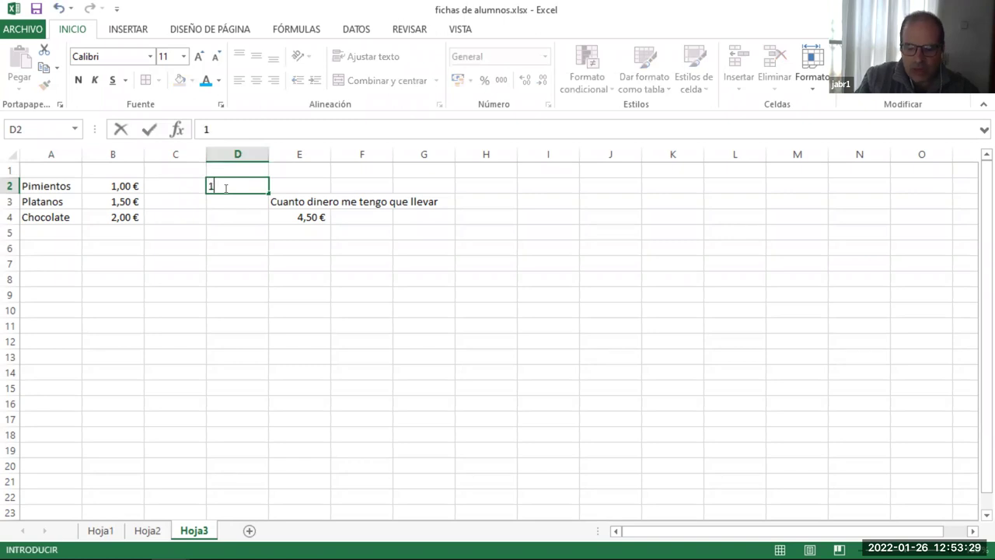
text(0)
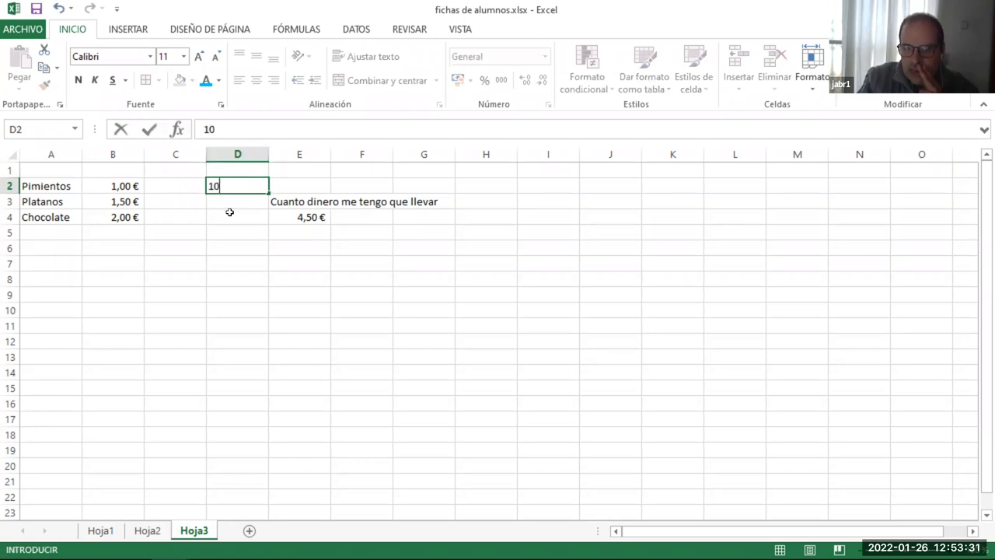
click(219, 205)
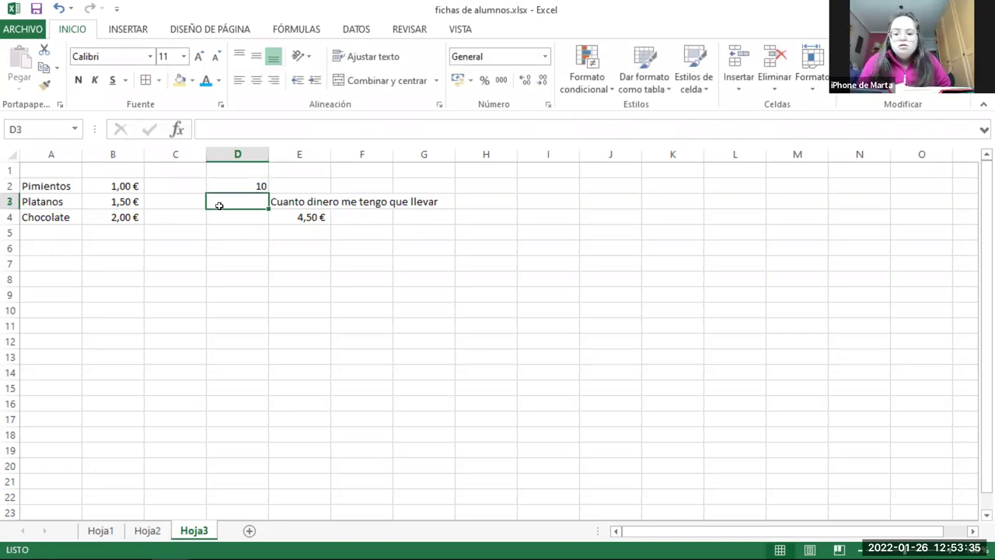
text(12)
click(216, 234)
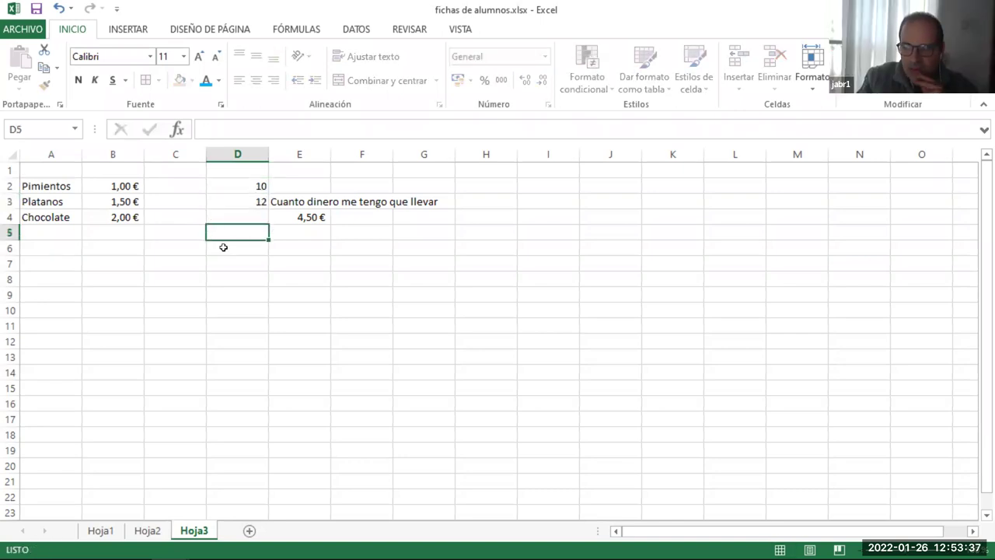
click(249, 199)
click(246, 187)
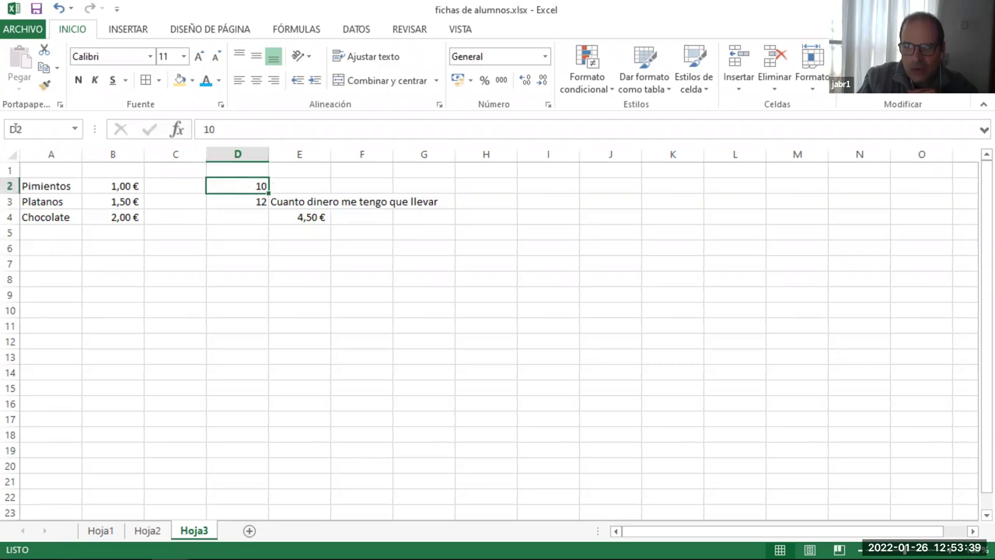
click(249, 201)
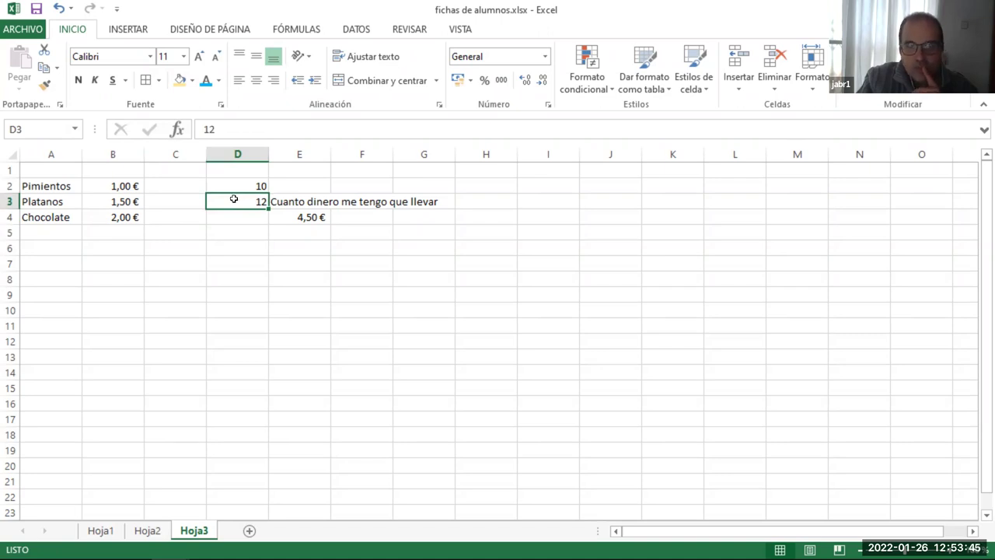
drag(239, 184, 237, 198)
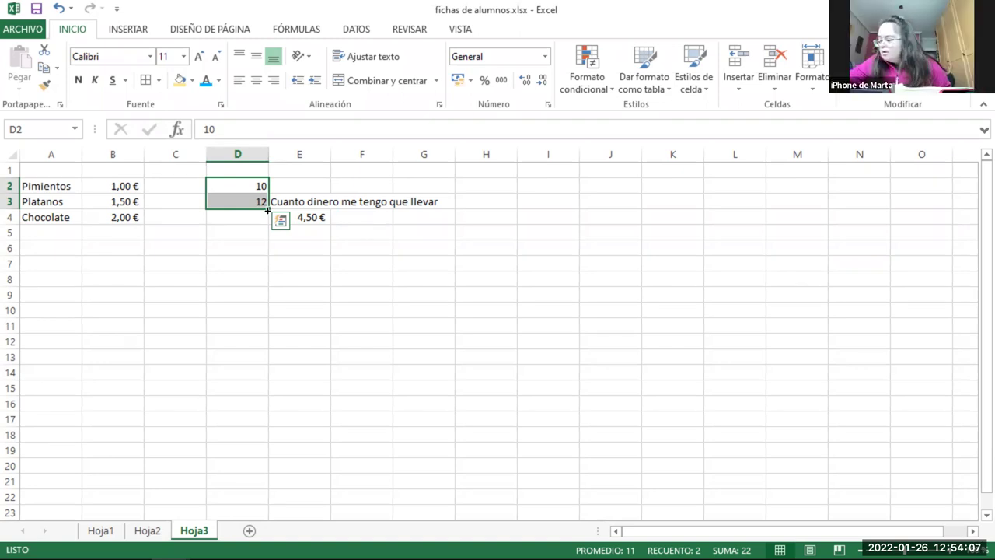
click(301, 259)
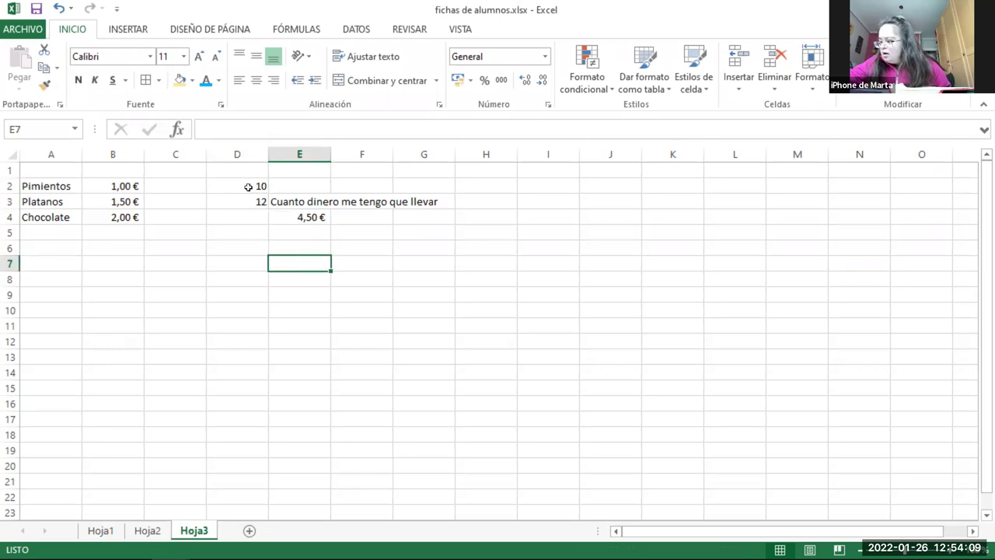
drag(246, 187, 245, 201)
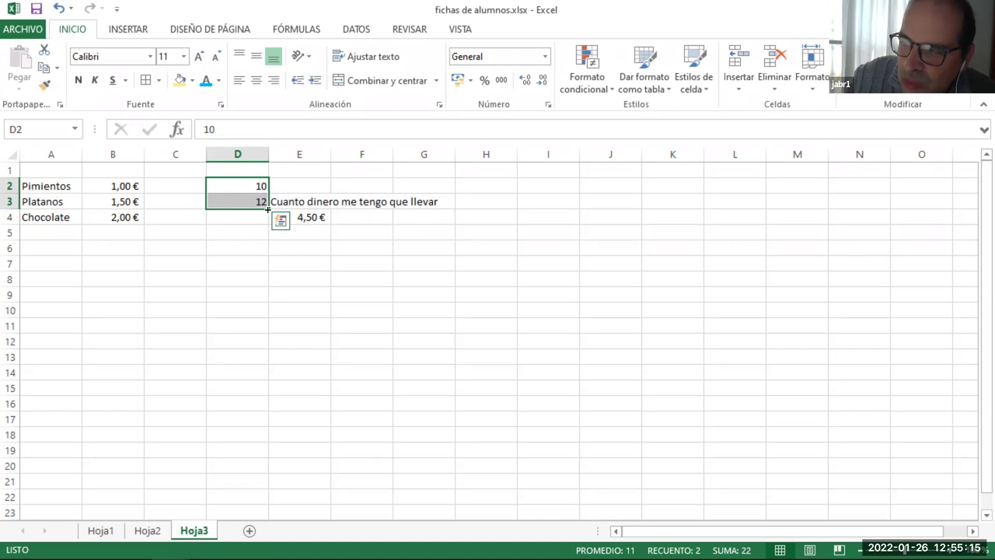
Fill the 10, 12 series down column D to 36 in D15
drag(267, 209, 267, 209)
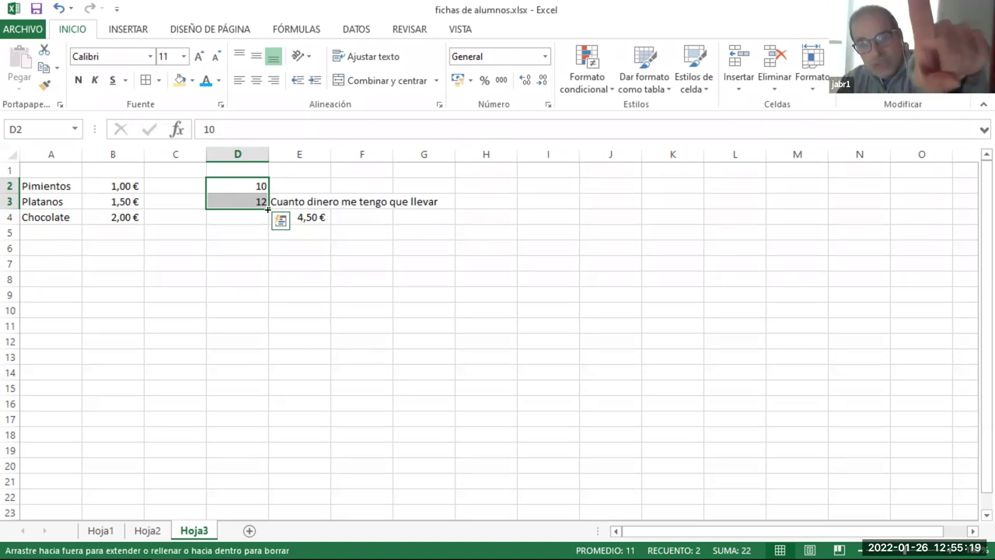
drag(267, 210, 289, 387)
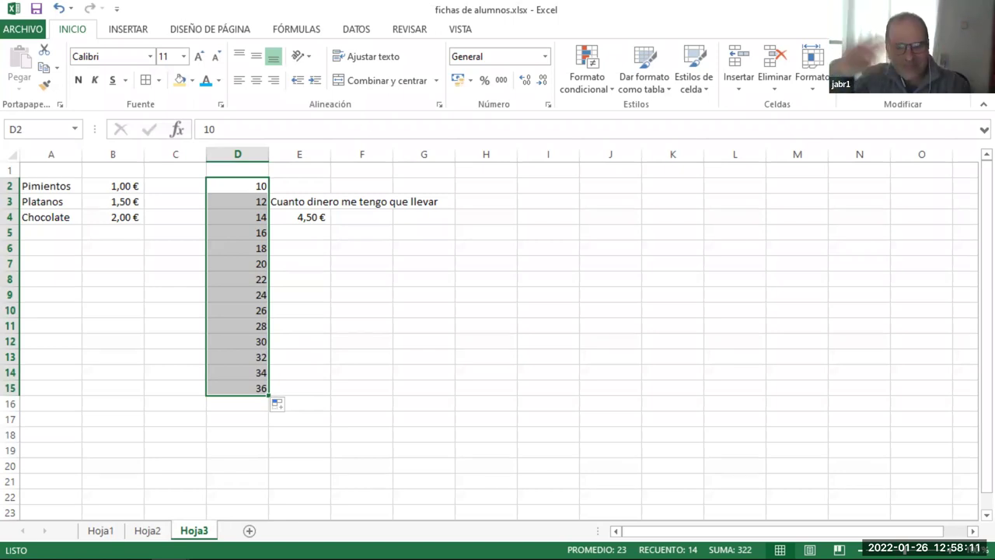
Close fichas de alumnos.xlsx choosing No guardar, then begin closing blank Libro1
click(494, 362)
click(983, 10)
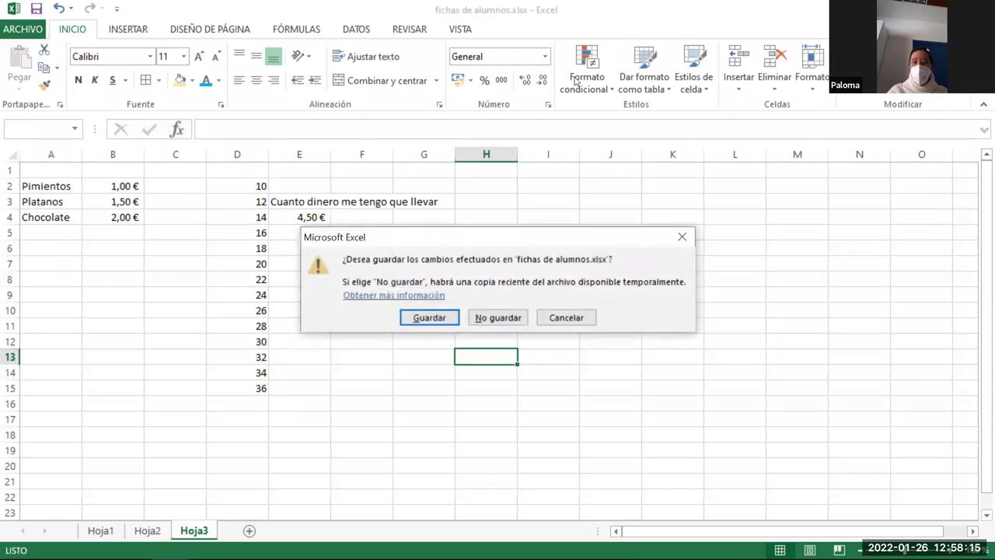
click(511, 317)
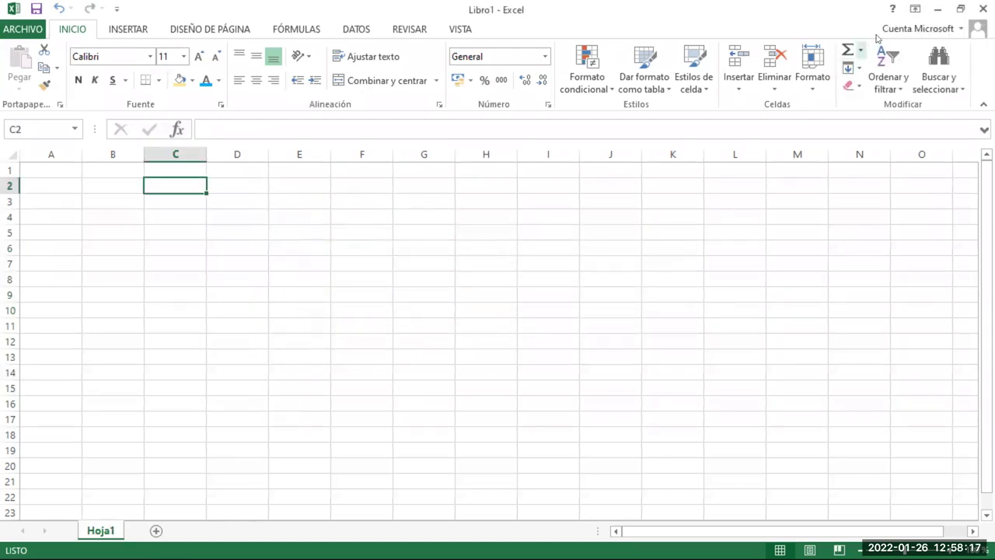
click(983, 9)
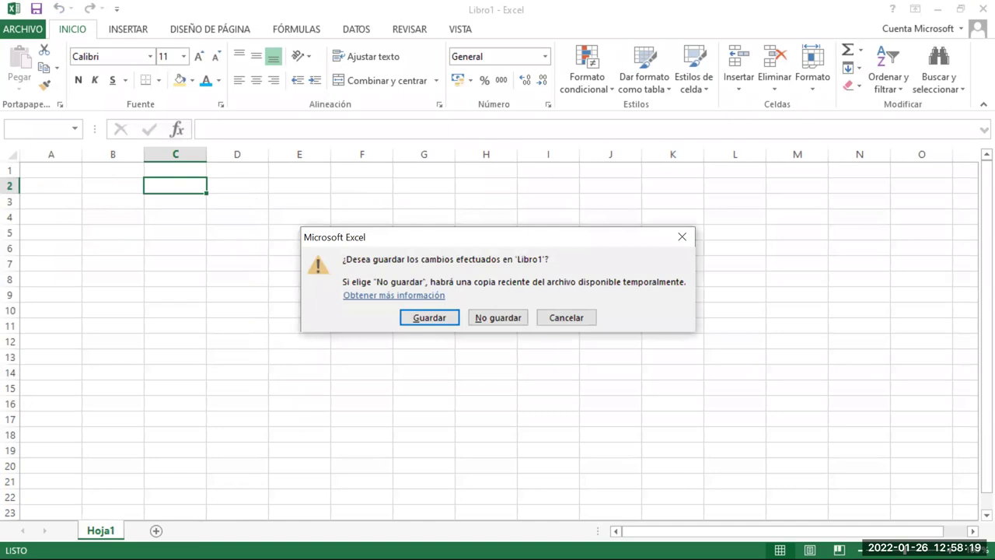